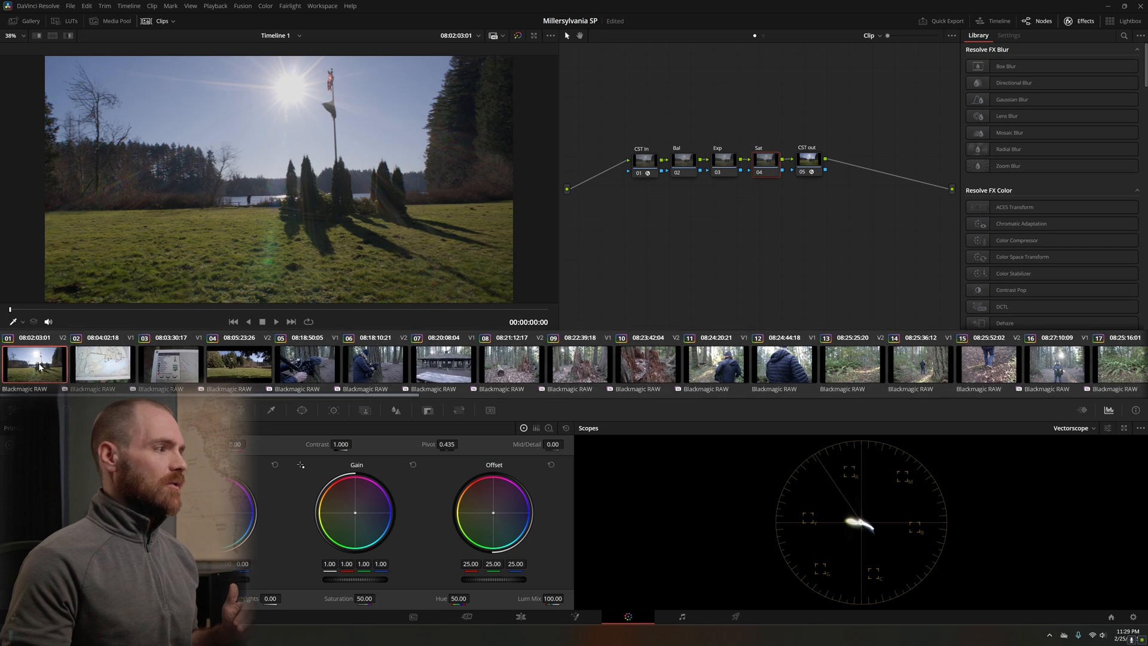
- Browse the clip thumbnails to the end of the timeline, view the last clip, and return to clip 01
scroll(895, 370, right, 10)
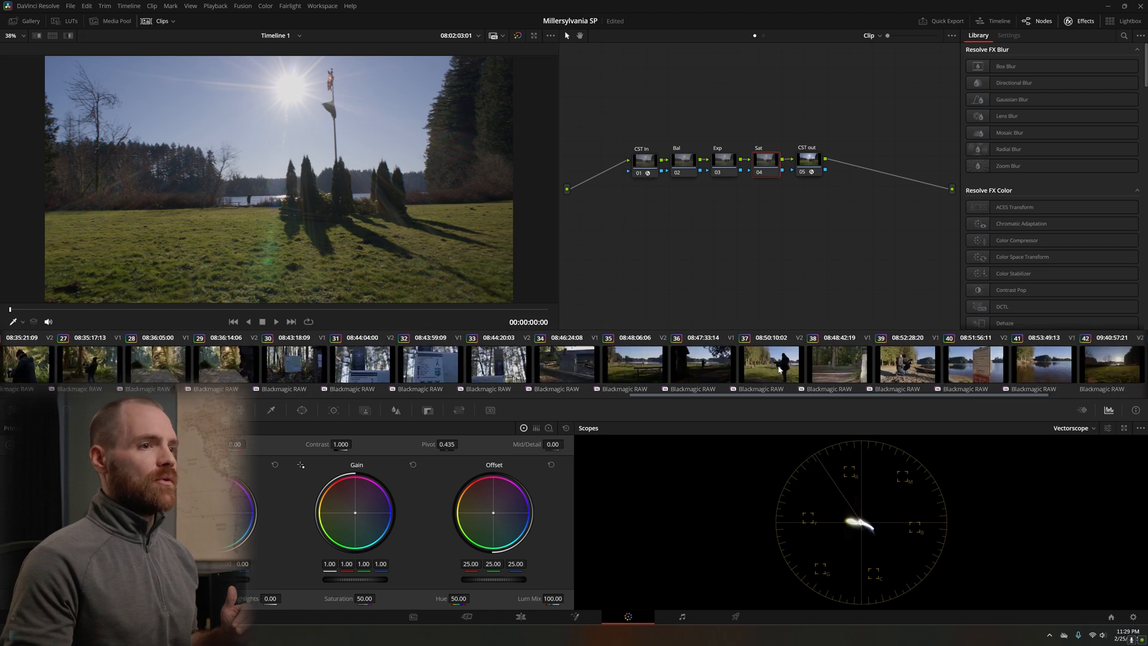
click(1117, 357)
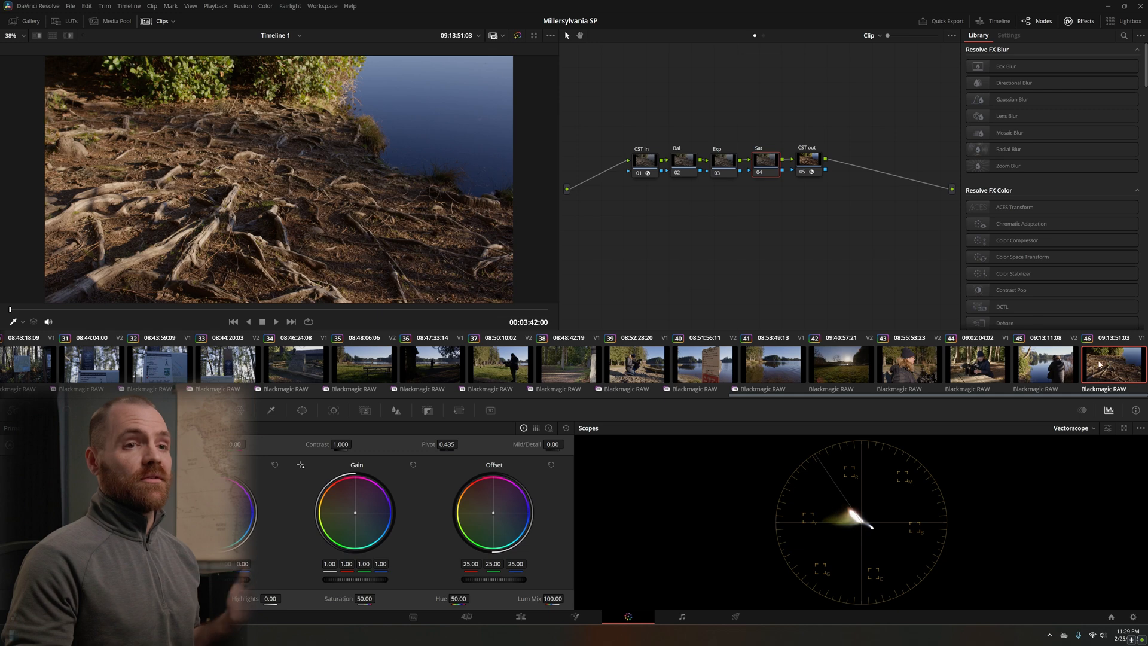
scroll(534, 374, left, 10)
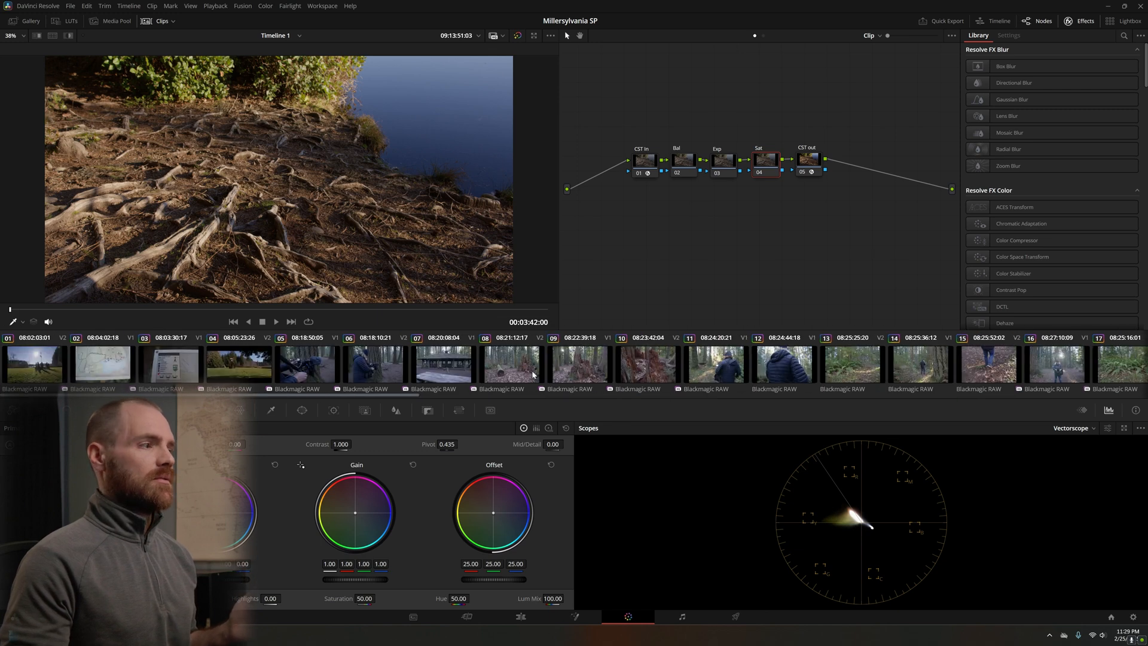
click(48, 369)
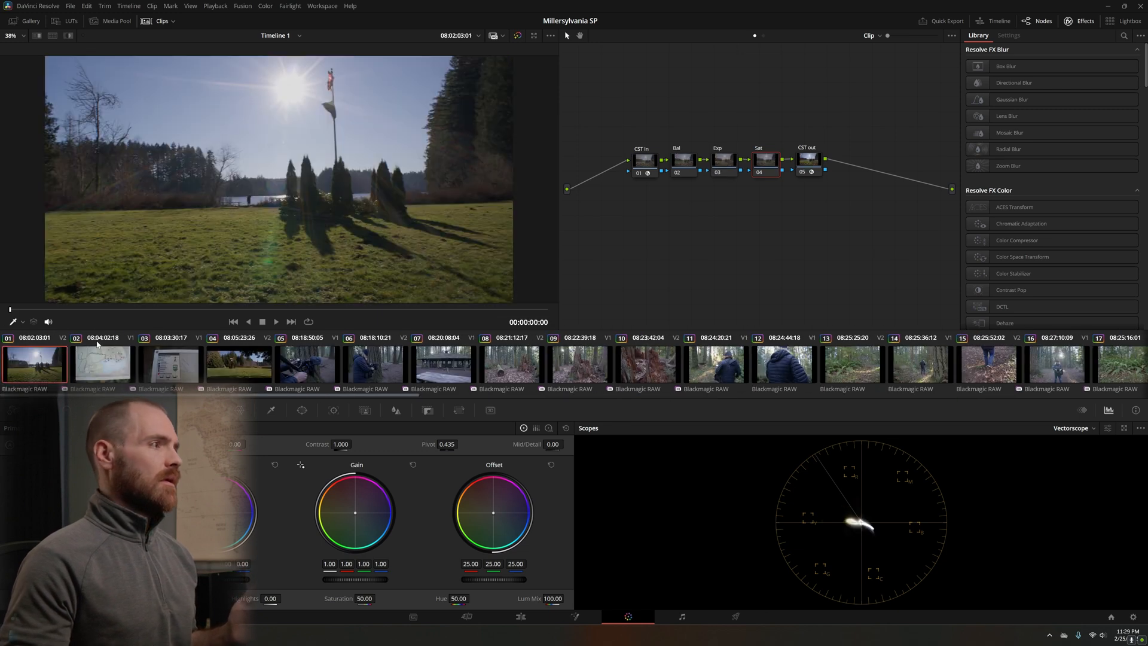
- Toggle the clip thumbnails off and on, show the mini timeline, and scrub the playhead to clip 29
click(157, 24)
click(158, 24)
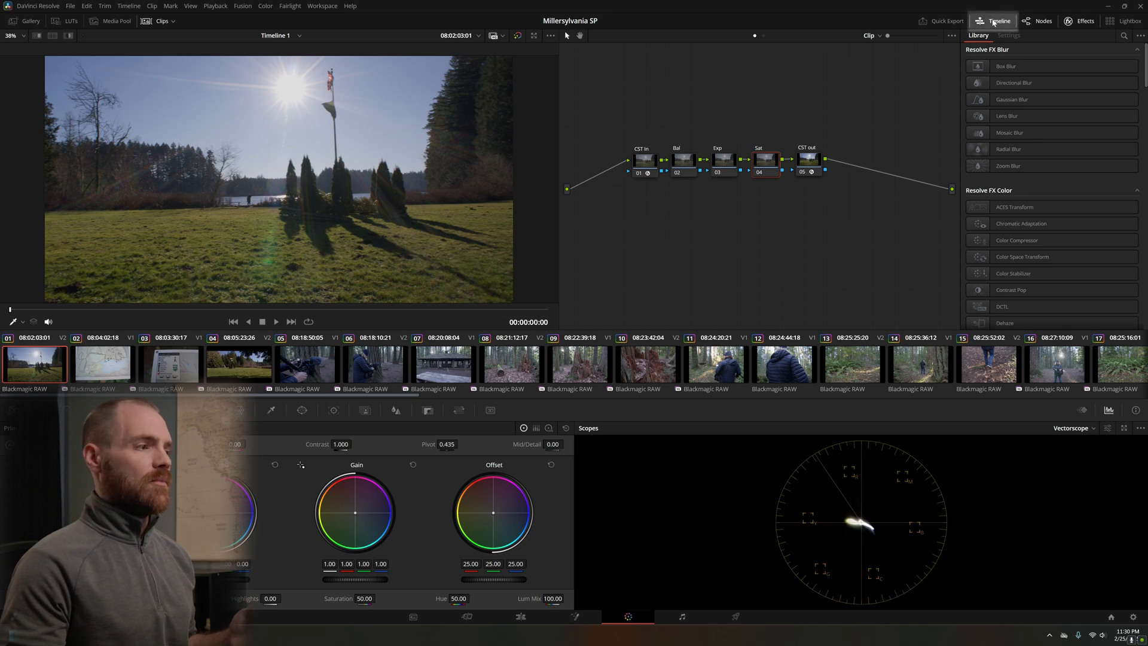
click(994, 22)
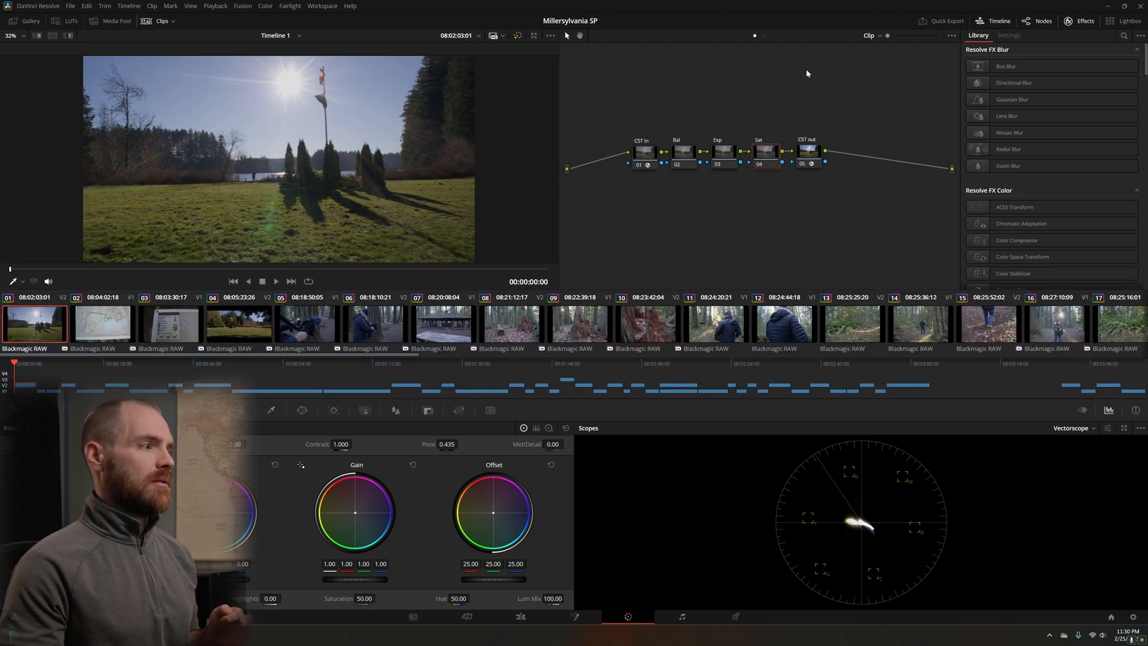
click(34, 364)
drag(34, 365, 674, 367)
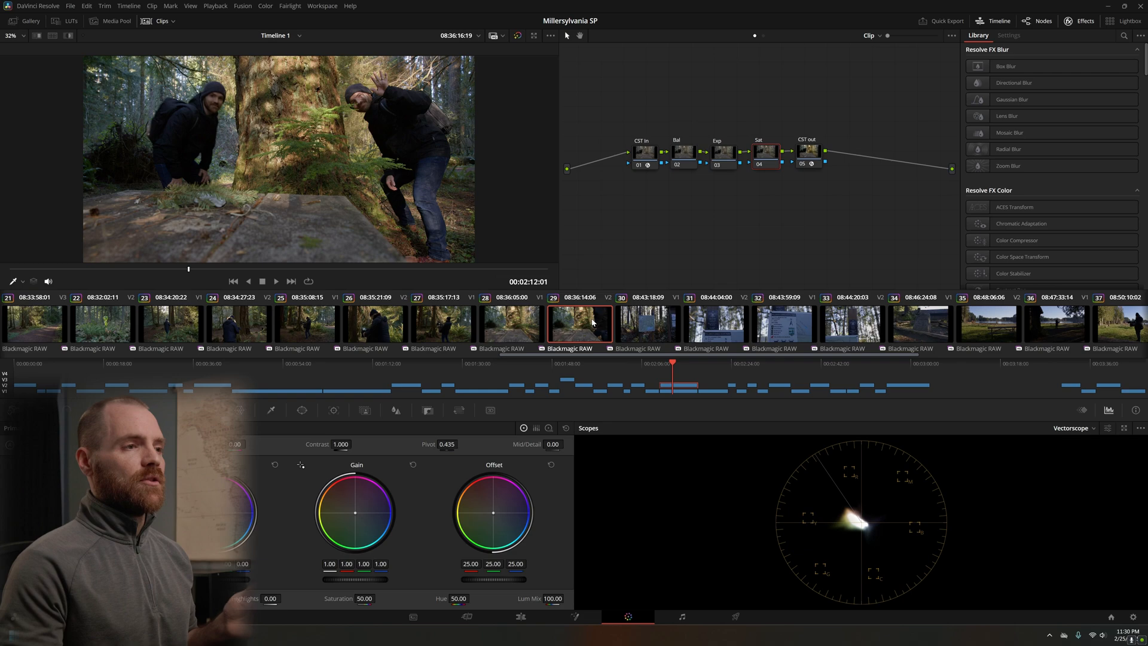
- Hide the clip thumbnails while scrubbing back to the first clip, and restore them in place of the mini timeline
click(159, 22)
drag(674, 366, 28, 366)
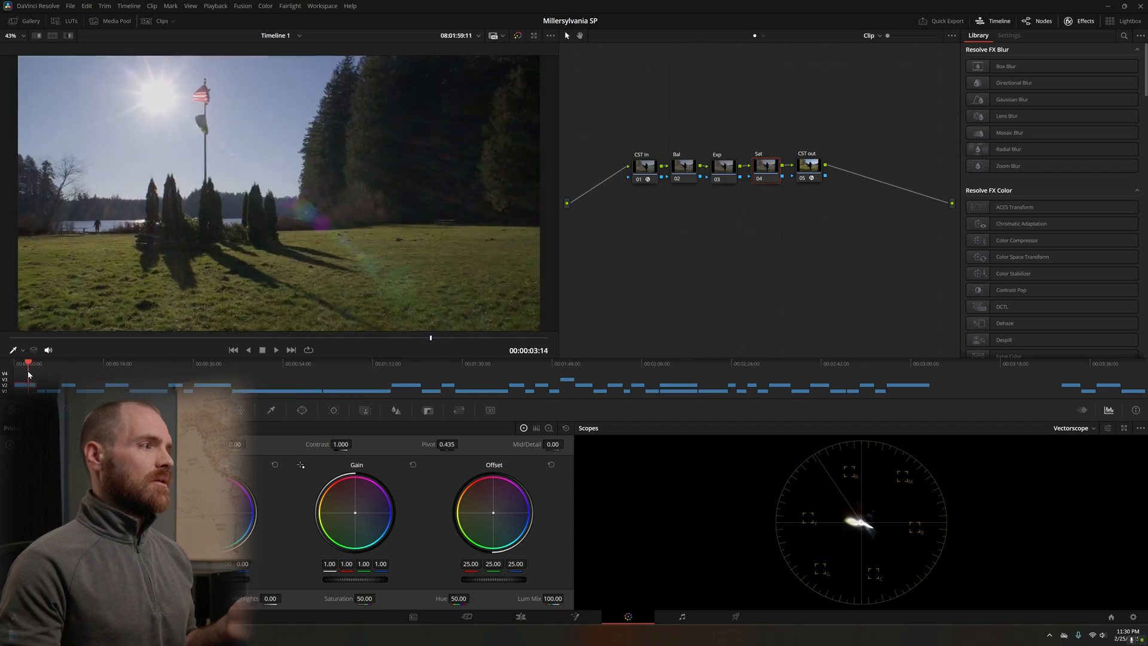
click(156, 21)
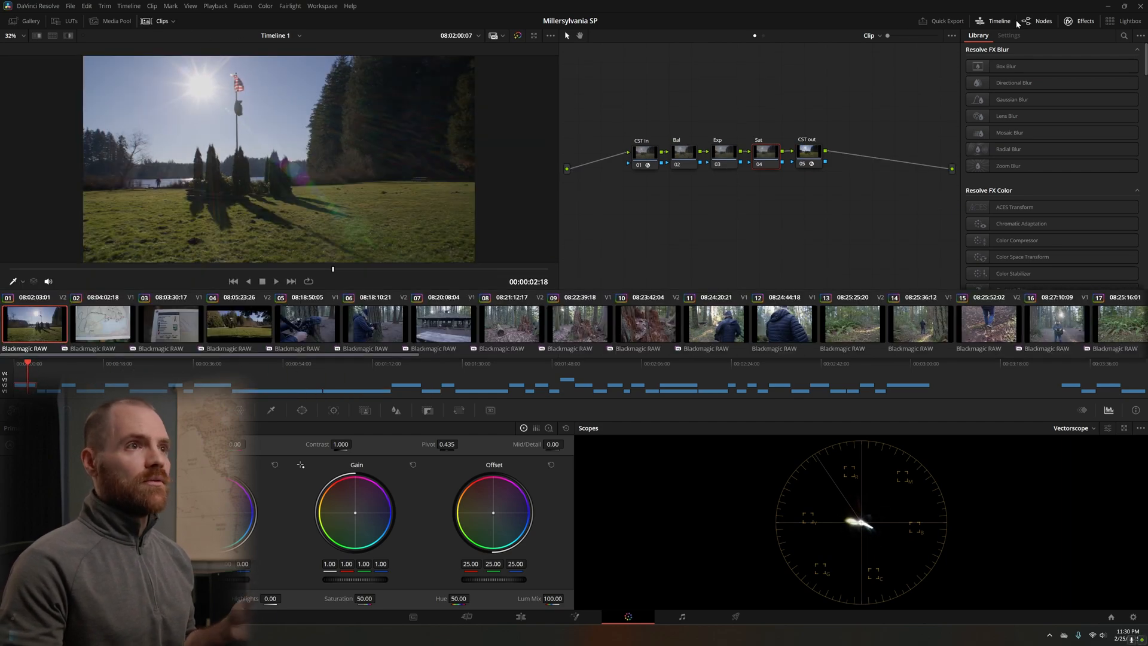
click(994, 21)
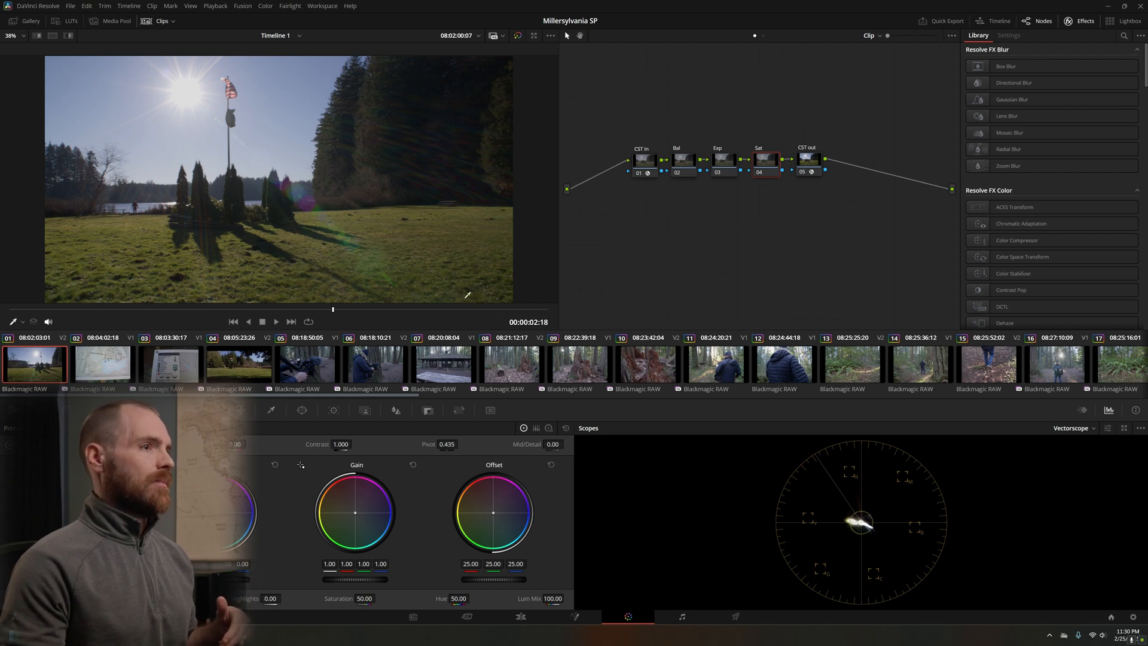
- Widen the node graph toward the viewer and select all nodes from CST in to CST out
drag(559, 142, 513, 153)
drag(560, 96, 939, 287)
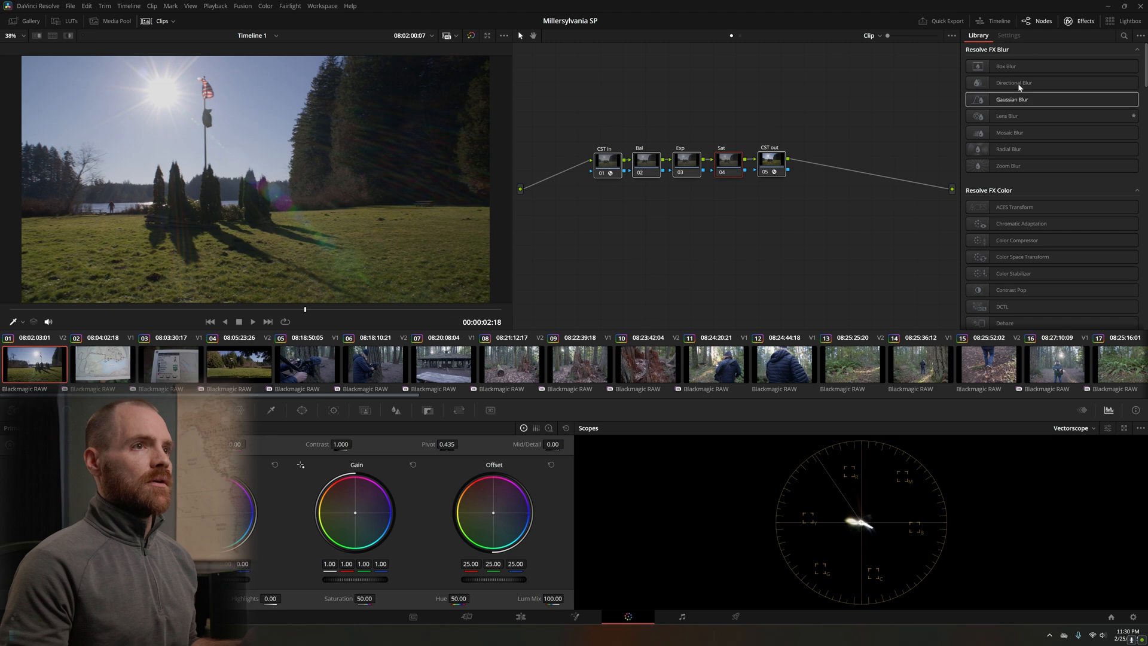
click(1042, 25)
click(1041, 26)
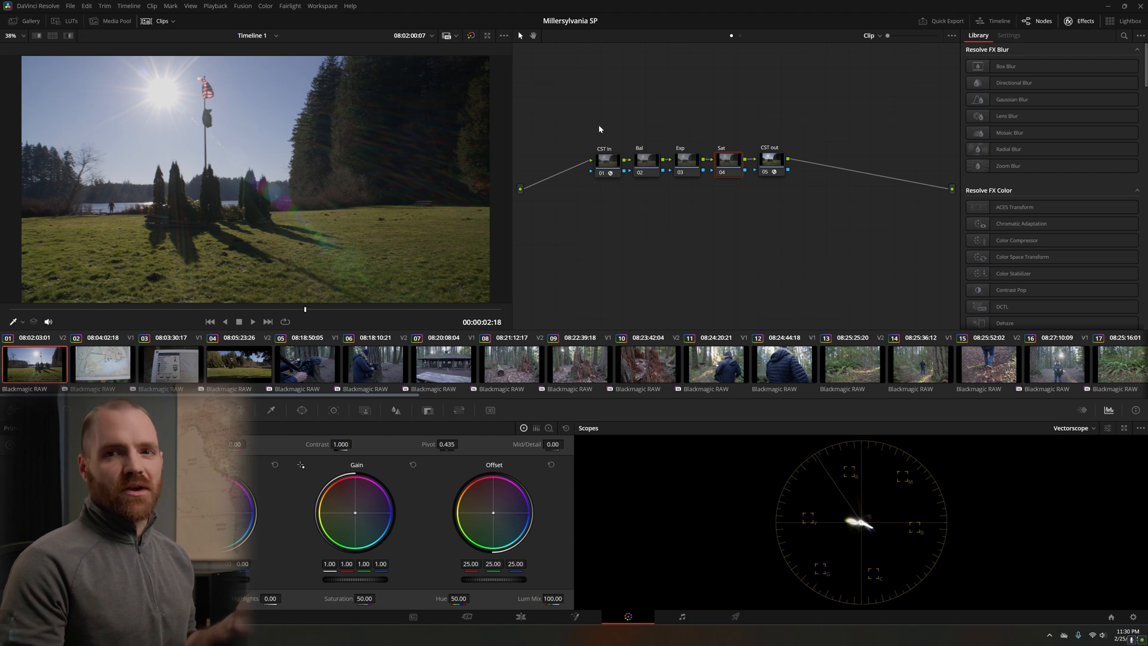
- Select the Bal node, and temporarily hide the node graph to see the viewer at full width
click(647, 170)
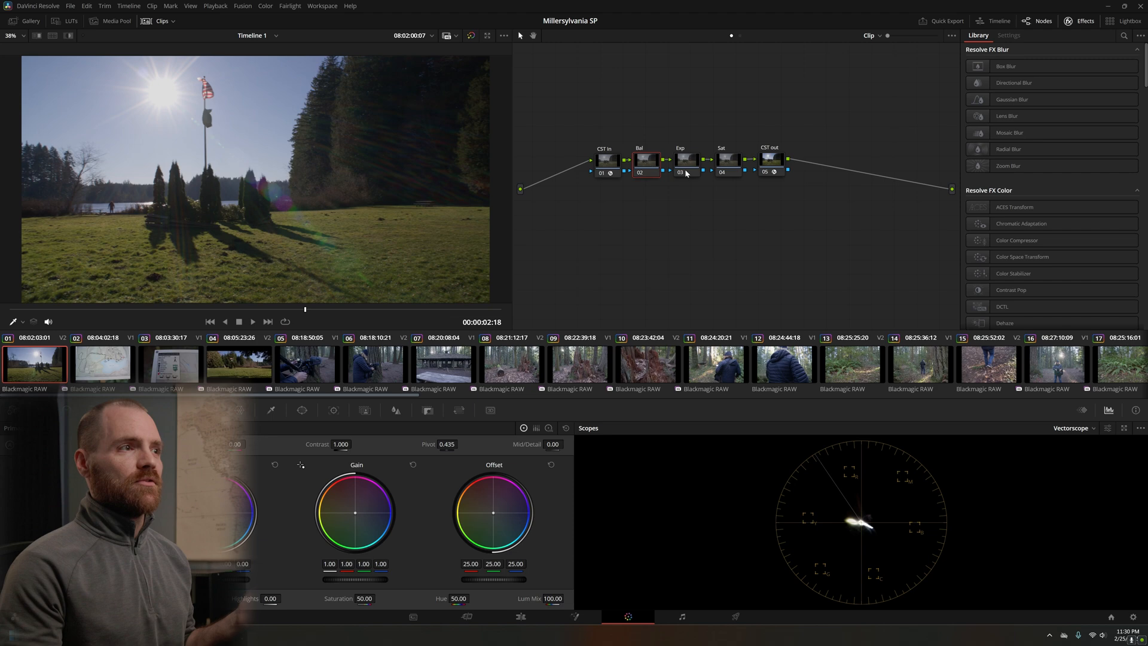
click(1046, 23)
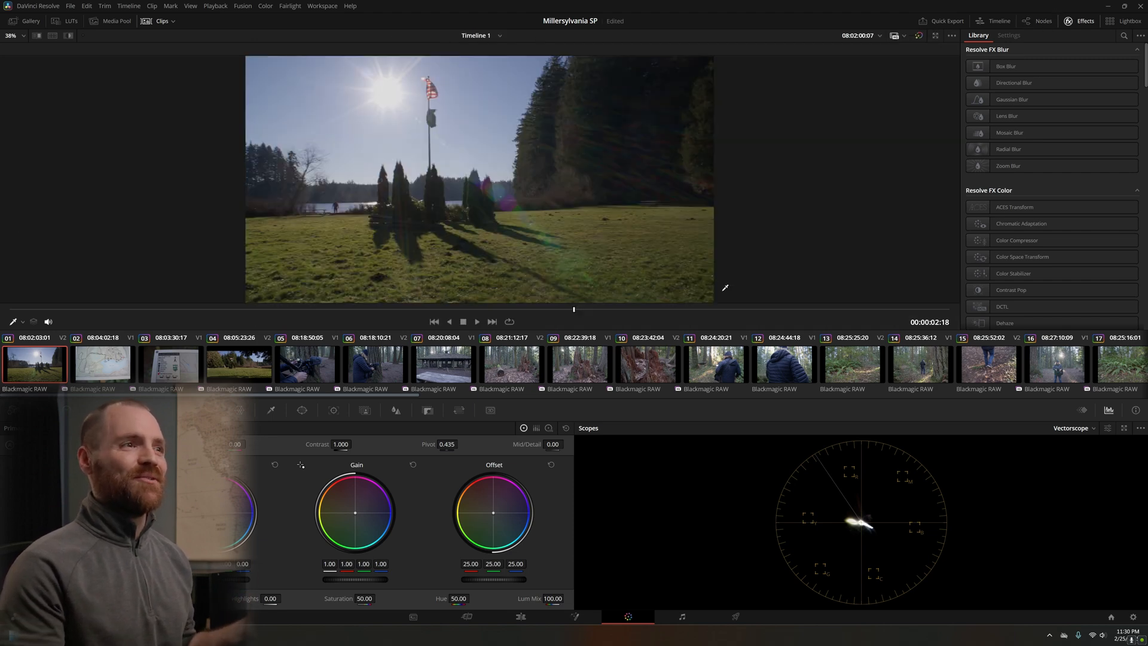
click(1040, 22)
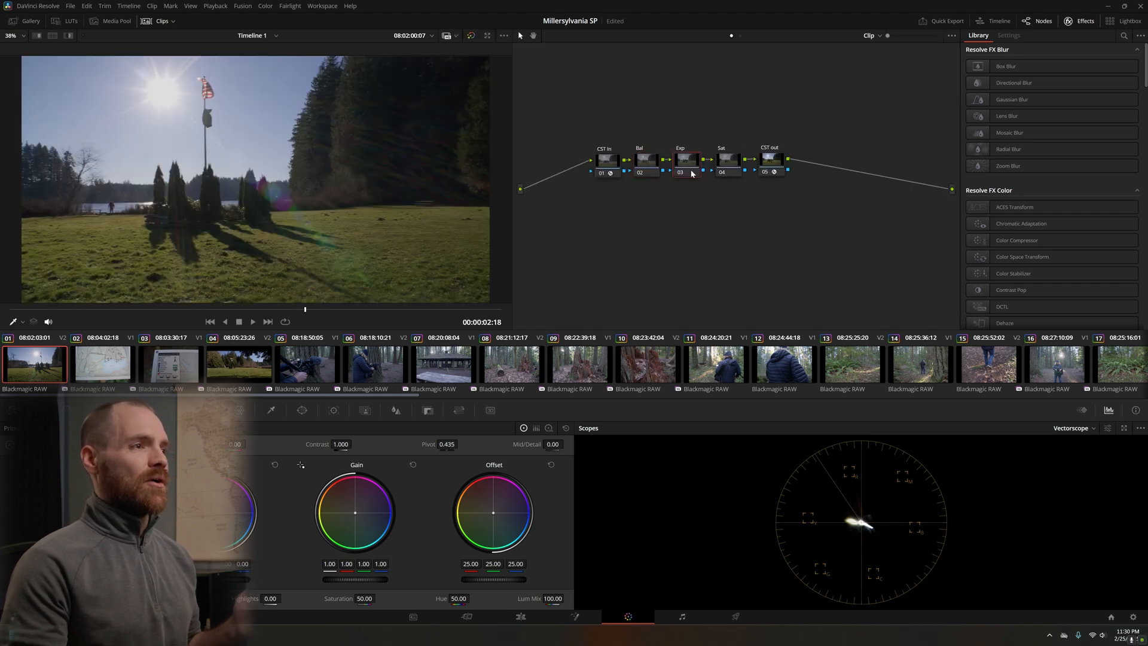
- Hide the effects library, select the nodes across the enlarged node graph, and show the effects library again
click(1083, 24)
drag(554, 101, 1065, 287)
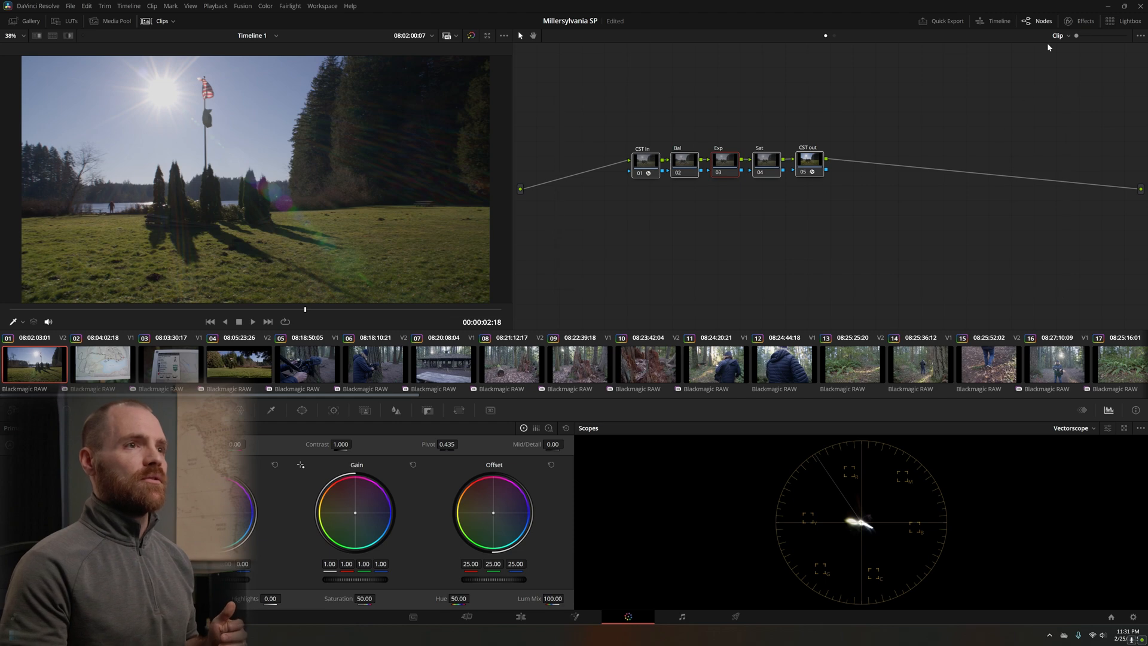
click(1075, 24)
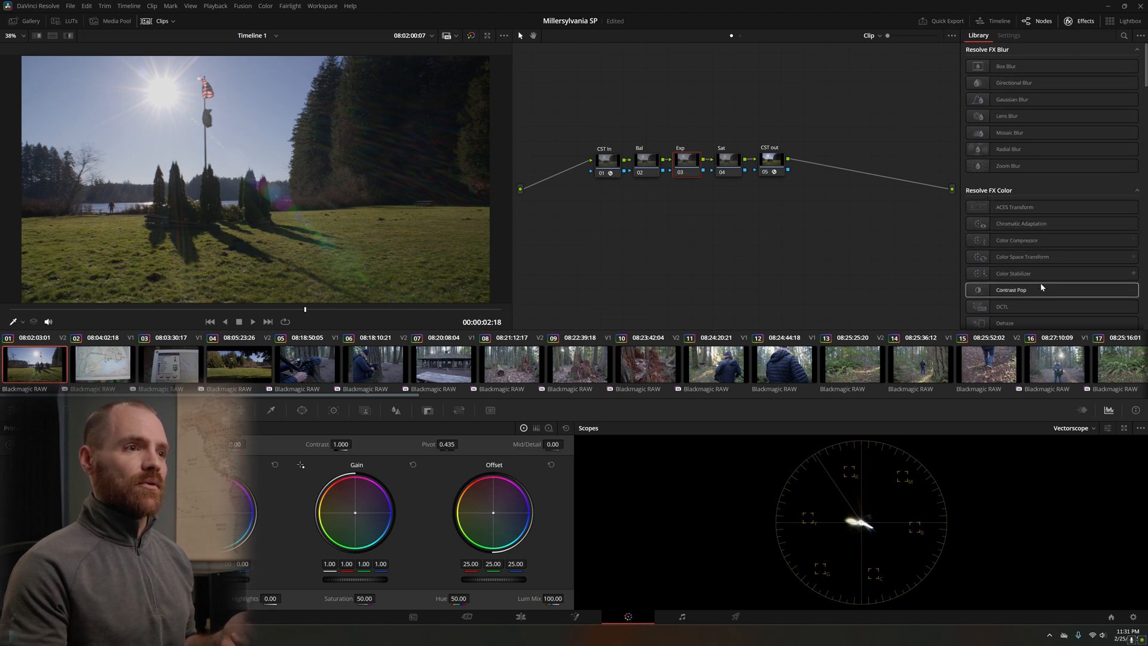
- Apply the Lens Blur effect from the Resolve FX Blur group to the Sat node
scroll(1040, 281, down, 3)
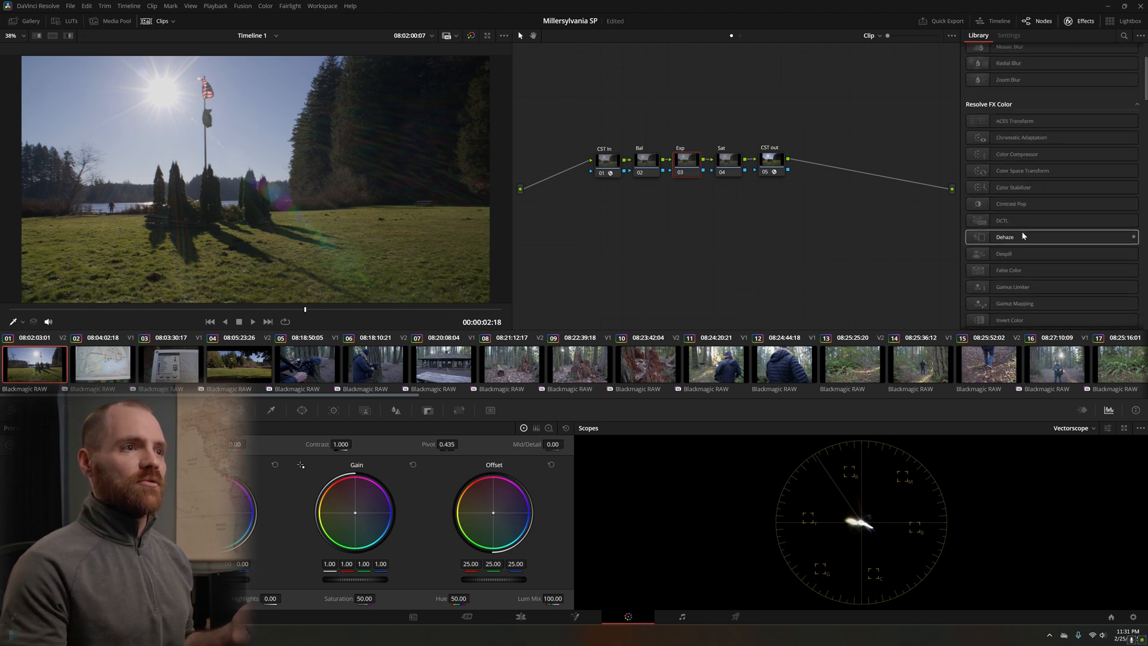
scroll(1033, 203, up, 3)
drag(1038, 111, 729, 163)
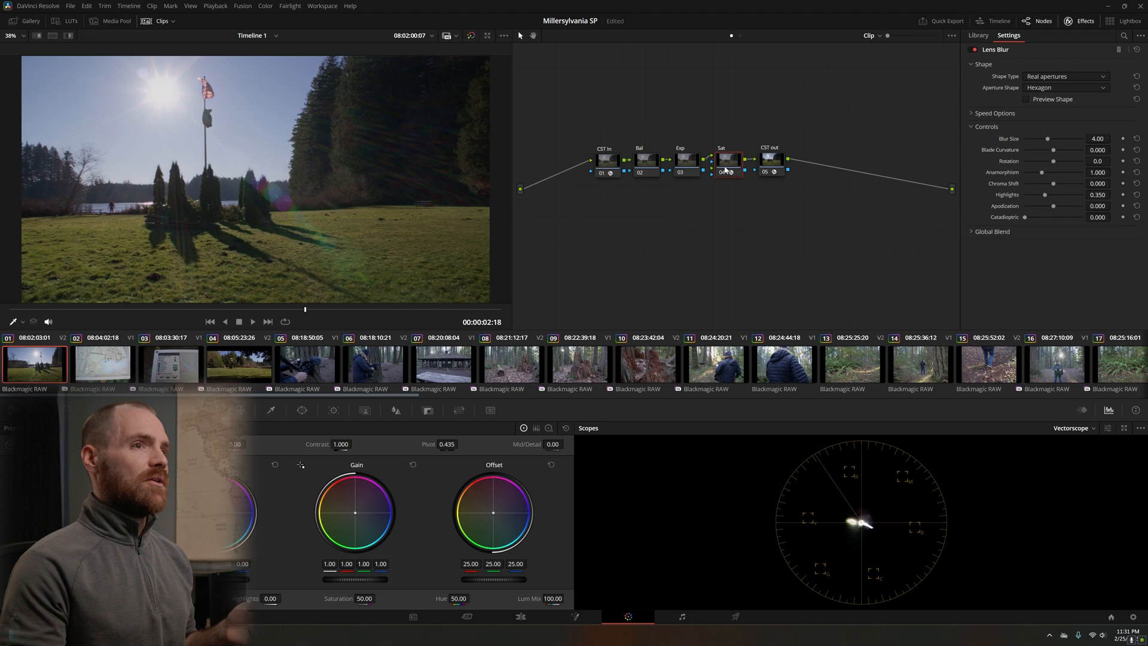
- Compare the effects library with the Lens Blur settings, and toggle the effect off and on to judge its look
click(988, 38)
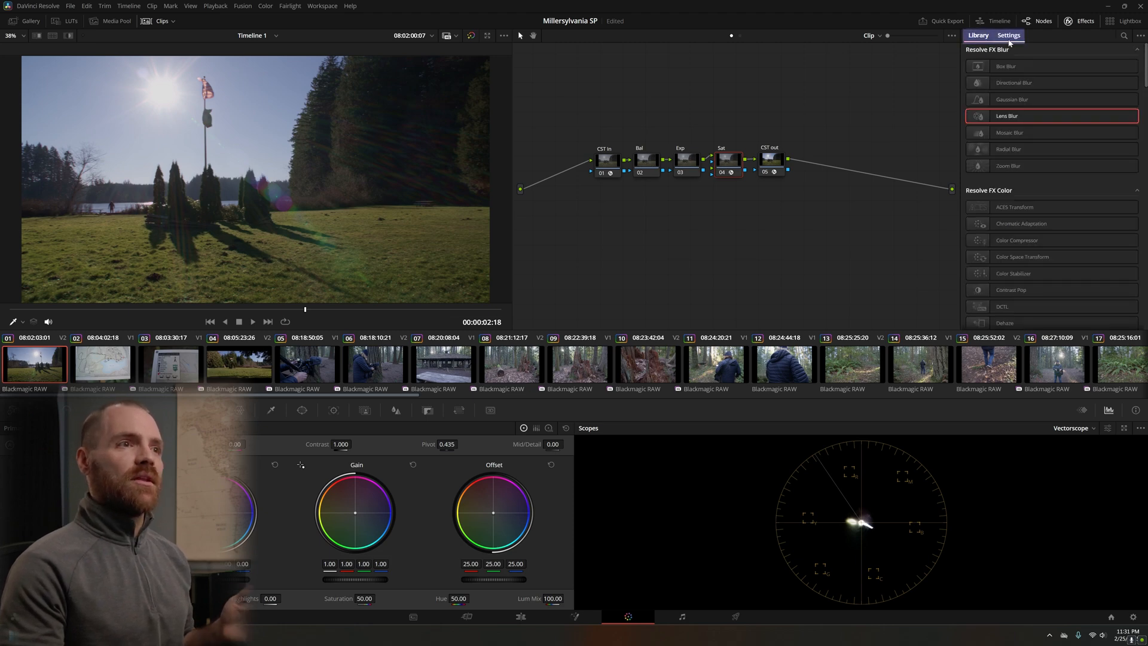
click(1009, 40)
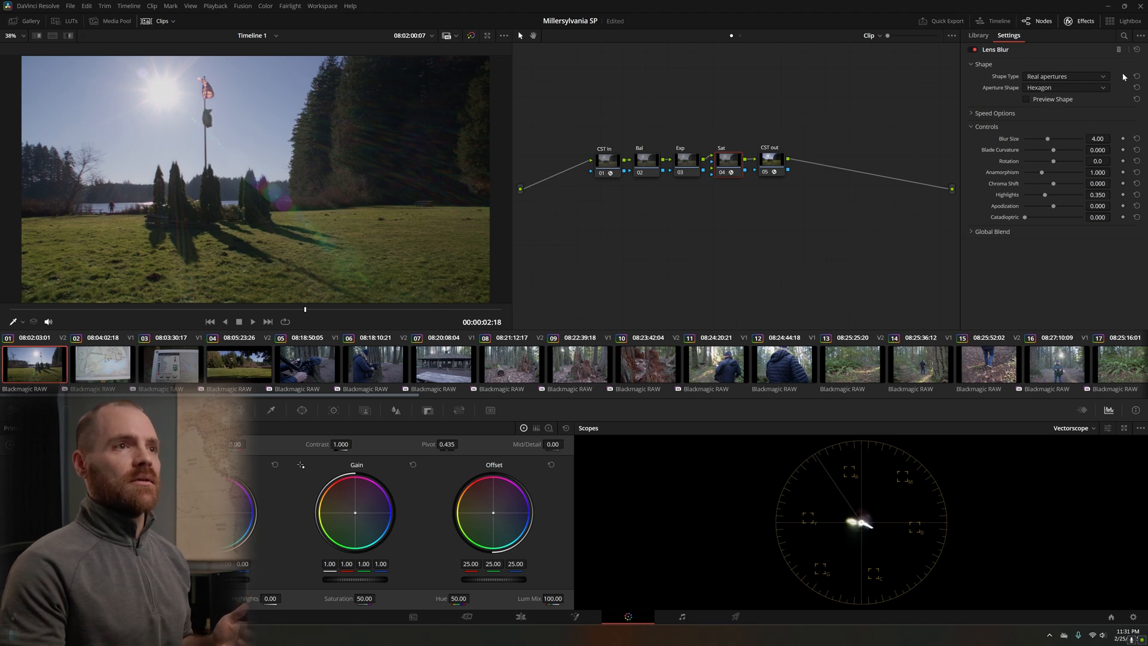
click(975, 51)
click(974, 50)
click(975, 50)
click(975, 51)
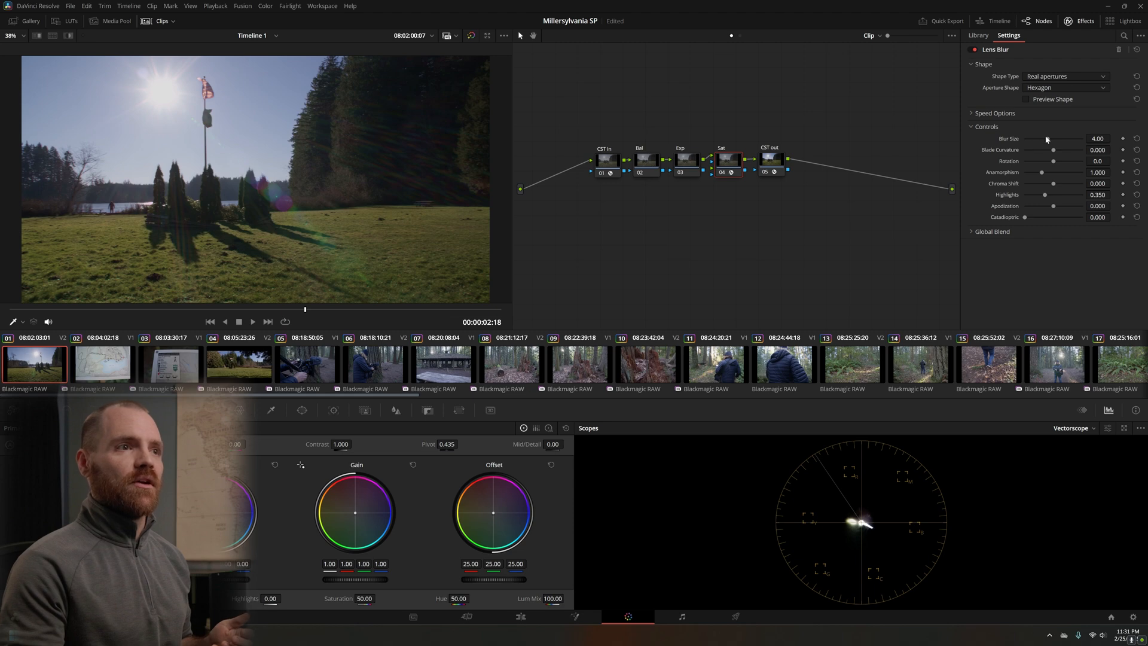
- Reset the Blur Size and remove the Lens Blur effect from the Sat node
click(1137, 139)
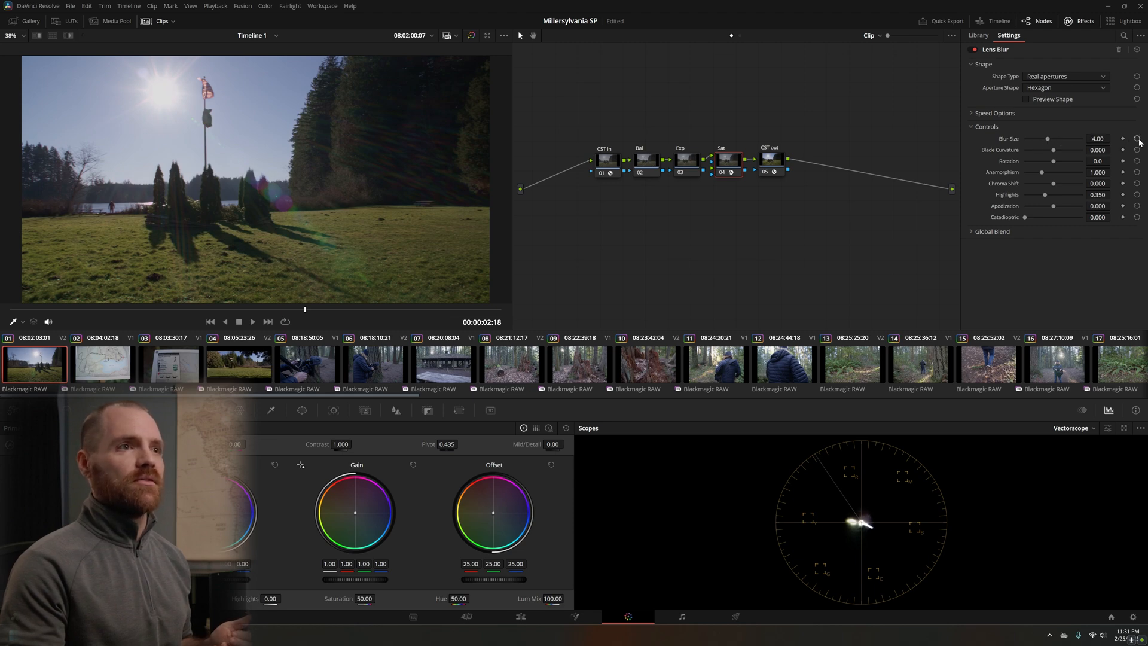
click(1120, 50)
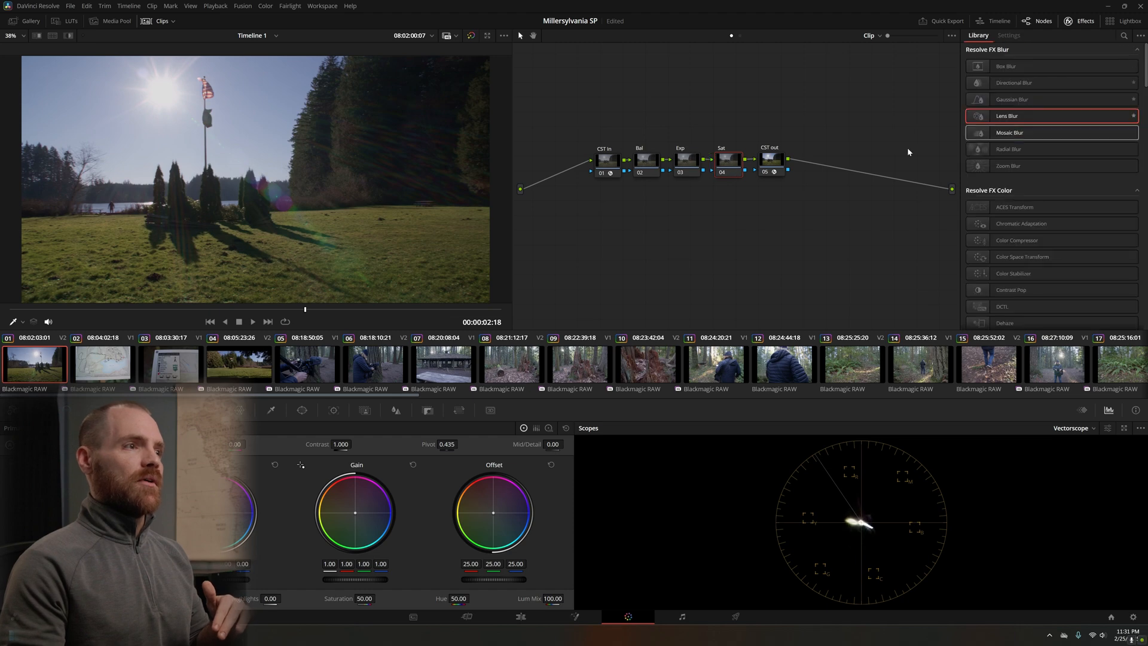
- View the CST out node's Color Space Transform settings, and briefly toggle the mini timeline and effects displays
drag(554, 123, 856, 205)
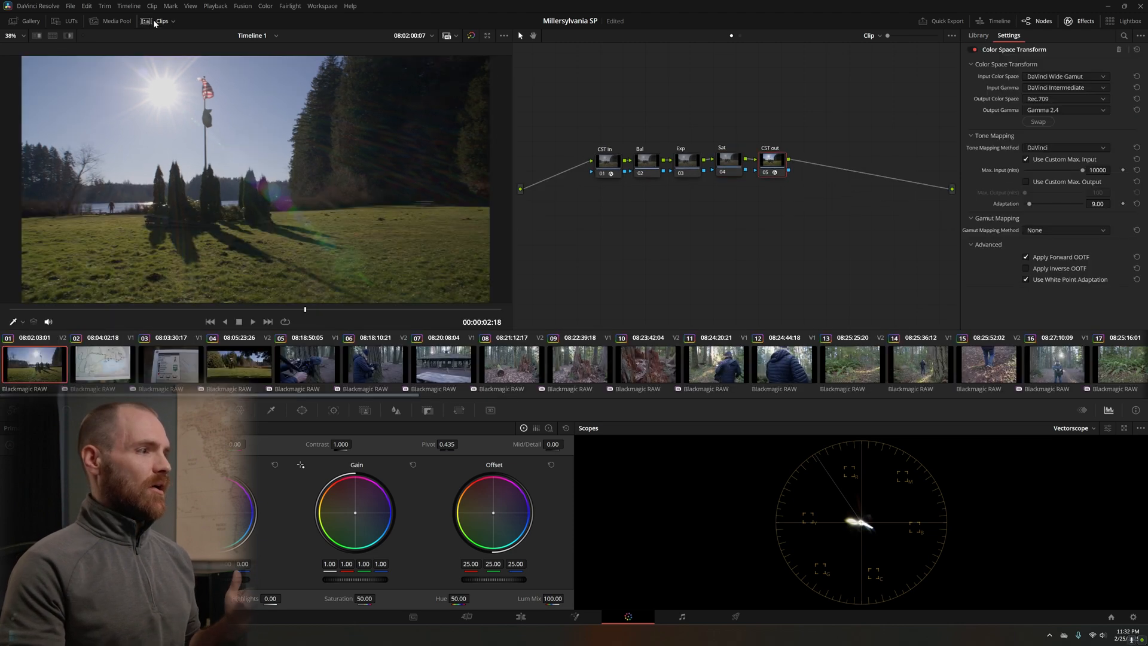
click(997, 22)
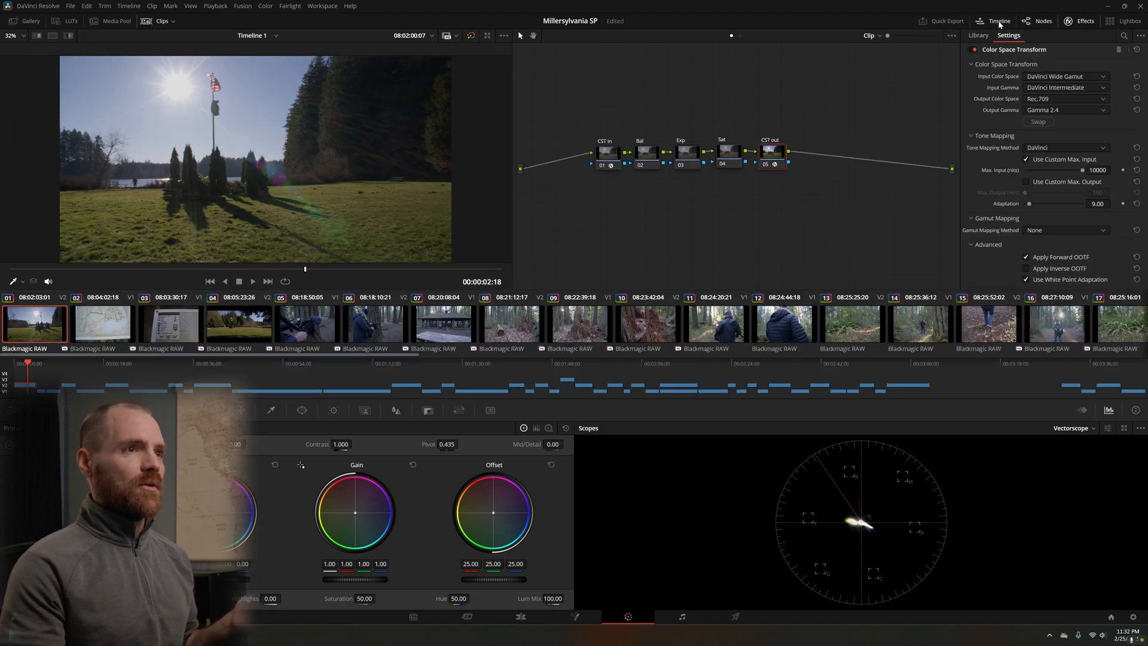
click(997, 23)
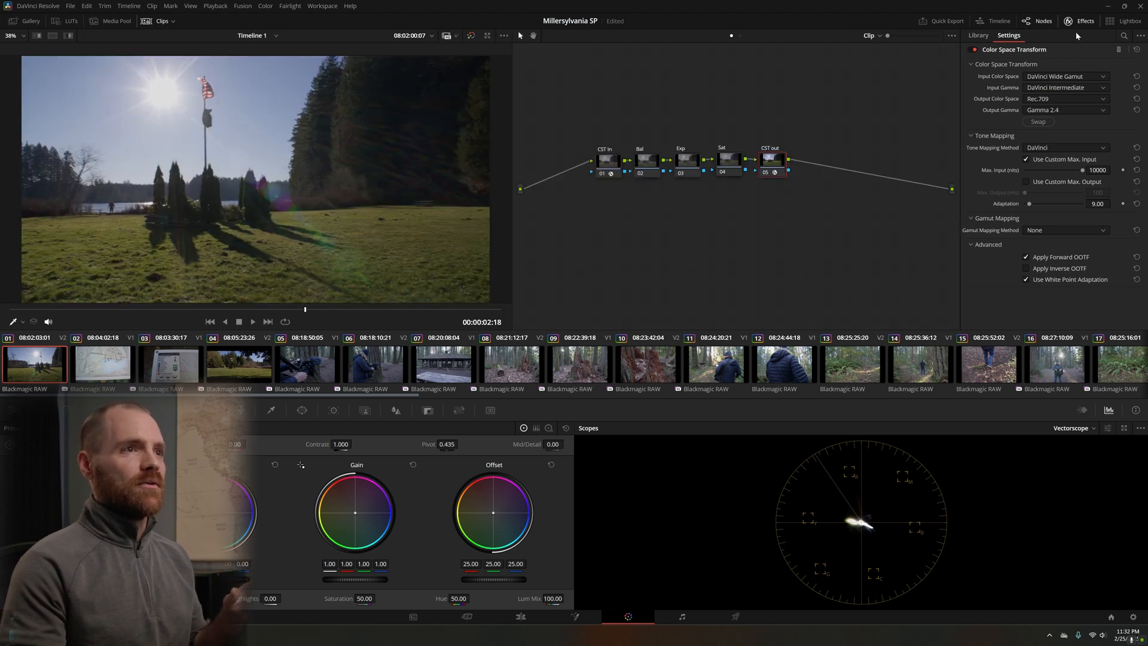
click(1071, 23)
click(1071, 24)
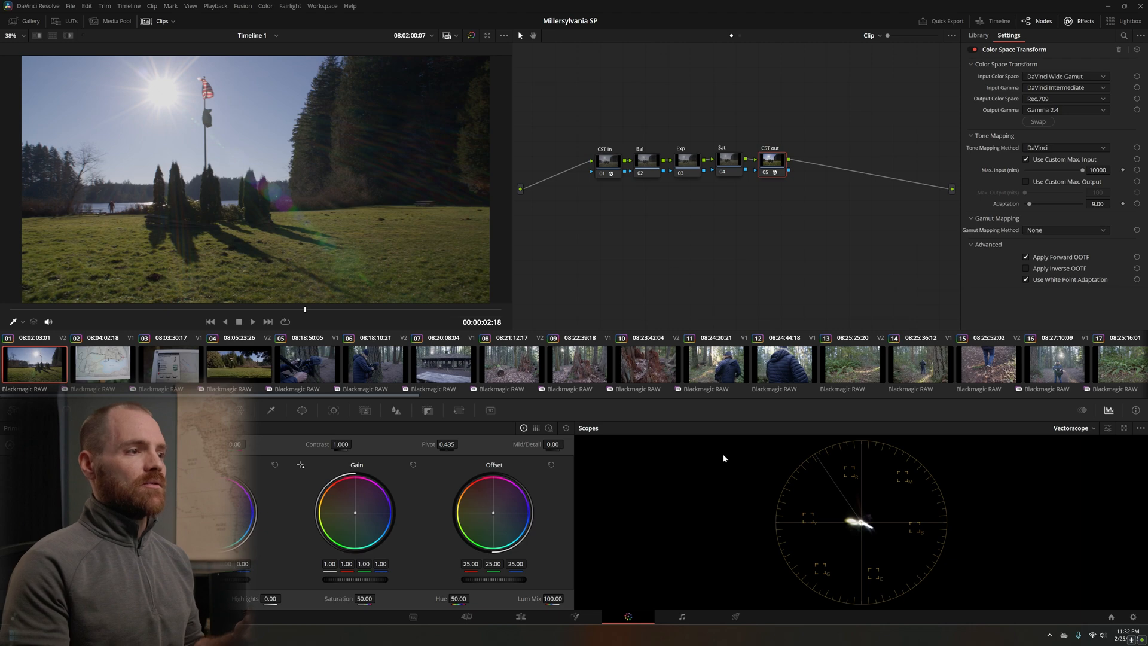
- Switch the scope to Waveform and raise the Exp node's master Gain to 1.01
click(1092, 429)
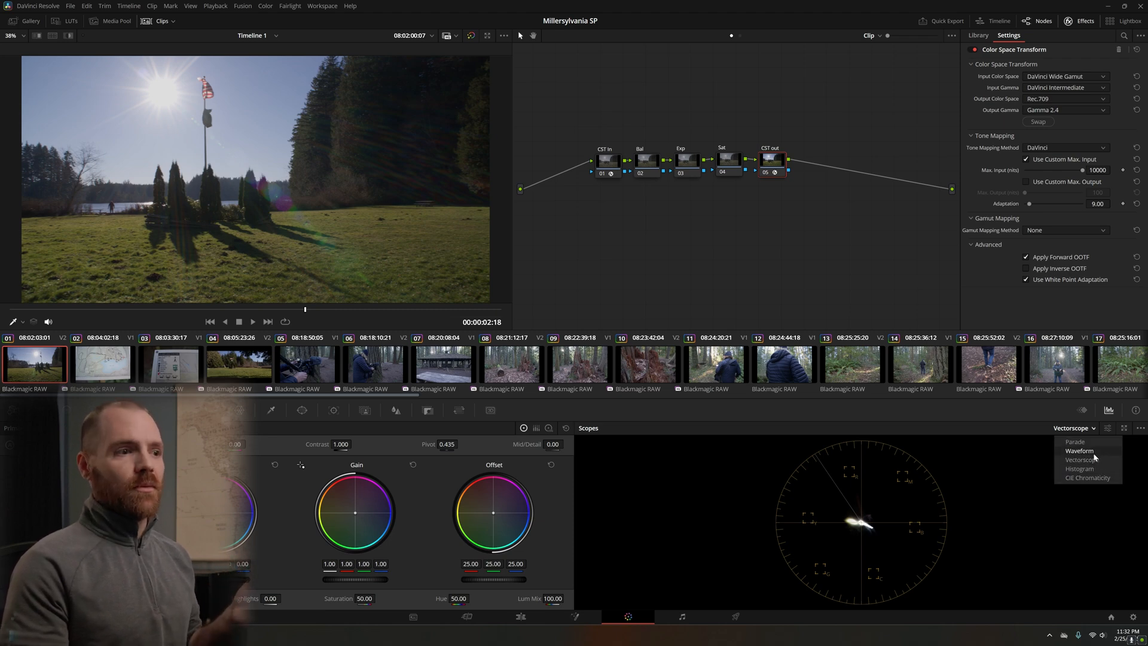
click(1080, 451)
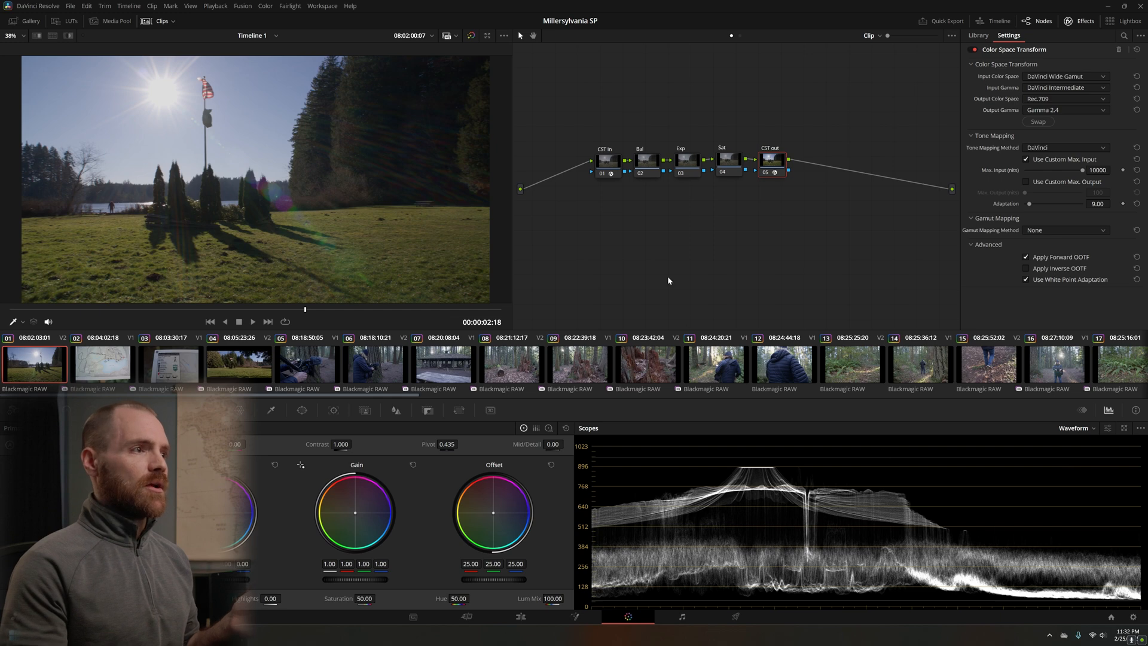
click(646, 173)
click(692, 164)
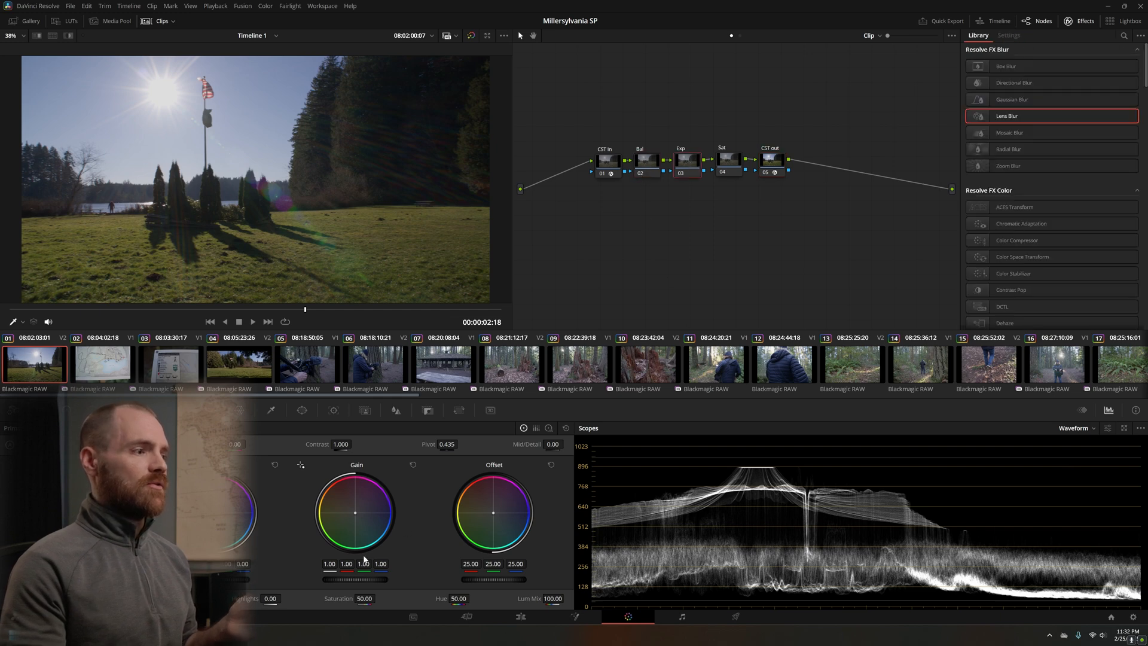
mouse_move(349, 582)
mouse_down()
mouse_move(366, 582)
mouse_move(356, 582)
mouse_up()
- Switch the scope to Vectorscope and raise the Exp node's Saturation to 59
click(1076, 428)
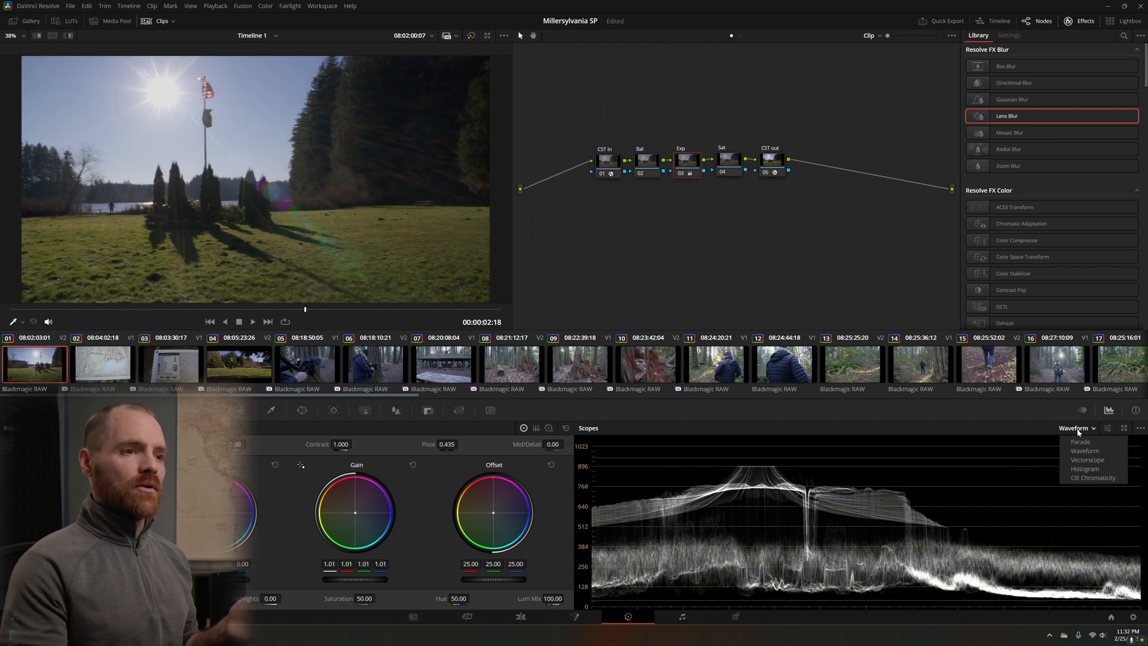
click(1086, 460)
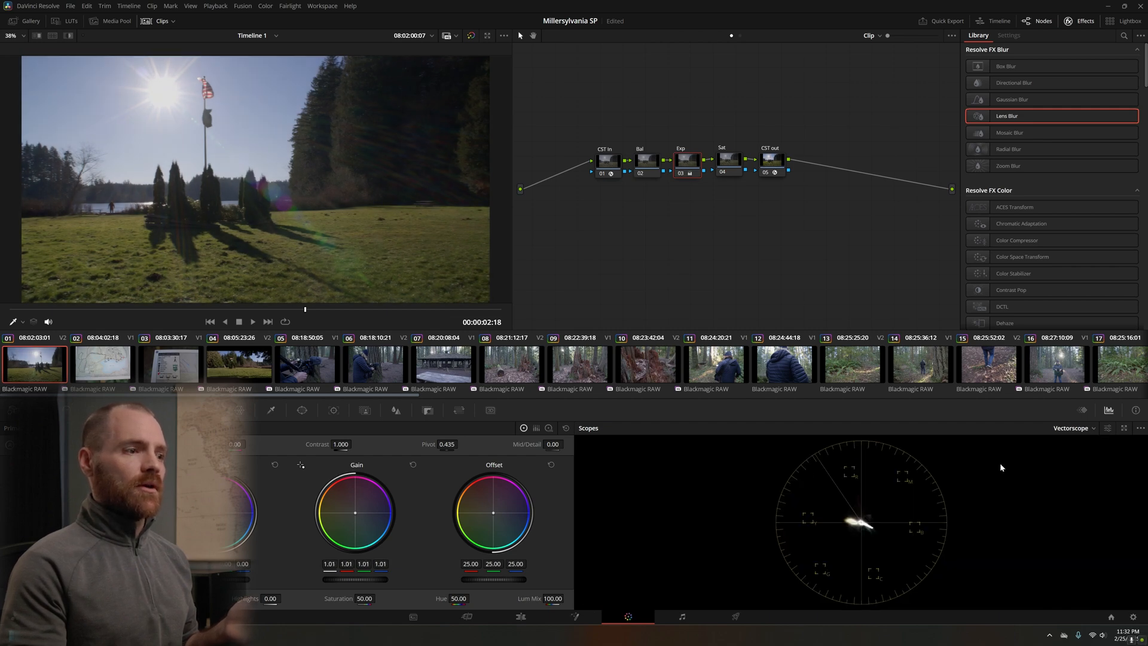
drag(362, 602, 389, 598)
- Reset the Exp node's Gain and all its other primaries adjustments to their defaults
click(413, 465)
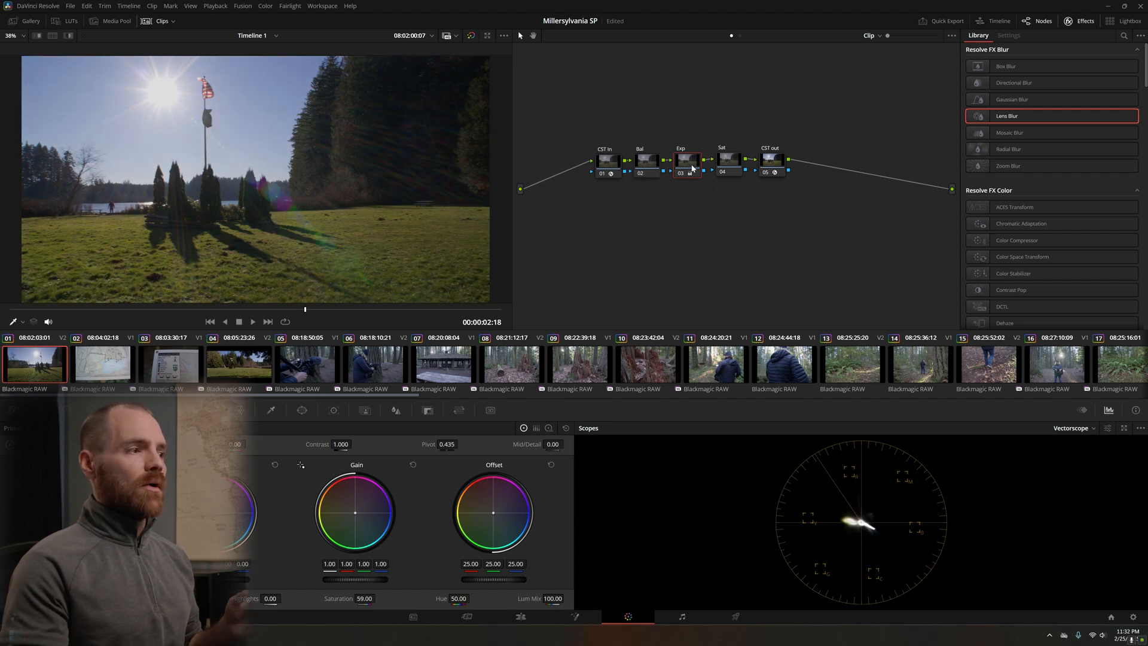
click(566, 429)
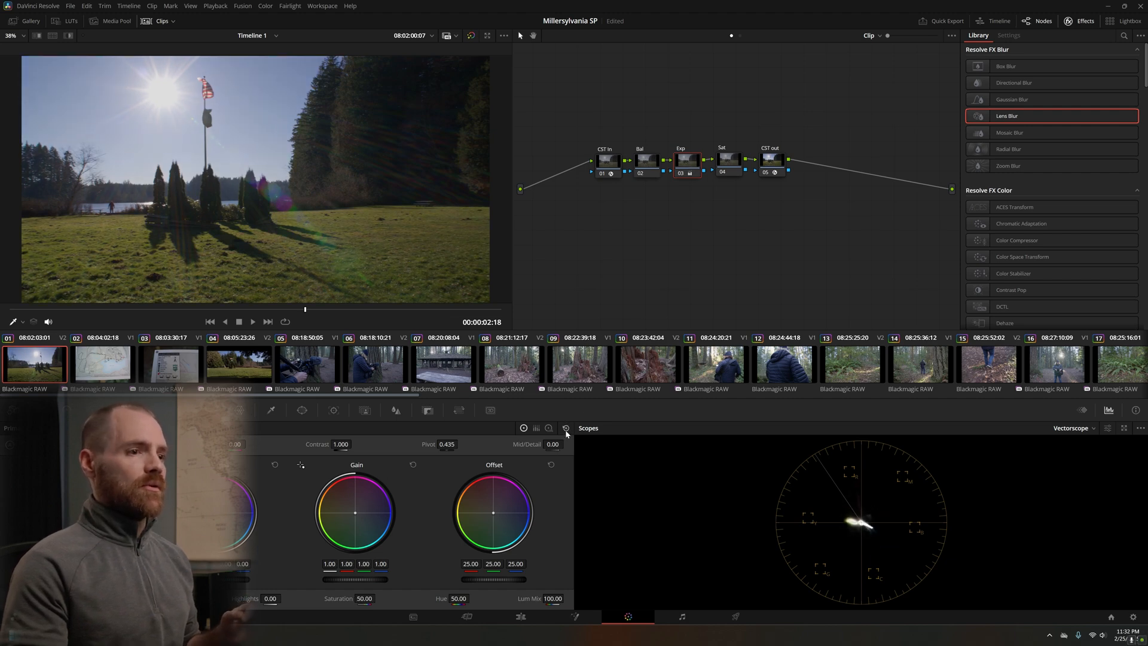
- Switch the scope to Waveform and toggle its Display Qualifier Focus option off and back on
click(1083, 430)
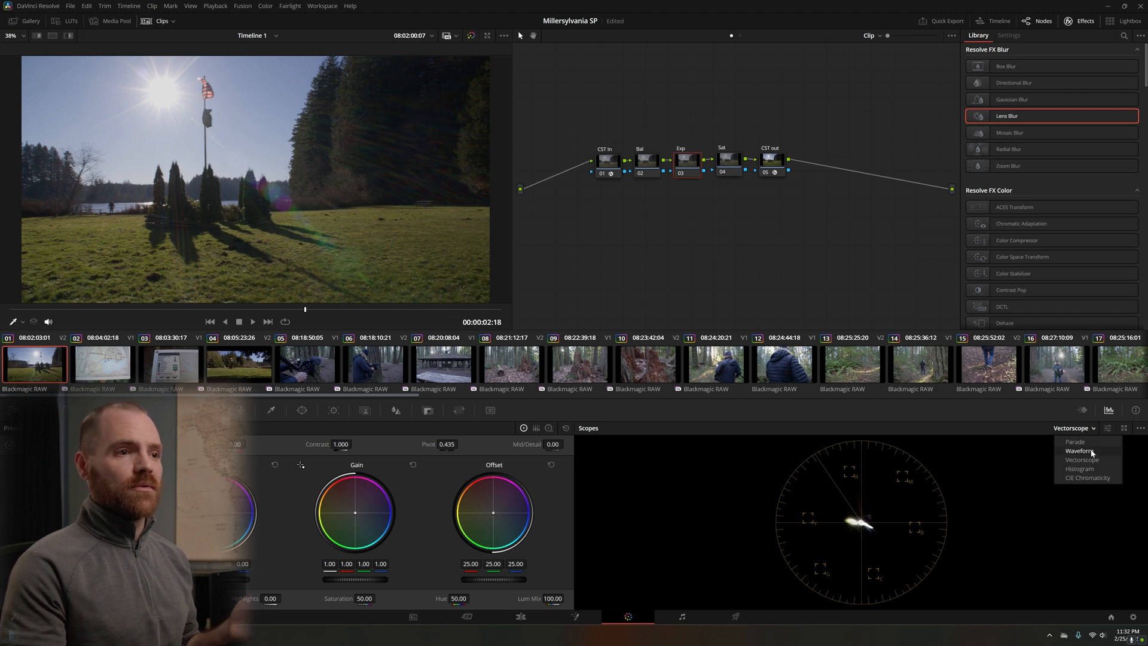
click(1092, 453)
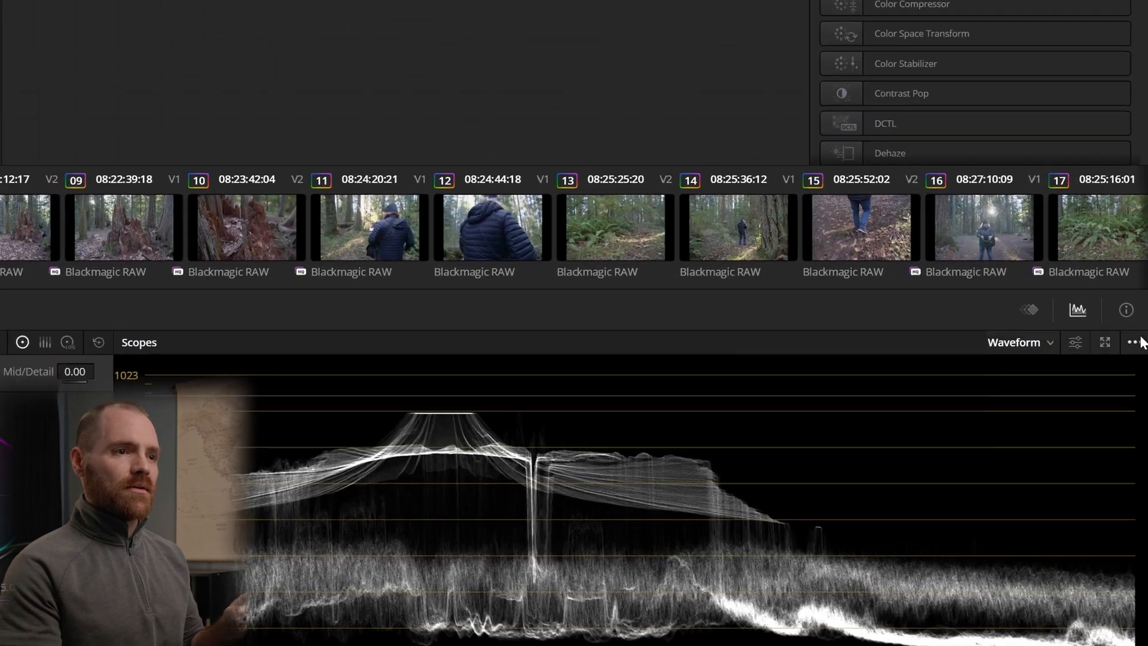
click(1141, 428)
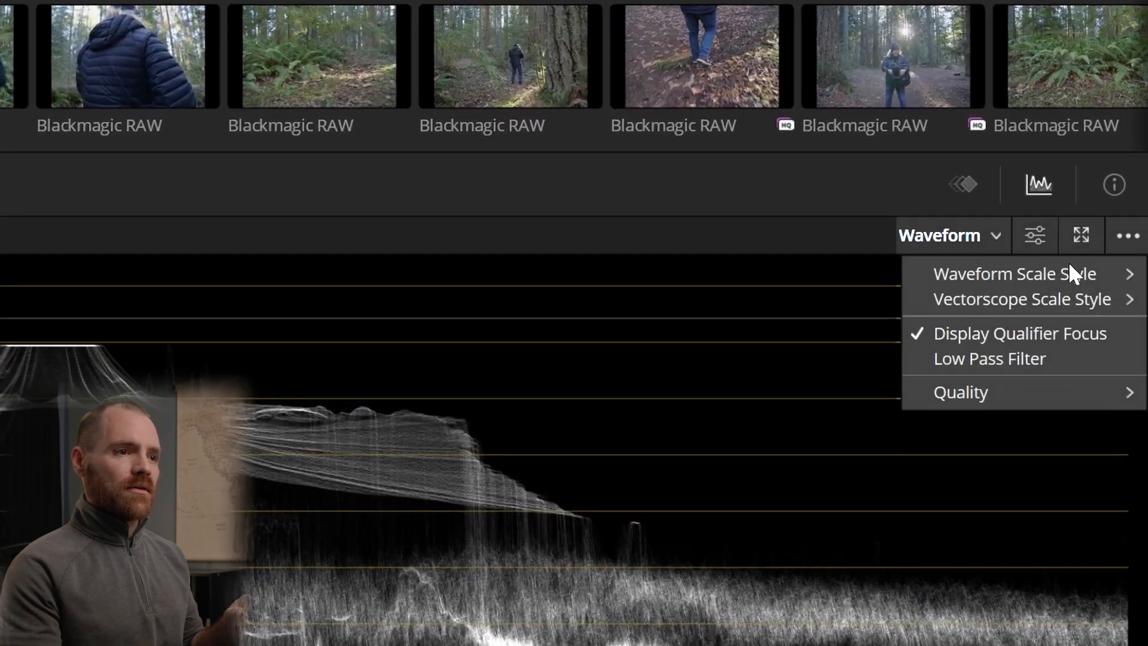
click(1102, 464)
click(1119, 173)
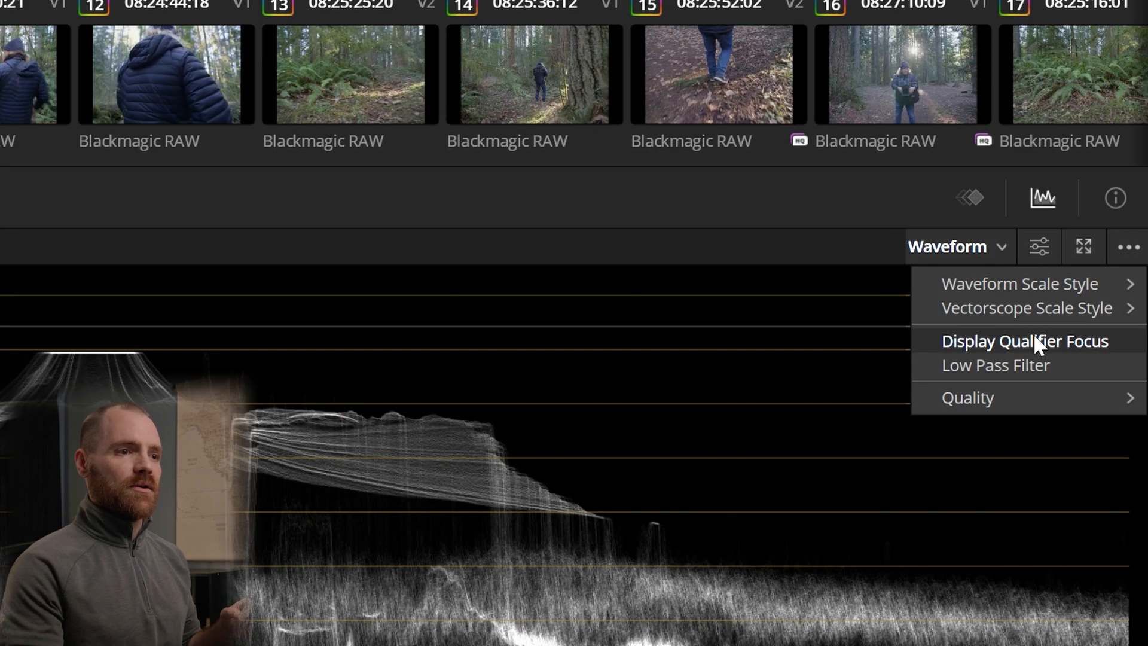
click(972, 290)
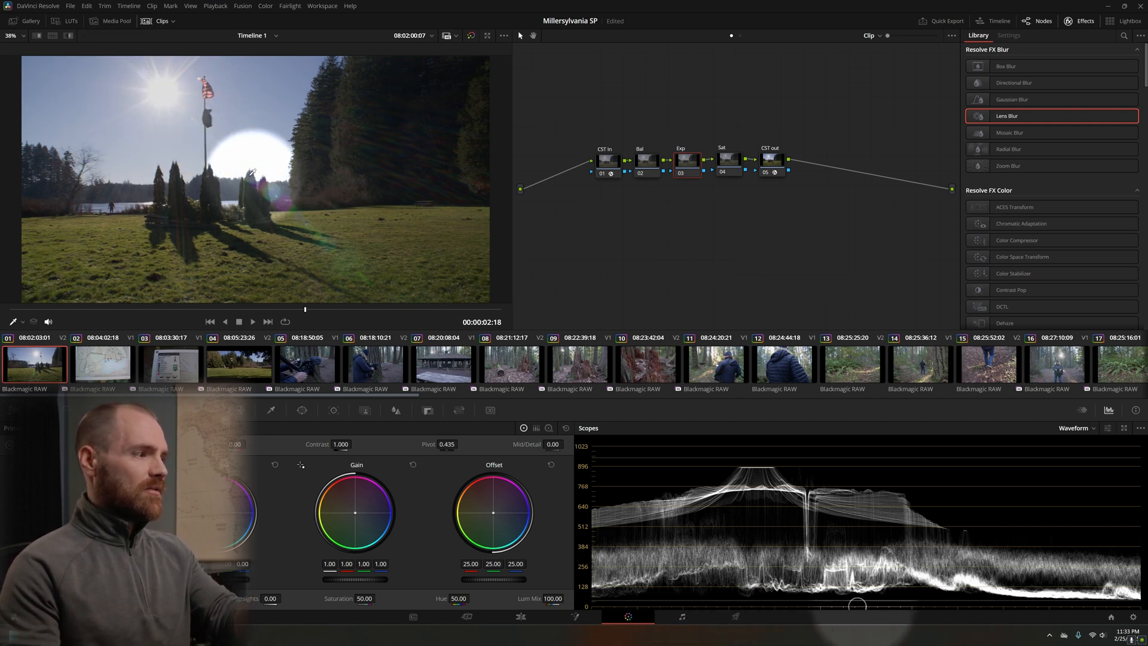
- Reselect the first clip in the clip strip and set the viewer's on-screen control to Qualifier
click(82, 369)
click(42, 367)
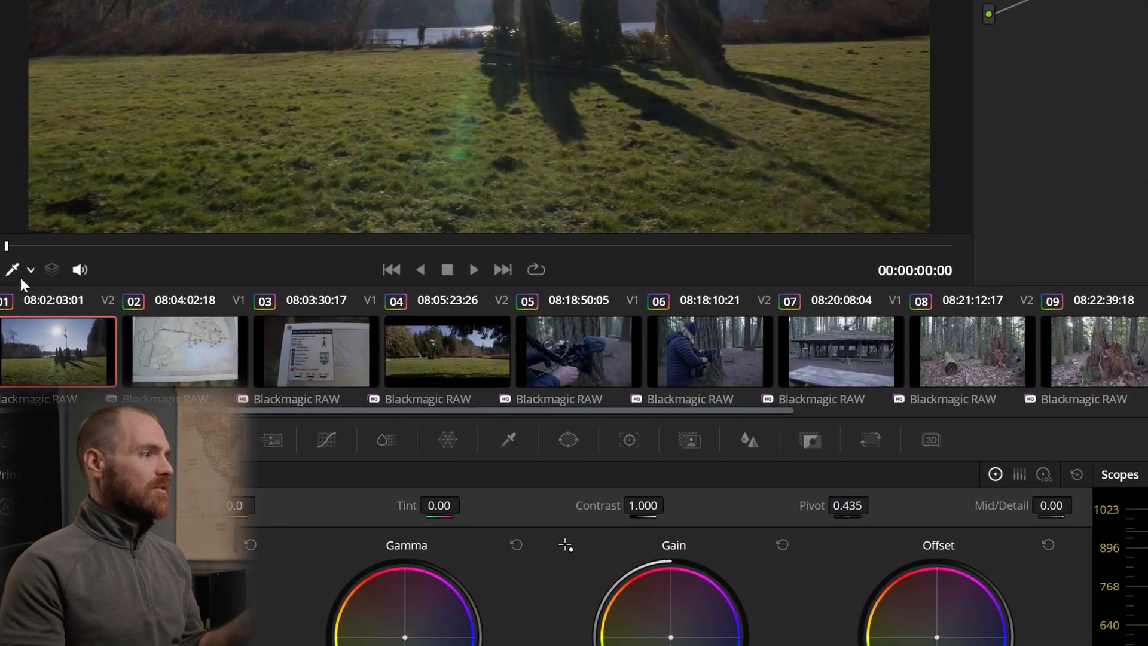
click(22, 321)
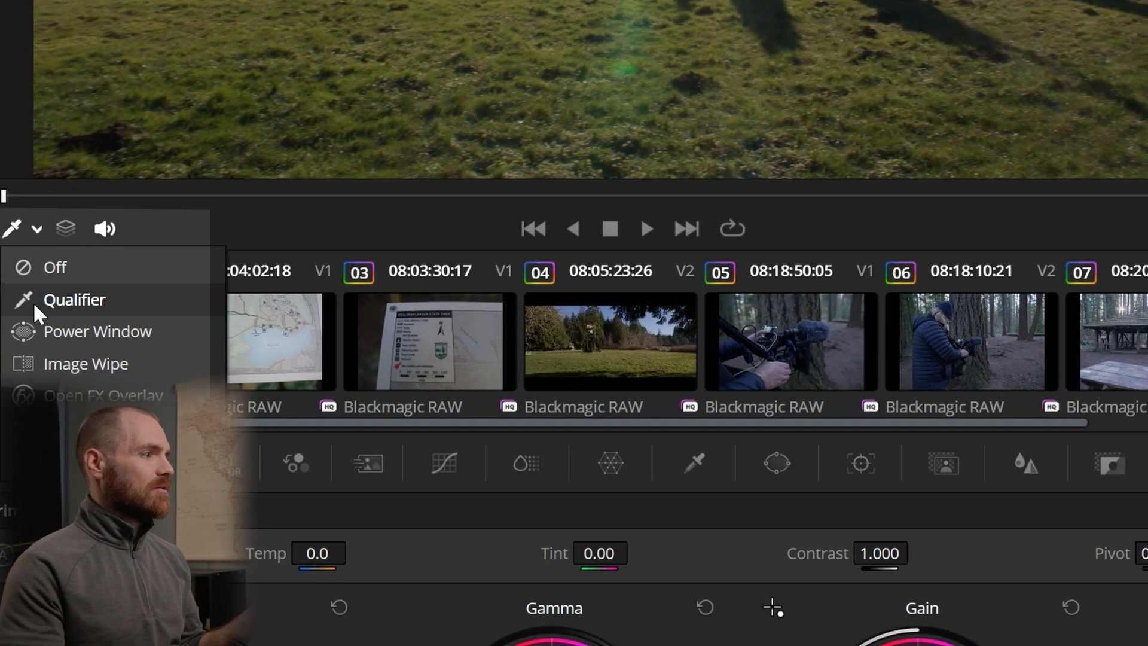
click(33, 302)
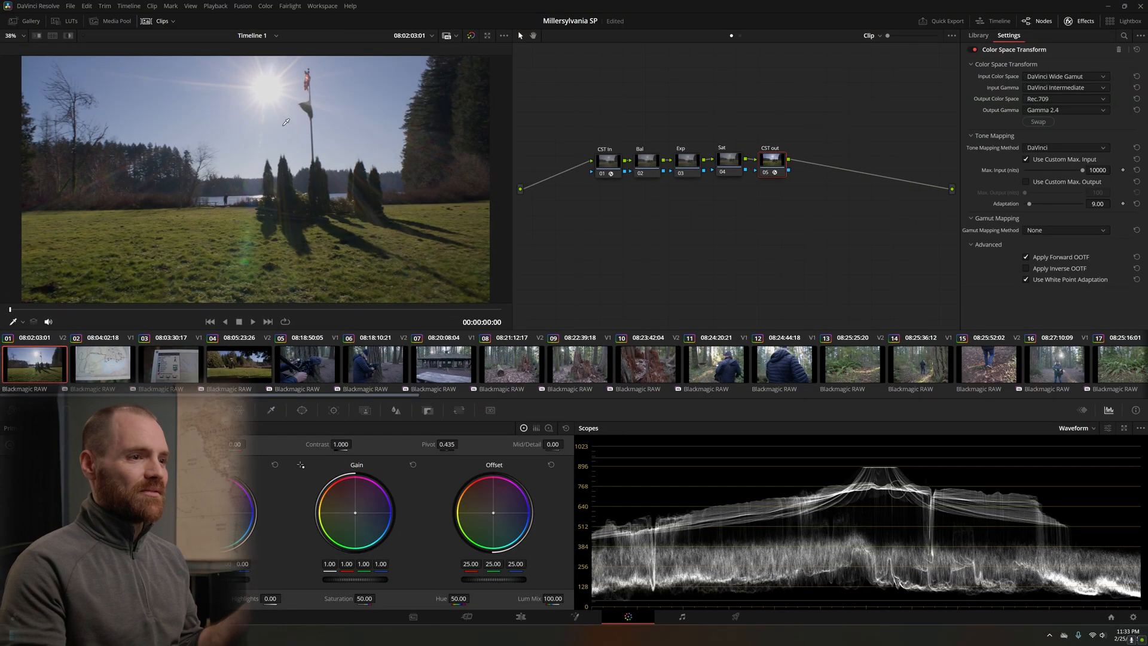
- Probe the distant tree line and the area around the sun in the viewer to locate their levels on the waveform
click(205, 148)
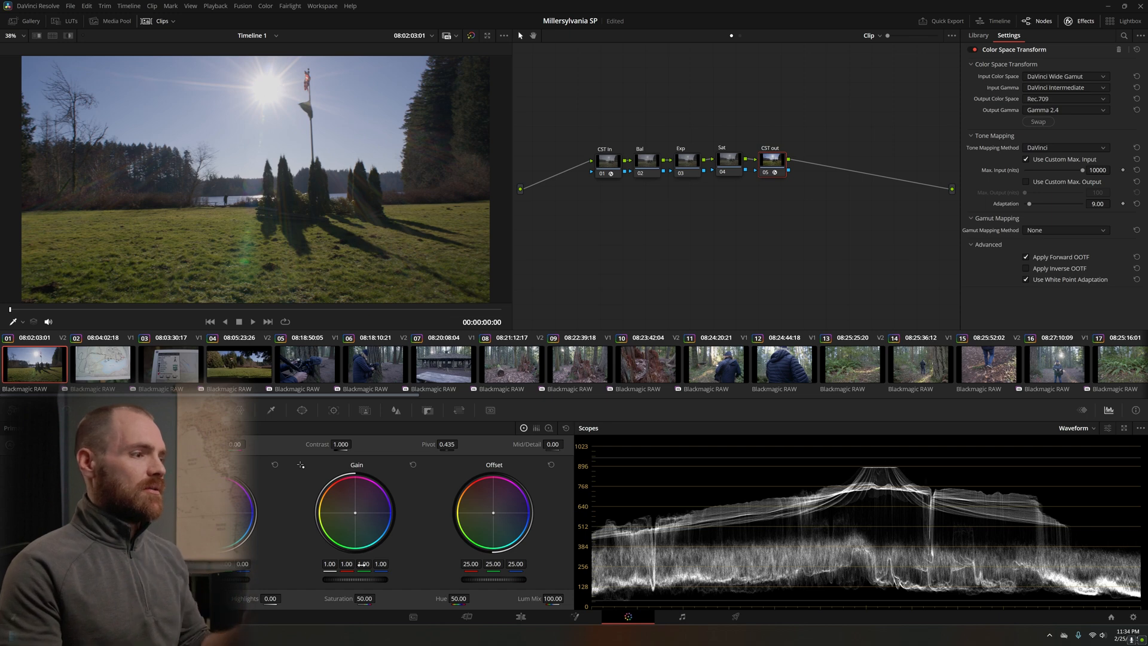
click(279, 93)
drag(355, 580, 318, 580)
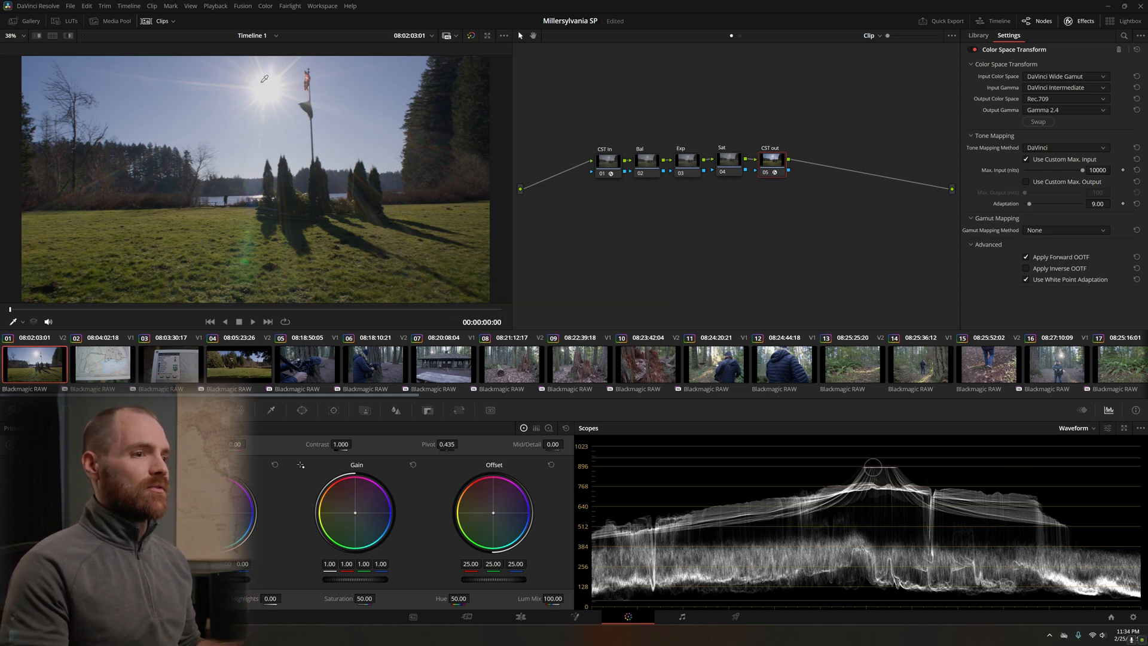
- Switch the scope to Vectorscope and turn off the viewer's on-screen qualifier control
click(1076, 428)
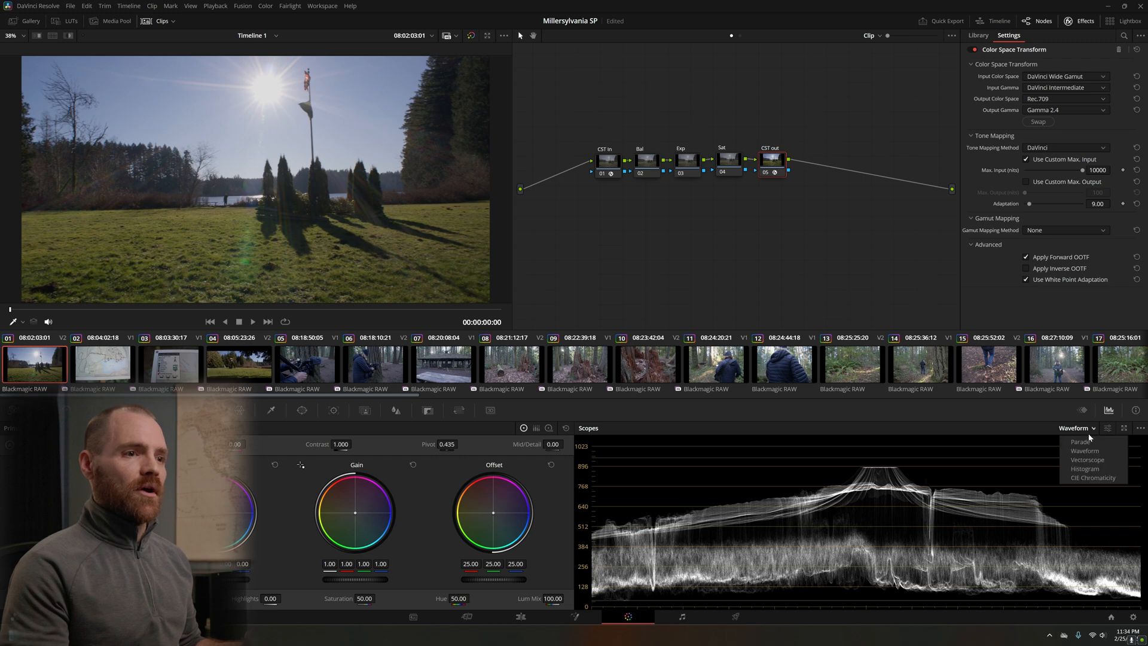
click(1079, 459)
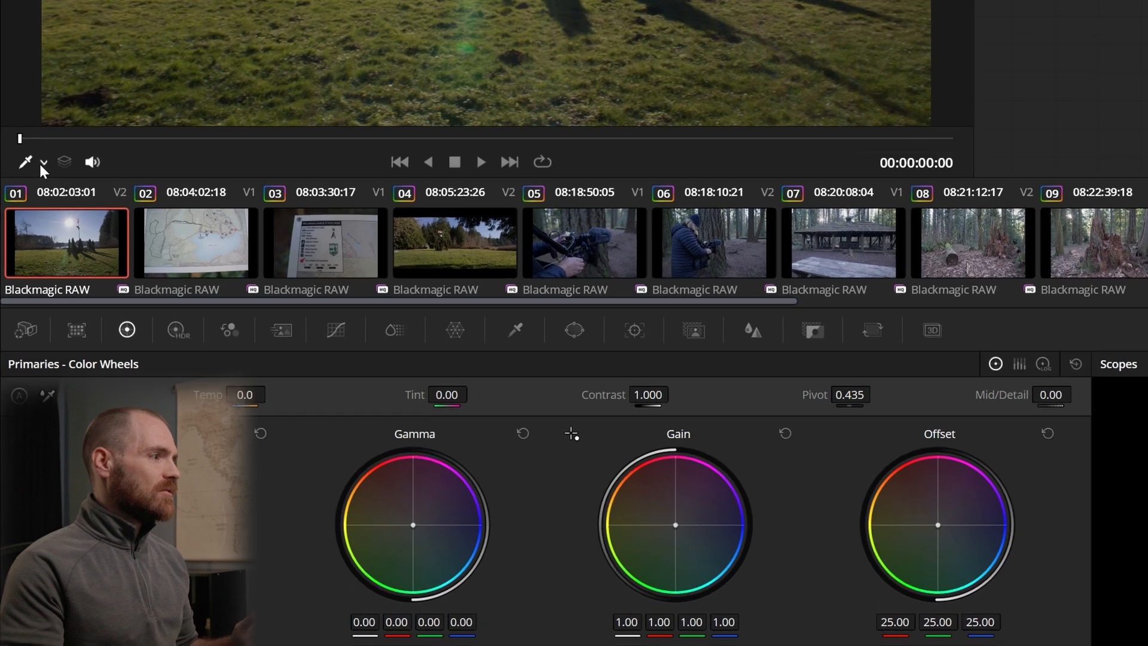
click(22, 323)
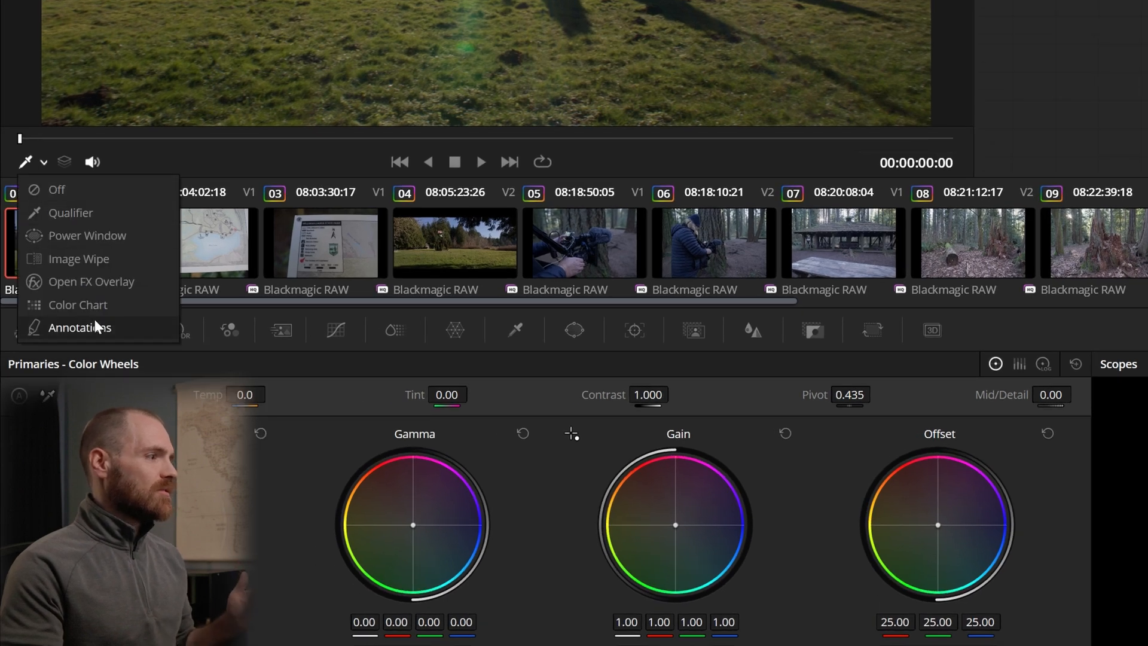
click(70, 213)
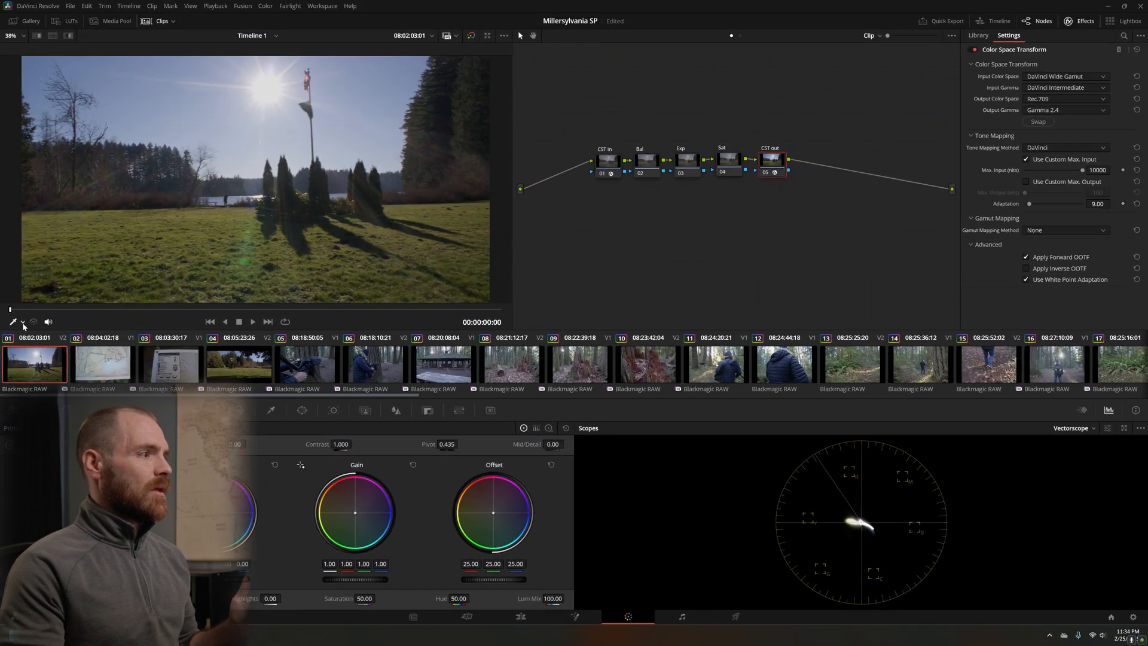
click(22, 323)
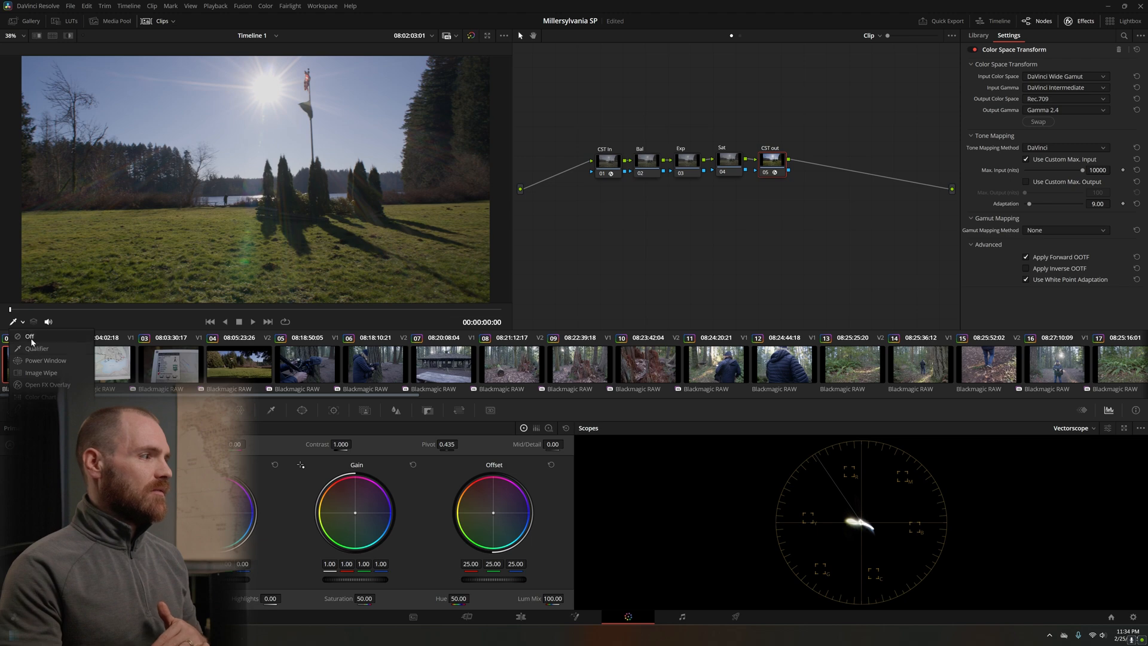
click(36, 349)
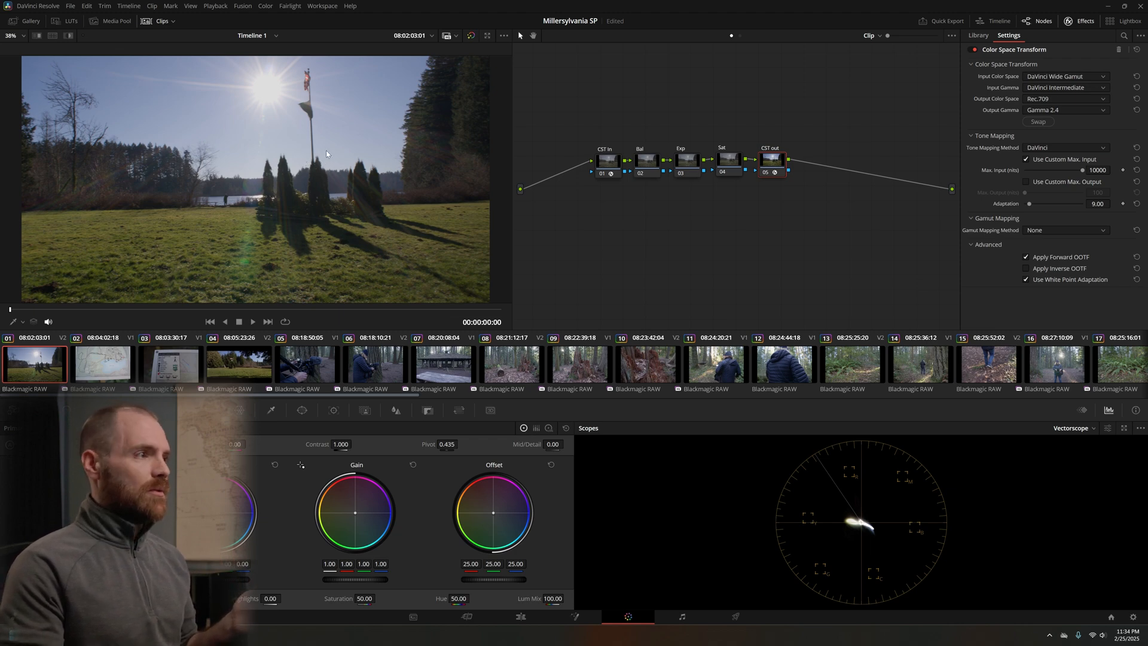
- Try zooming and panning the image in the viewer, and fit it back to the viewer area
scroll(327, 154, down, 4)
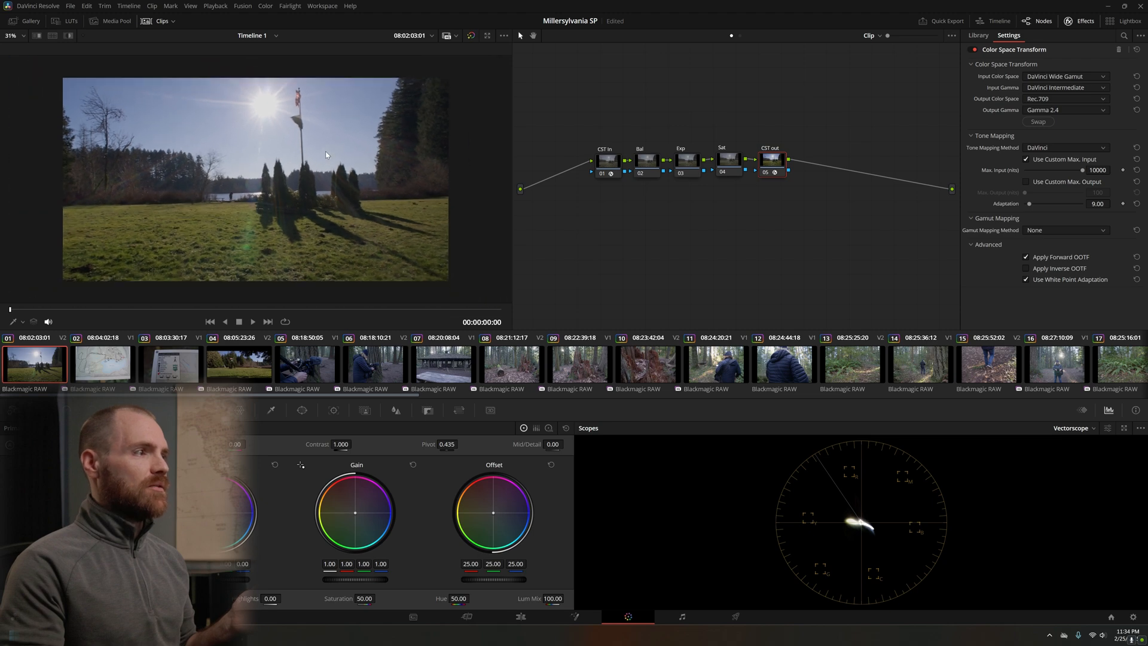
scroll(322, 161, up, 2)
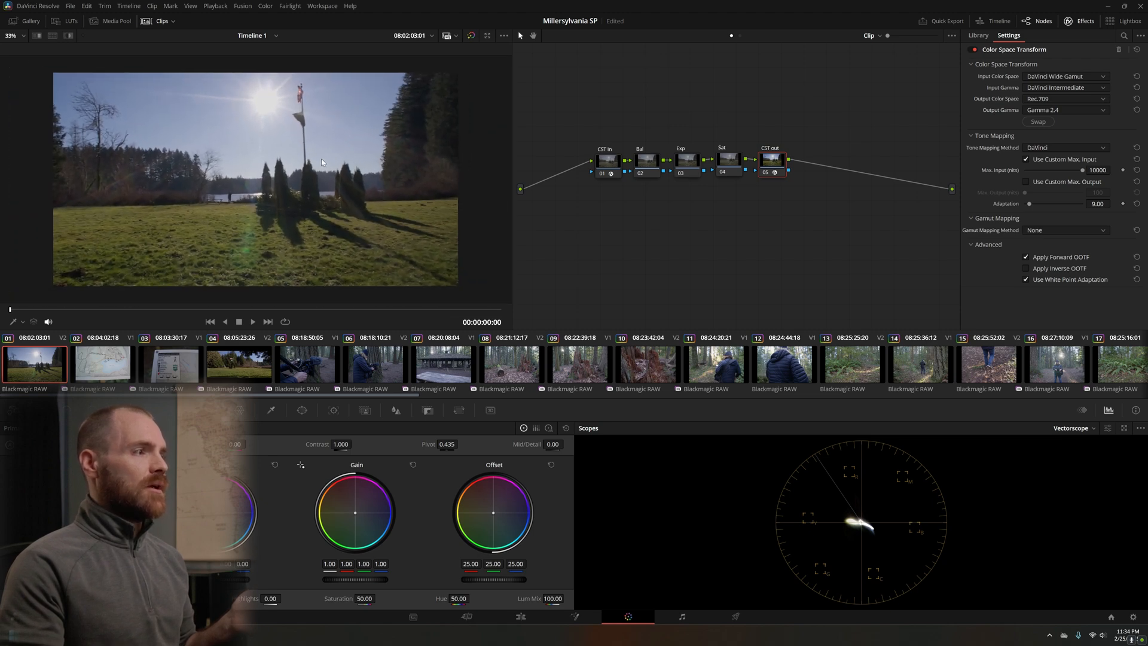
mouse_move(321, 159)
mouse_down()
mouse_move(278, 163)
mouse_move(399, 179)
mouse_move(276, 165)
mouse_move(324, 171)
mouse_move(304, 168)
mouse_up()
scroll(303, 170, up, 1)
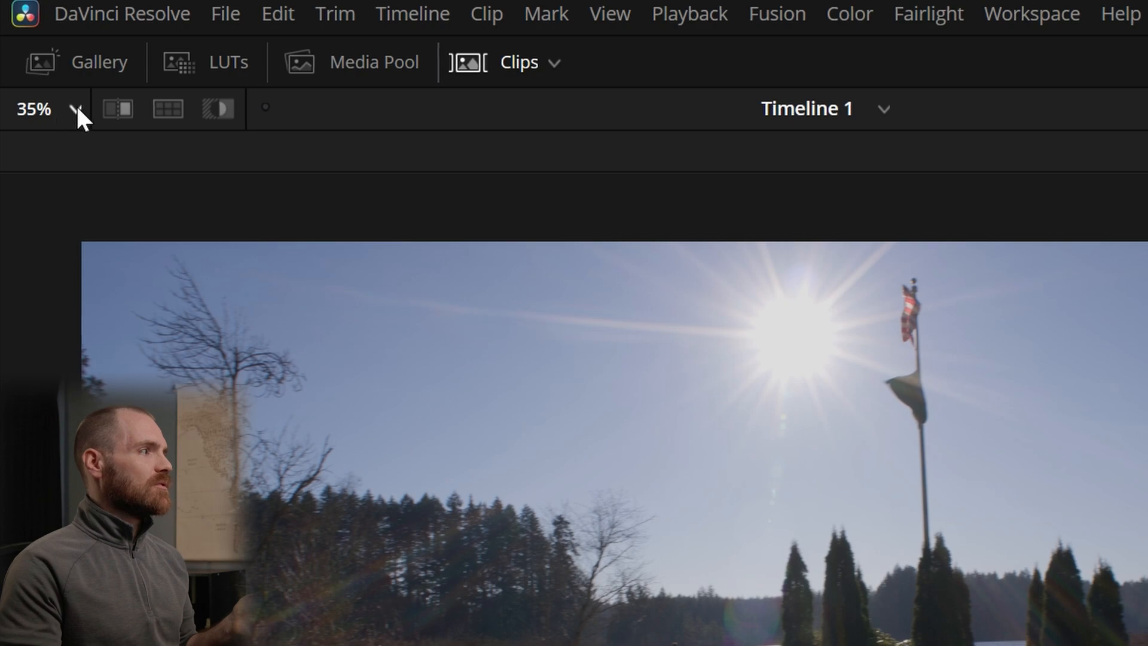
click(76, 107)
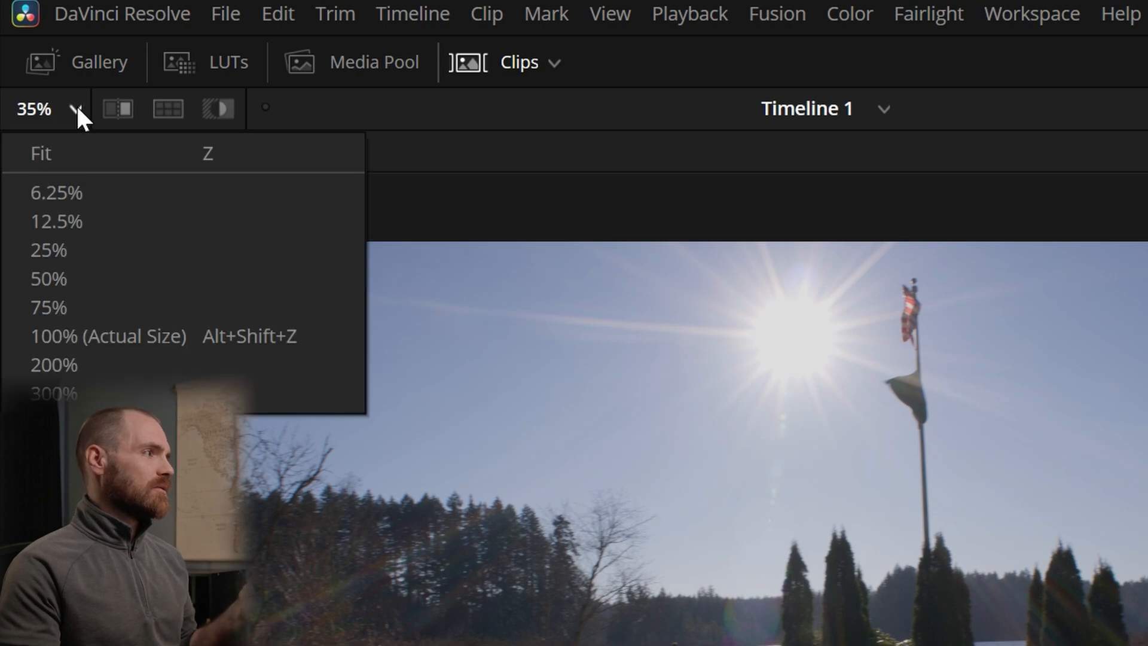
click(73, 153)
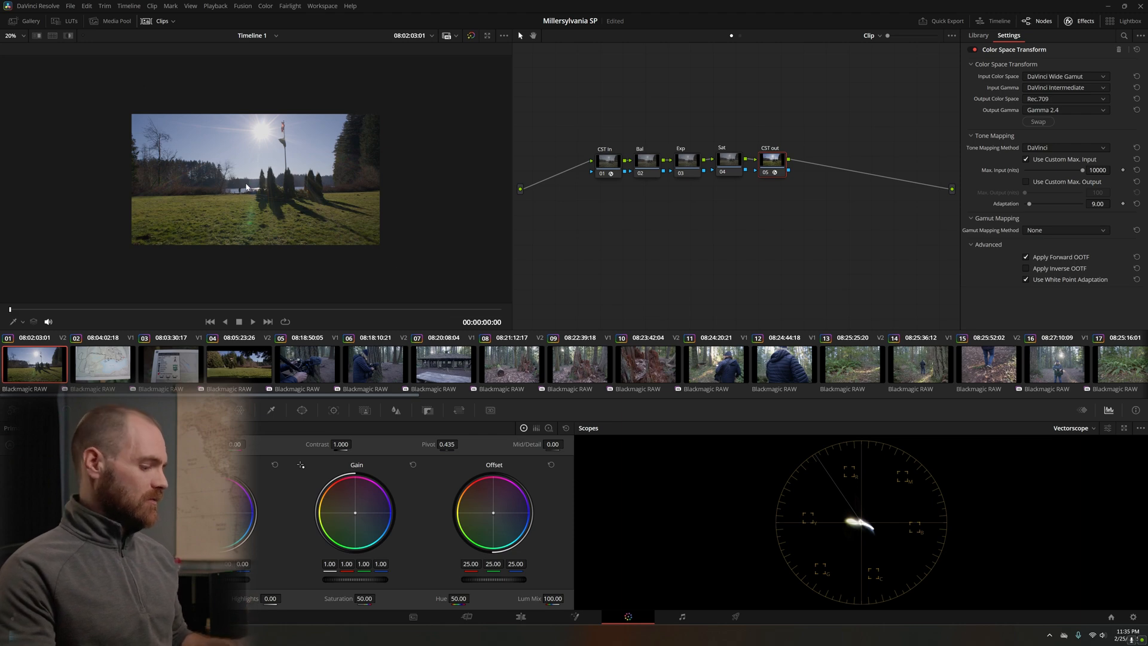
key(shift+z)
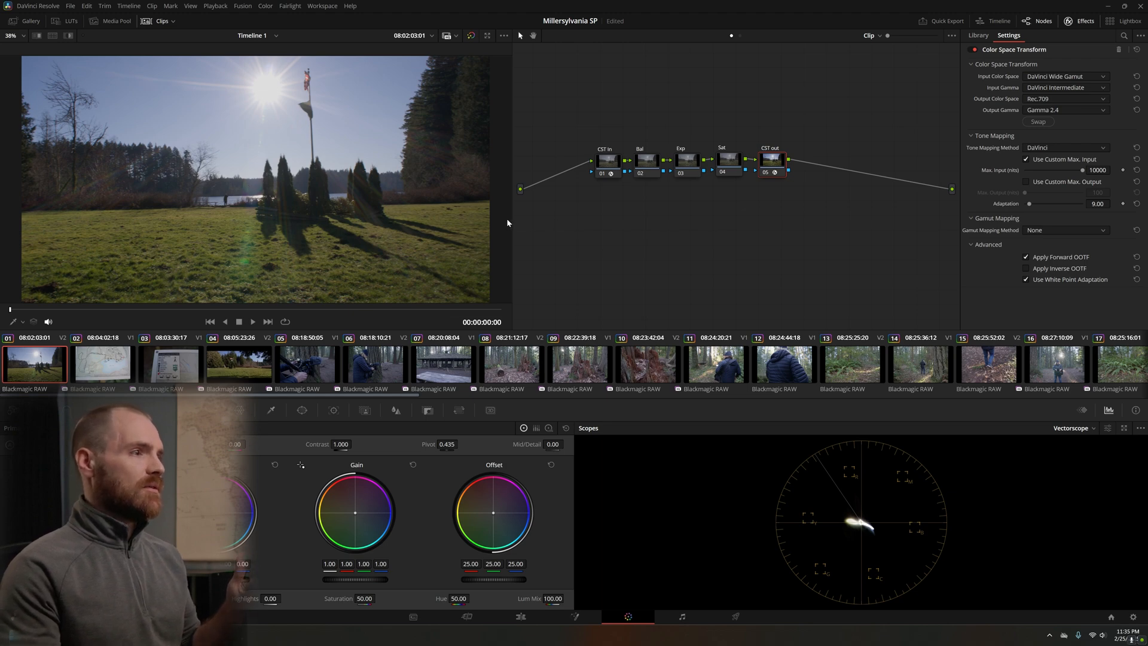
- Resize the viewer against the node graph, making it much narrower, much wider and finally just wide enough for the fitted image
drag(512, 219, 256, 219)
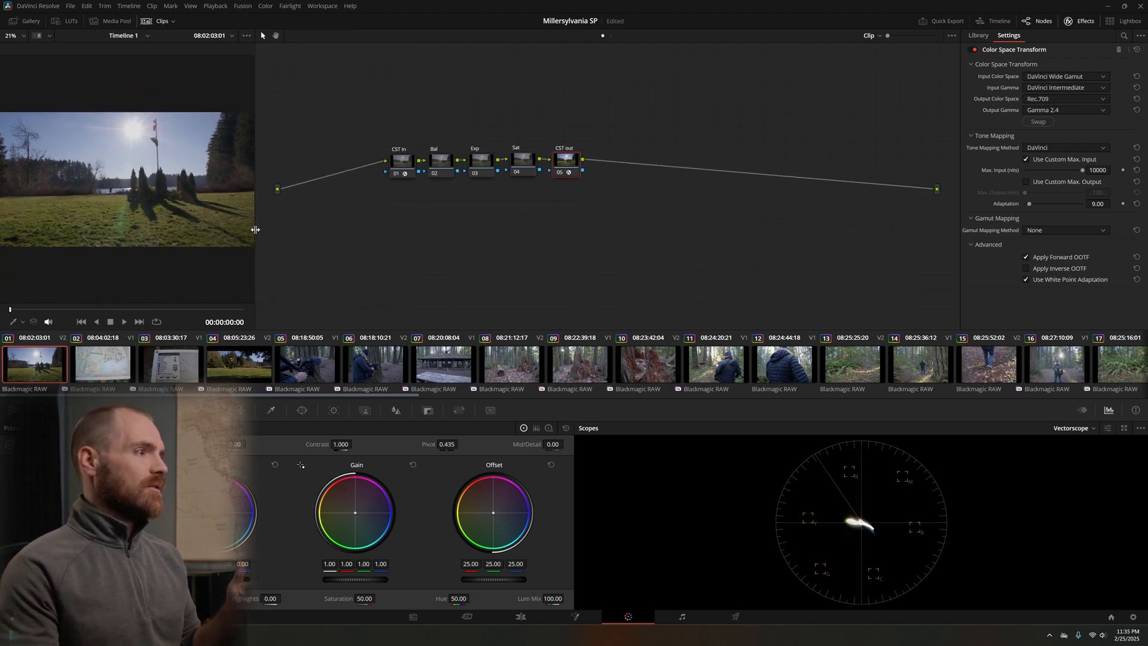
scroll(178, 211, down, 3)
key(shift+z)
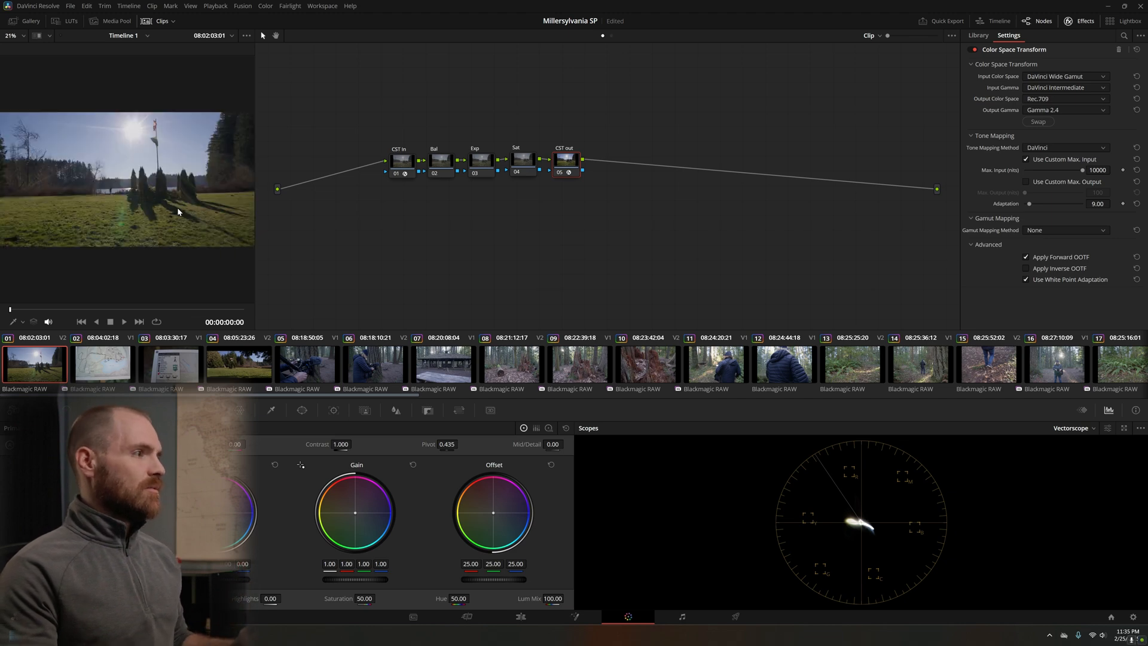
drag(254, 236, 700, 236)
scroll(592, 243, down, 5)
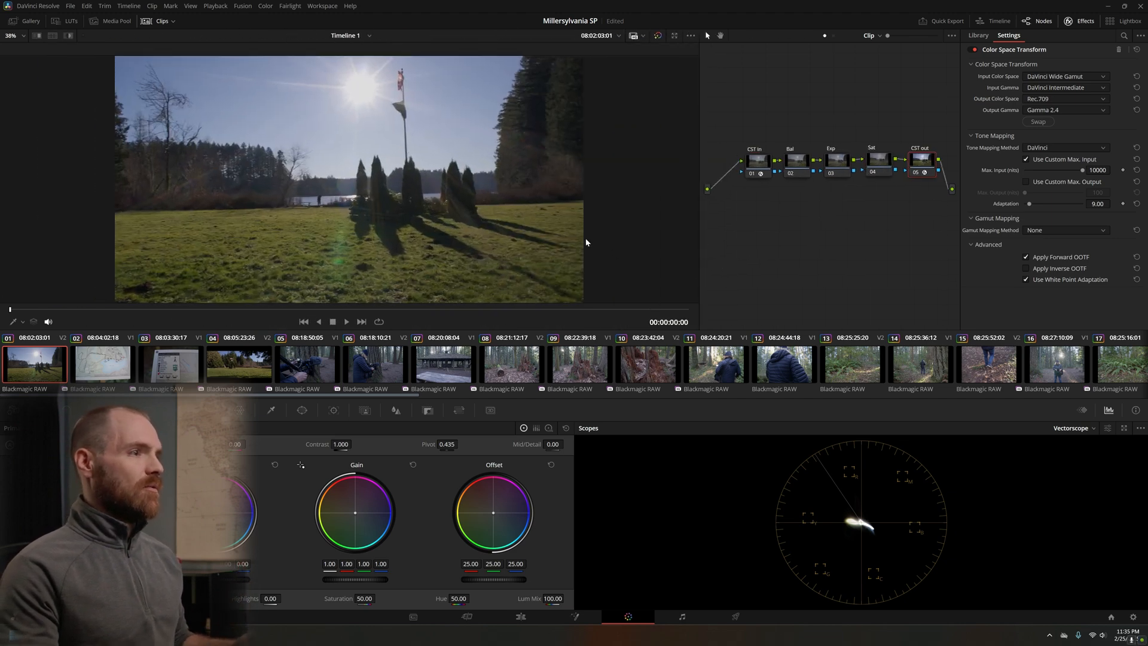
key(shift+z)
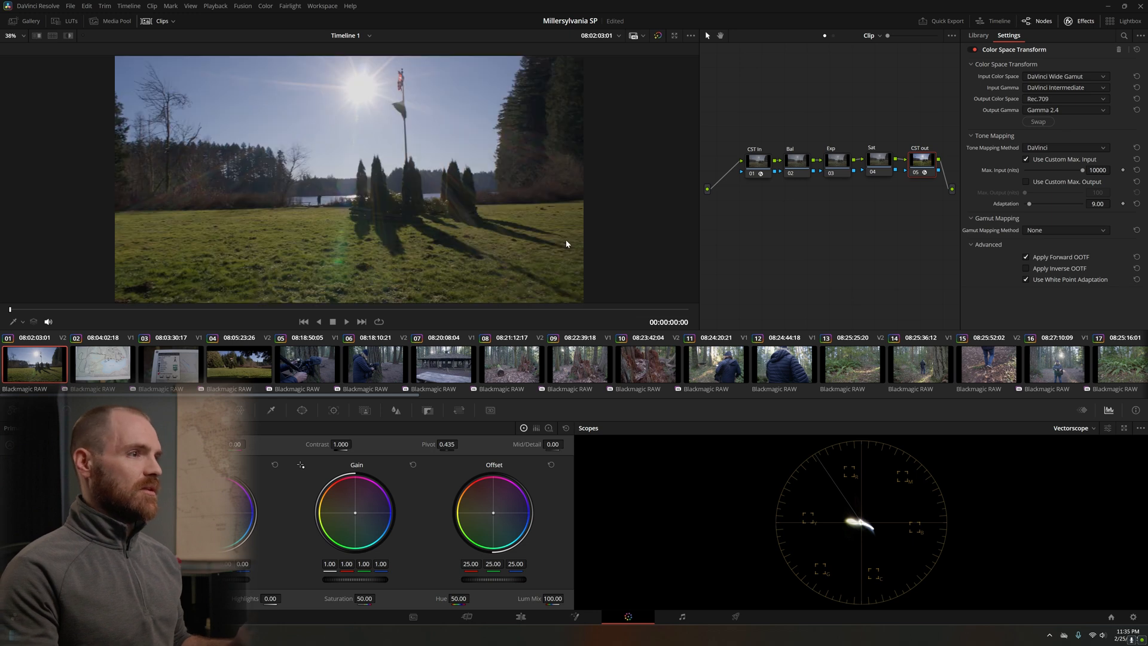
drag(698, 230, 490, 221)
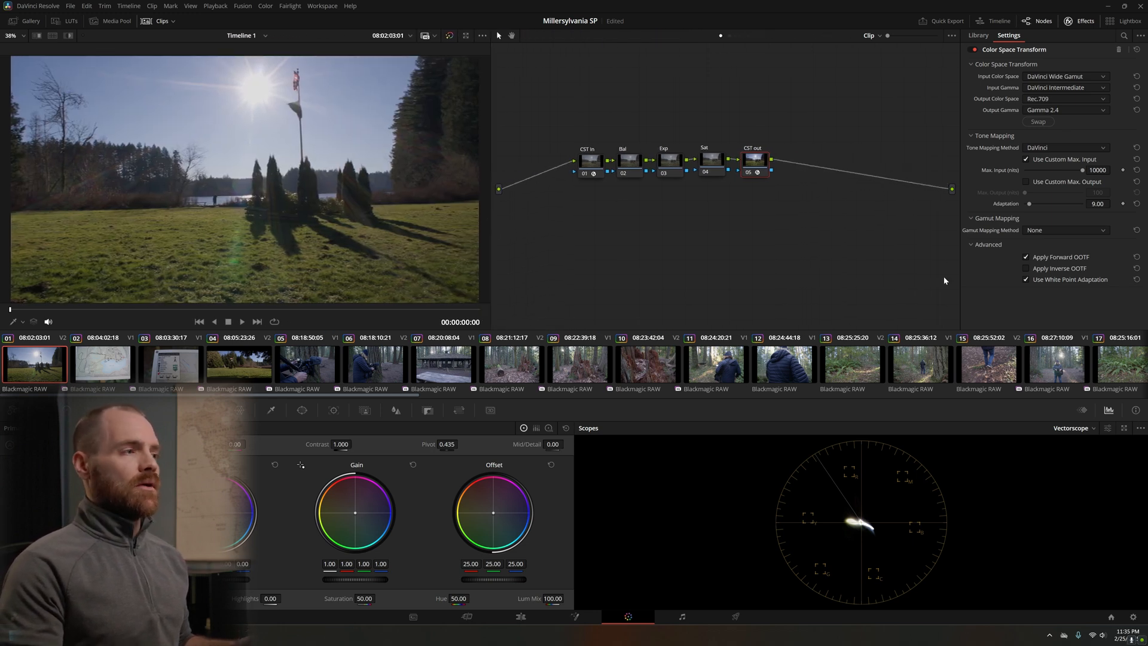
- Switch the scope to Waveform and show its scale style, qualifier focus and quality options
click(1073, 428)
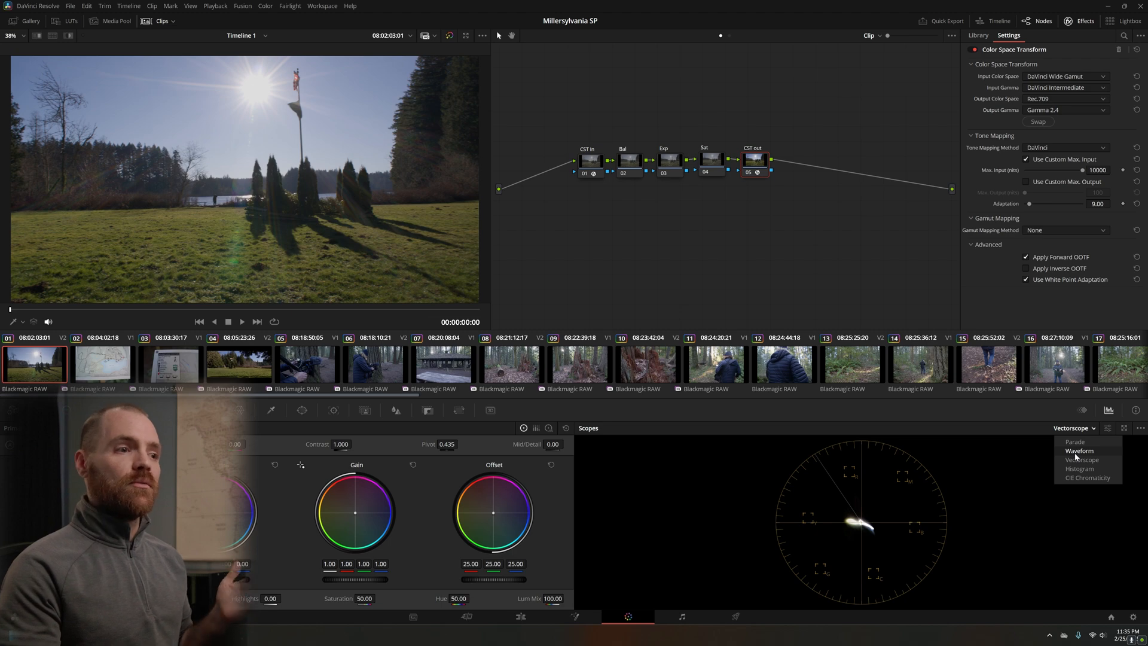
click(1076, 451)
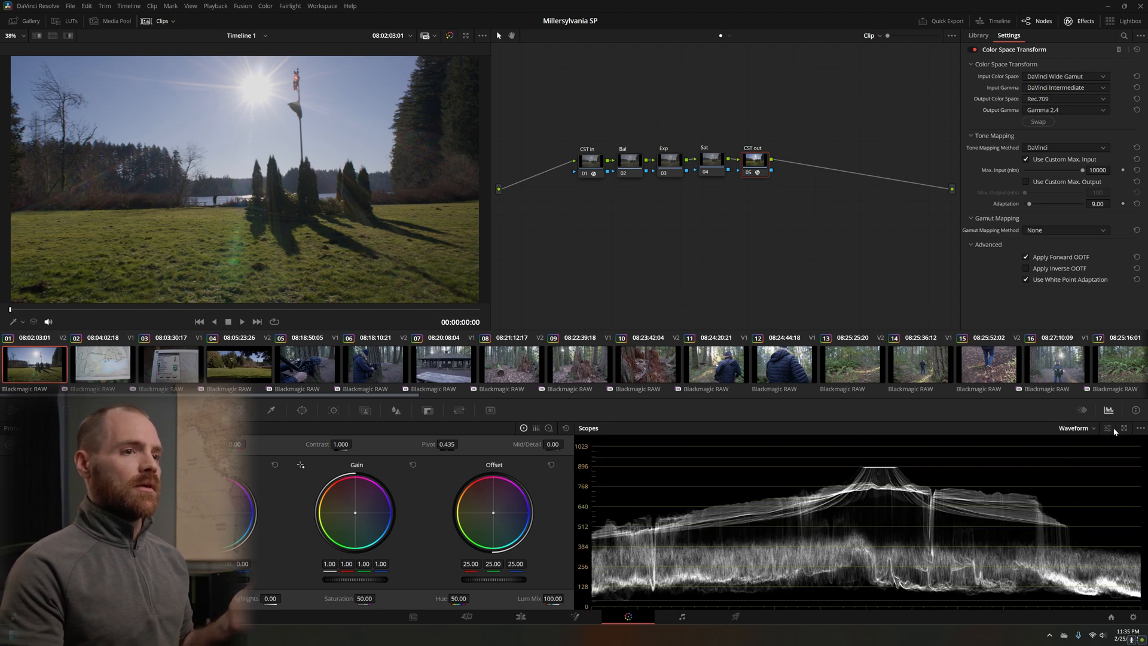
click(1140, 429)
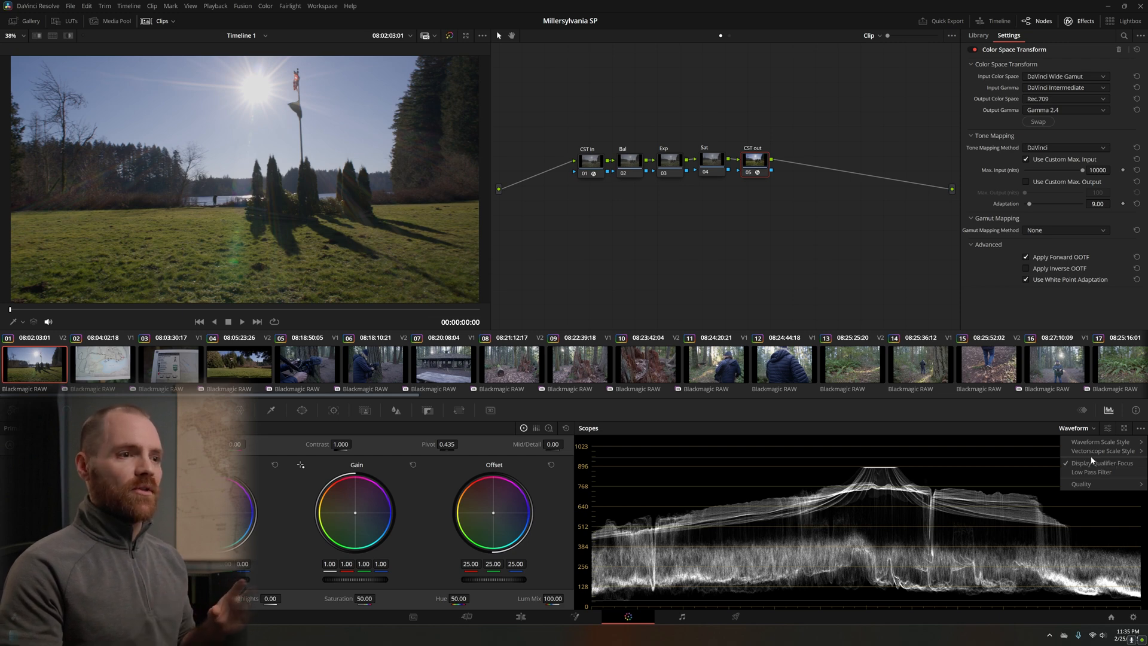
- Open the waveform display settings, turn Colorize on and back off, and close the settings
click(1107, 429)
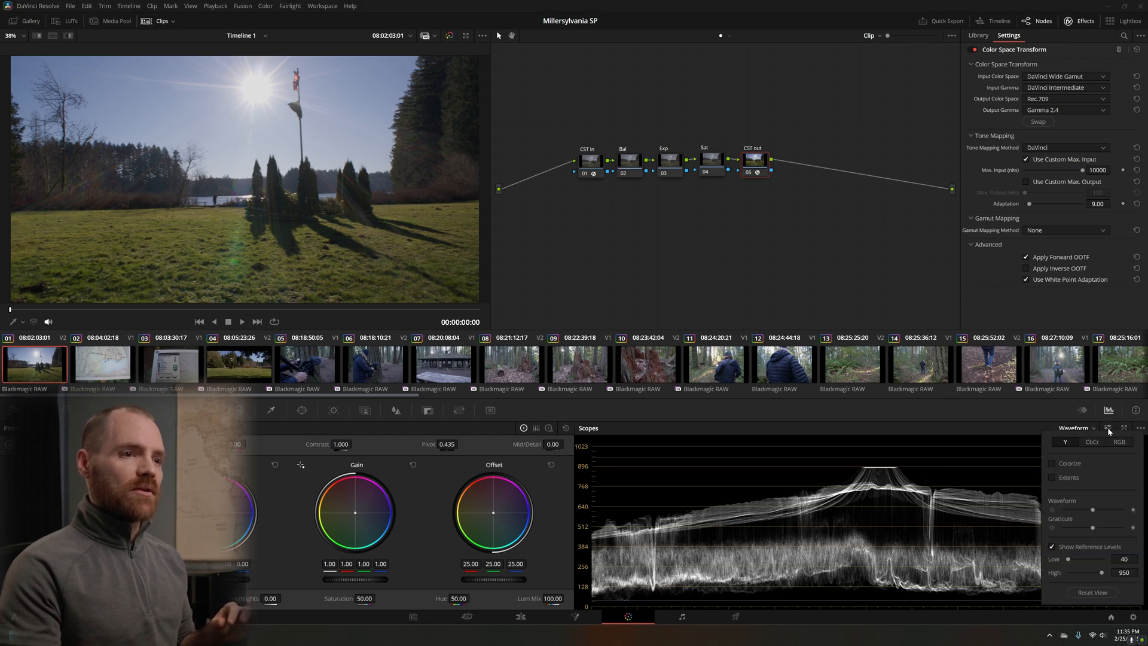
click(1108, 429)
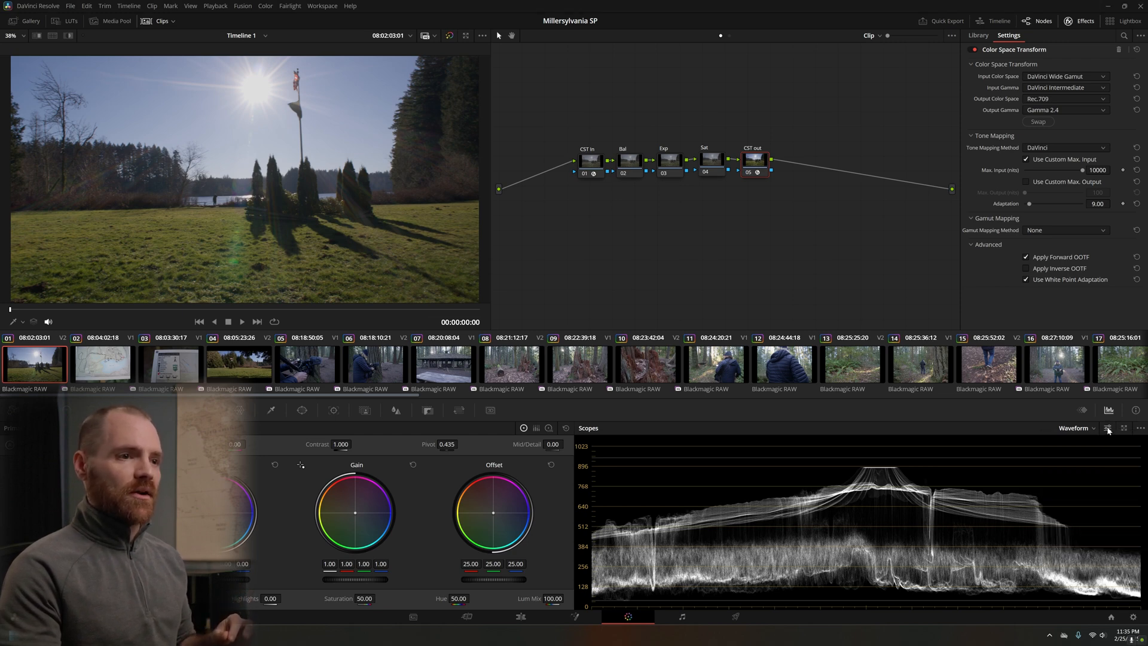
click(1108, 429)
click(1063, 464)
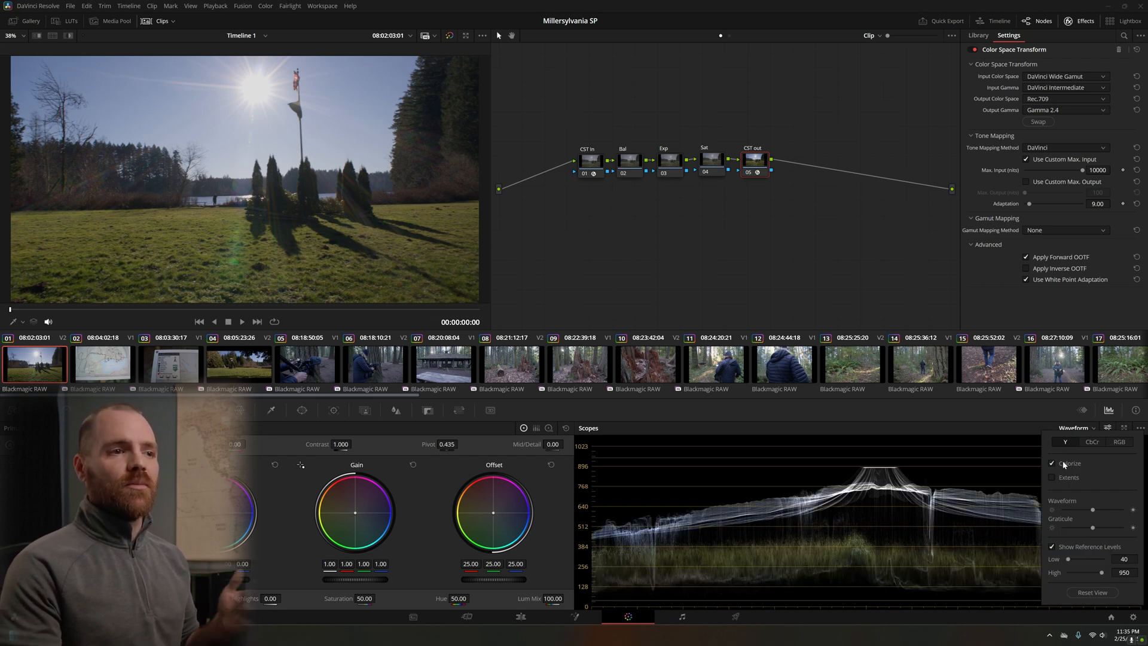
click(1064, 464)
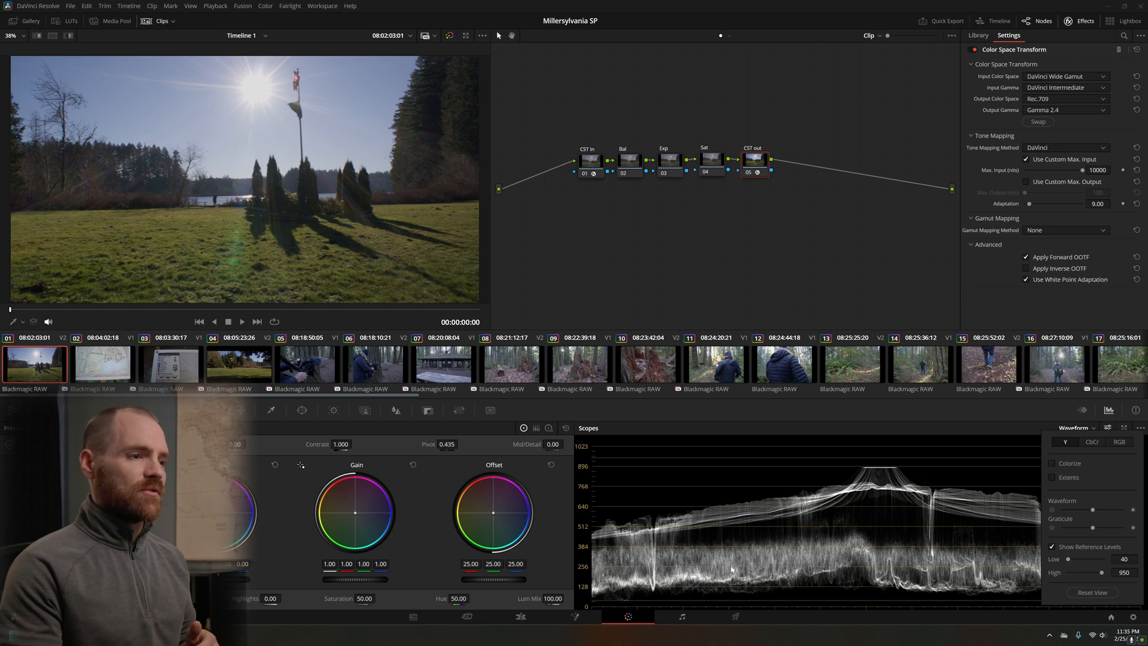
click(993, 432)
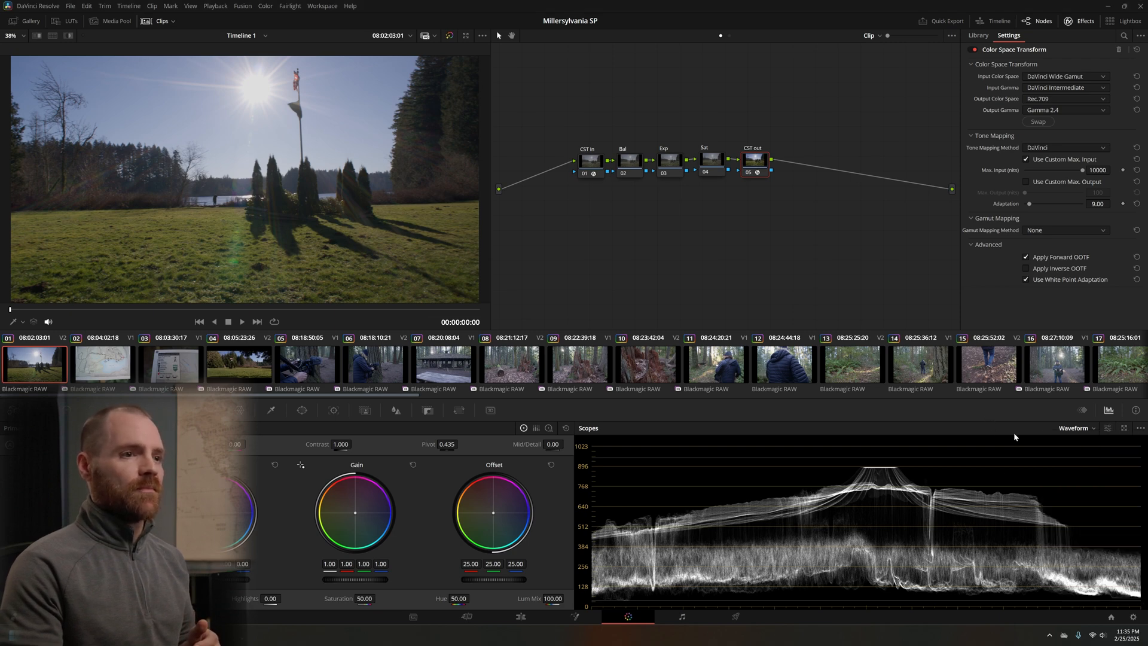
- Open the scopes in a floating window over the viewer and node graph, and reduce it to a single scope
click(1124, 429)
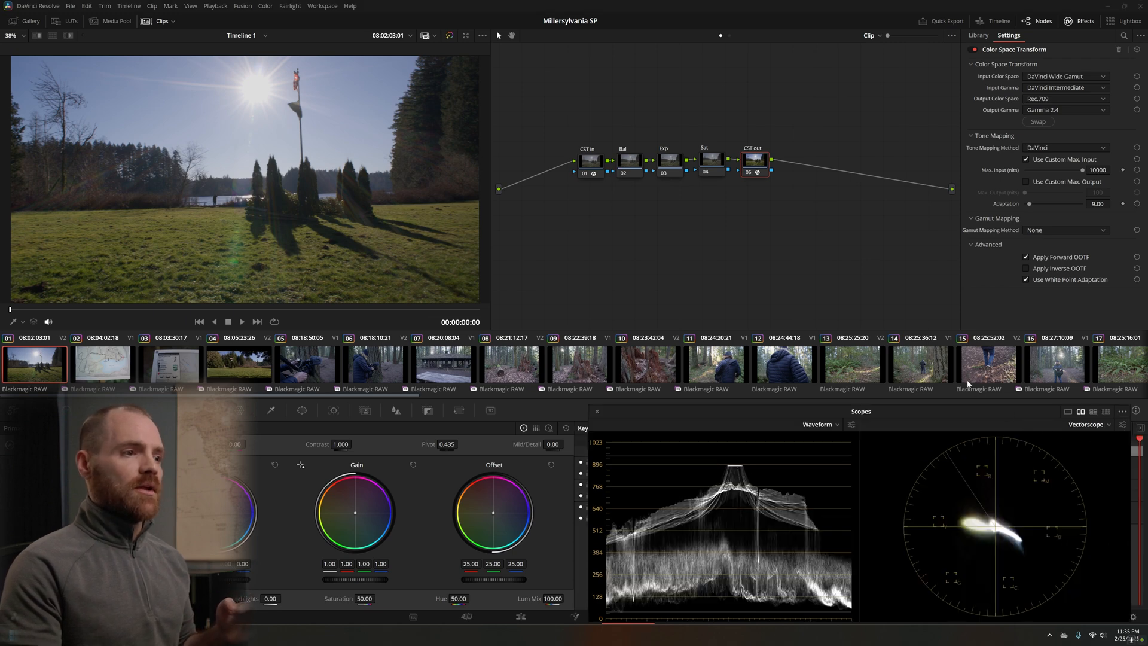
drag(987, 407, 627, 127)
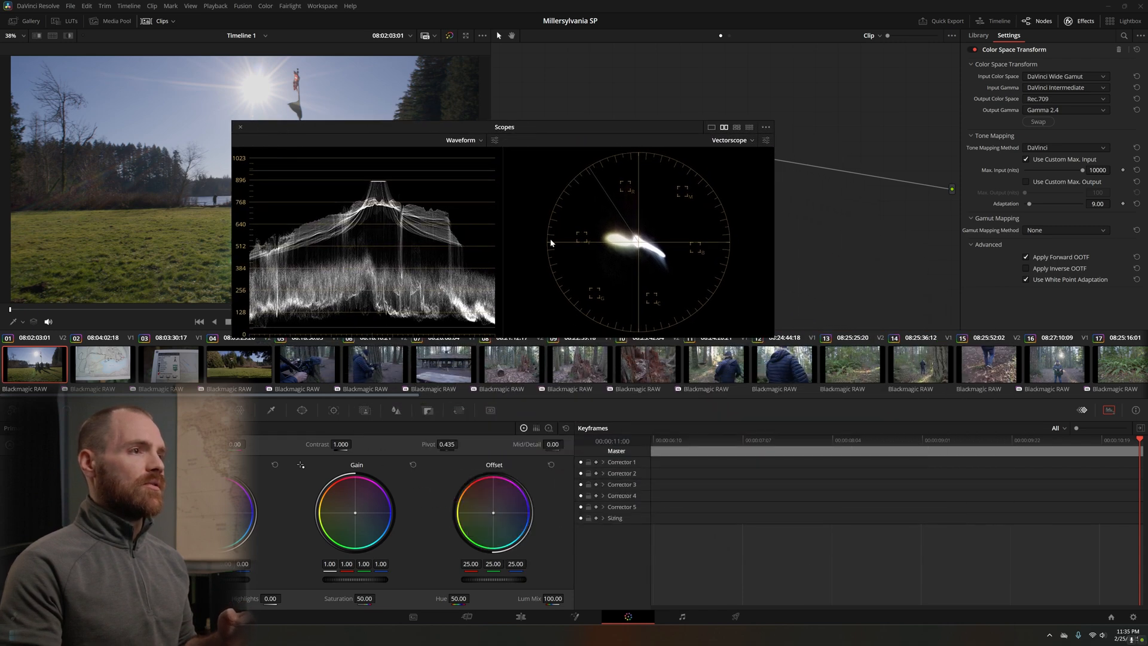
click(712, 127)
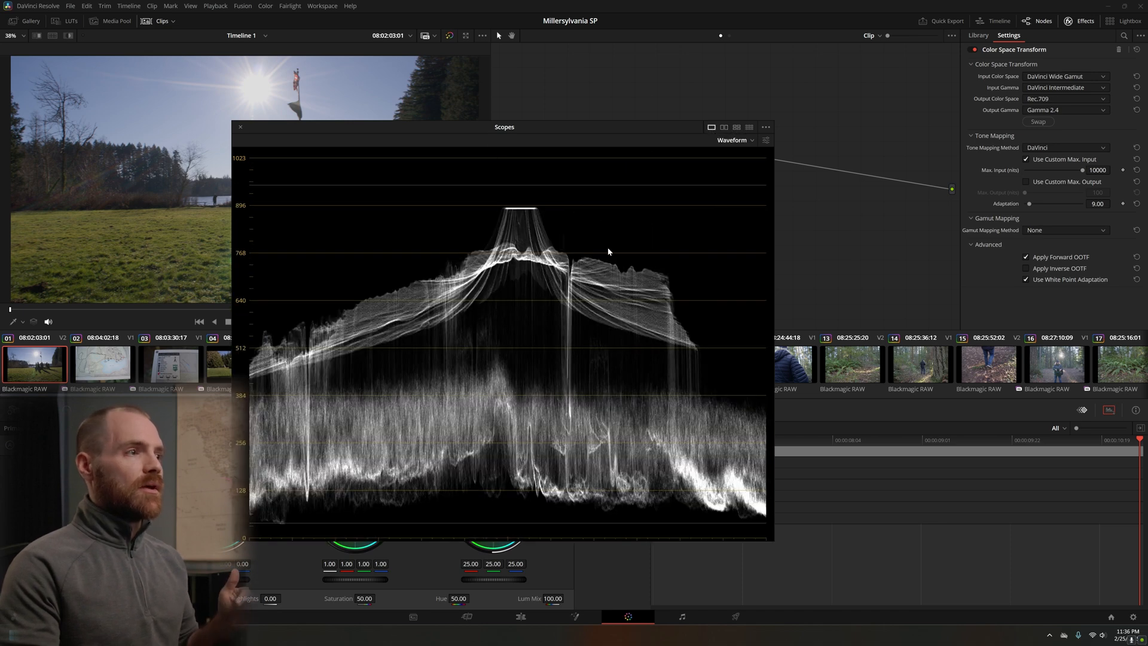
- Switch the floating window's single scope to Vectorscope and back to Waveform
click(737, 149)
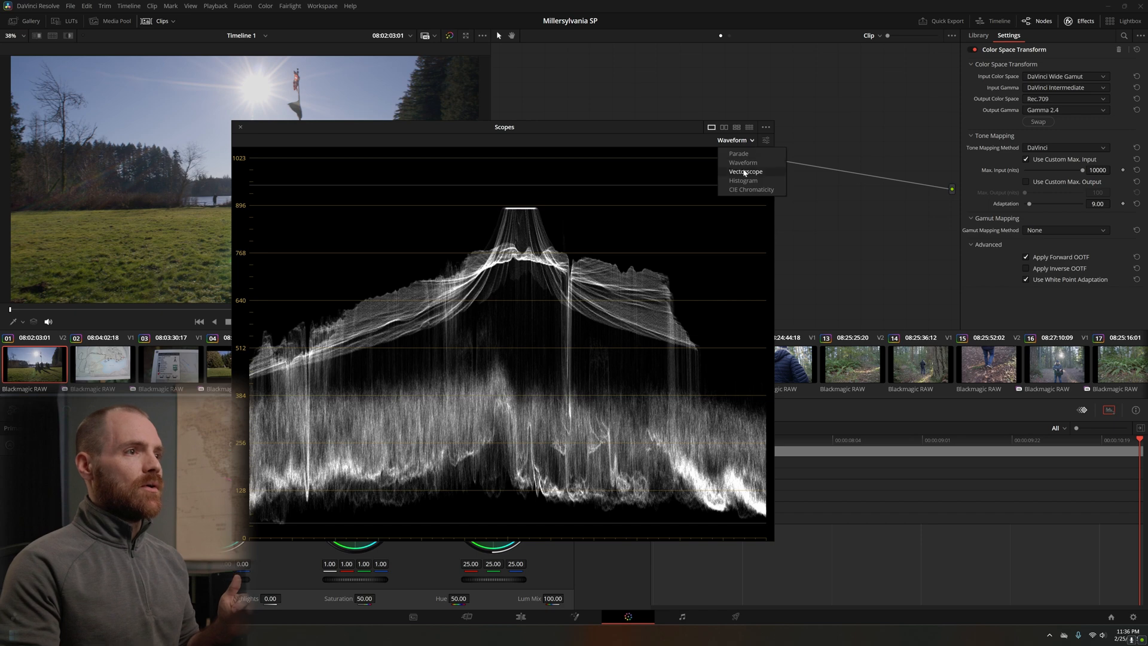
click(747, 173)
click(738, 147)
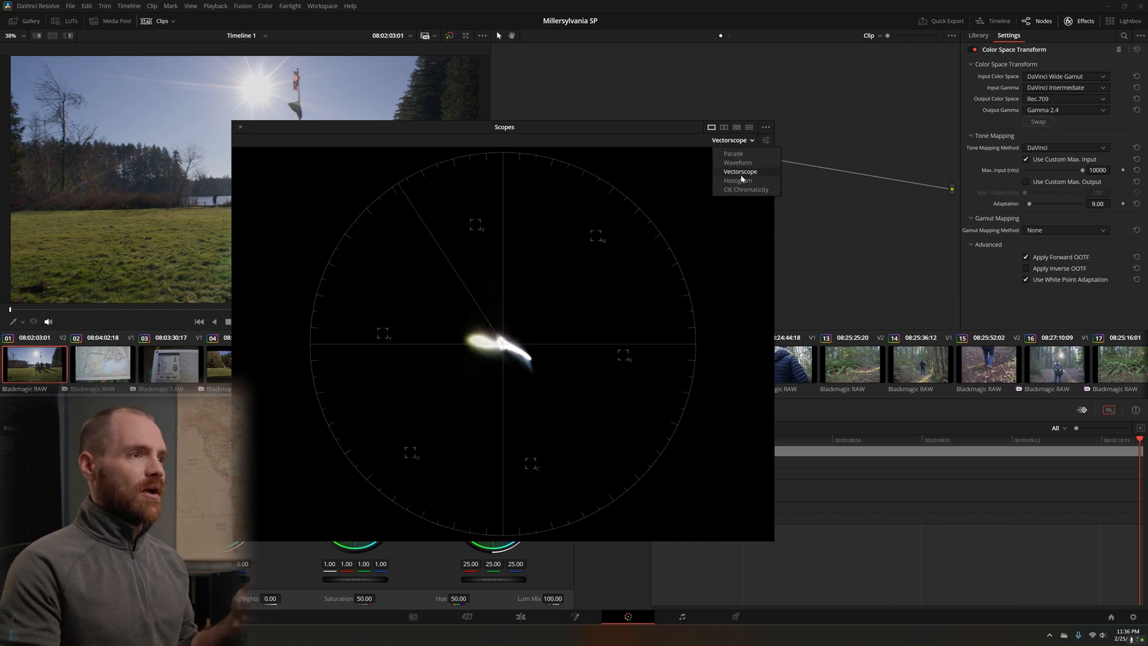
click(739, 164)
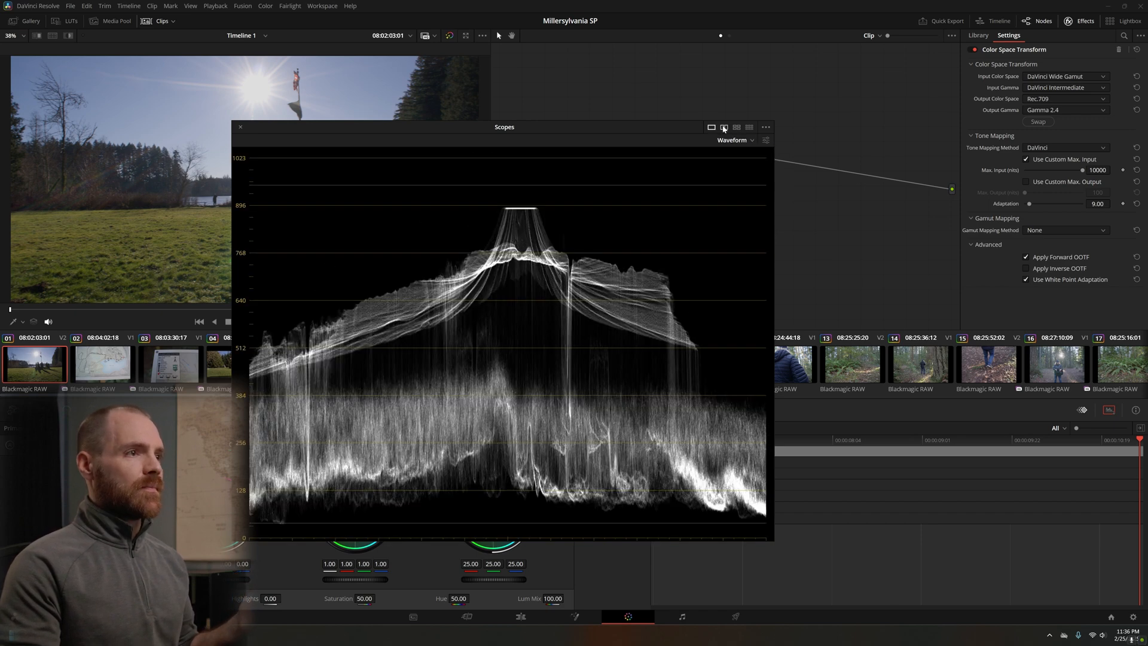
- Show the floating scopes window in its two-scope, four-scope and nine-scope layouts
click(724, 128)
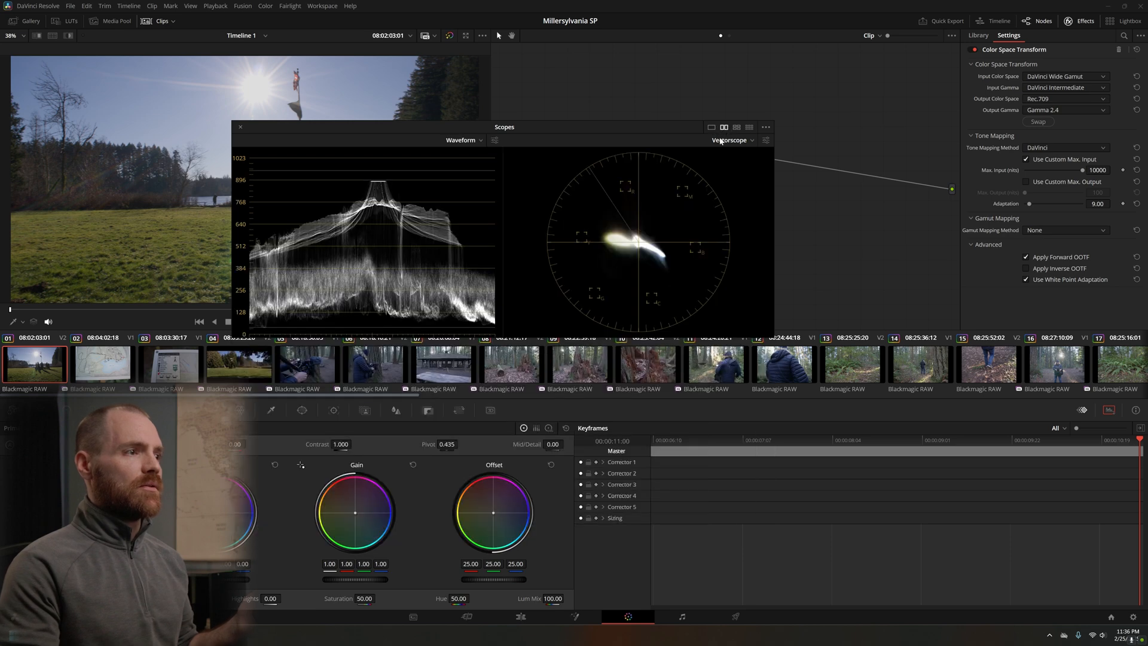
click(736, 126)
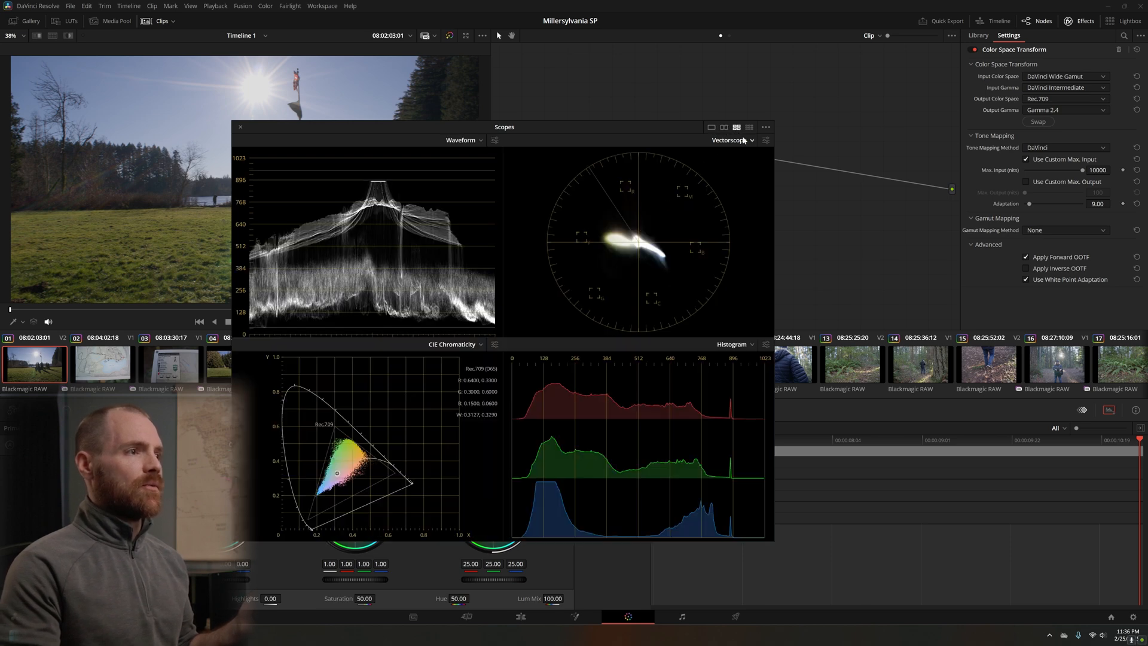
click(749, 127)
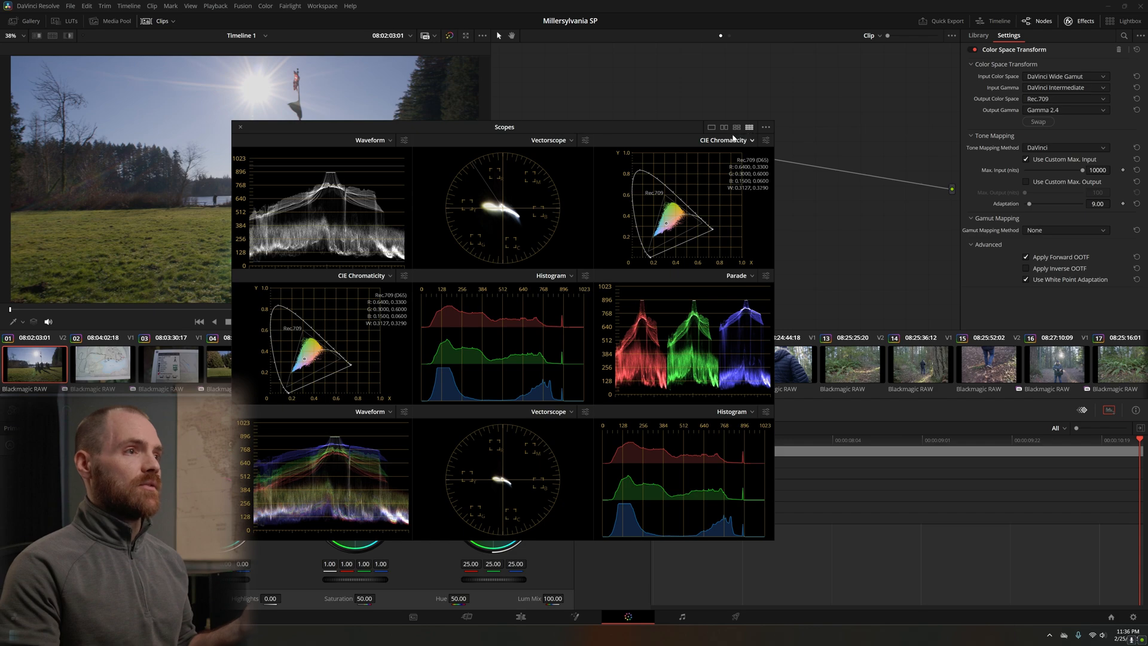
- Set the floating scopes window to the two-scope layout and place it over the keyframes area
drag(706, 131, 926, 119)
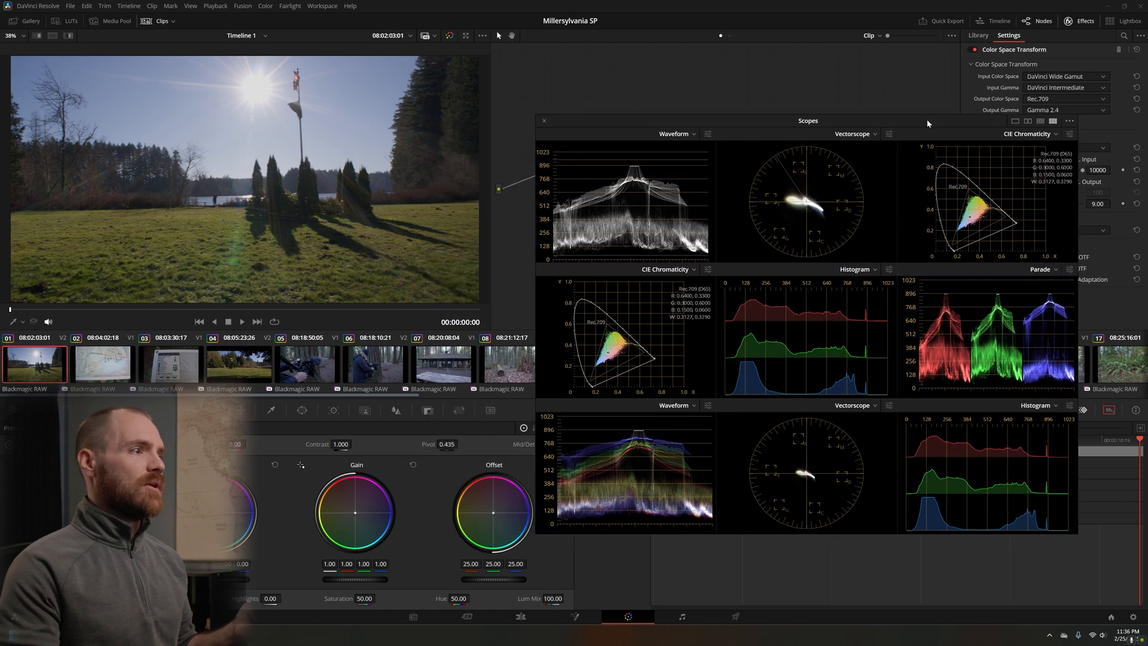
click(1028, 121)
drag(899, 122, 970, 407)
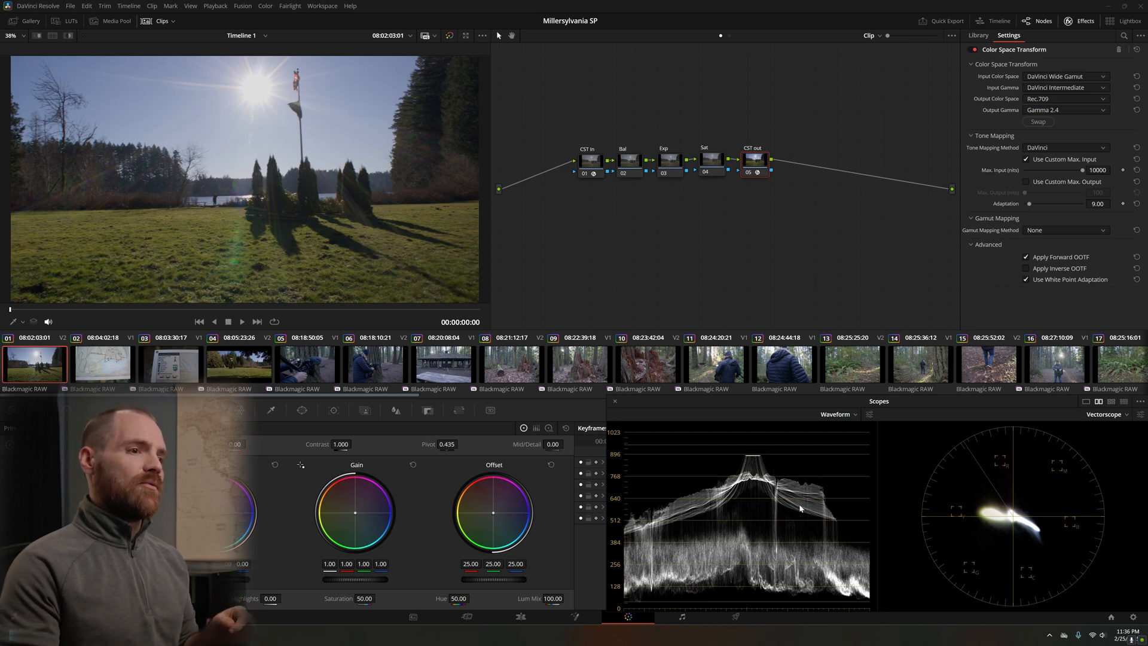
- Go through clips 04, 05 and 06 to compare their waveforms and vectorscopes
click(245, 367)
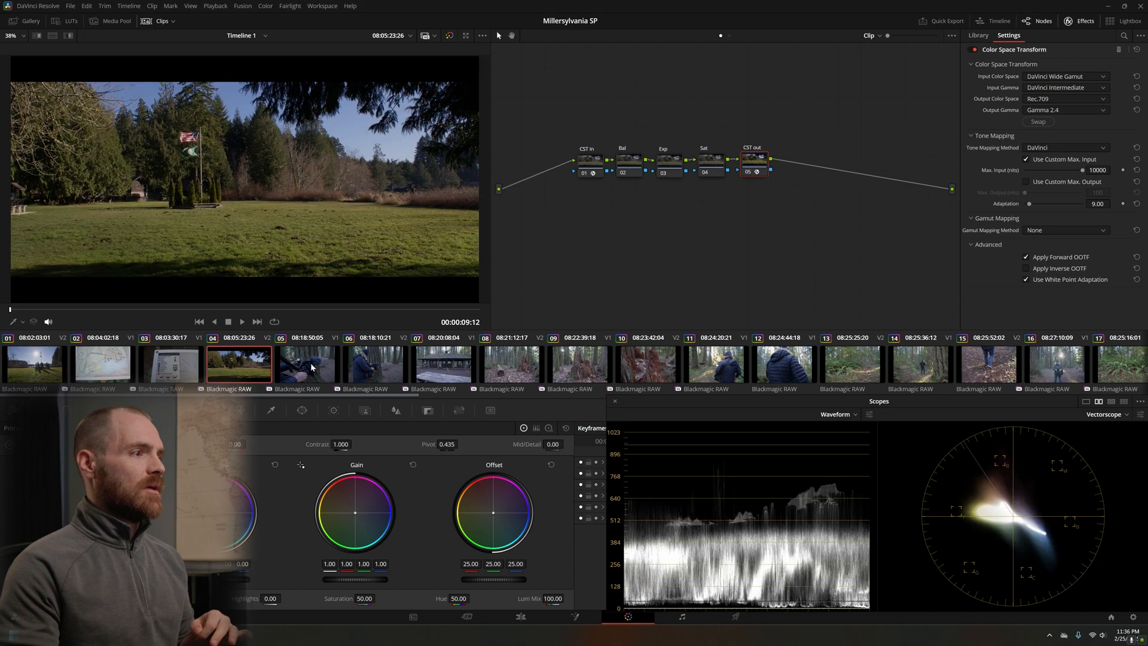
click(315, 366)
click(360, 370)
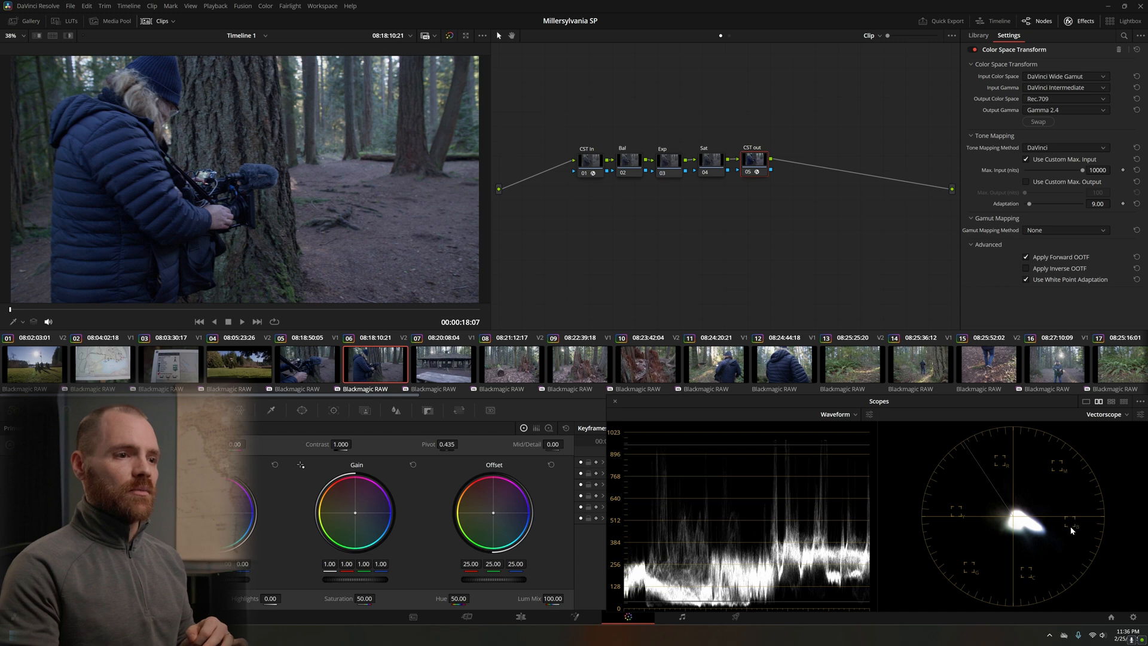
- Warm the Bal node's Gain to red 1.21, green 0.96 and blue 0.78, and toggle the node off and on to compare
click(633, 165)
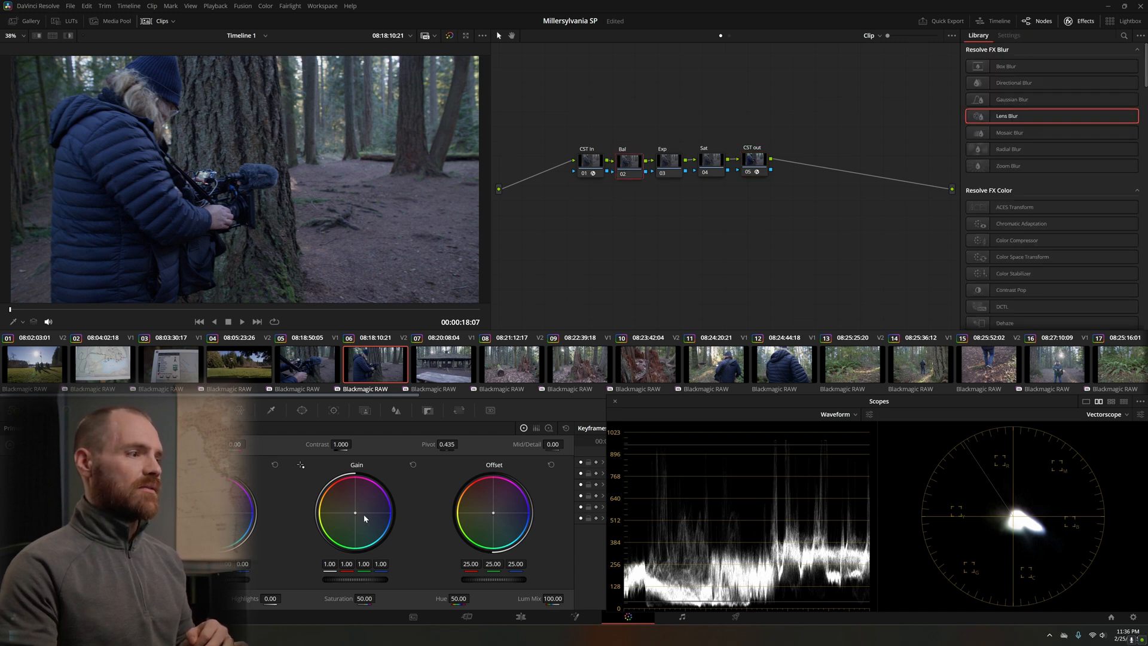
drag(355, 512, 351, 509)
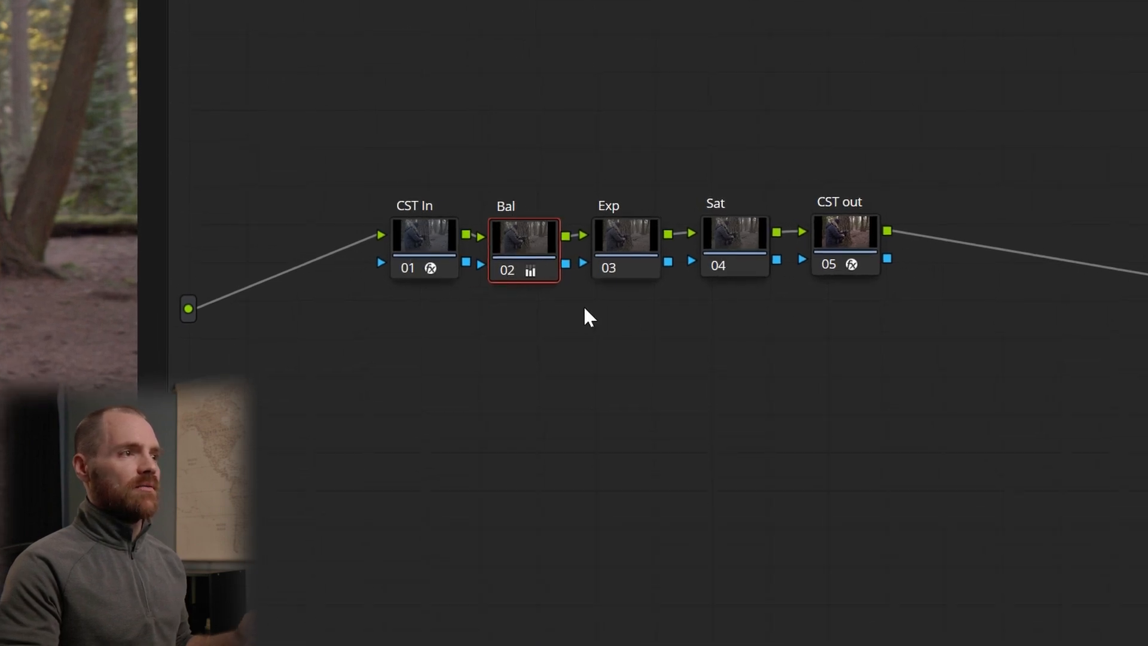
click(504, 270)
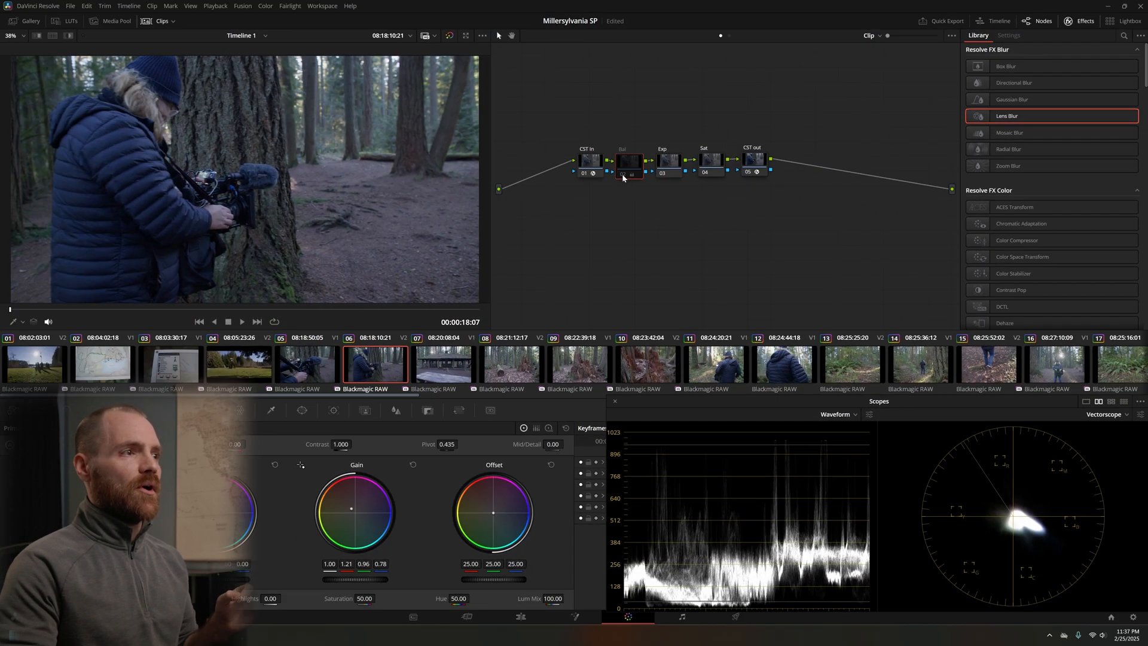
click(507, 273)
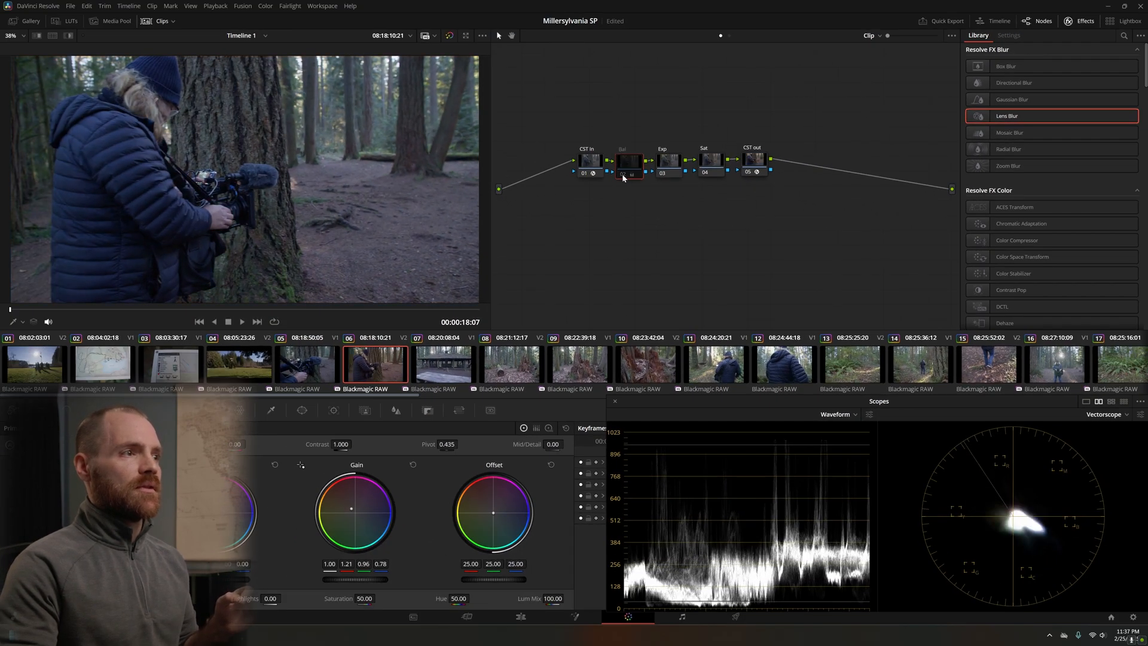
key(ctrl+d)
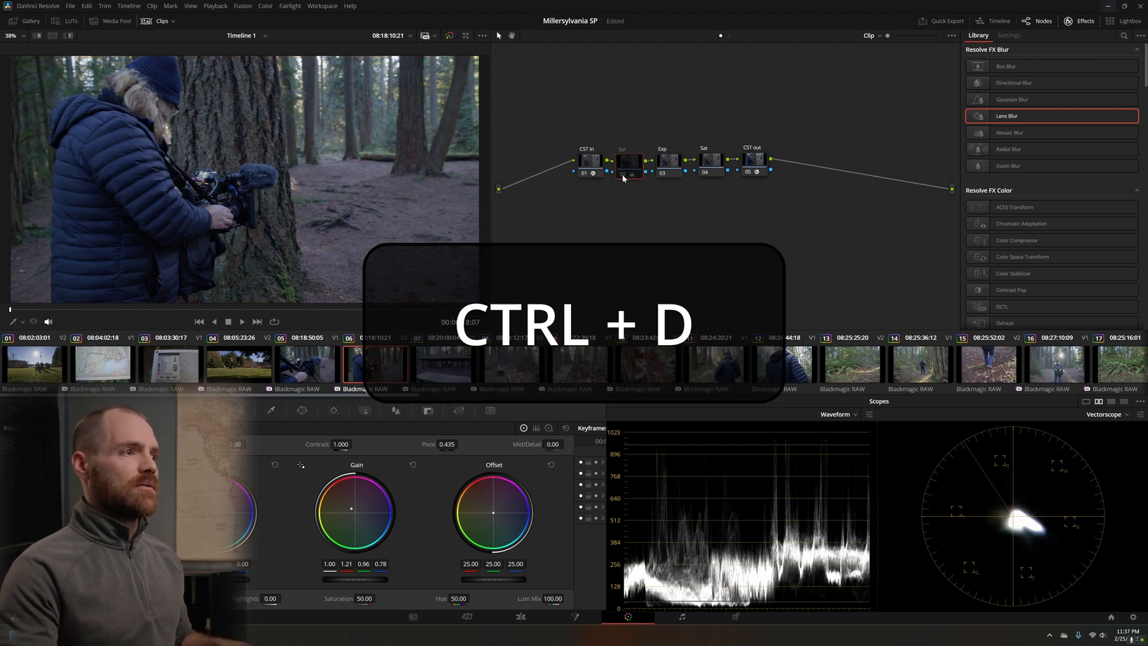
key(ctrl+d)
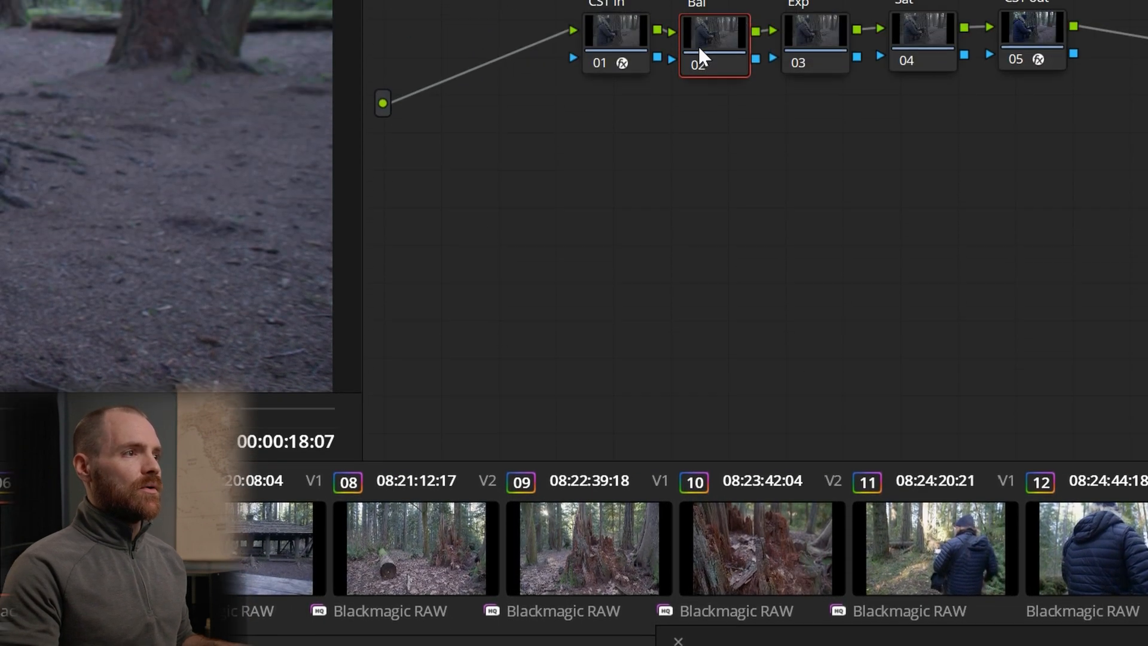
- Show the Bal node's grading options, including Reset Node Grade, and dismiss them without choosing one
right_click(699, 129)
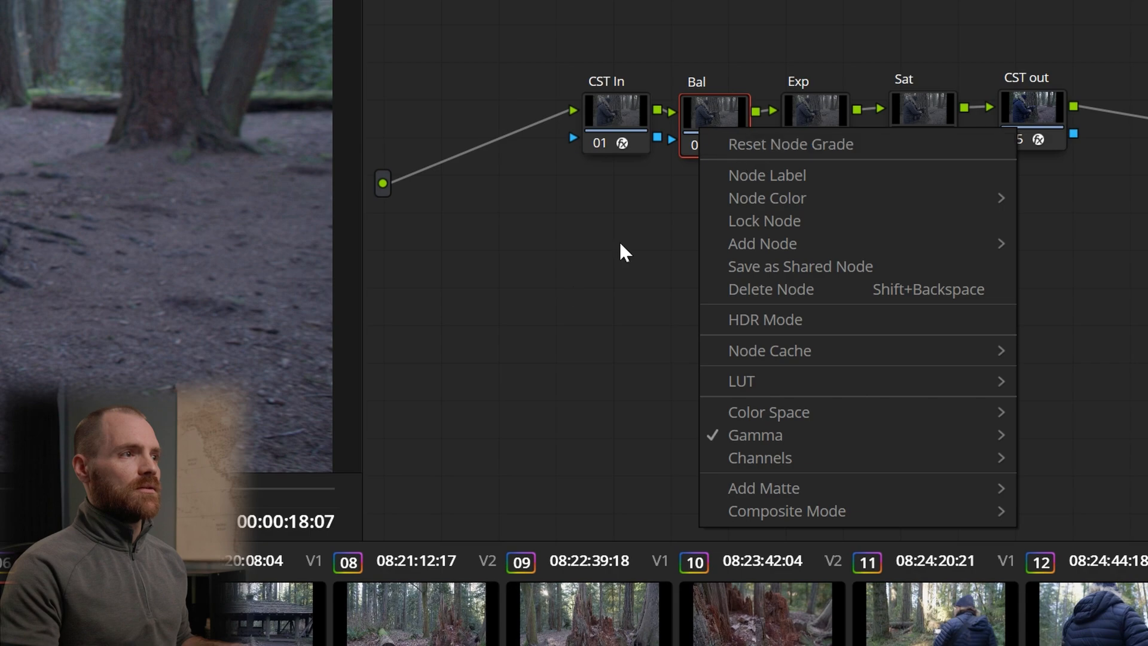
click(567, 290)
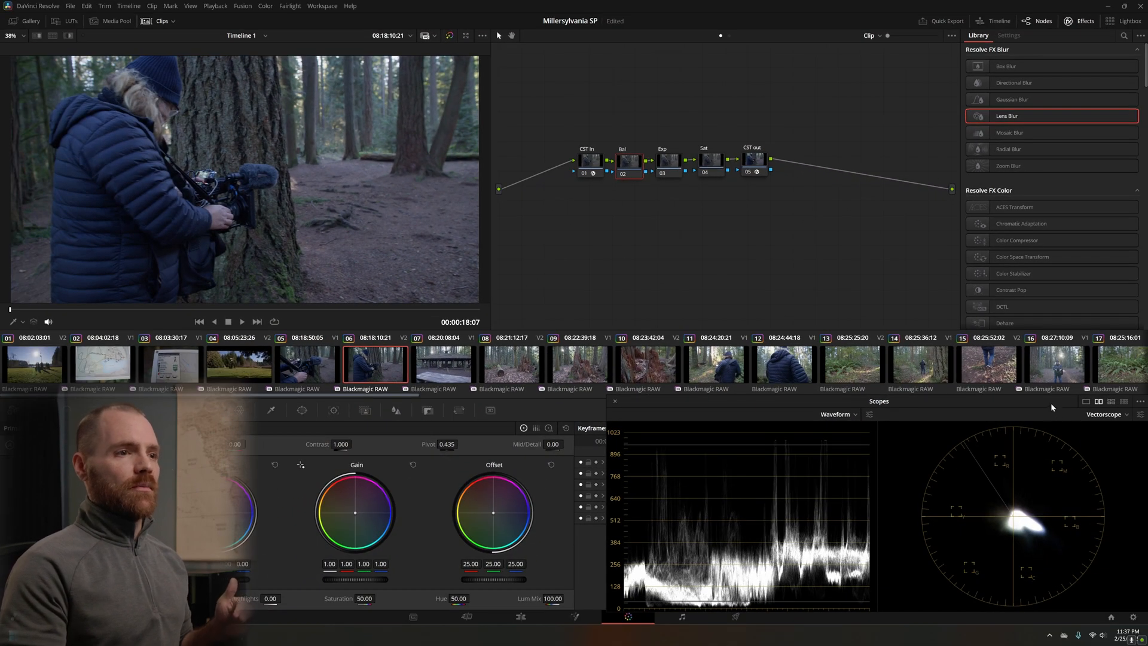
- Move the floating scopes window up over the viewer and close it to dock the scopes again
drag(1050, 403, 848, 267)
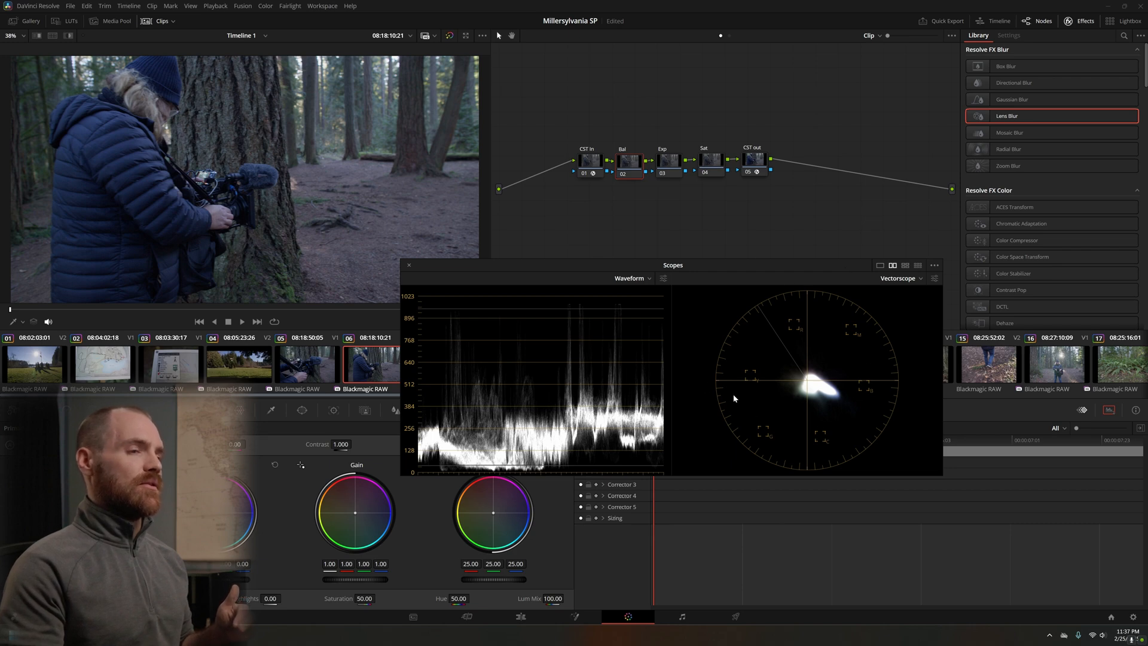
drag(805, 267, 651, 181)
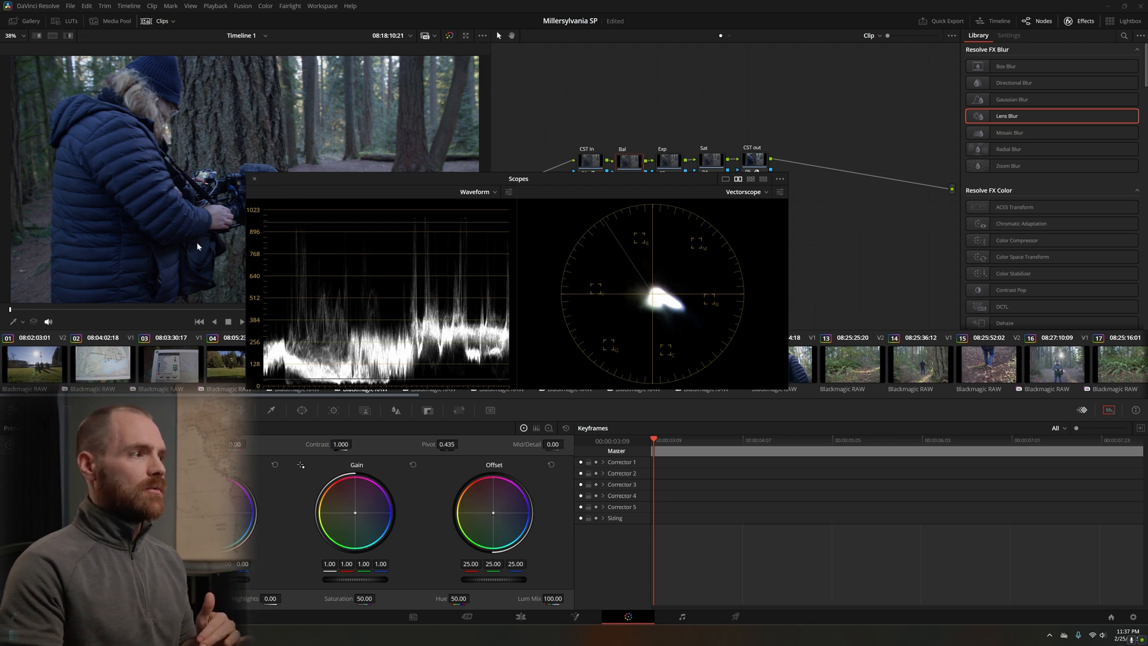
click(255, 179)
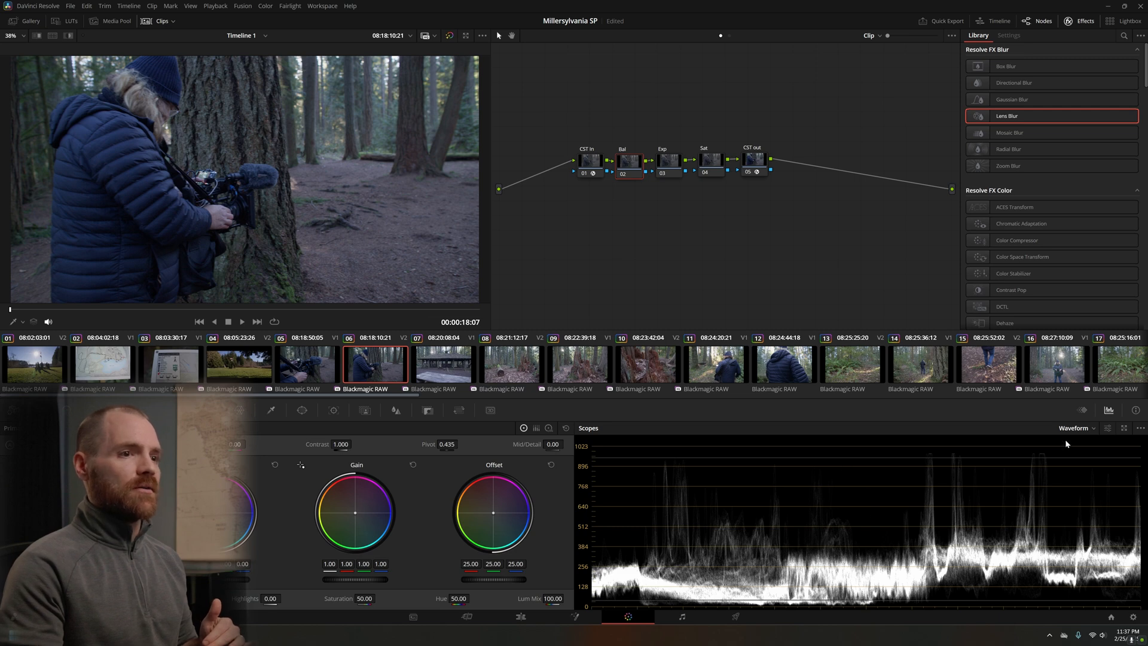
- Float the scopes again, move the window partly off the screen beside the viewer, and dock the scopes back
click(1125, 428)
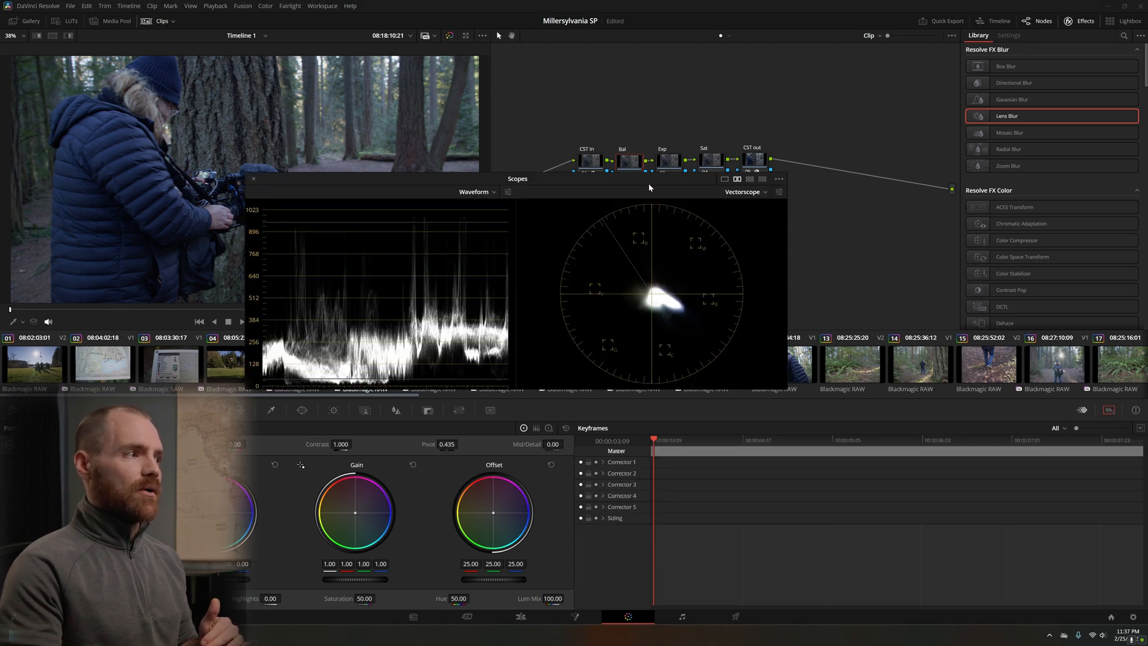
drag(648, 183, 167, 207)
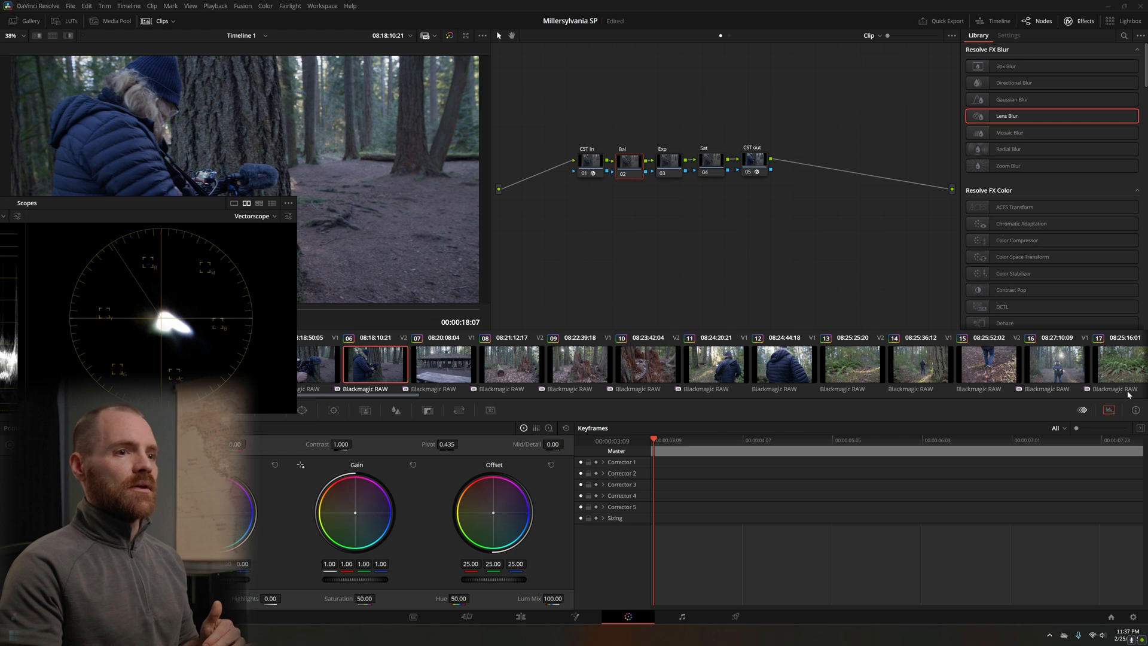
click(1109, 411)
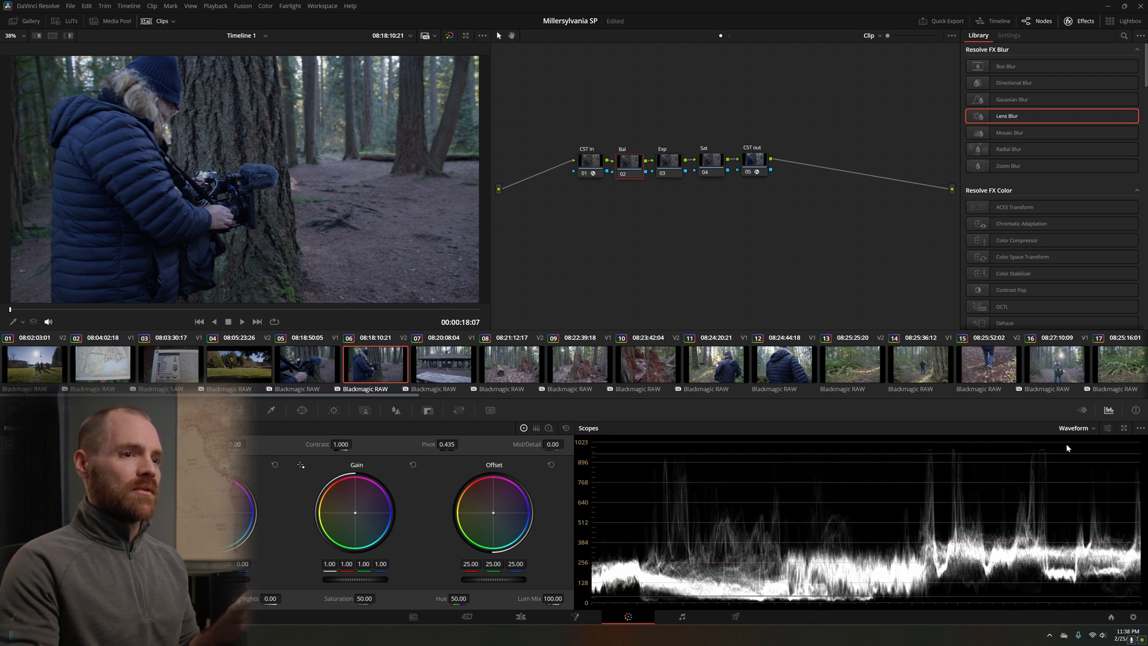
- Switch the docked scope to Vectorscope and back to Waveform
click(1080, 430)
click(1081, 462)
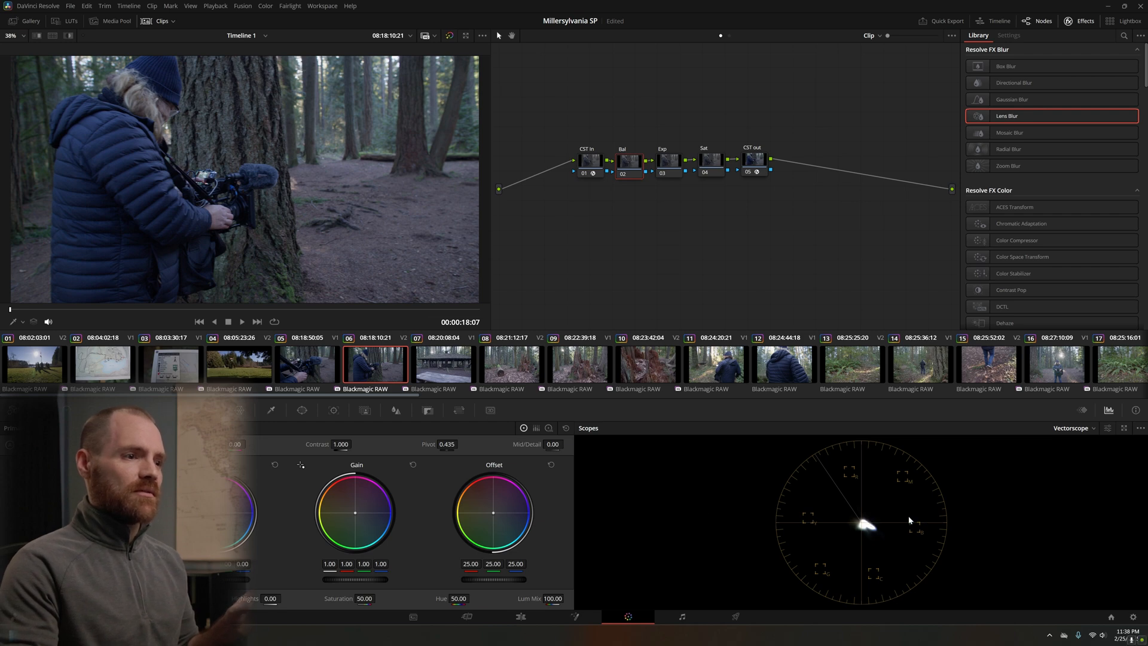
click(1071, 429)
click(1073, 452)
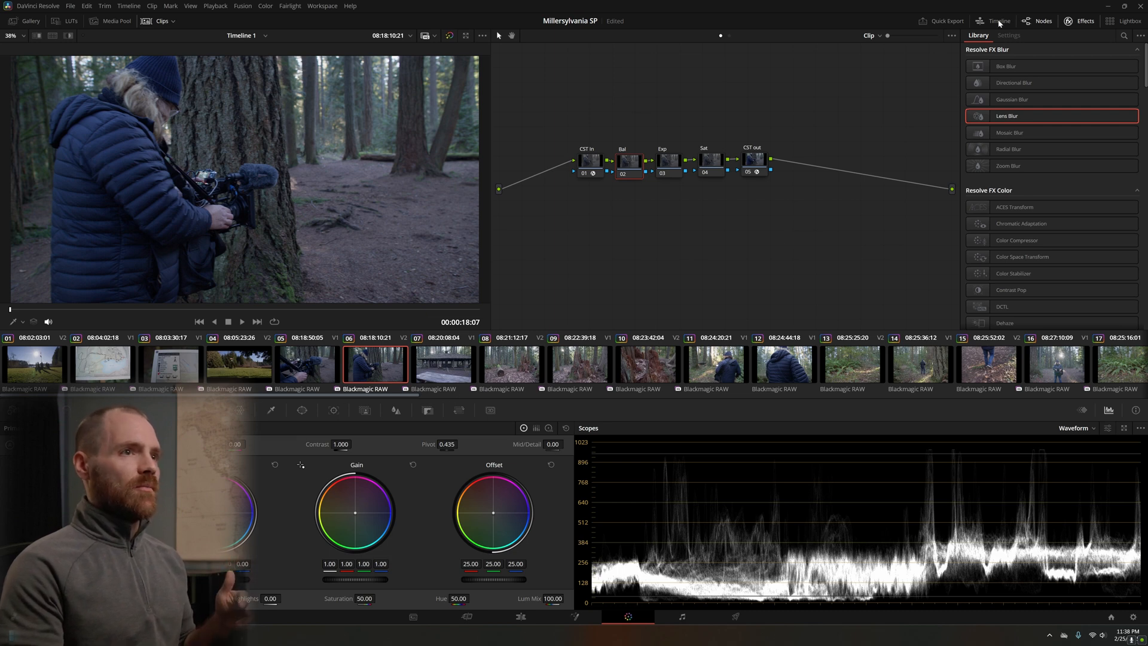
- Hide and restore the effects area, and switch between the effect library and the CST out node's Color Space Transform settings
click(1076, 23)
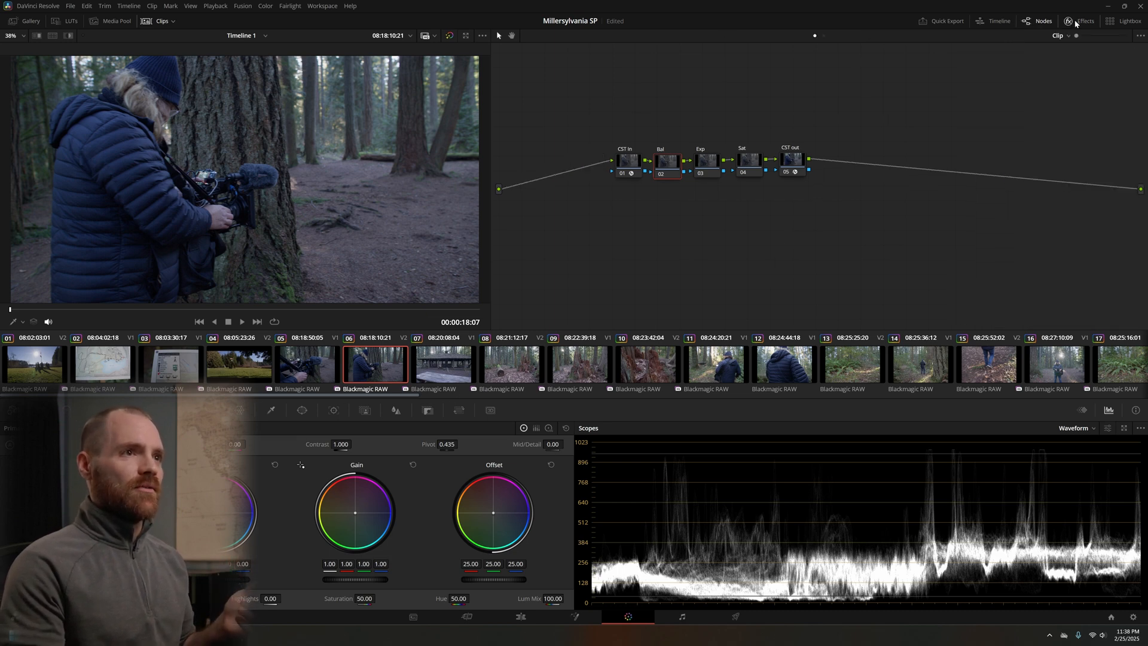
click(1075, 21)
click(754, 159)
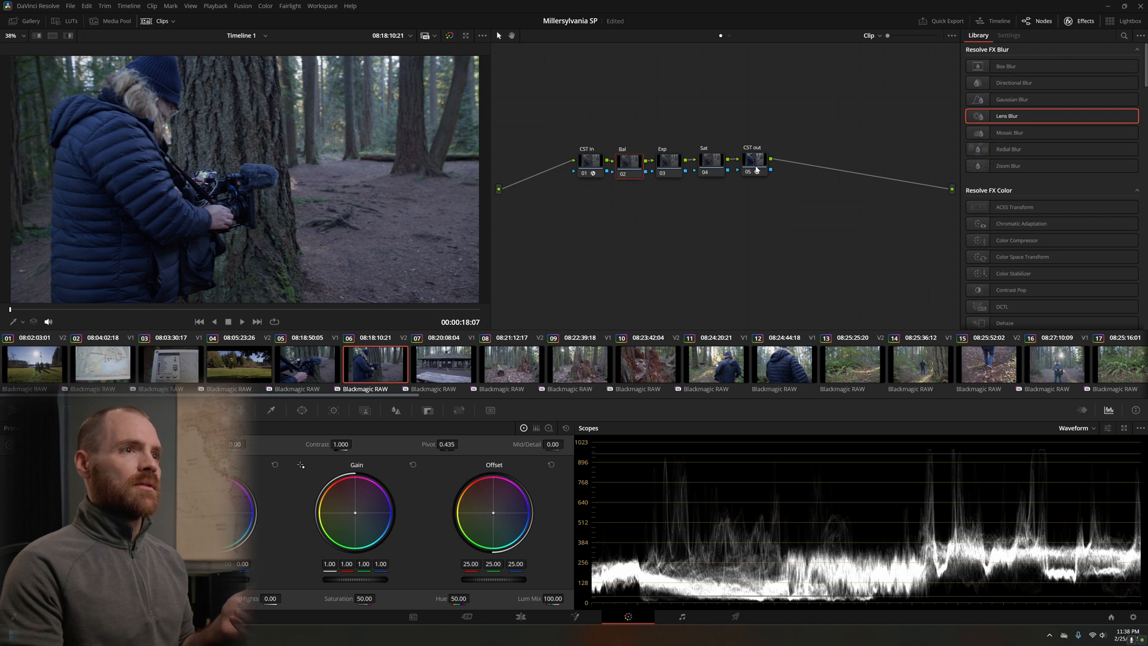
click(981, 37)
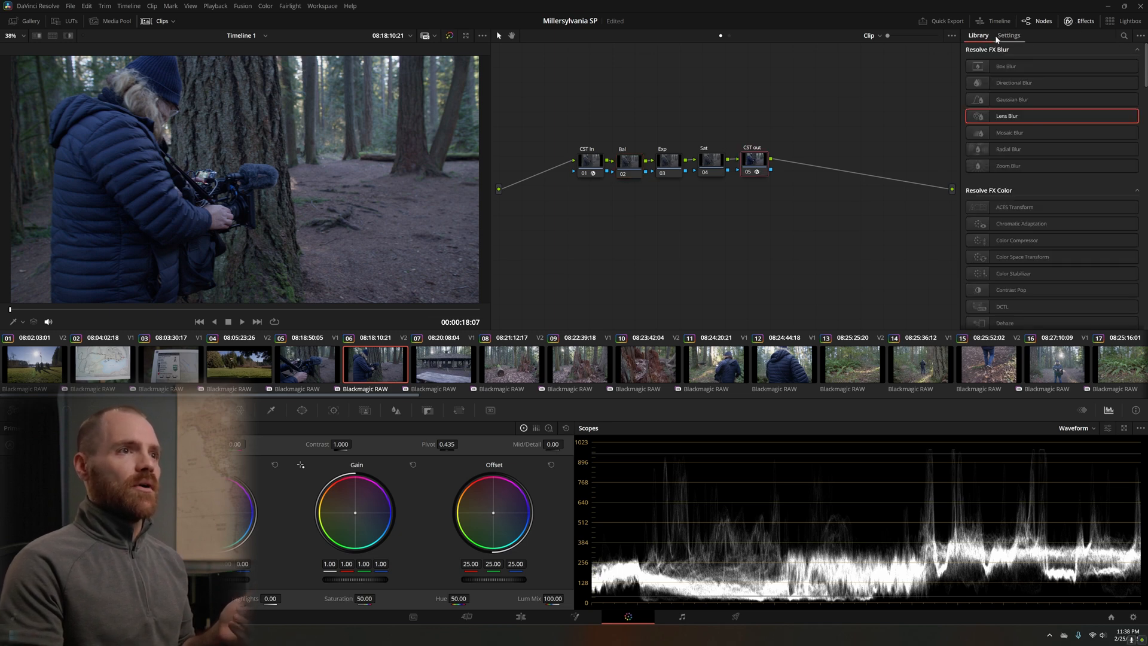
click(1010, 35)
click(985, 37)
click(1006, 36)
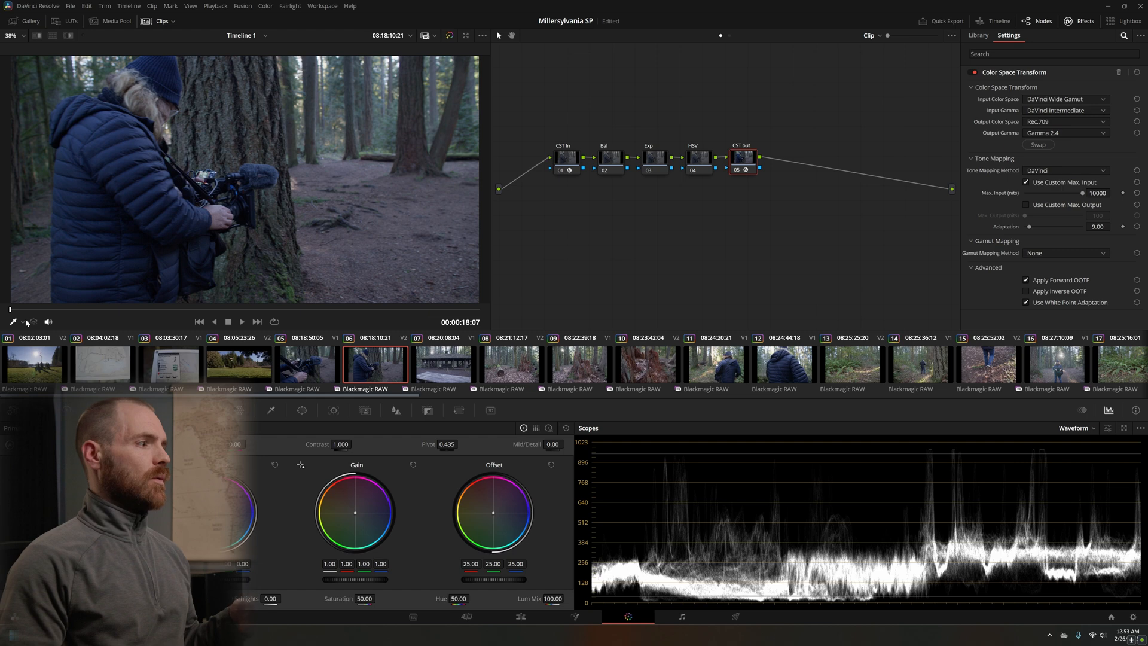
- Choose Qualifier as the viewer's on-screen control mode
click(22, 322)
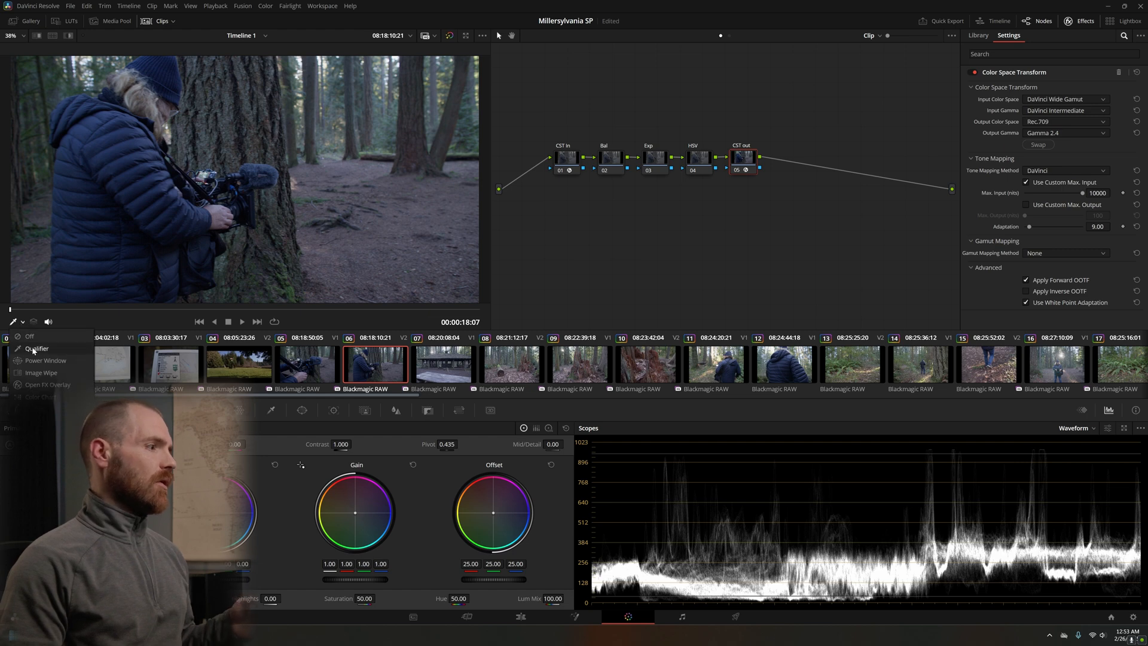
click(33, 350)
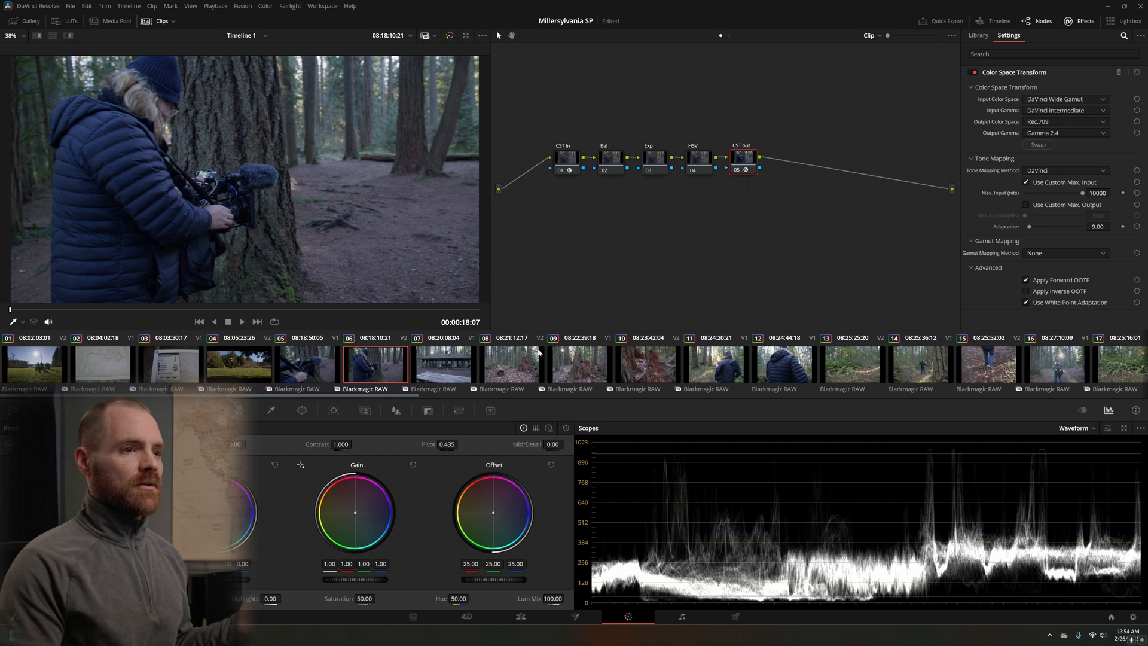
- Display the Vectorscope in the docked scopes and return to the Waveform
click(1080, 429)
click(1079, 470)
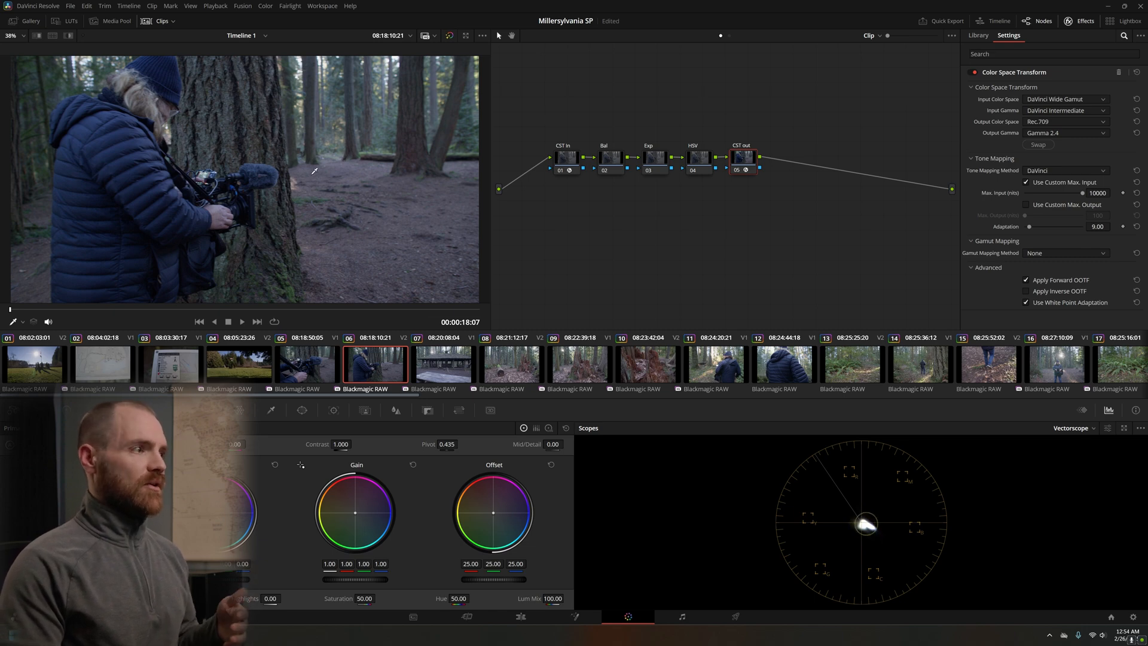
click(1085, 429)
click(1079, 449)
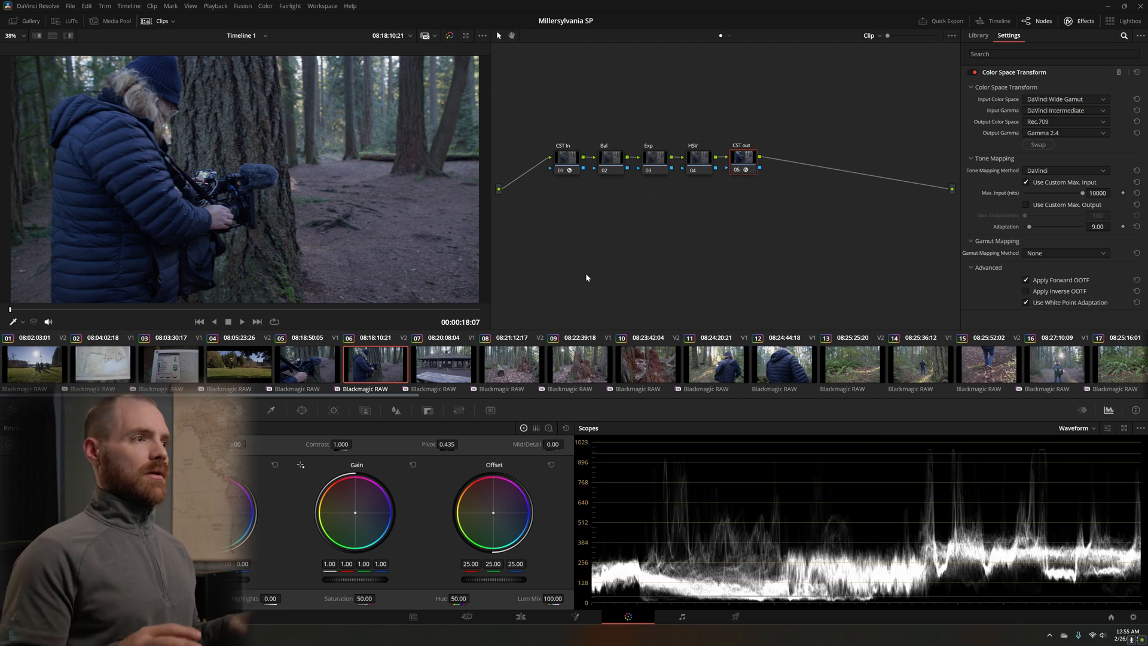
- Select clip 06's whole node chain from CST in to CST out and look over the neighbouring clips in the timeline
drag(522, 118, 849, 225)
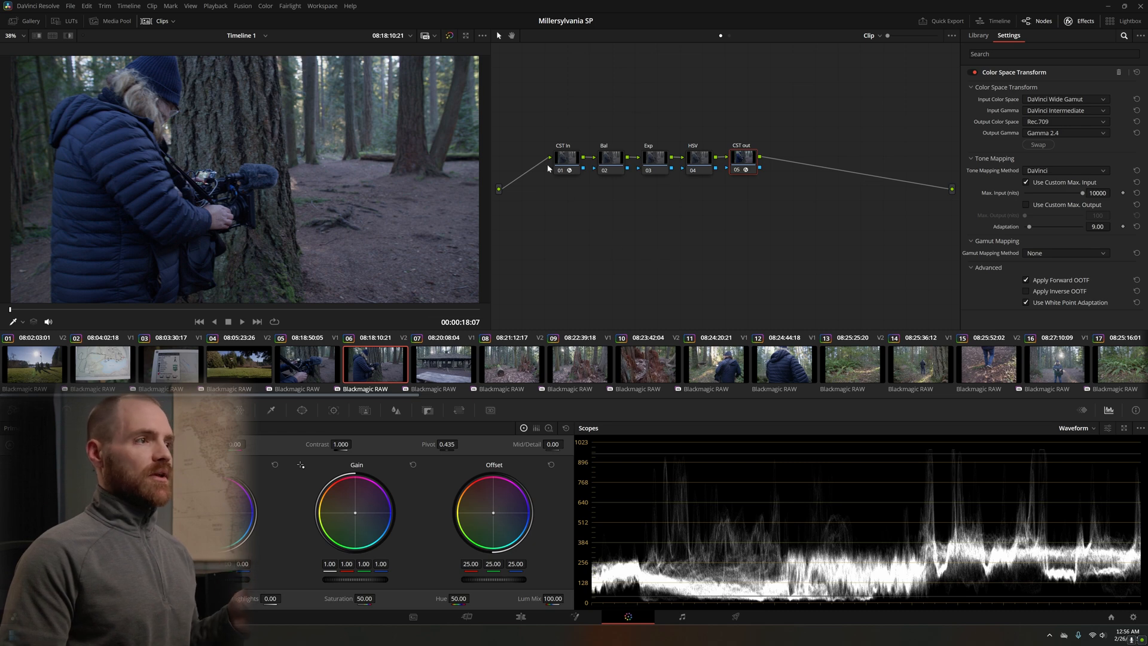
drag(538, 118, 808, 232)
click(438, 373)
click(508, 372)
click(571, 372)
click(508, 372)
click(449, 371)
click(377, 371)
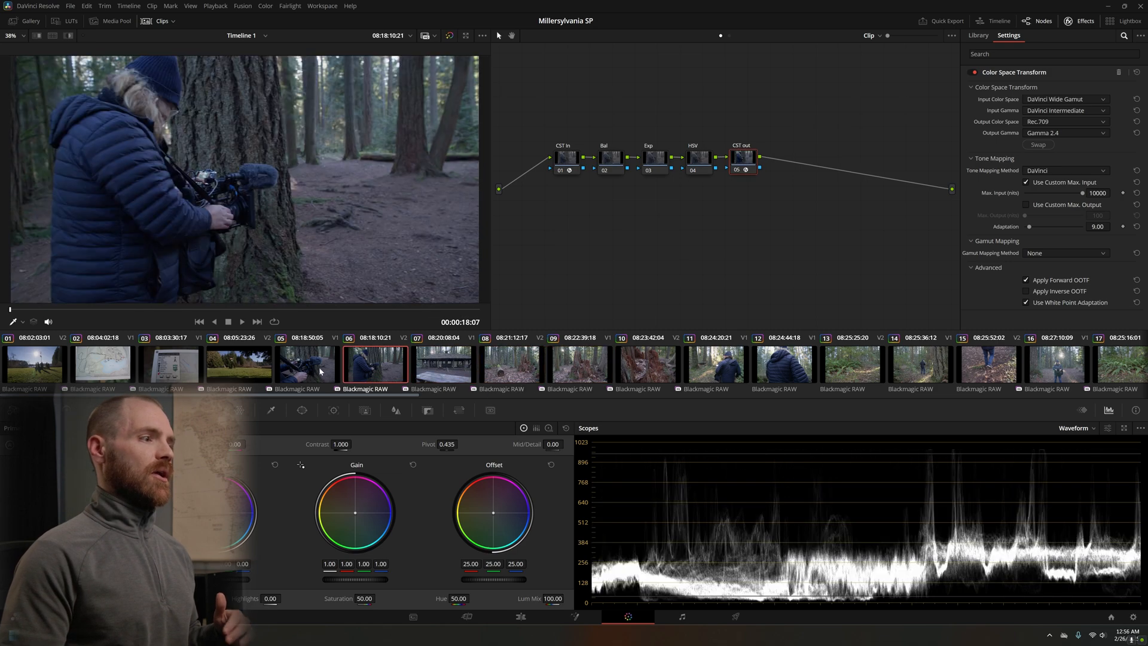
click(310, 372)
click(361, 373)
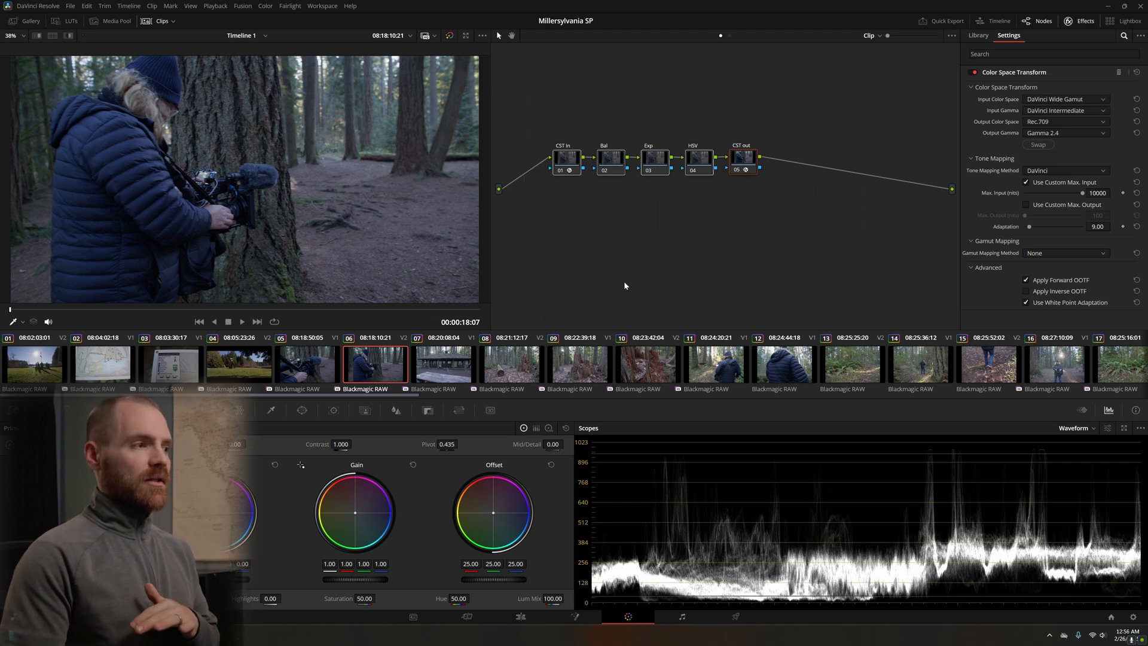
click(441, 372)
click(394, 384)
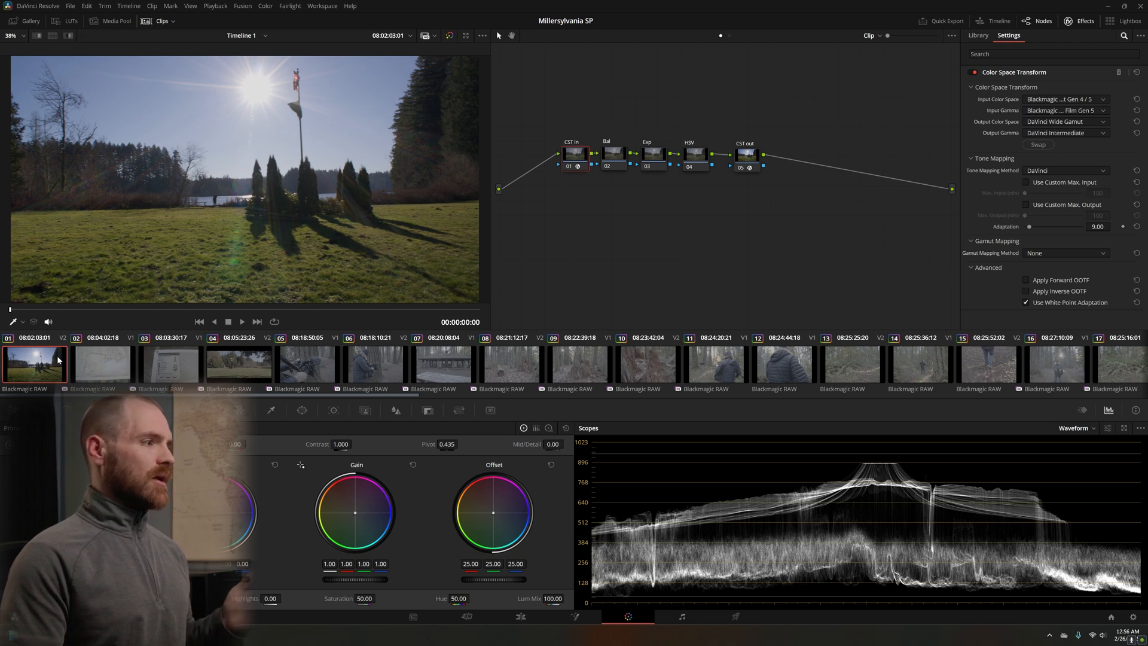
- Go through clips 02 to 10 and examine their images and node graphs
click(99, 363)
drag(610, 125, 607, 138)
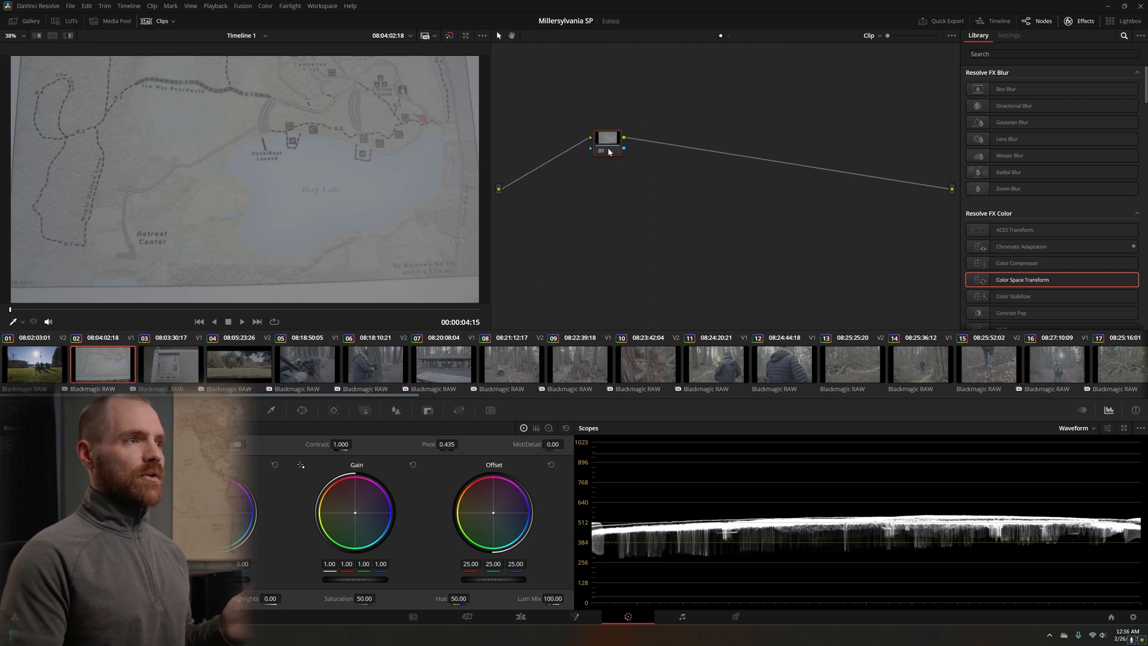
click(173, 364)
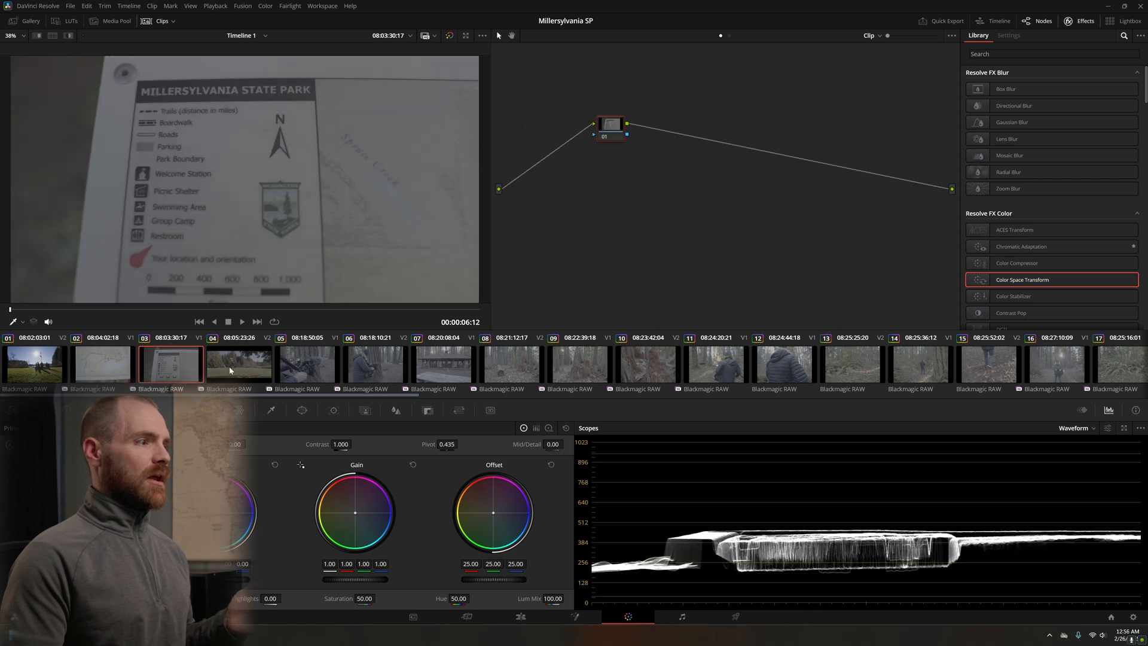
click(240, 364)
click(314, 365)
click(376, 368)
click(444, 366)
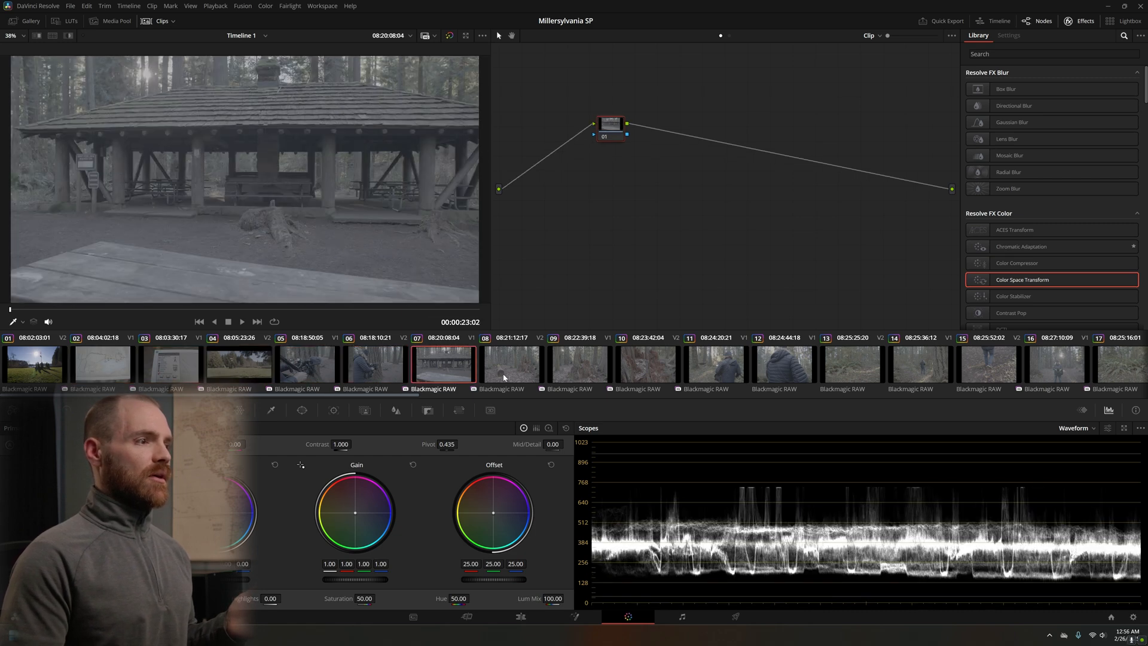
click(512, 366)
click(609, 369)
click(634, 366)
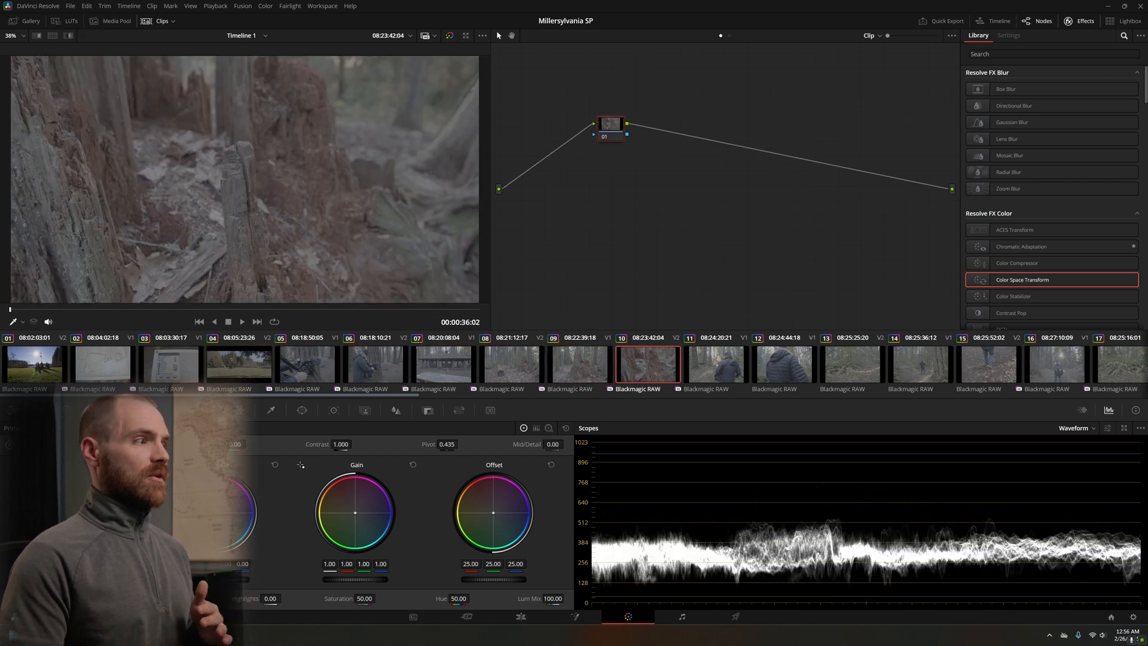
- Return to clip 01 and select all five of its nodes, CST In to CST out
click(96, 375)
click(34, 364)
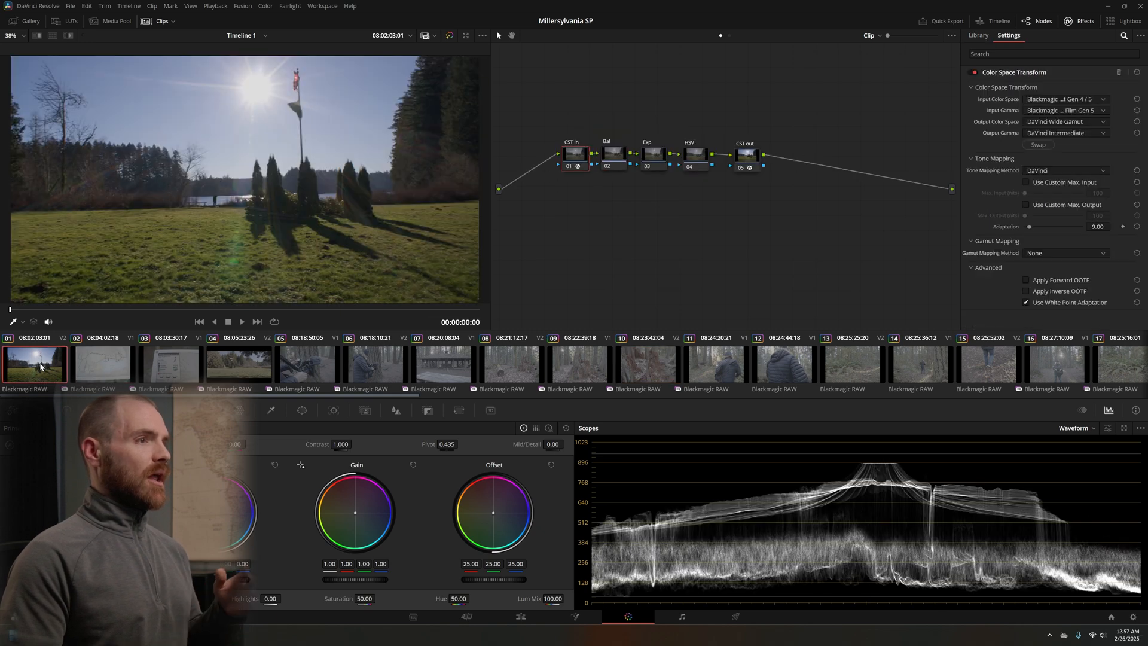
drag(532, 114, 780, 220)
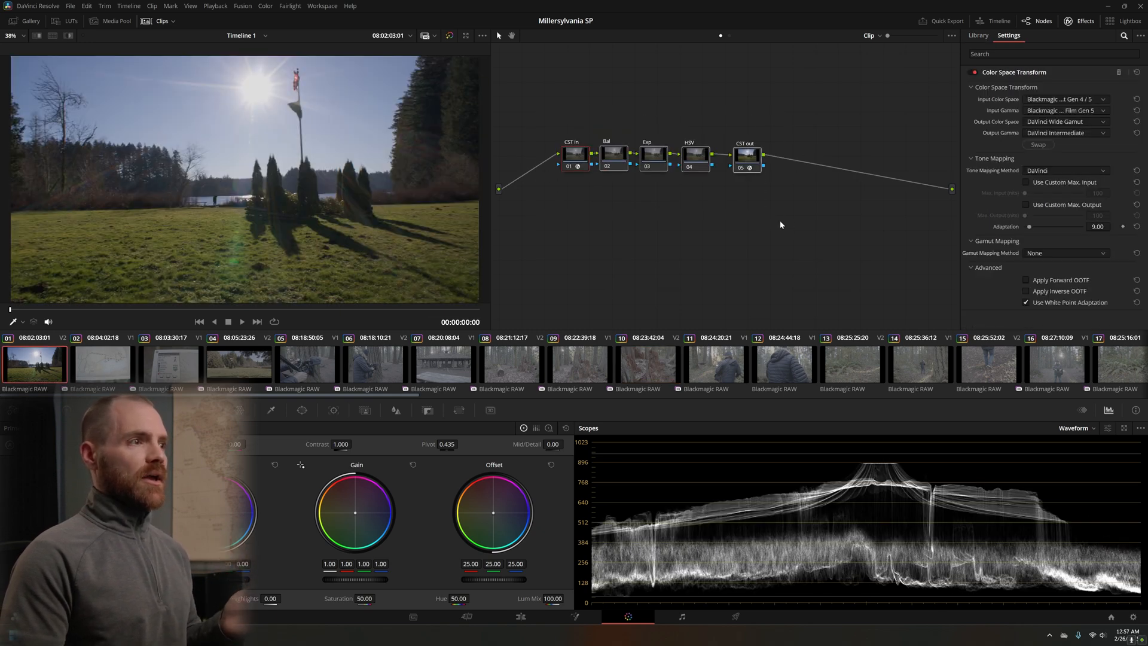
- Select clips 02 through 46 and replace their existing grades with the grade of clip 01
click(102, 367)
scroll(102, 367, right, 10)
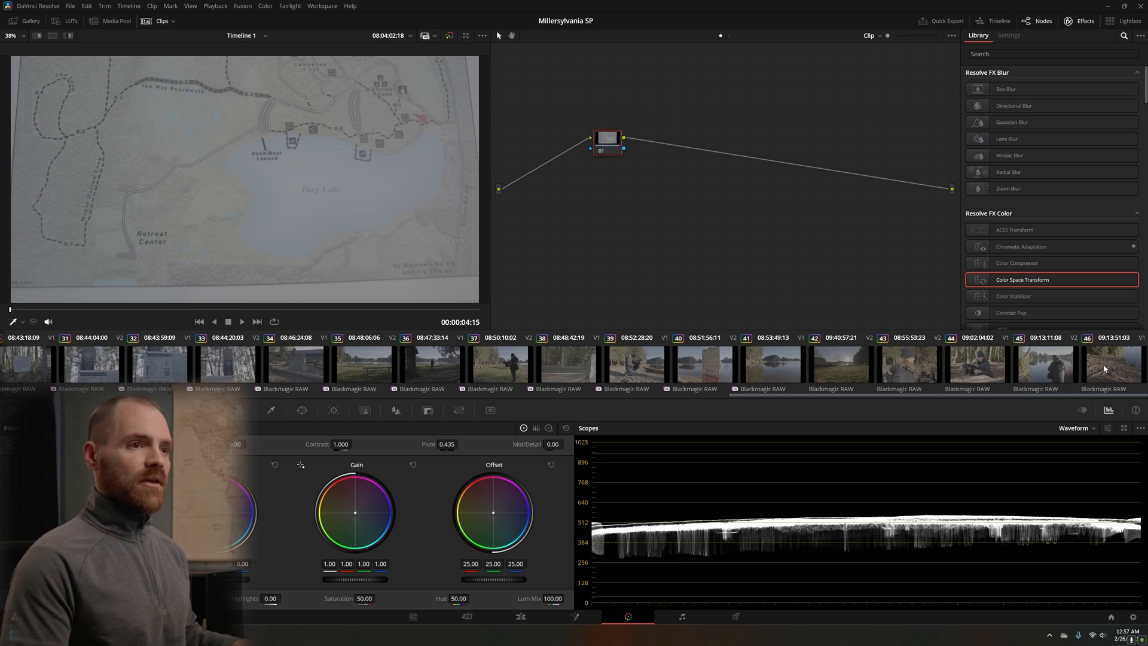
key(ctrl+a)
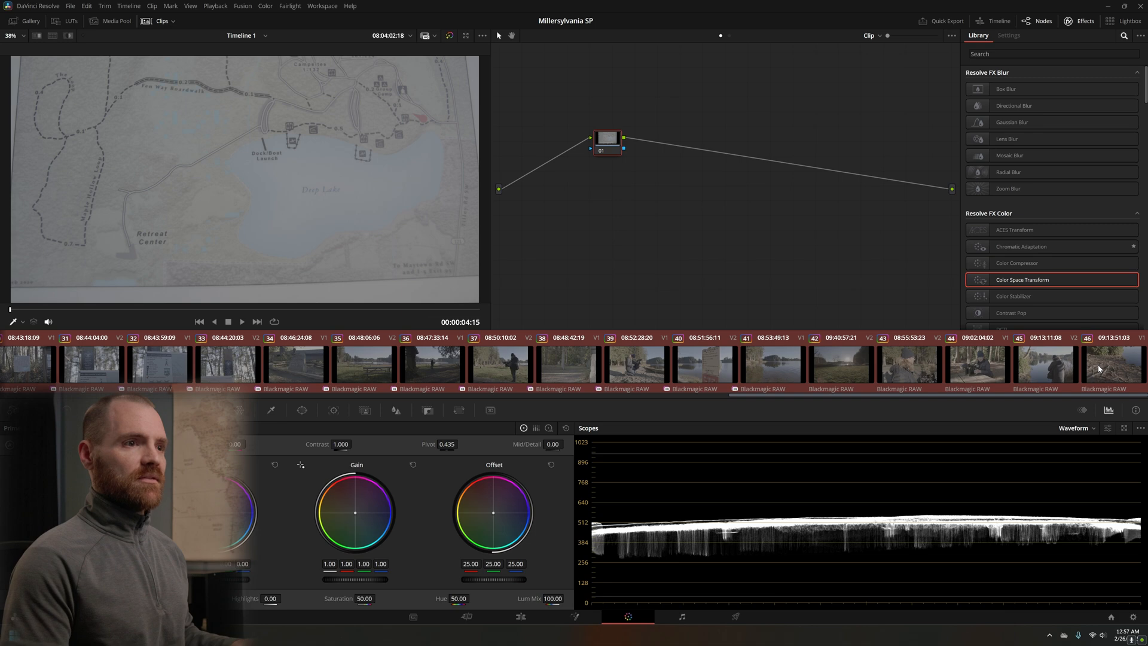
scroll(1099, 369, up, 10)
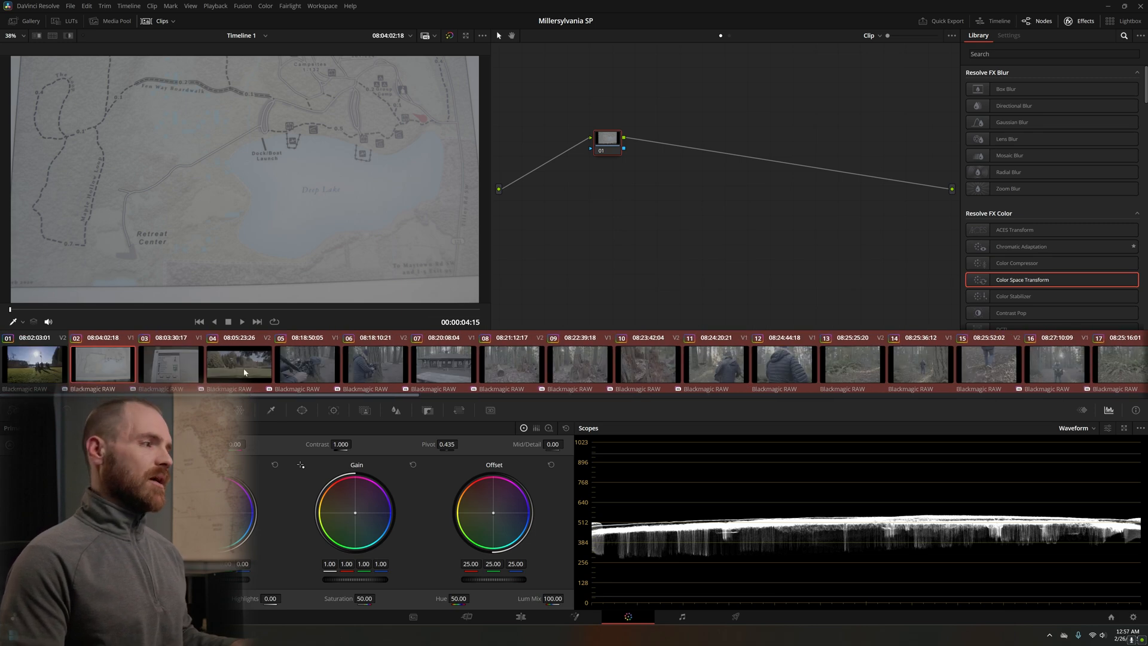
right_click(29, 367)
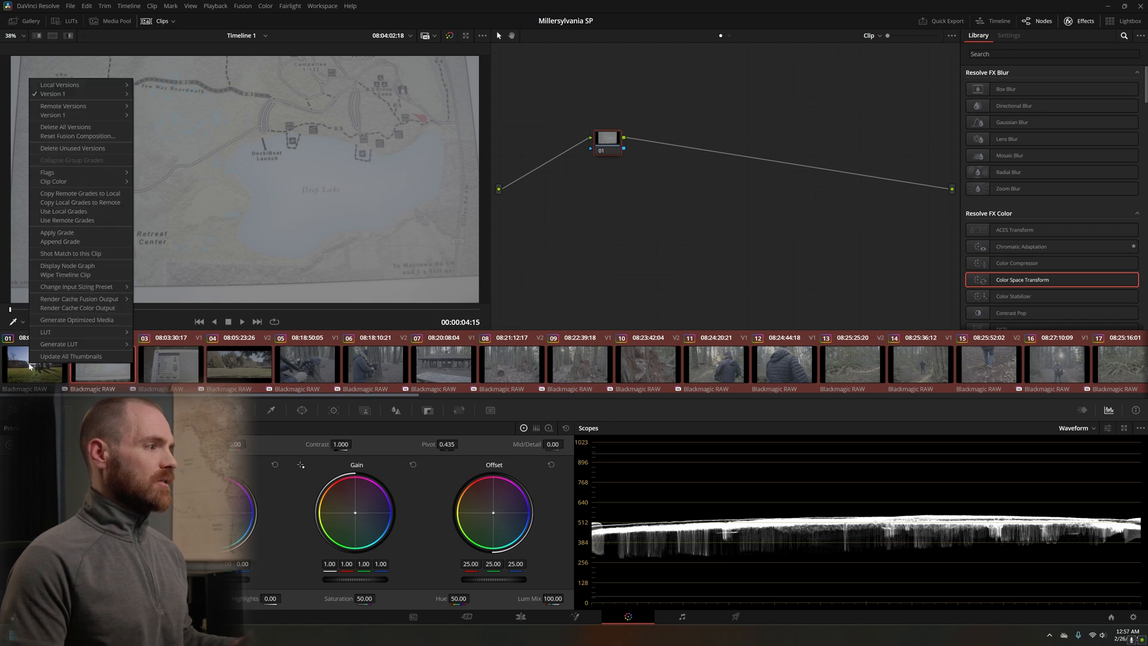
click(67, 236)
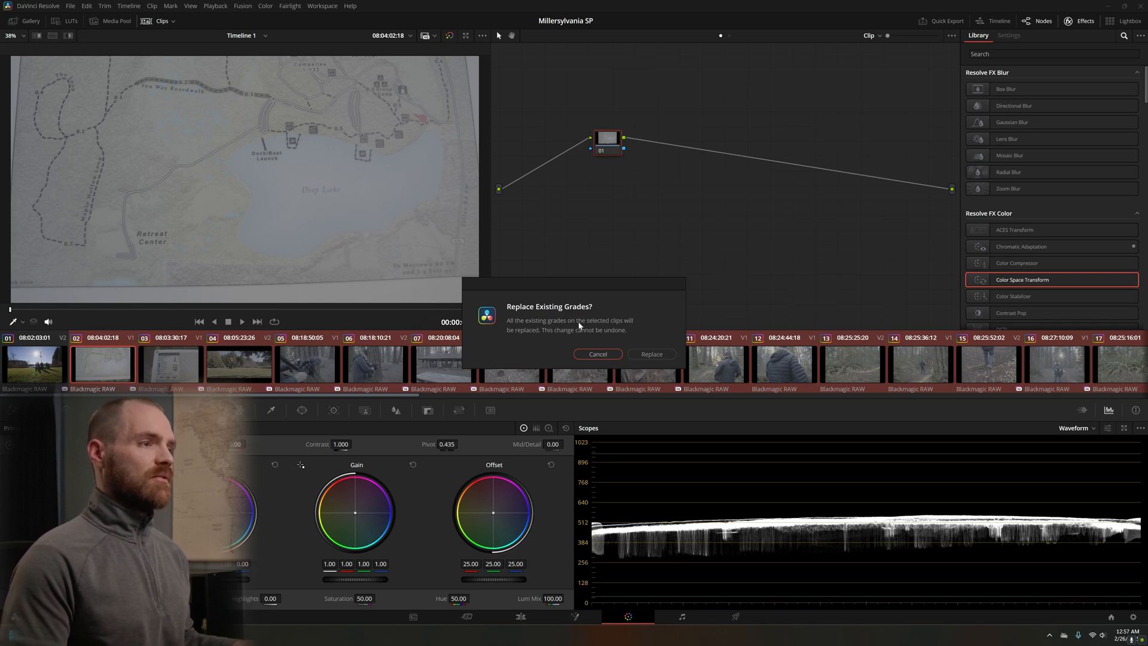
click(652, 354)
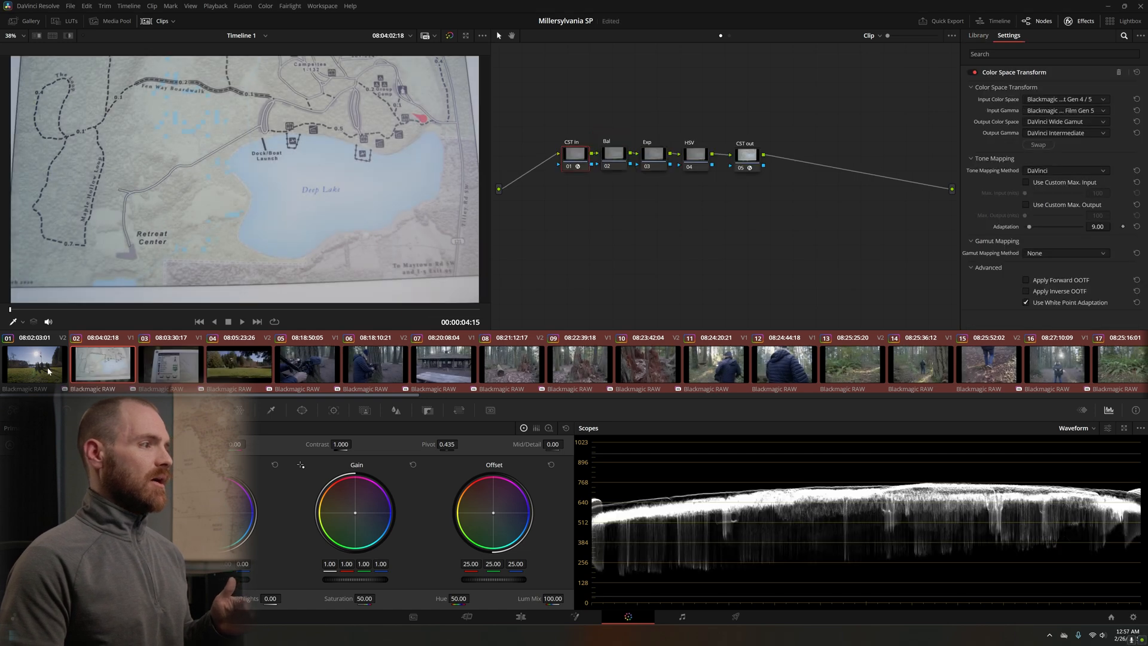
- Check the applied grade and node chain on clips 01 to 06, and return to clip 01
click(52, 372)
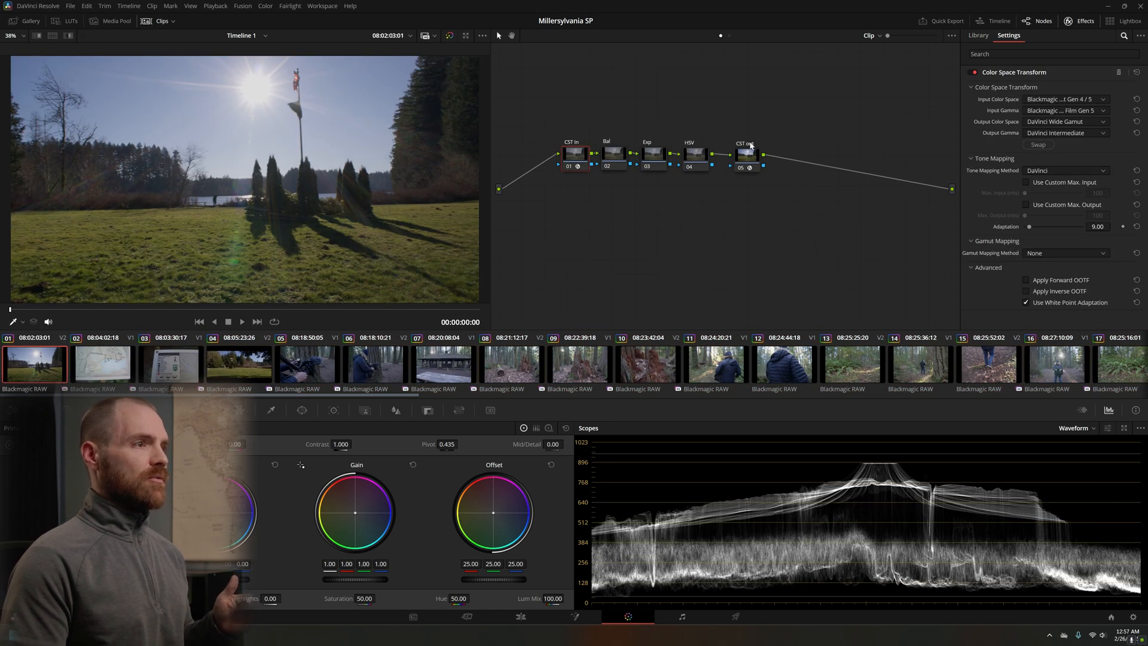
click(92, 359)
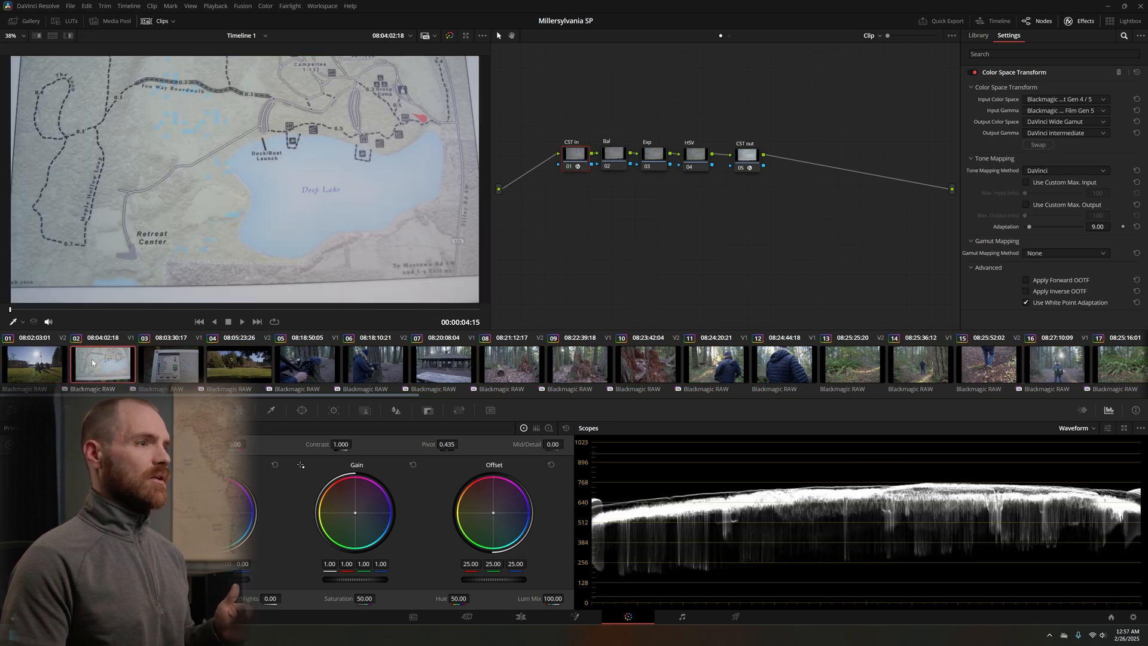
click(149, 366)
click(228, 363)
click(296, 364)
click(359, 365)
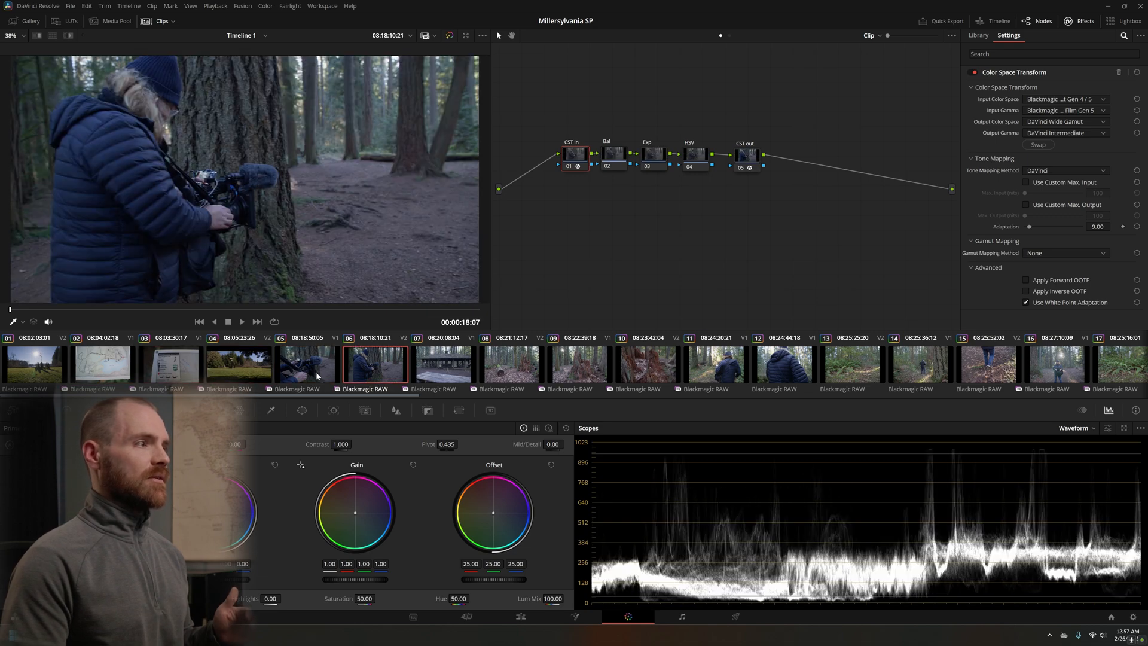
click(26, 370)
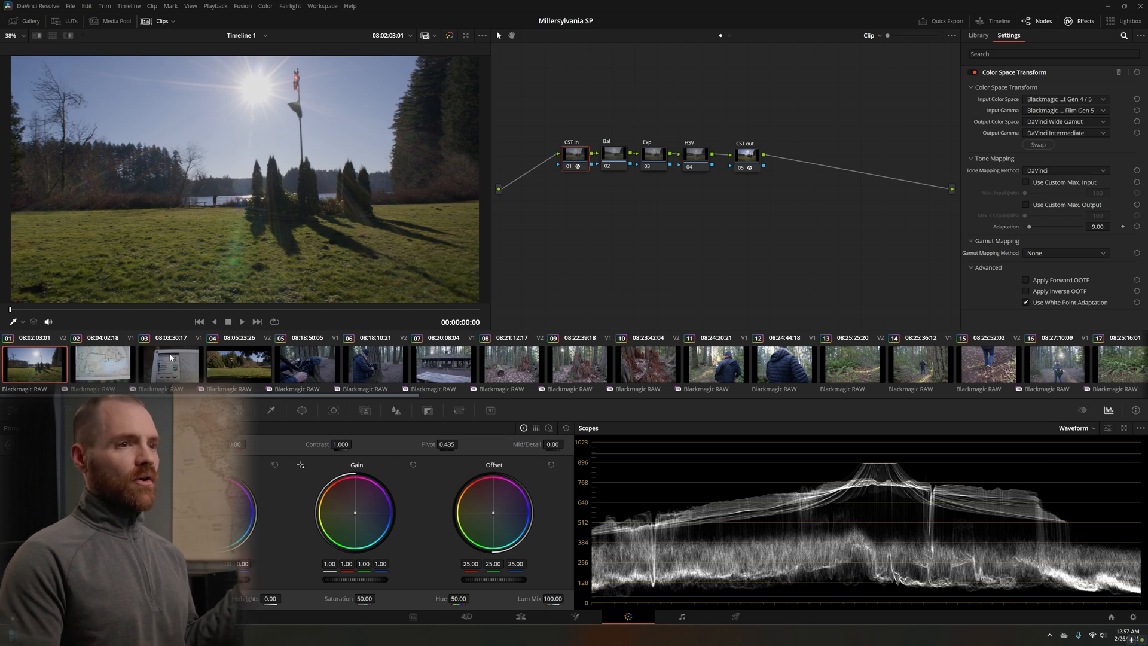
- Look through all the clip thumbnails up to clip 46 to review the applied grade, and make clip 02 current
scroll(379, 366, down, 10)
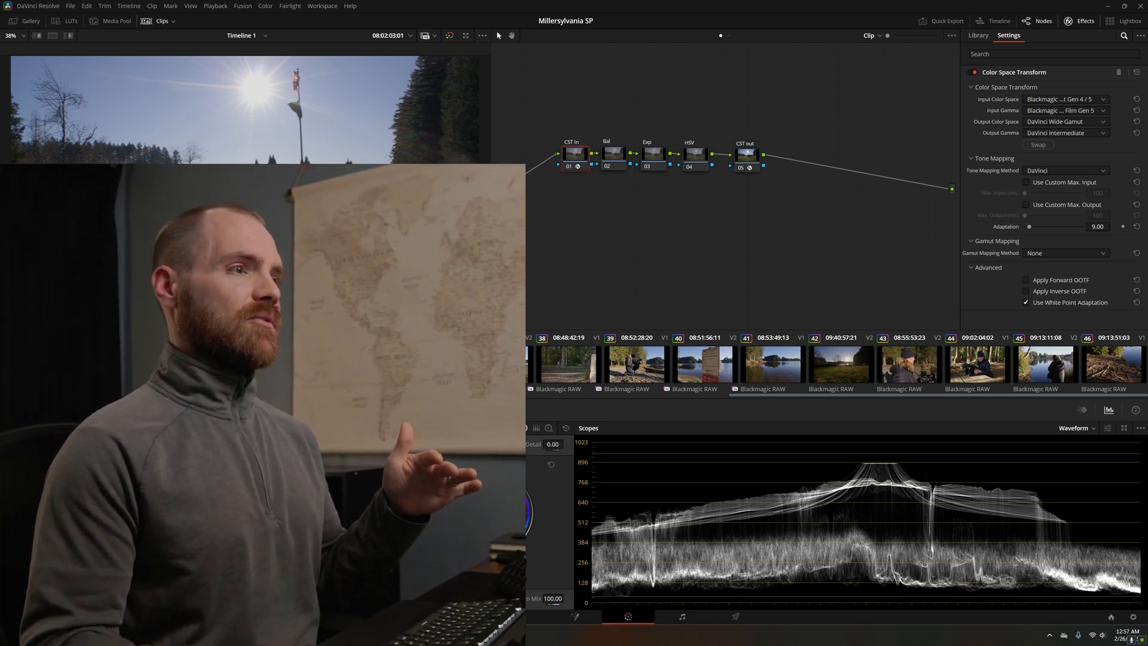
scroll(837, 364, left, 20)
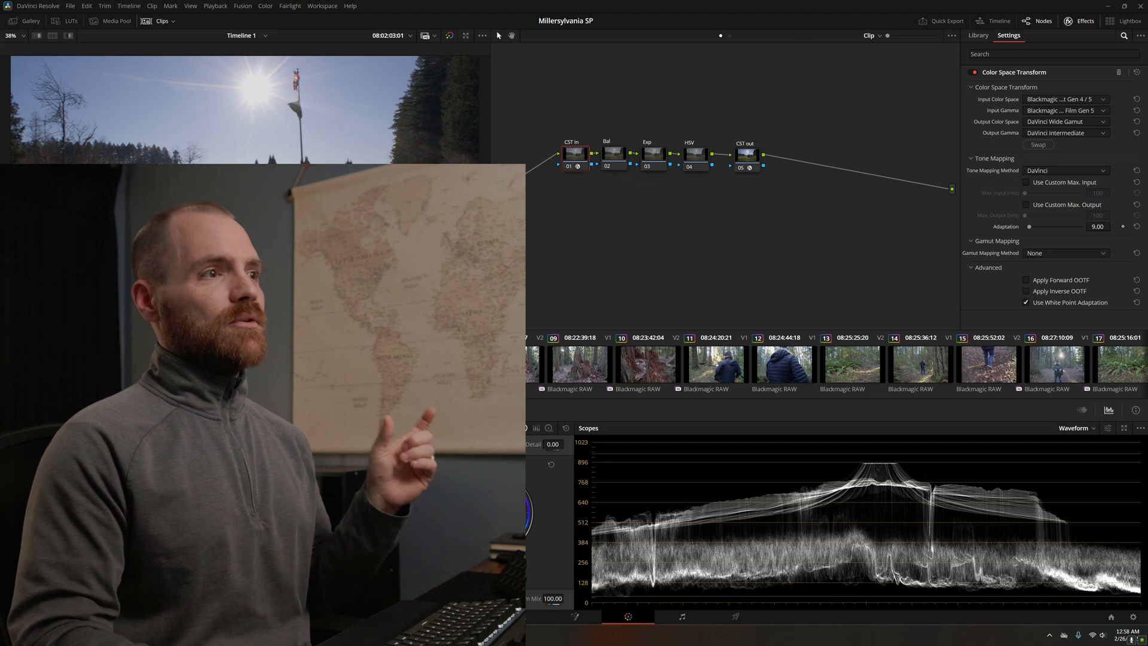
scroll(838, 364, down, 20)
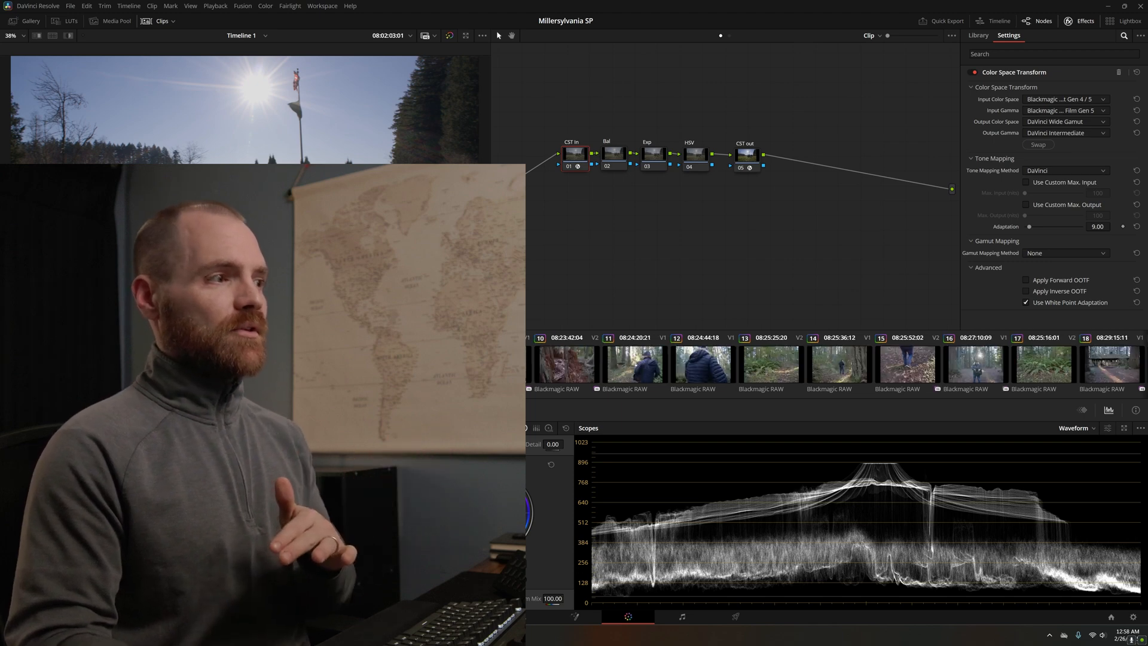
scroll(837, 365, down, 7)
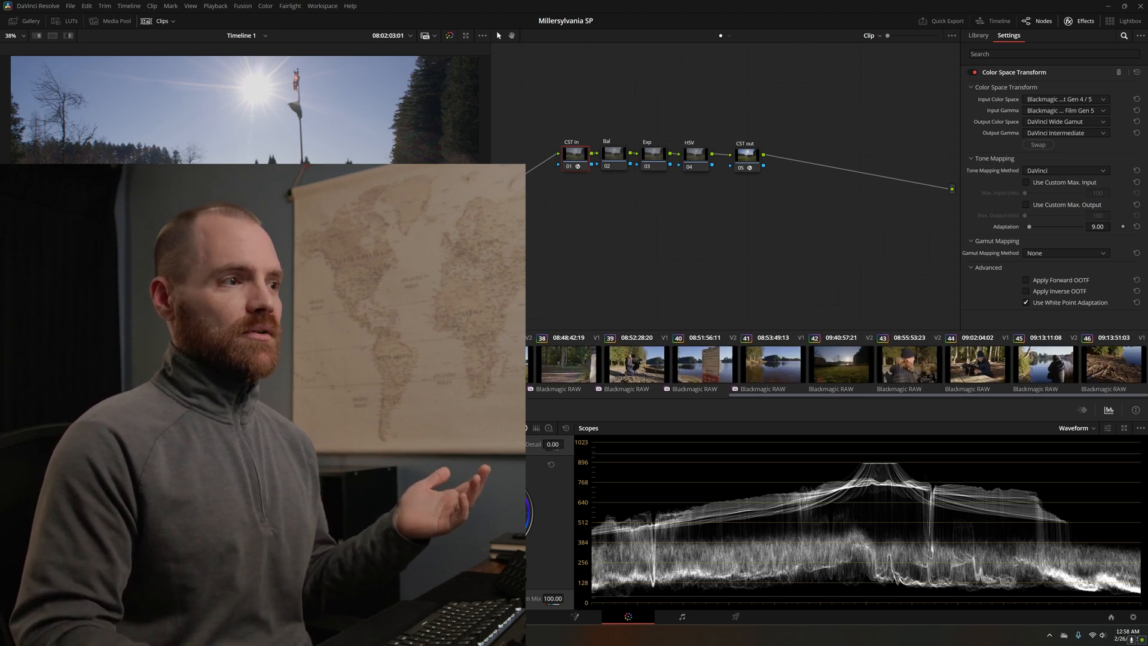
scroll(837, 365, up, 20)
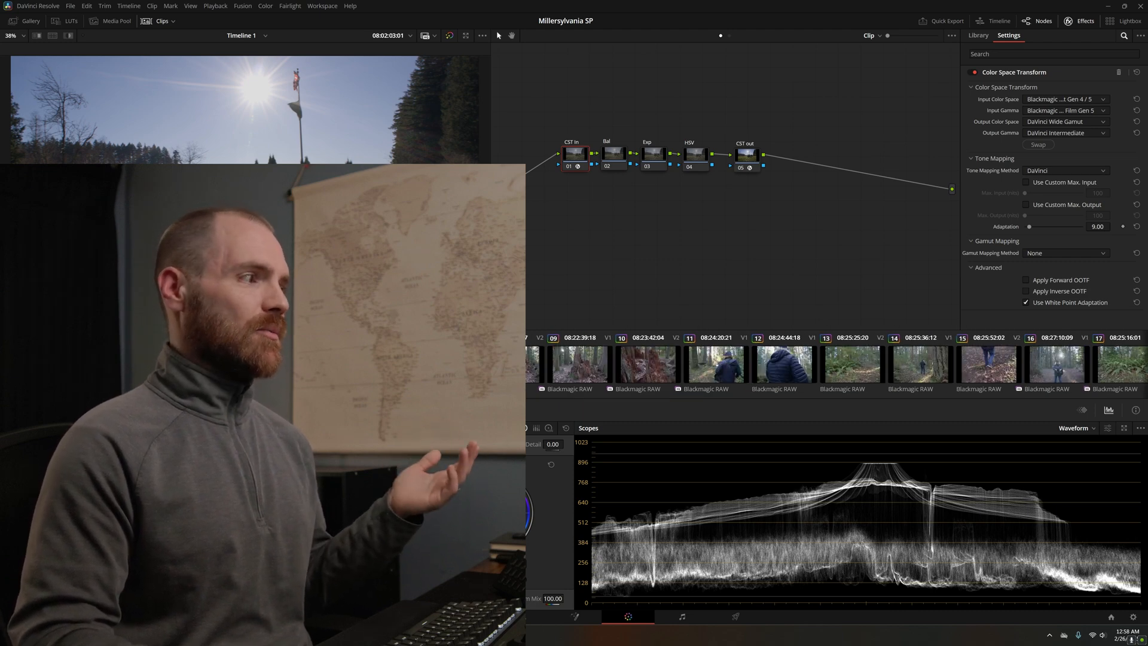
key(Down)
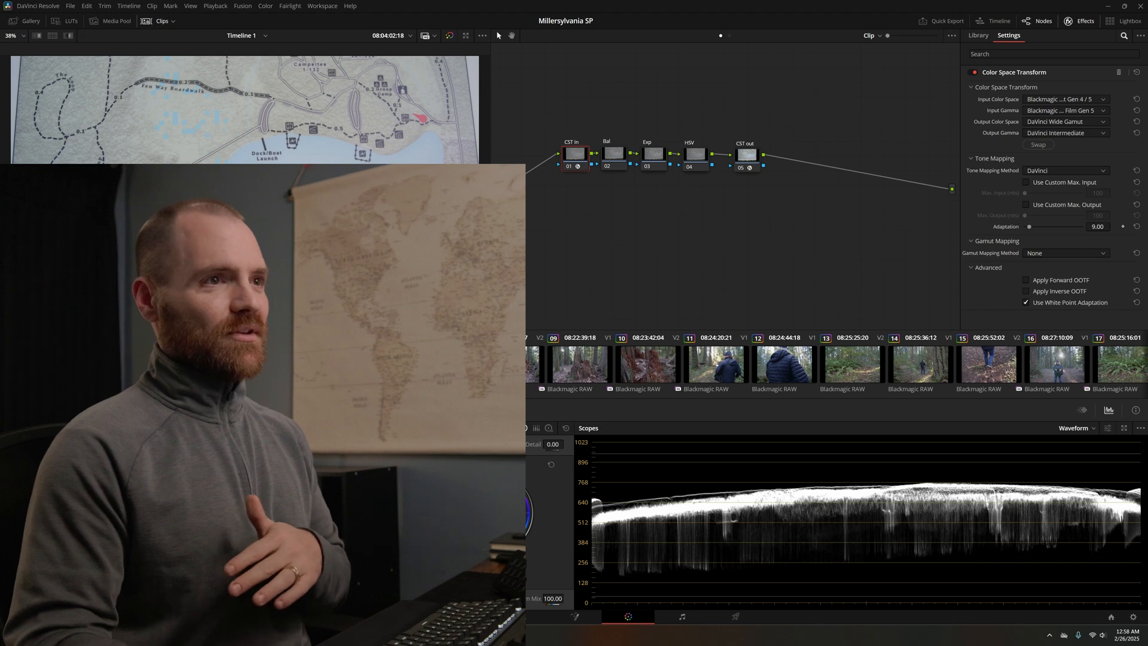
scroll(837, 365, down, 10)
scroll(837, 365, up, 11)
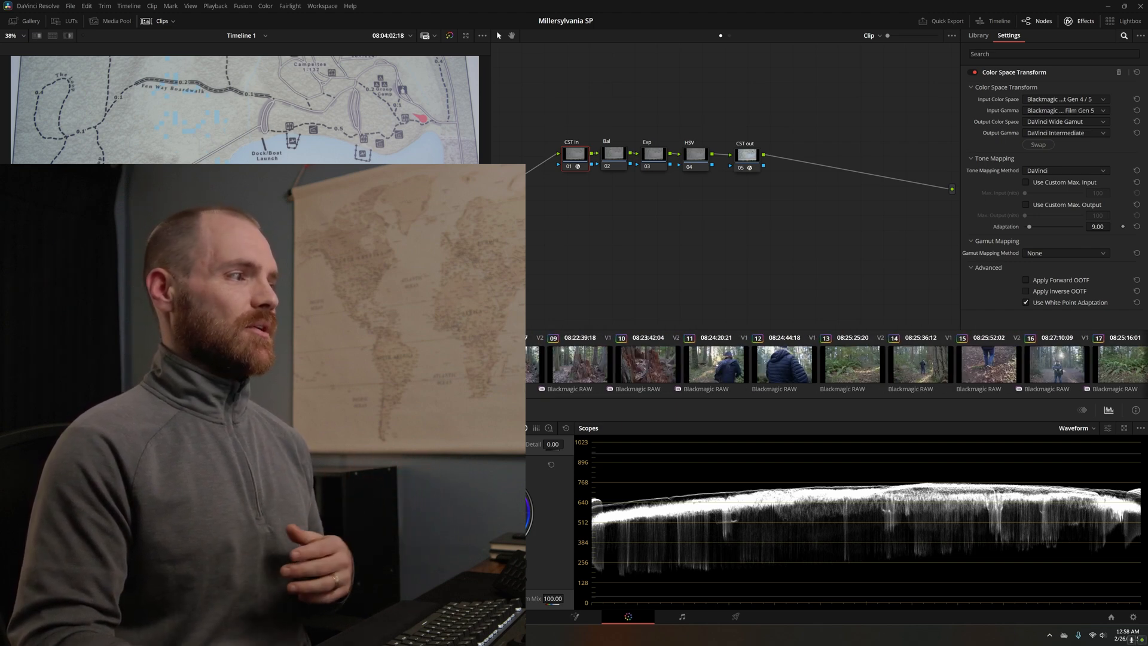
- Compare the node chains of clips 01 and 02, and select and deselect all nodes of clip 01
click(53, 369)
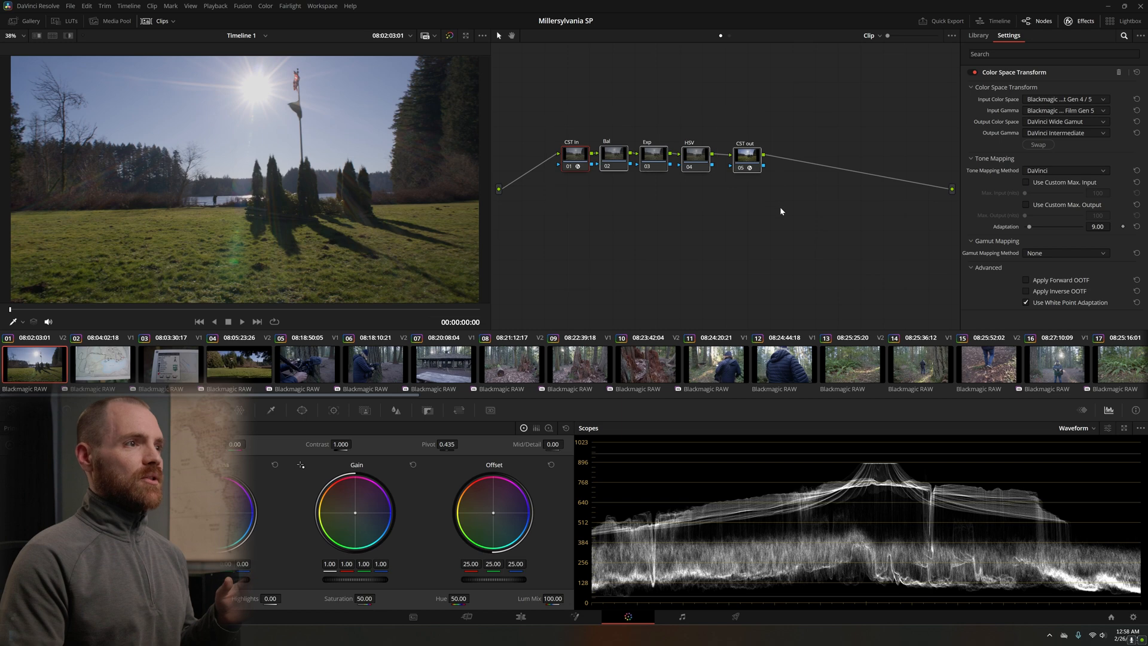
click(120, 377)
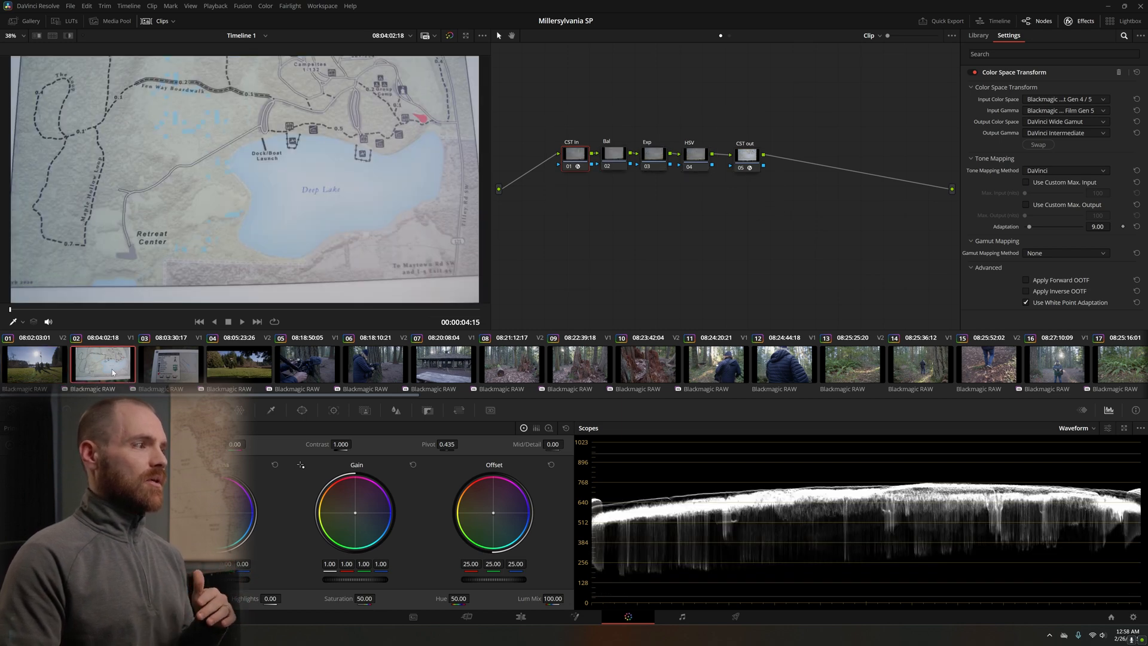
click(45, 370)
drag(521, 88, 799, 234)
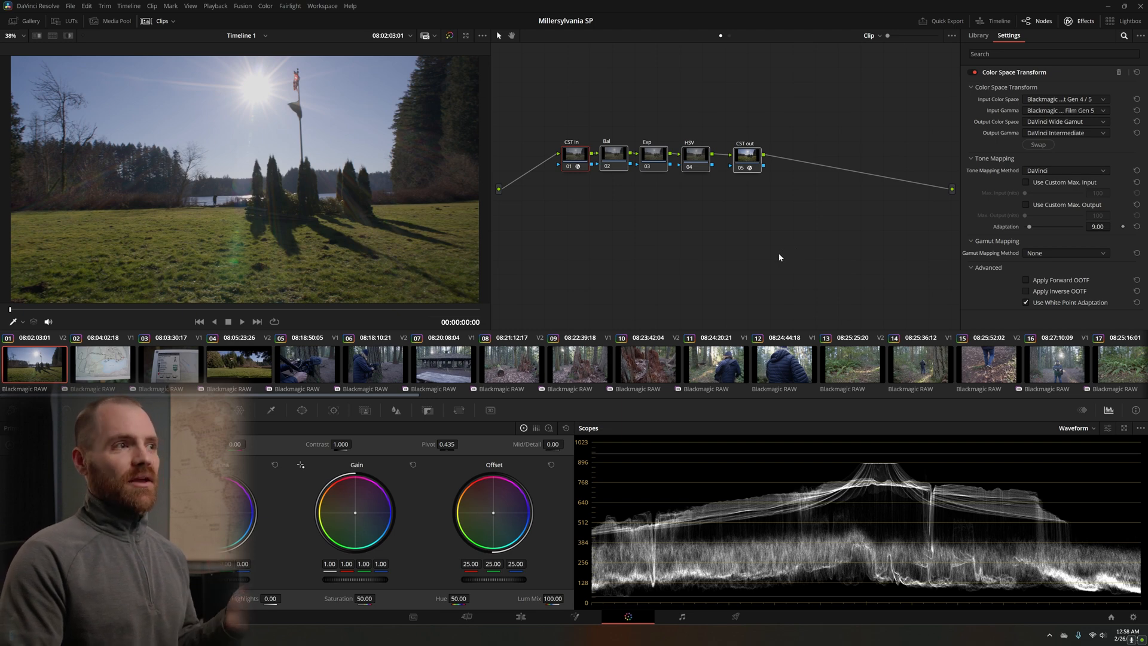
click(647, 207)
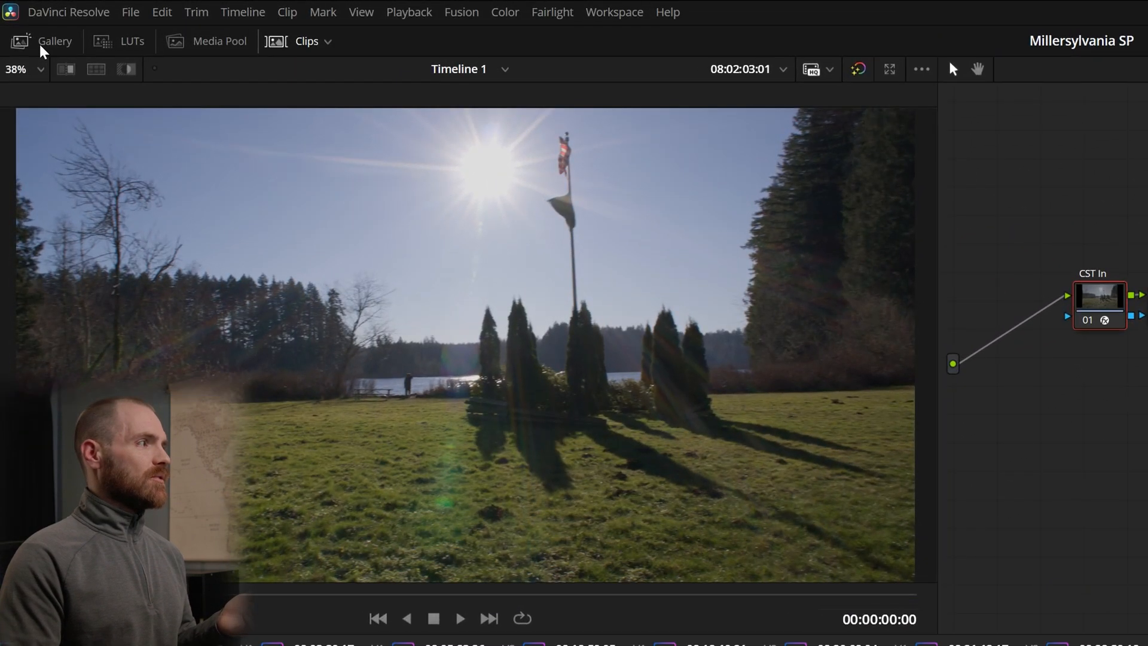
- Open the Gallery and grab a still of clip 01 into the Stills 1 album
click(40, 44)
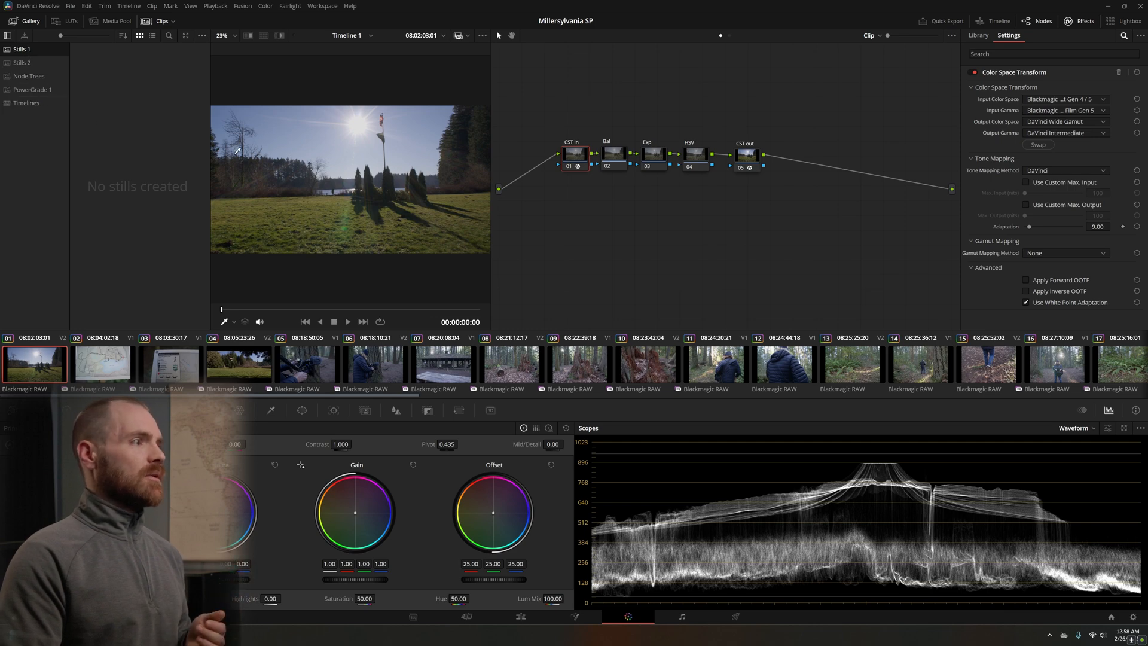
right_click(347, 182)
click(369, 186)
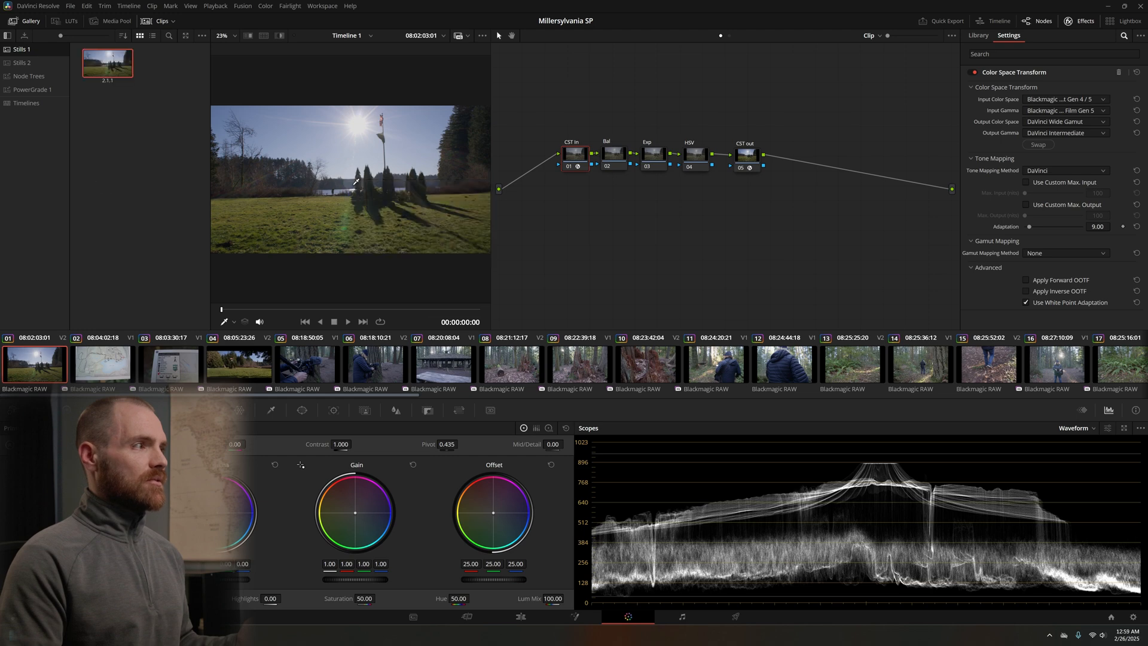
- Delete all nodes of clip 01 and rebuild the chain by applying the still from the Stills 1 album
drag(562, 113, 870, 224)
key(Delete)
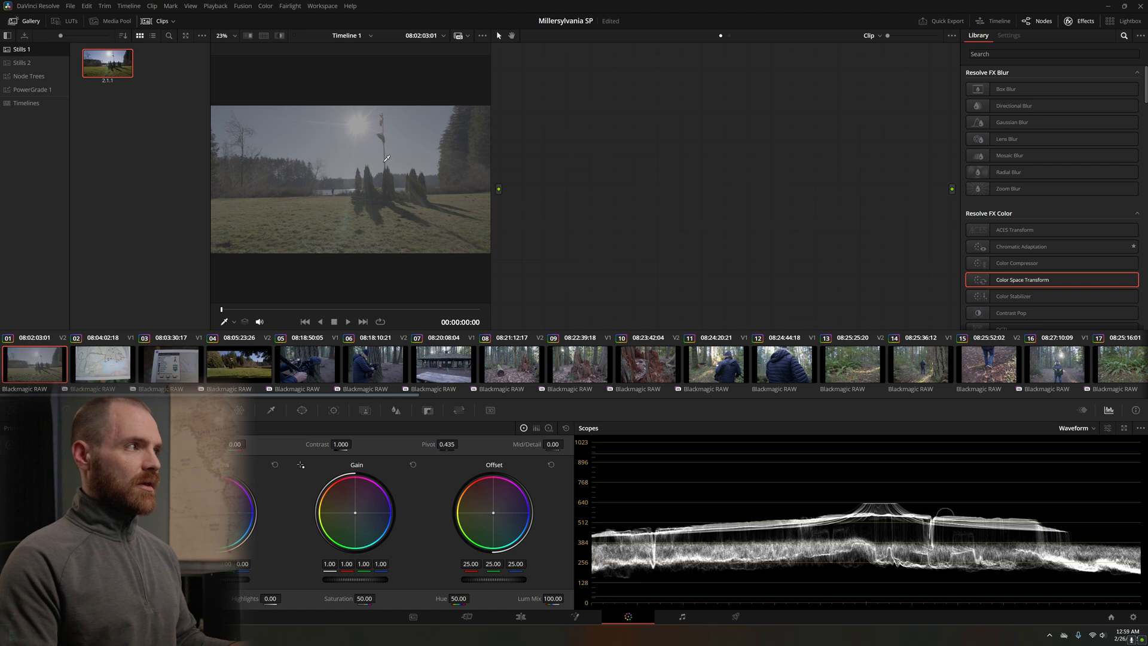
double_click(105, 65)
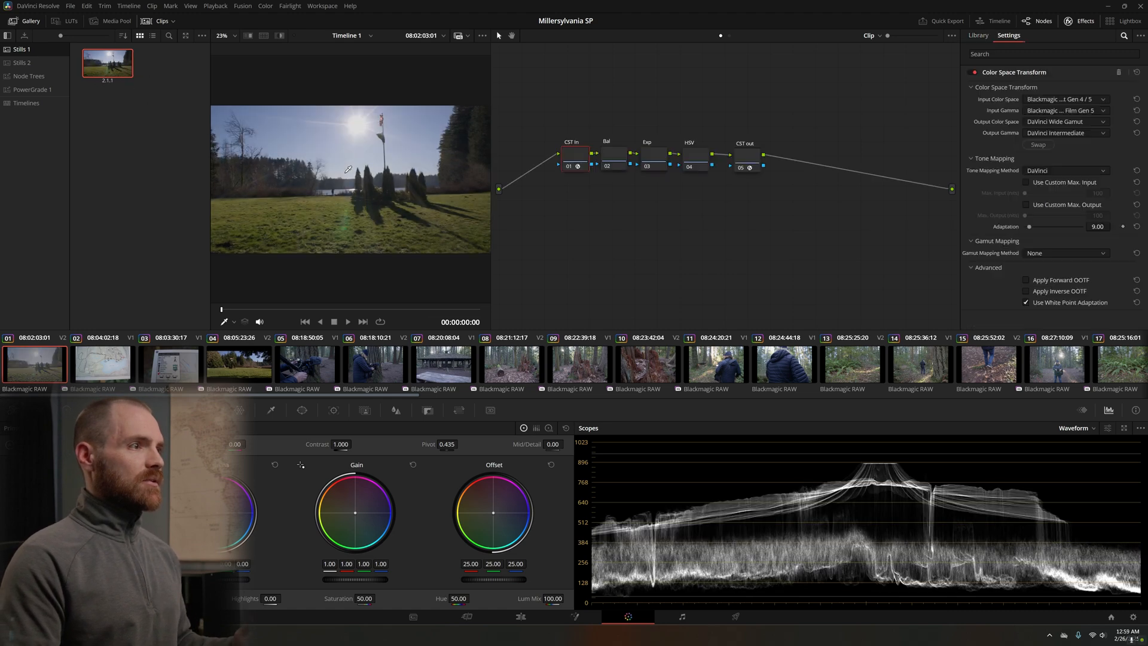
drag(533, 88, 886, 260)
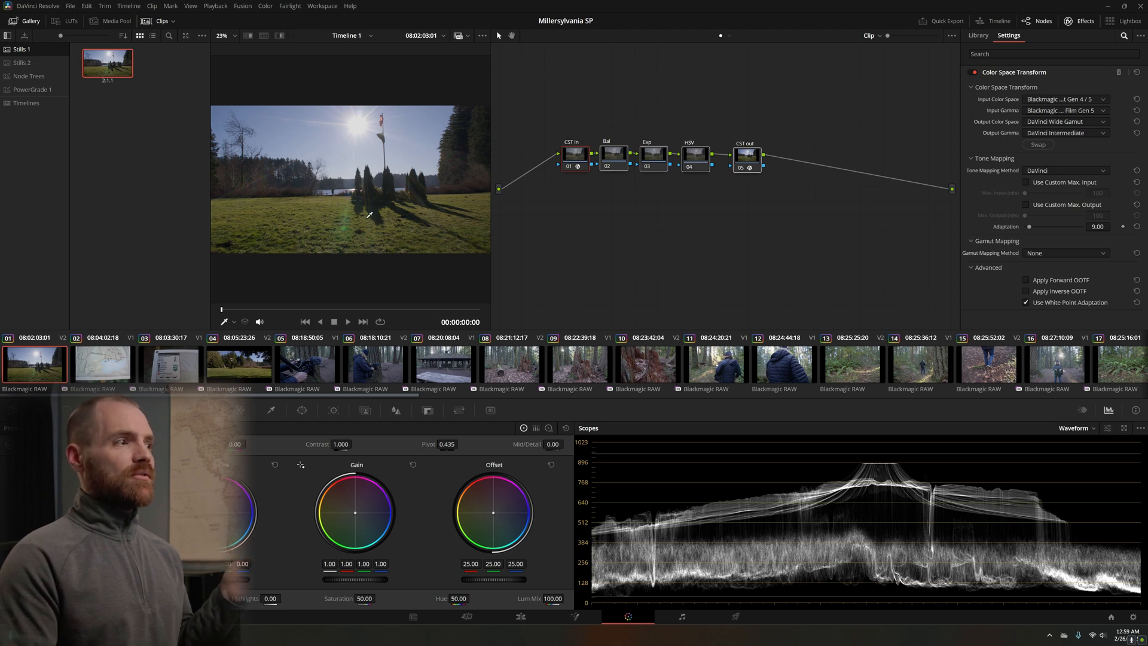
- Grab a still of clip 01 into the PowerGrade 1 album, and select and deselect its node chain
click(46, 92)
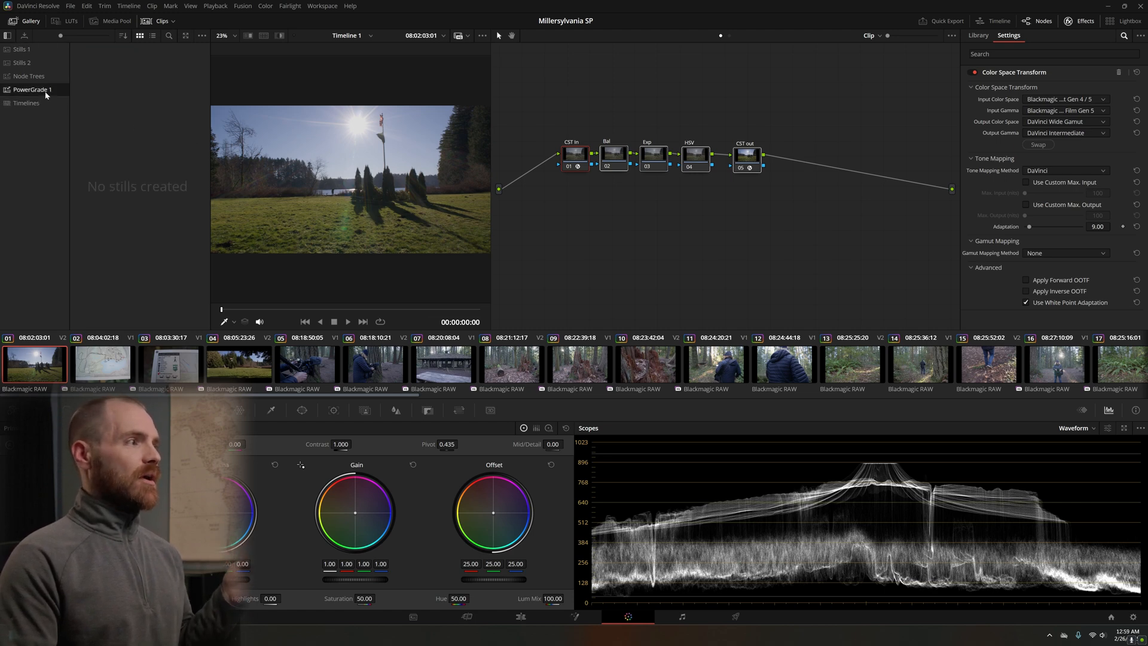
right_click(383, 179)
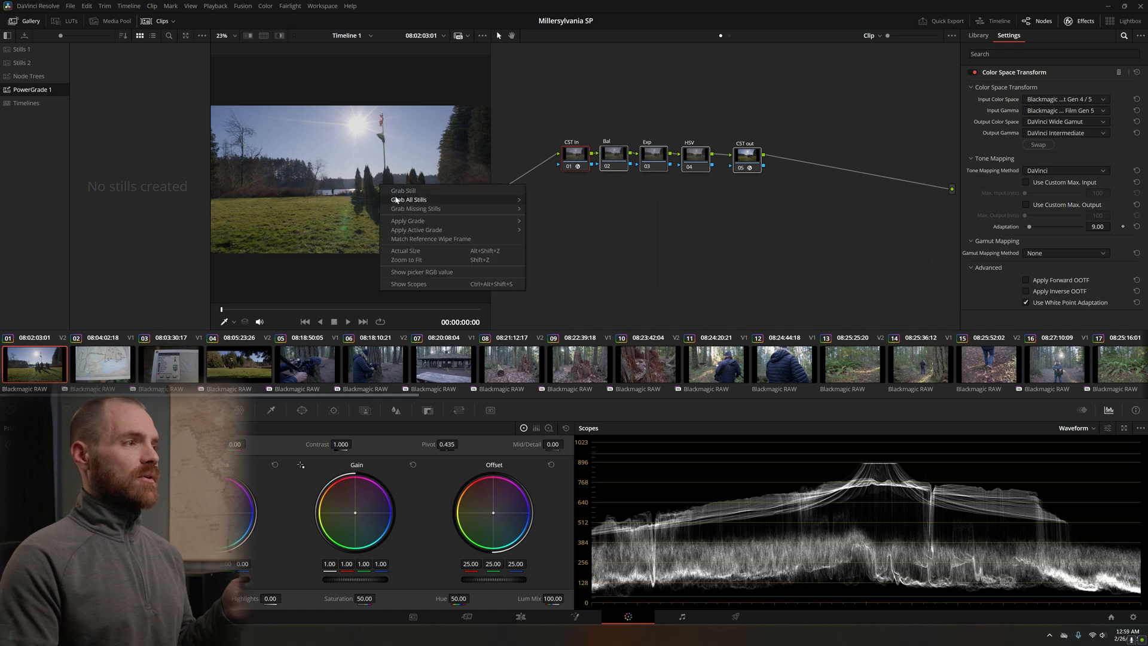
click(407, 190)
drag(509, 112, 814, 206)
click(799, 208)
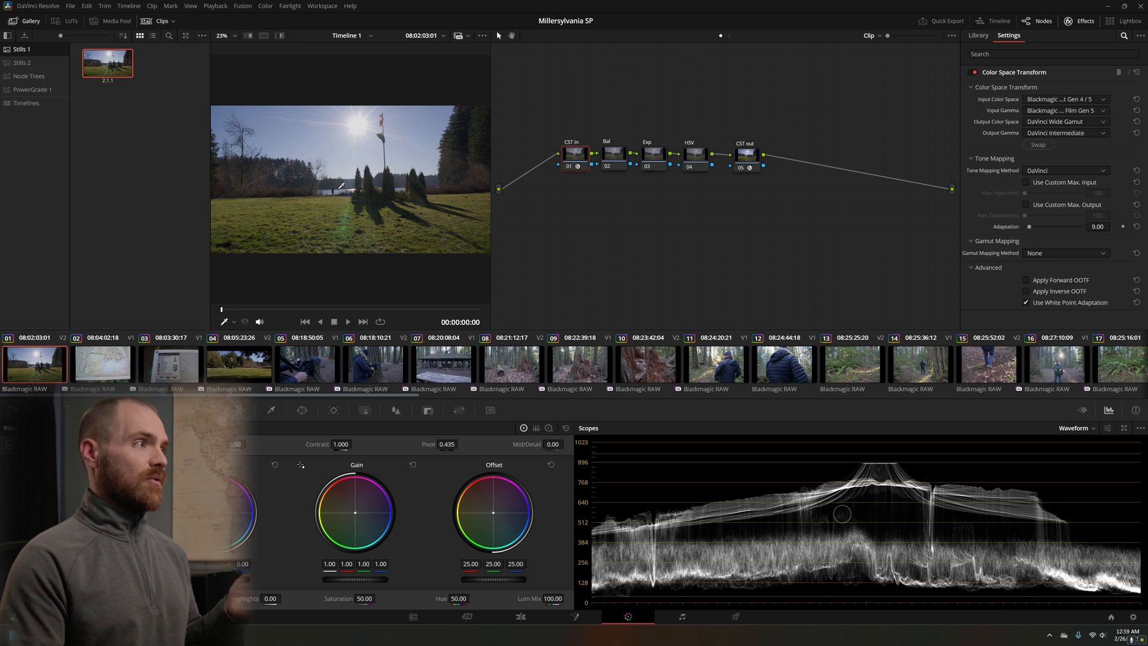
- Open the PowerGrade 1 album and compare the grades of clips 01 and 02, ending on clip 02
click(48, 89)
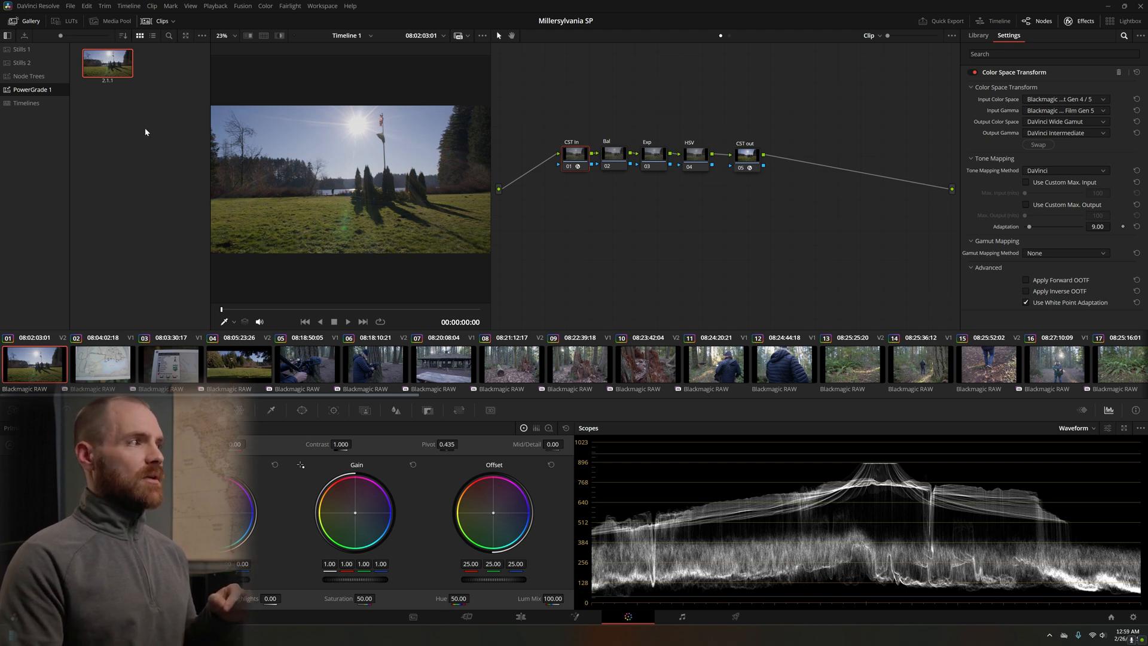
click(122, 369)
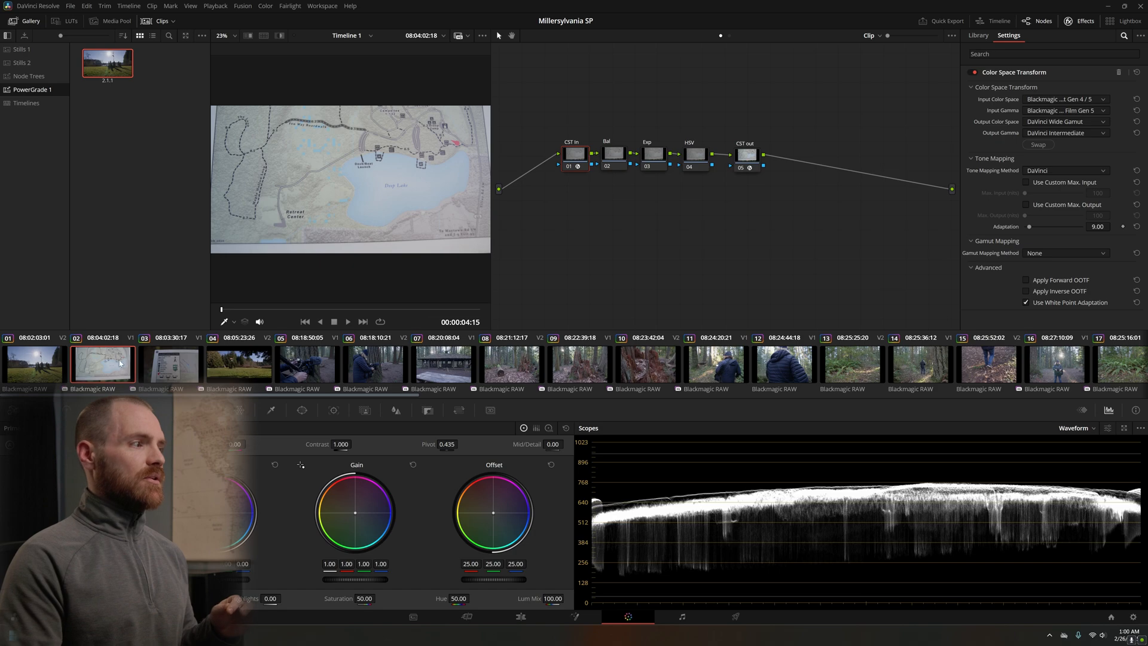
click(37, 371)
click(120, 373)
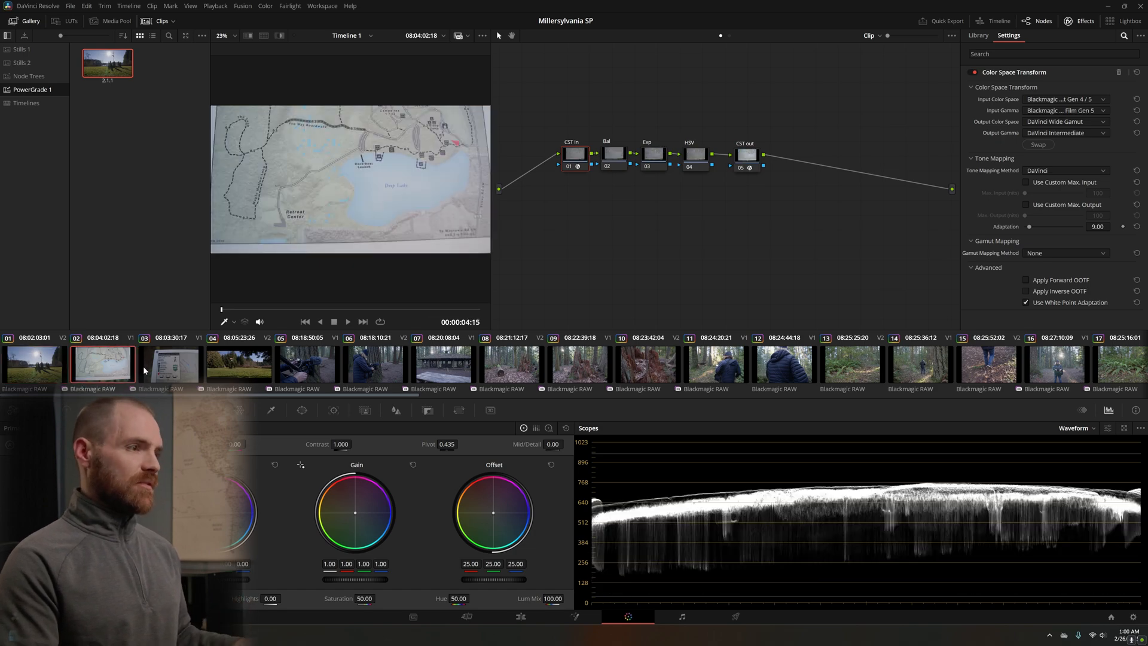
drag(326, 394, 1056, 396)
shift+click(1111, 366)
scroll(942, 379, up, 15)
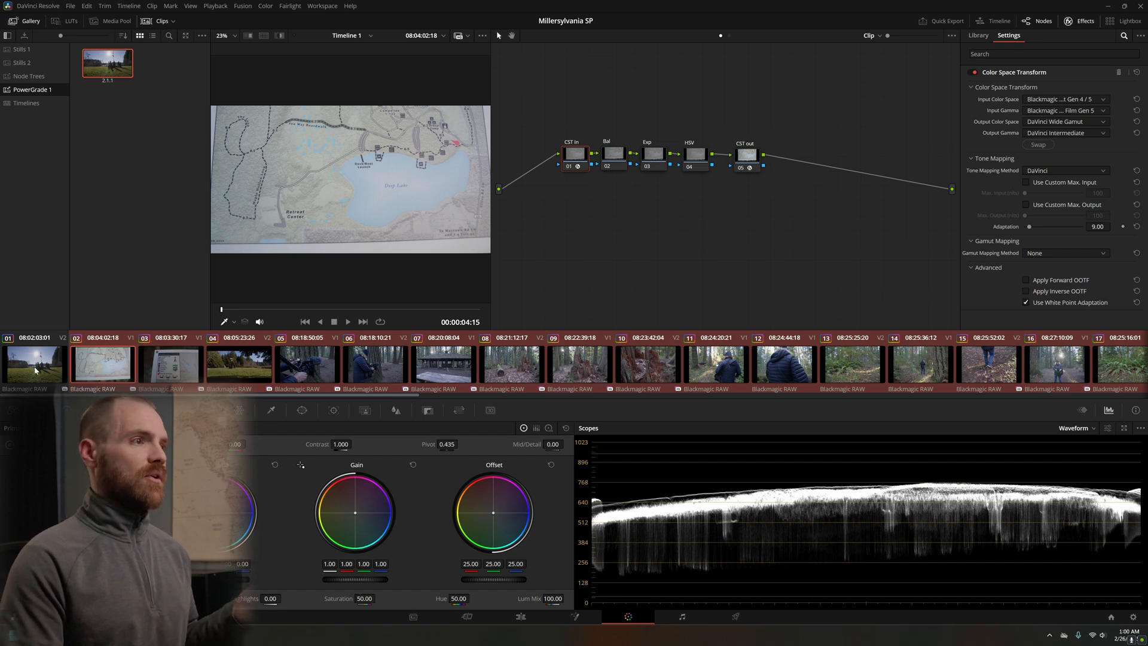
click(95, 371)
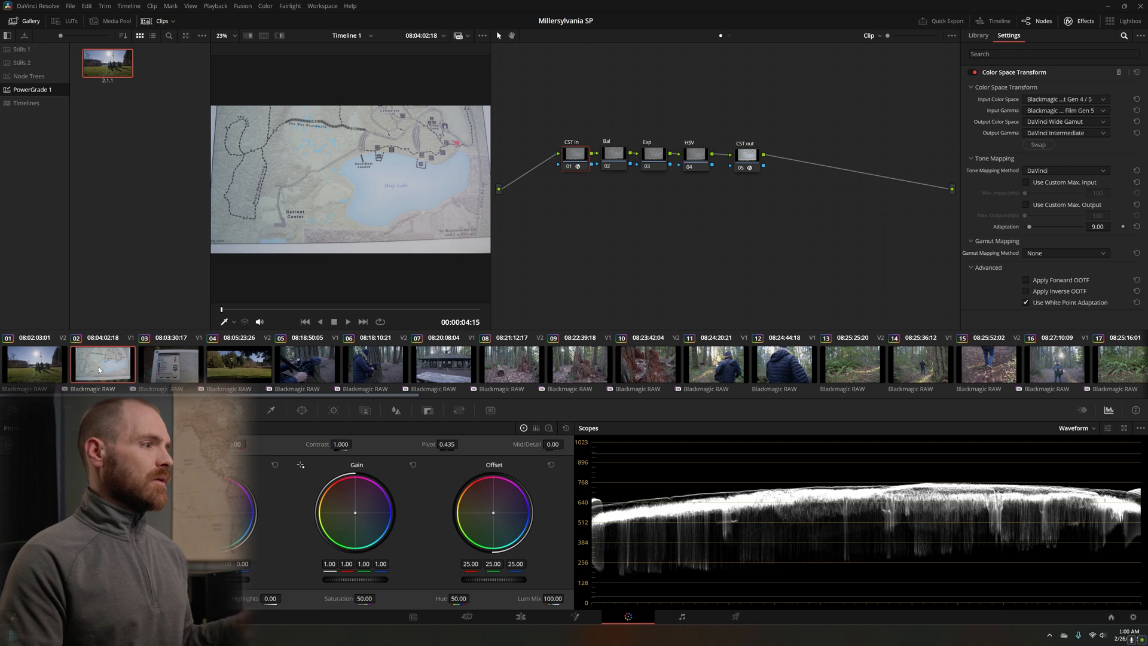
- Delete all nodes of clip 02, add one blank serial node, and compare the clip with clip 01
drag(526, 124, 843, 230)
key(Delete)
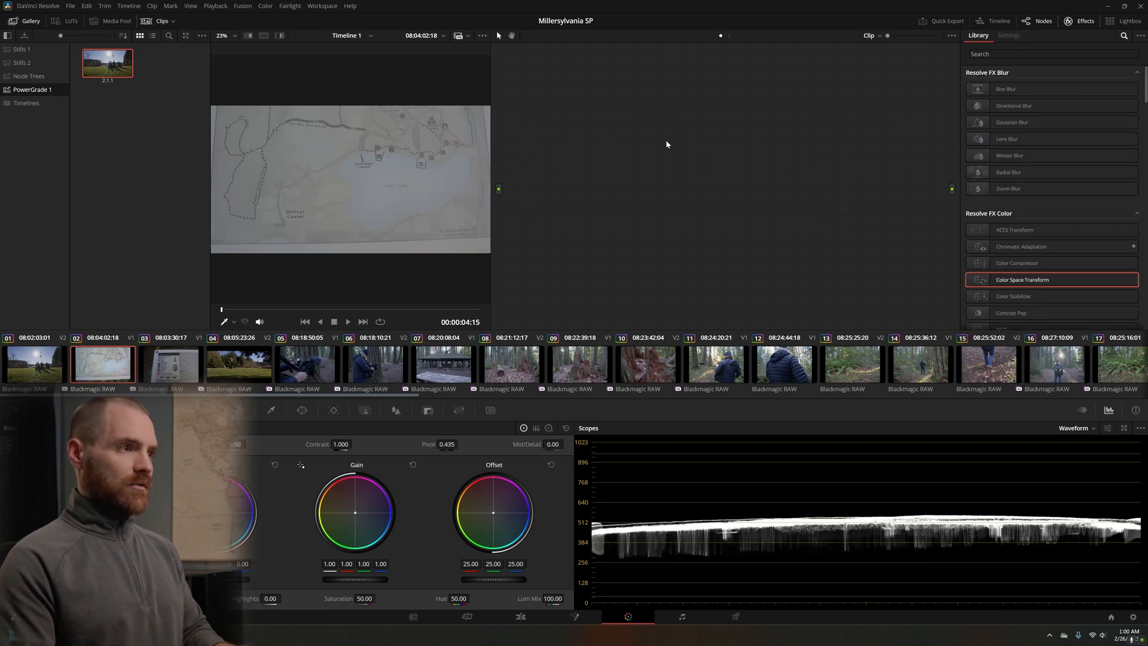
key(alt+s)
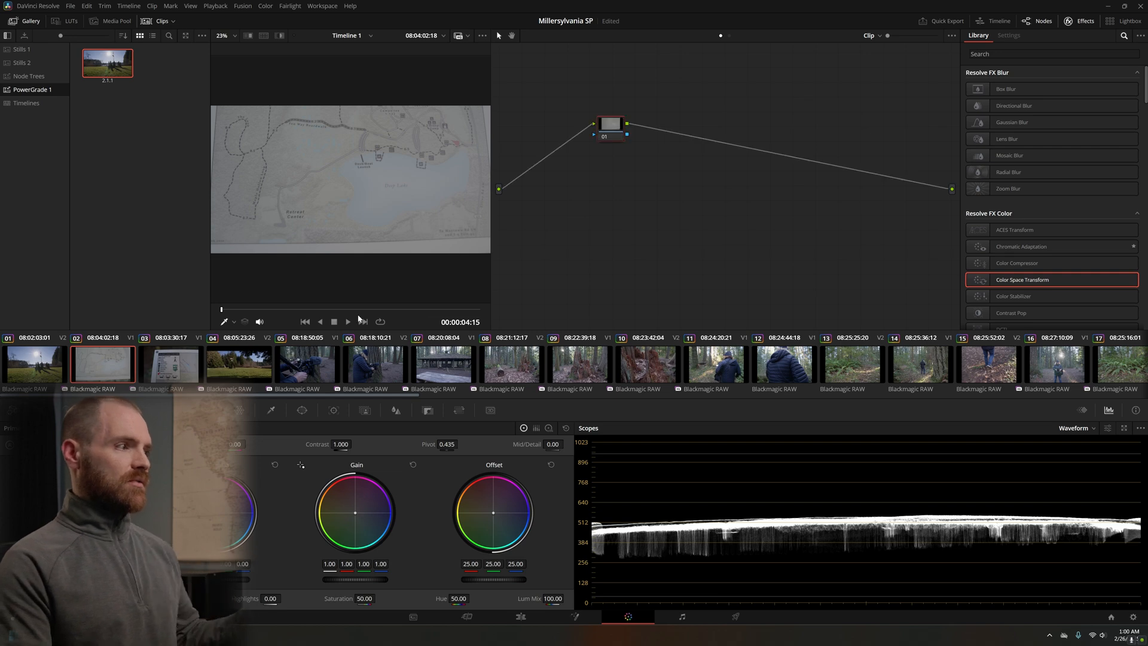
click(33, 368)
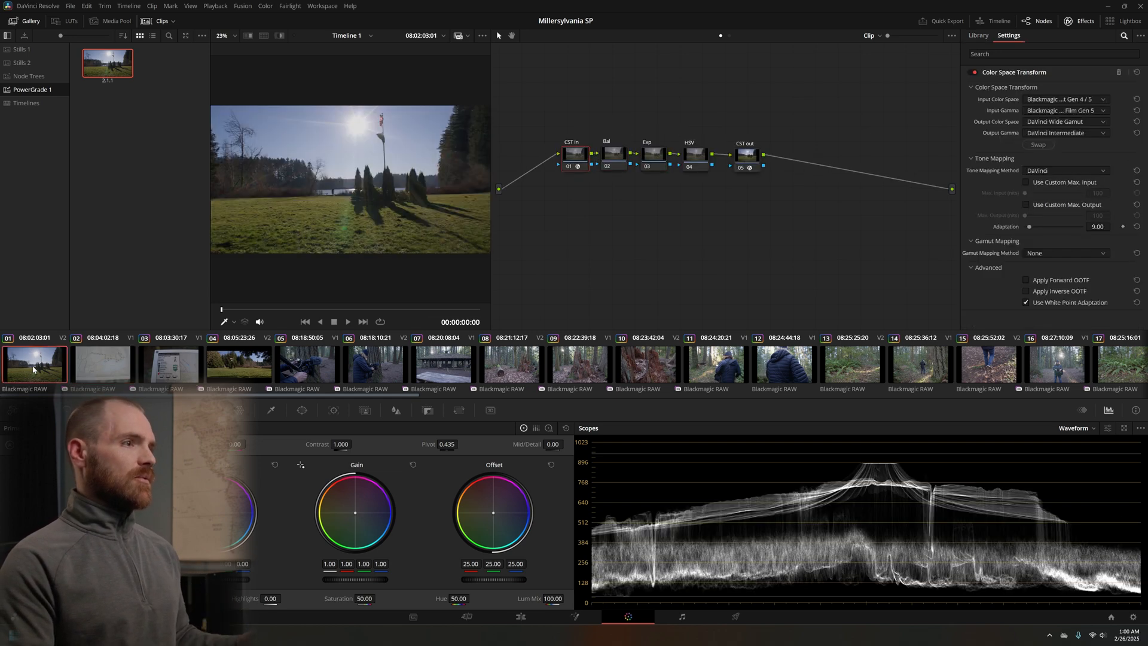
click(88, 370)
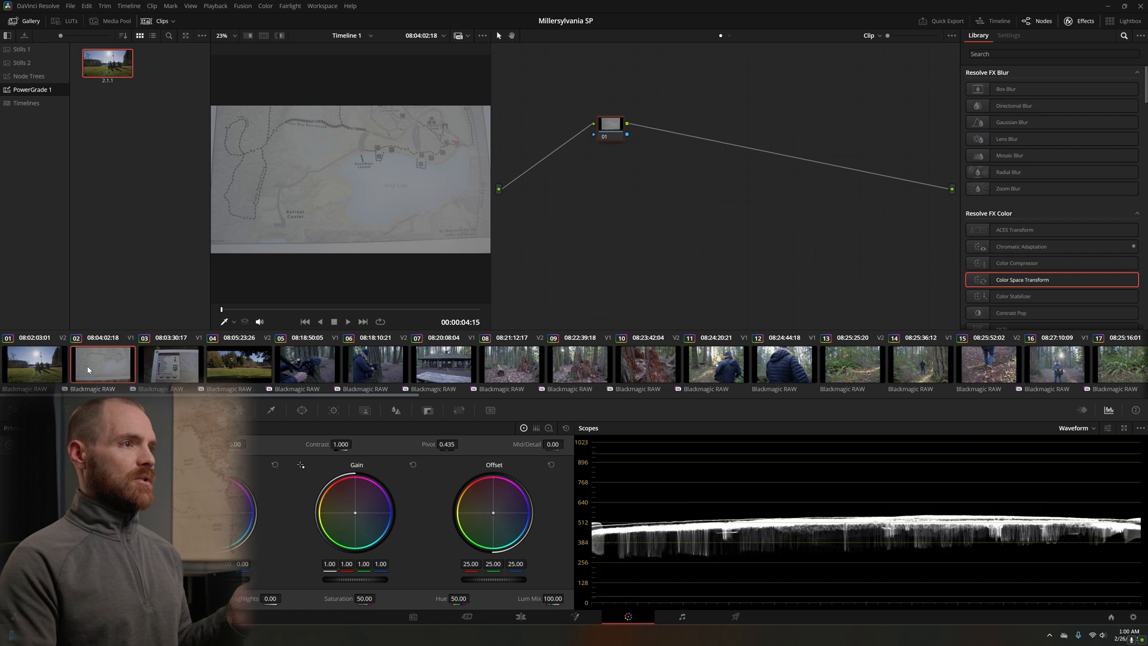
- Select clips 03 to 46 and copy clip 02's single blank node onto them
click(165, 360)
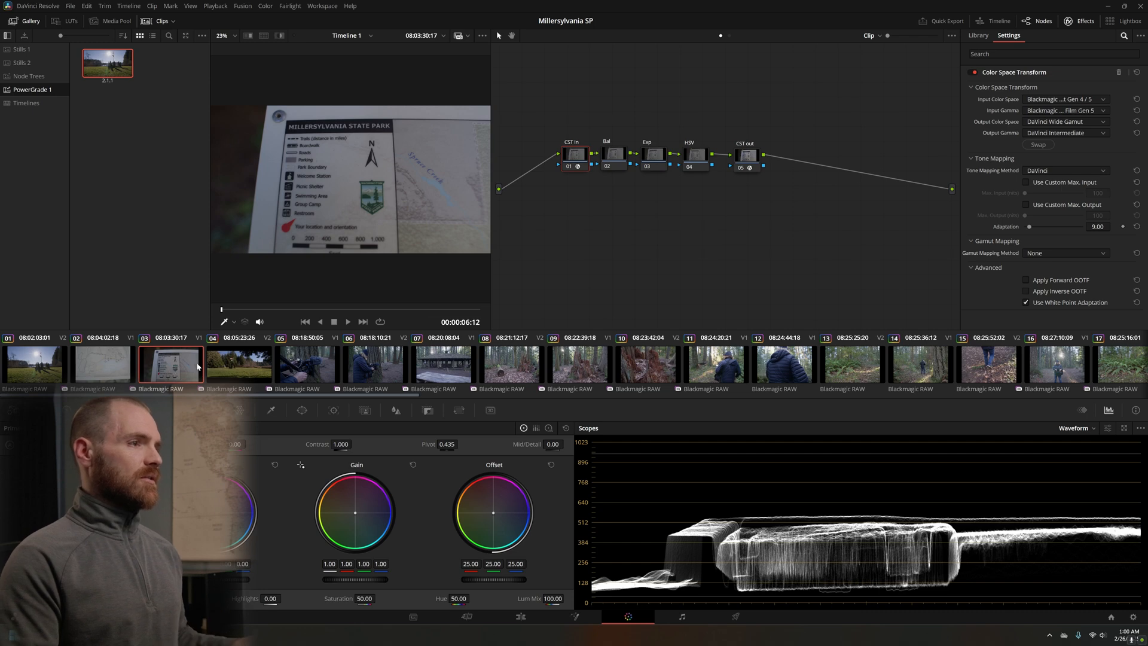
scroll(183, 372, right, 20)
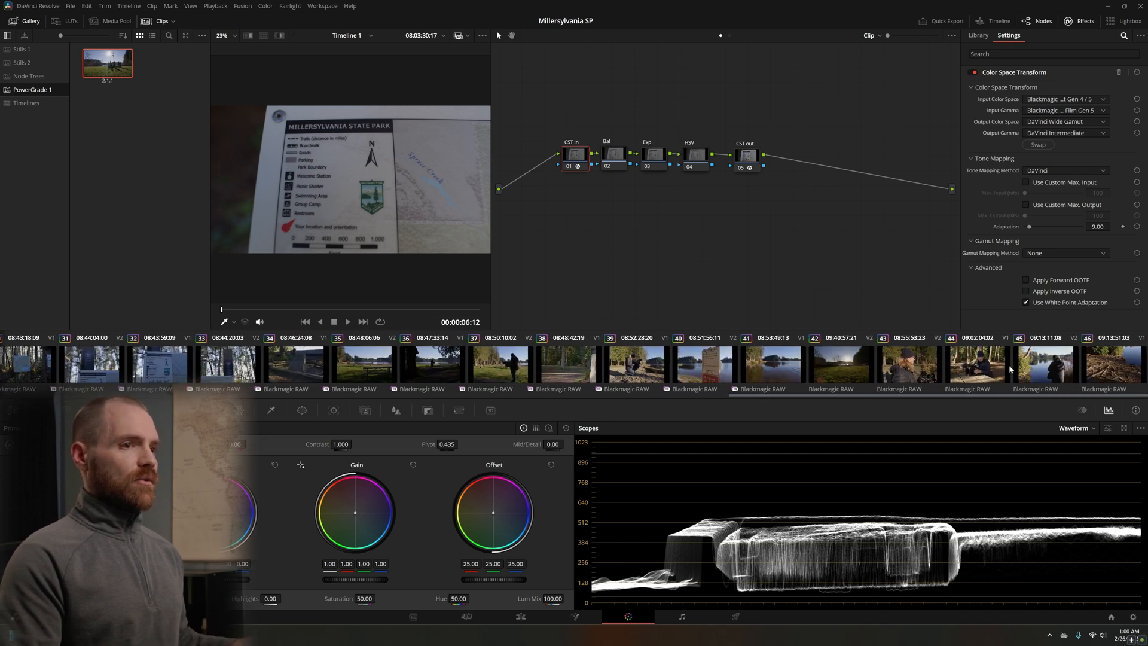
shift+click(1112, 368)
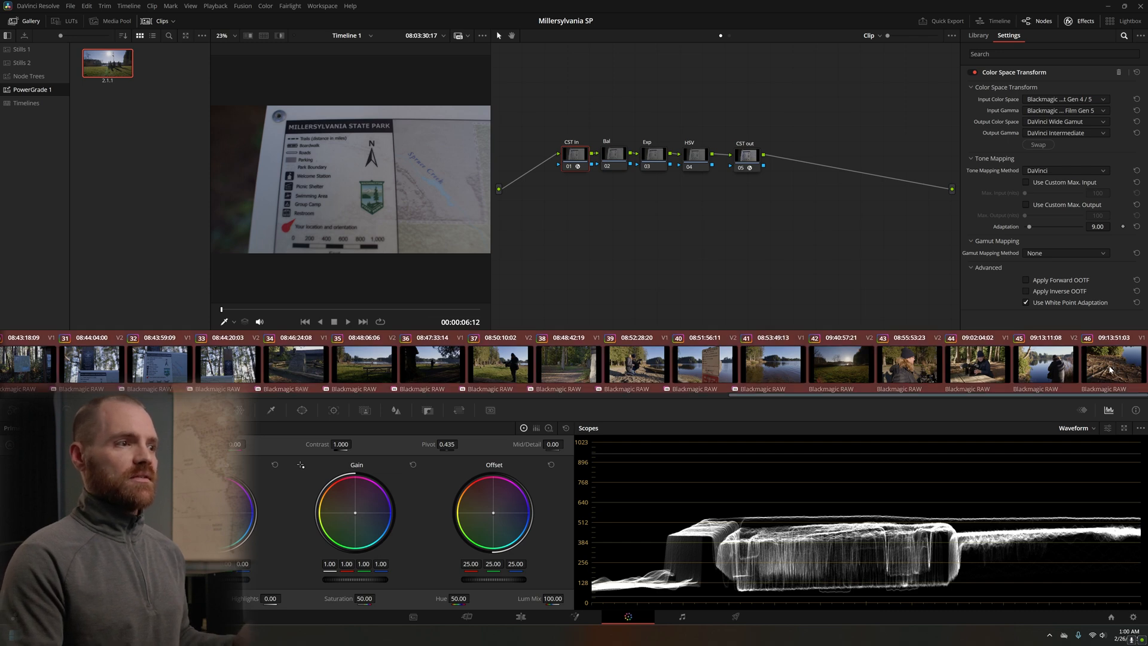
scroll(1111, 370, left, 20)
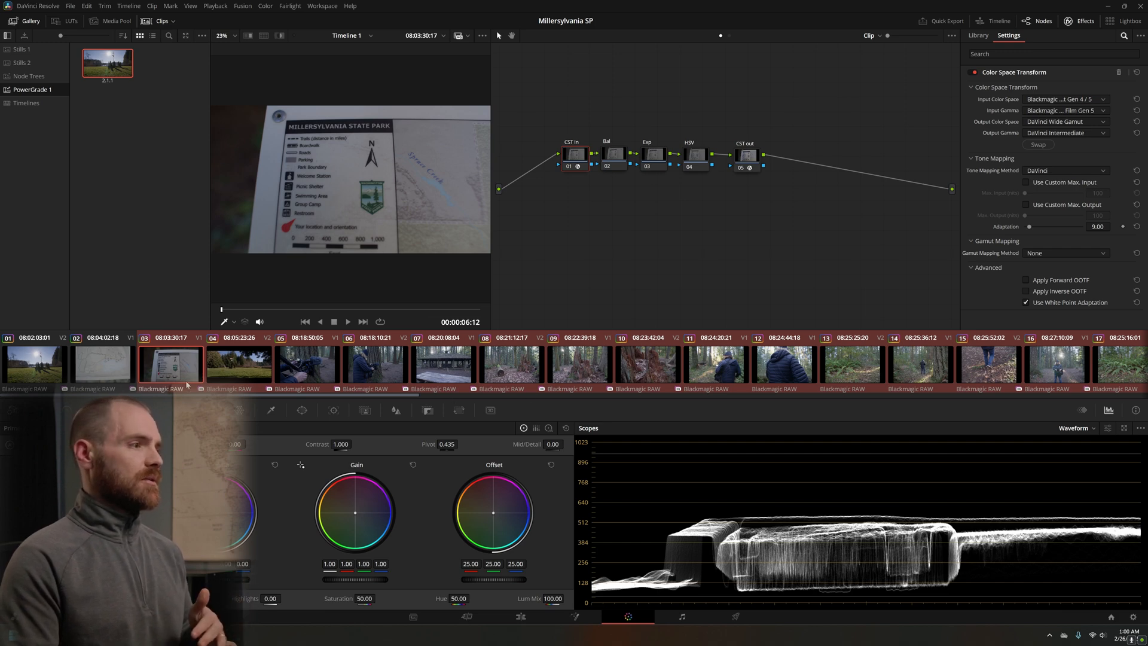
middle_click(97, 370)
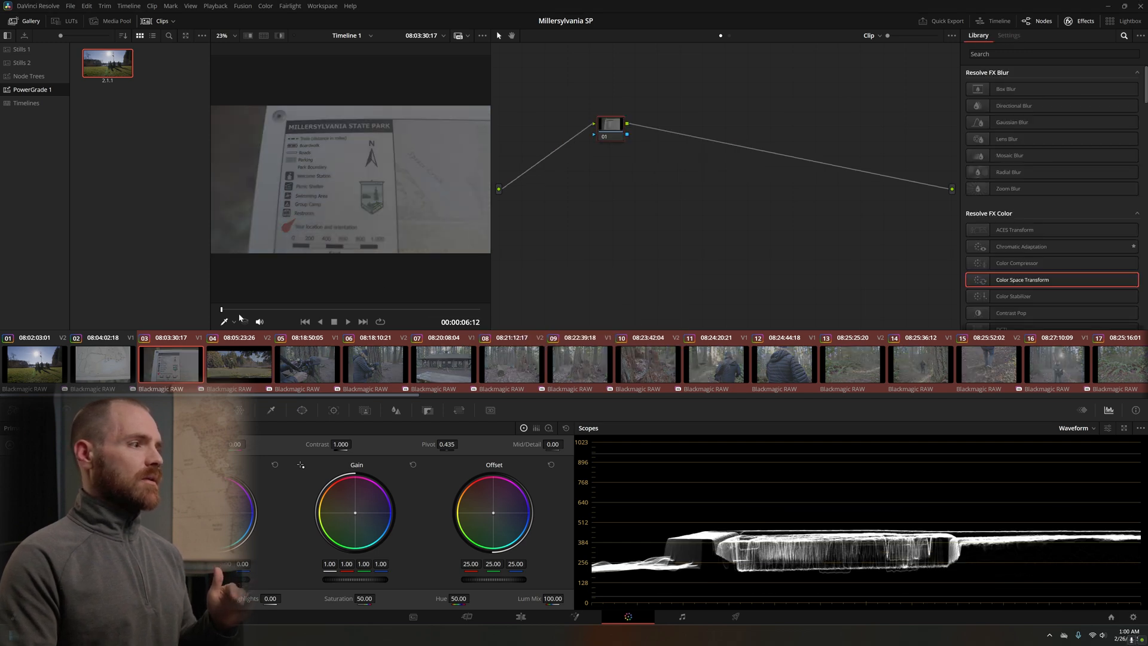
- Check the node graphs of clips 02 through 11 one by one, and return to clip 02
click(103, 366)
click(182, 368)
click(239, 367)
click(305, 368)
click(362, 372)
click(443, 369)
click(519, 367)
click(601, 368)
click(651, 366)
click(705, 364)
click(121, 368)
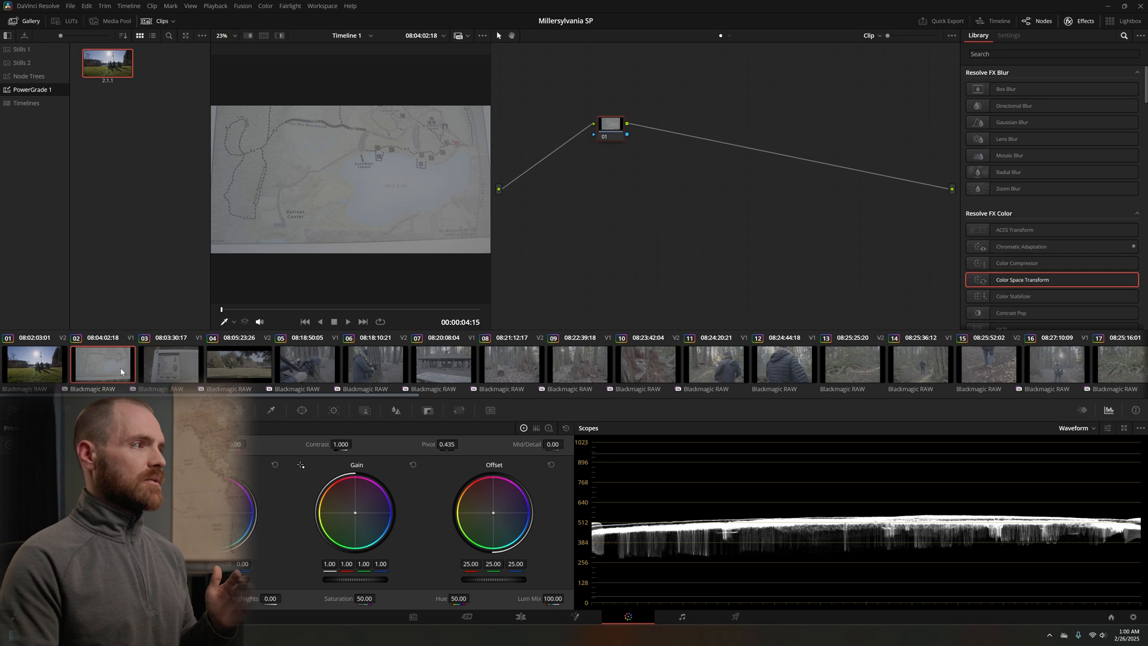
- Select clip 02 through the last clip and apply the PowerGrade 1 still's grade from the viewer
scroll(241, 374, down, 20)
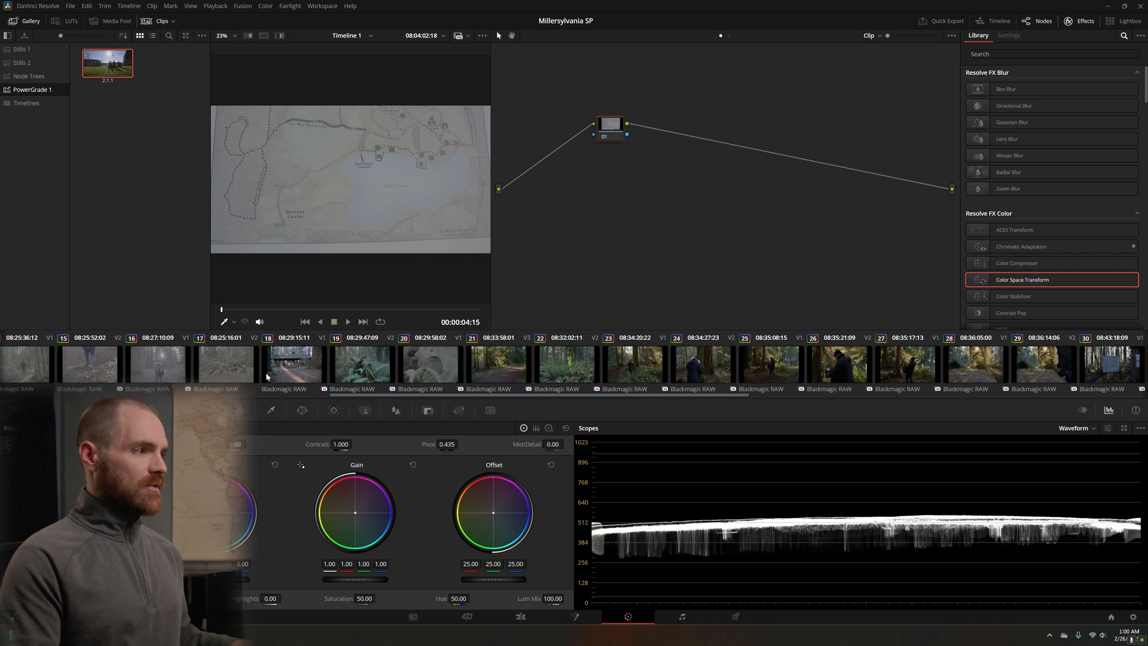
shift+click(1091, 368)
scroll(247, 375, up, 20)
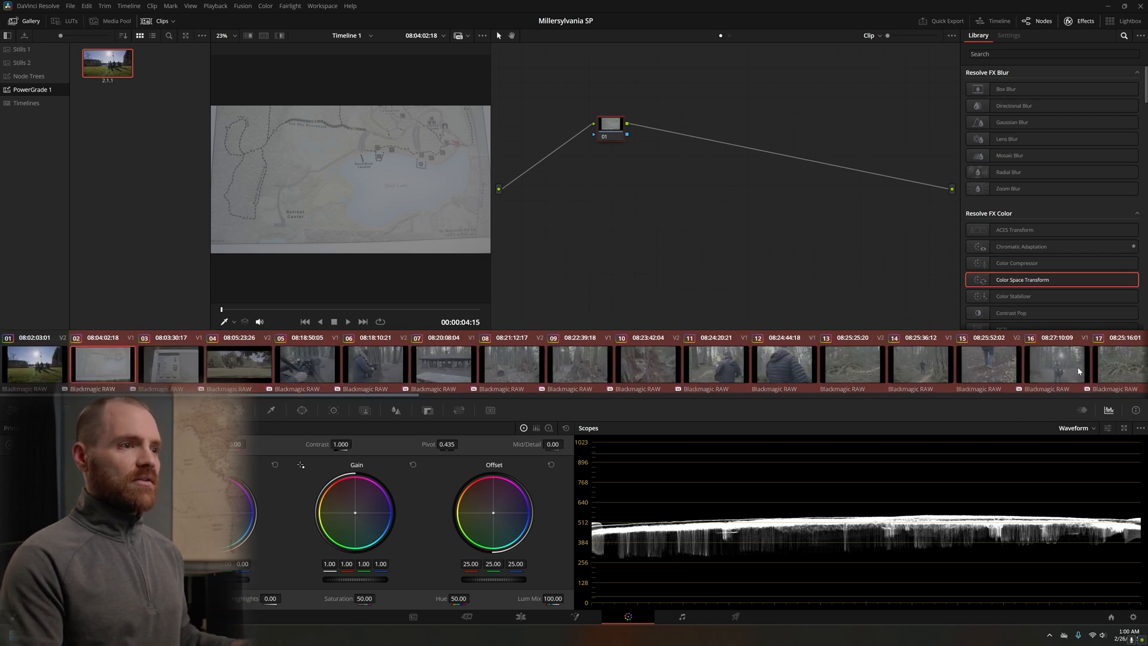
drag(108, 63, 382, 192)
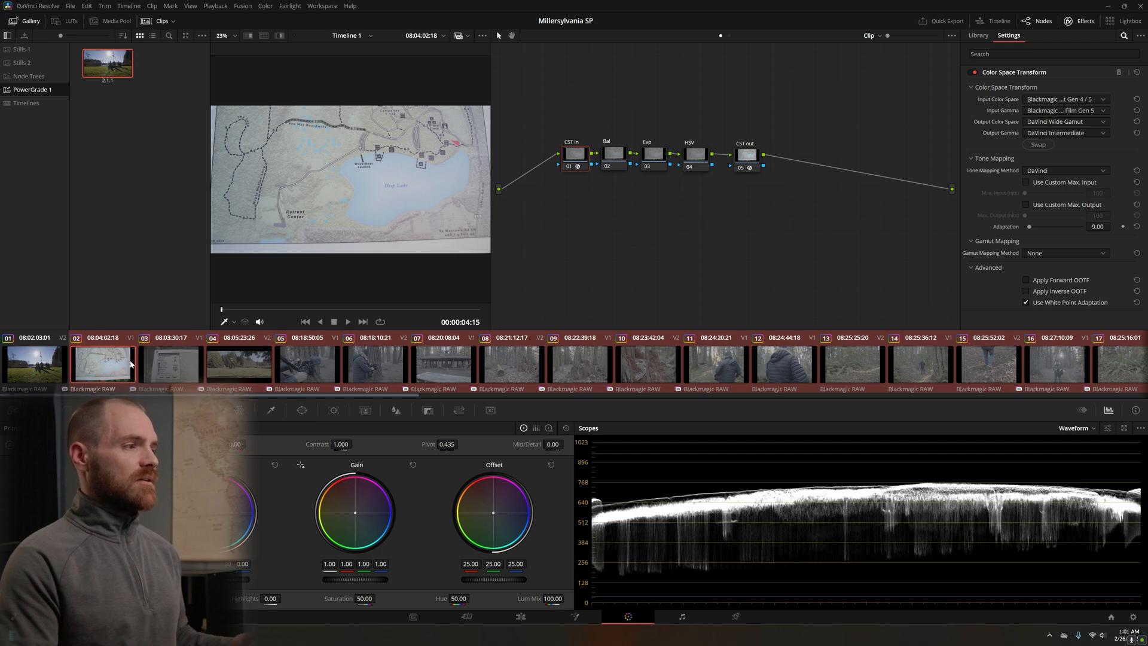
- Check which of clips 03 to 07 received the PowerGrade, and return to clip 02
click(190, 365)
key(Down)
key(Down)
key(Down)
key(Down)
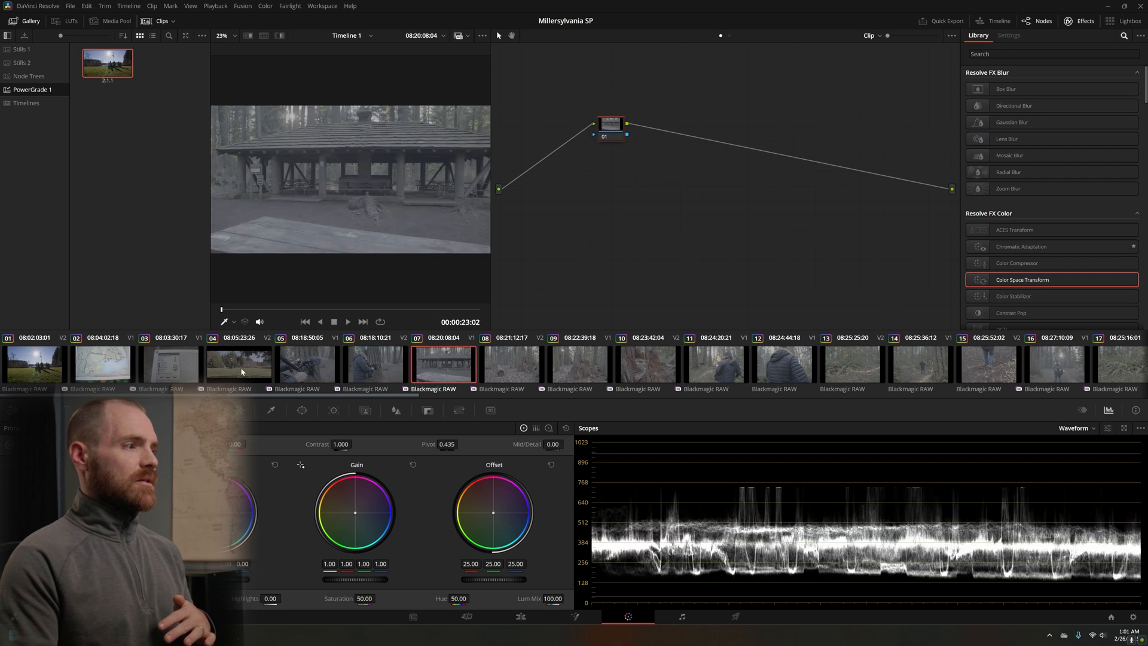
key(Up)
key(Up)
key(Up)
key(Up)
key(Up)
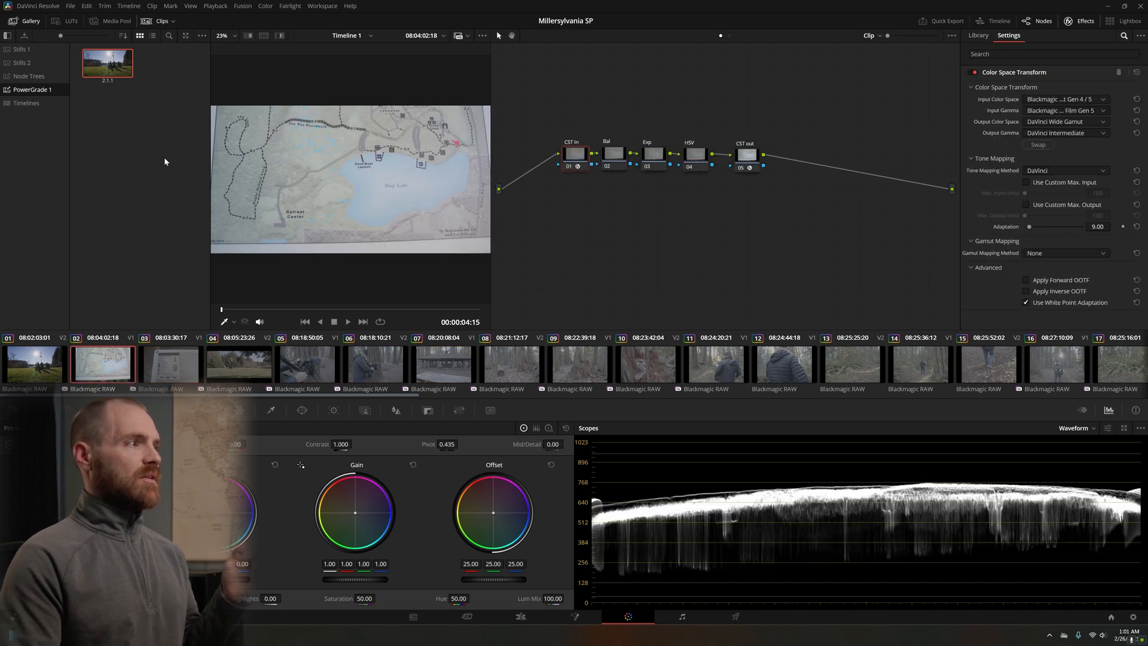
- Apply the PowerGrade 1 still to clip 03, and use Apply Grade to copy clip 03's grade onto clips 04 to 09
click(174, 372)
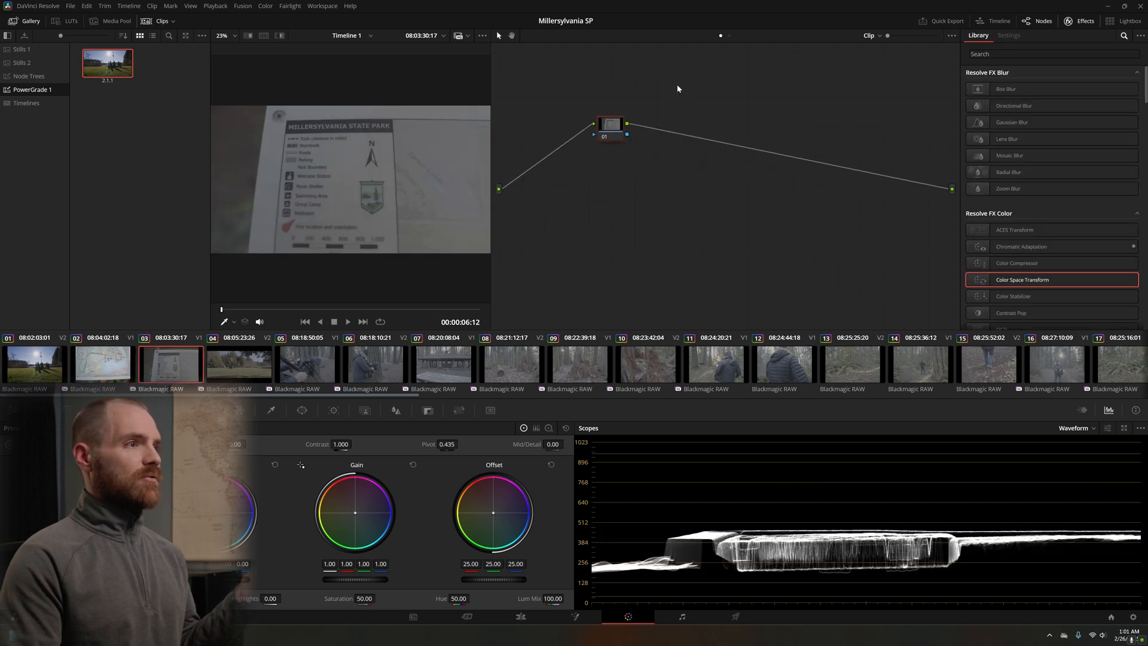
drag(110, 62, 404, 185)
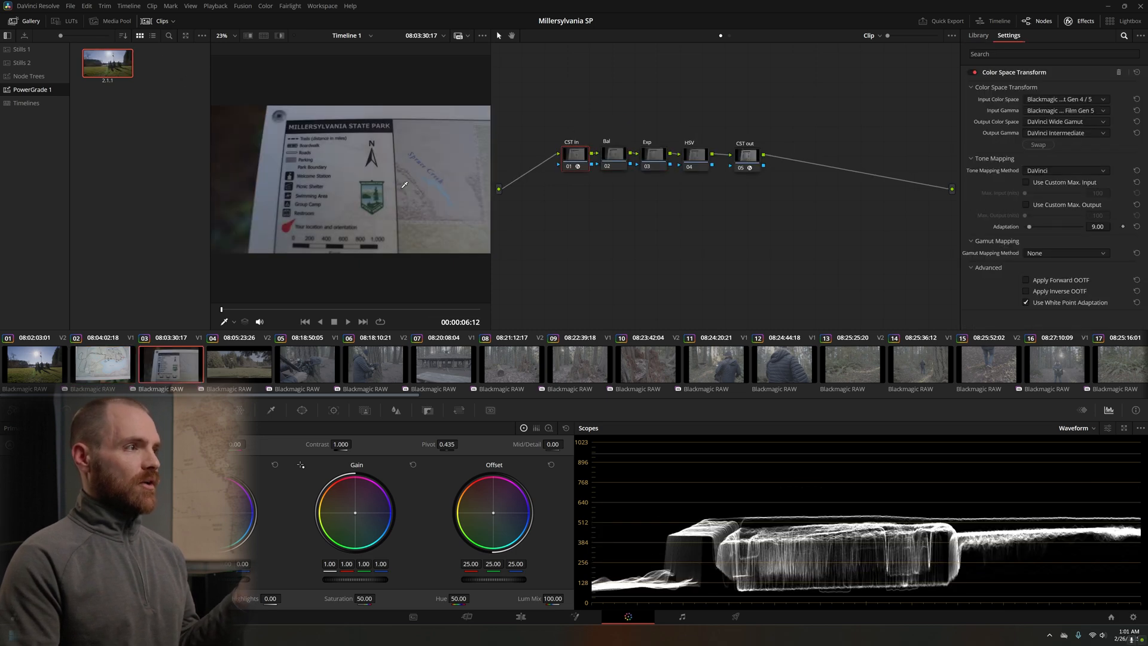
click(251, 362)
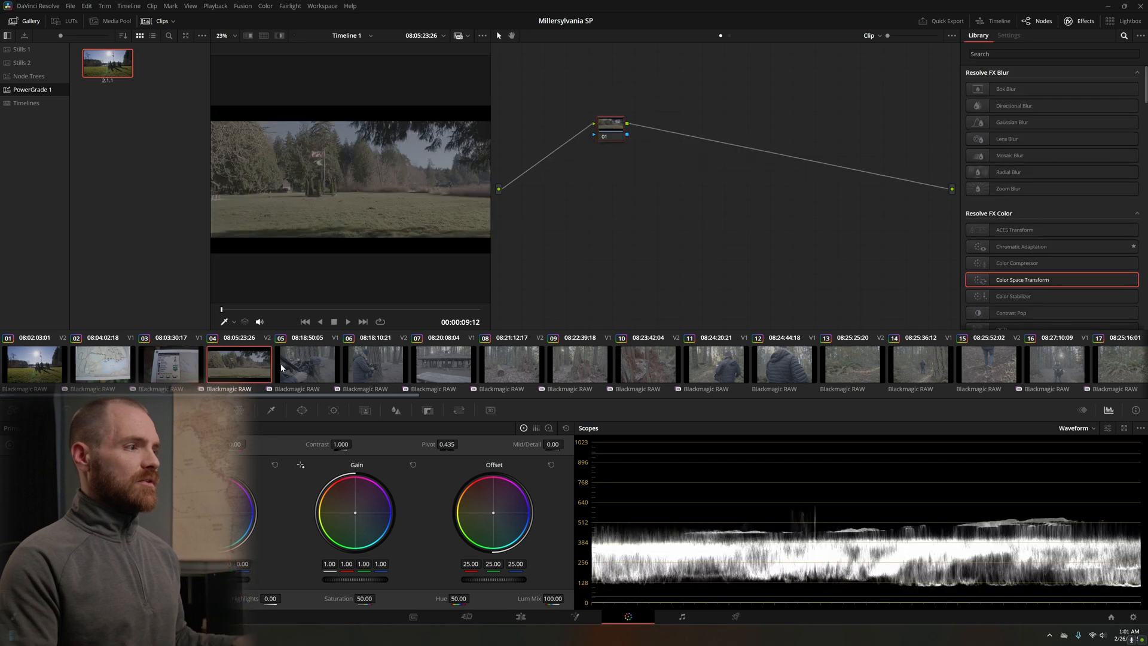
drag(307, 366, 550, 372)
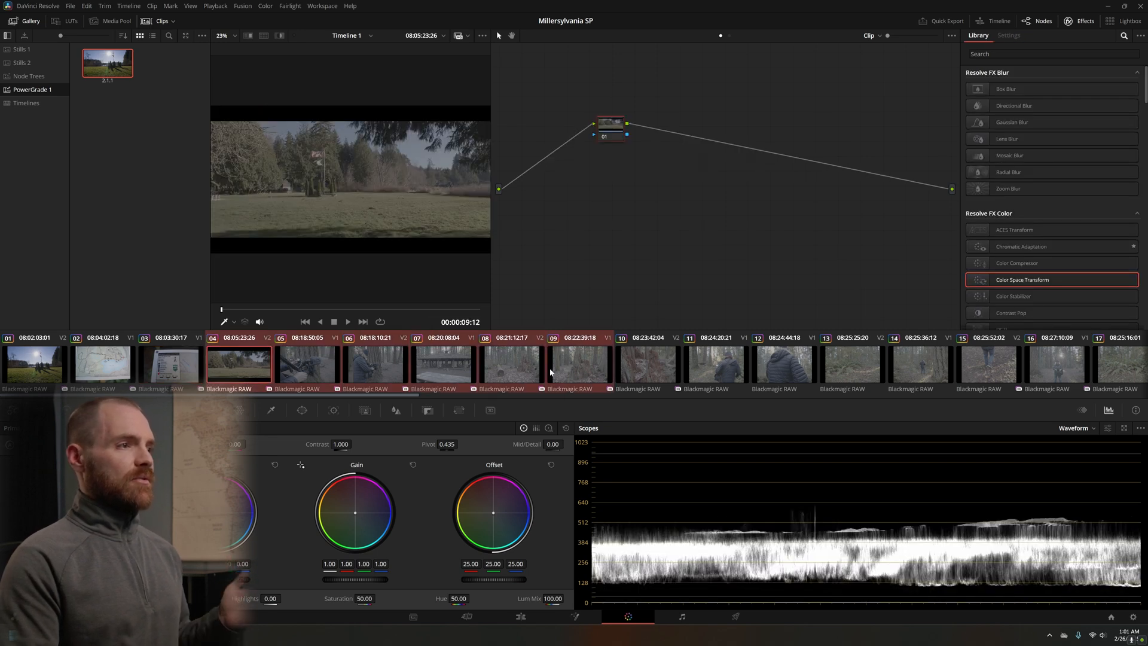
right_click(177, 369)
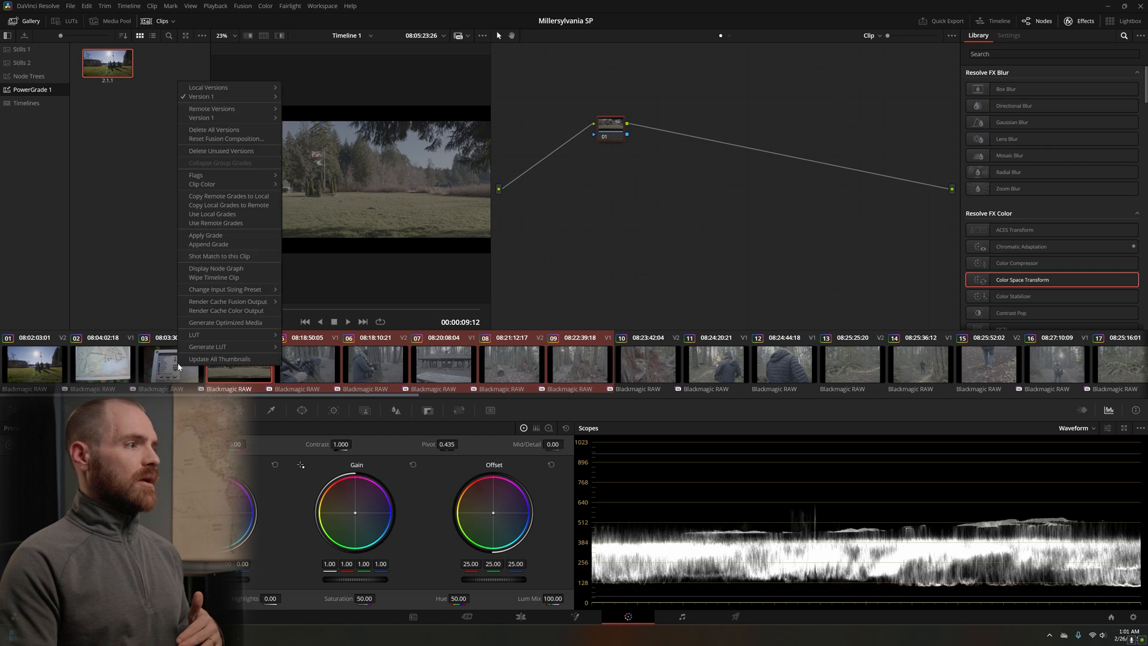
click(223, 236)
click(652, 356)
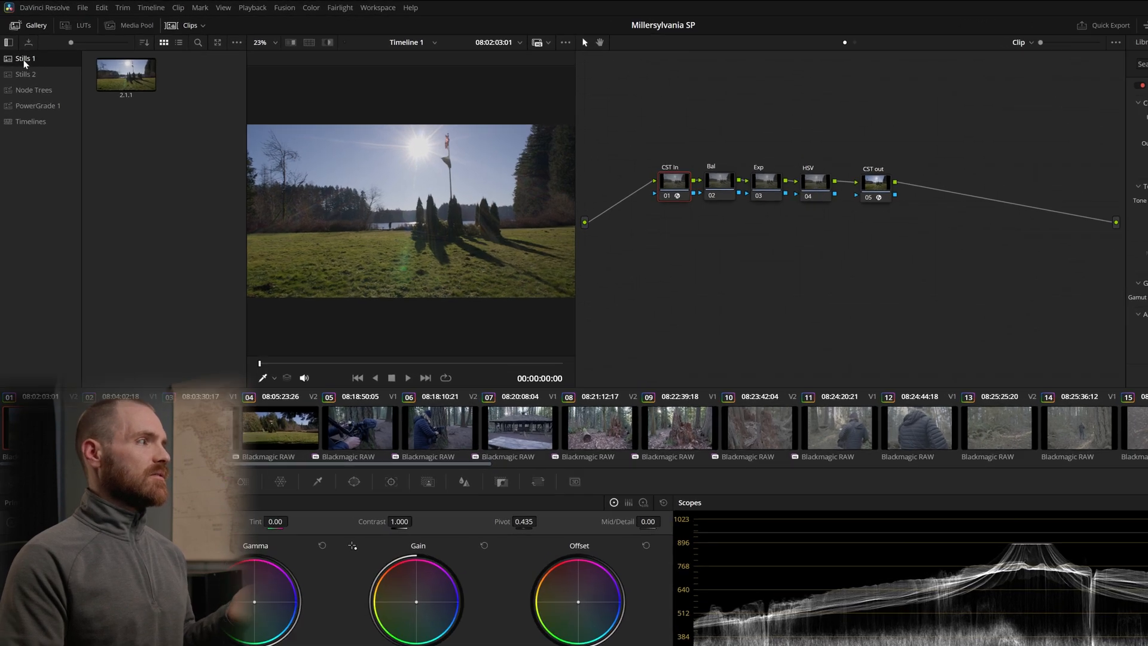
- Review the options for adding Gallery albums without choosing one, and open the PowerGrade 1 album
right_click(21, 52)
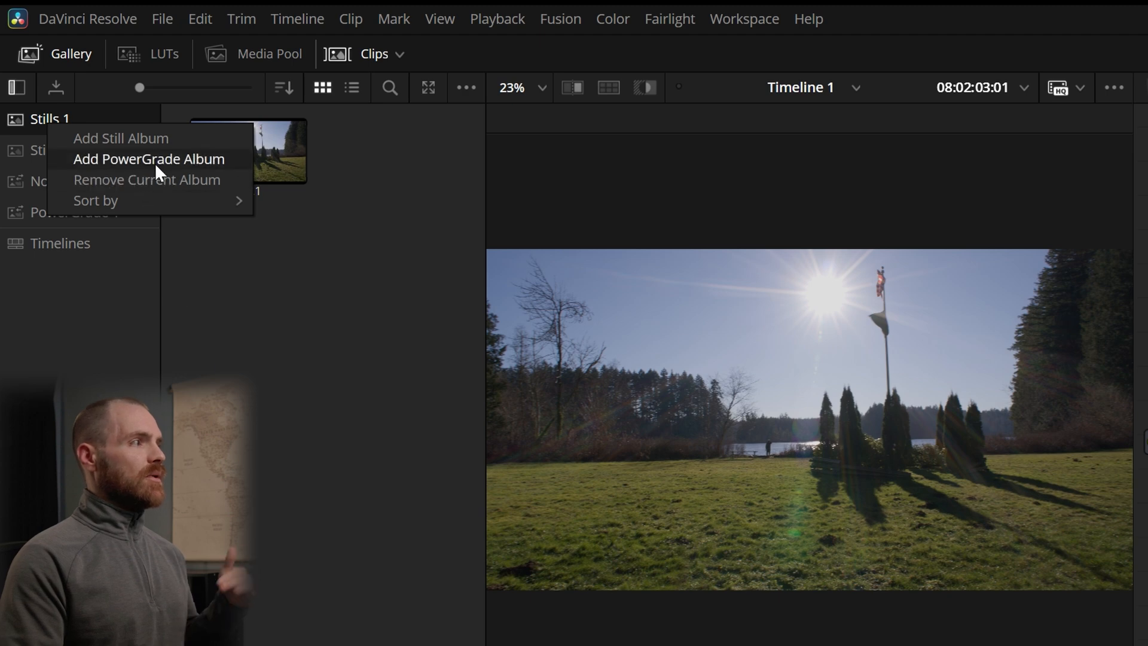
click(200, 319)
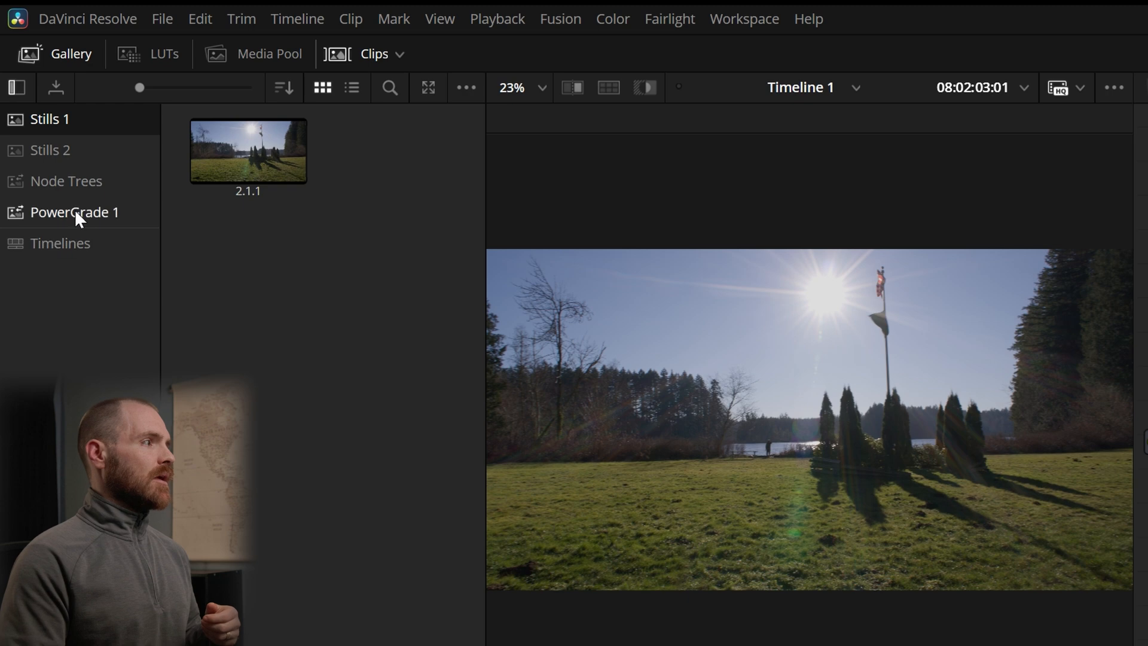
click(58, 213)
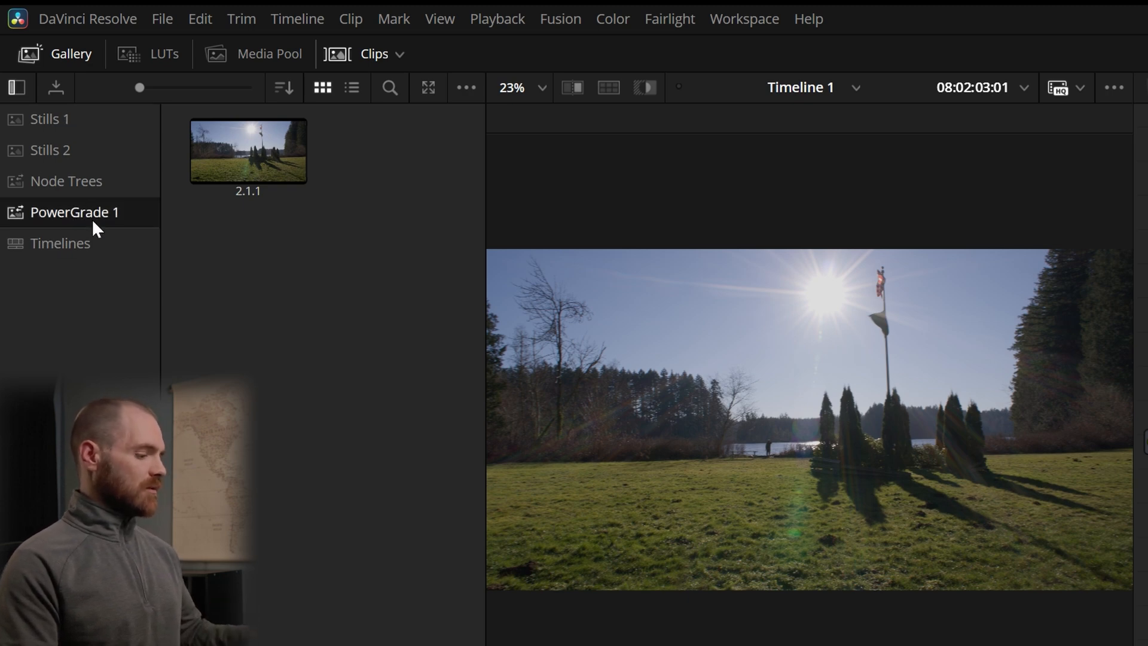
- Try renaming the PowerGrade 1 album to Renamed, and cancel the edit
key(Return)
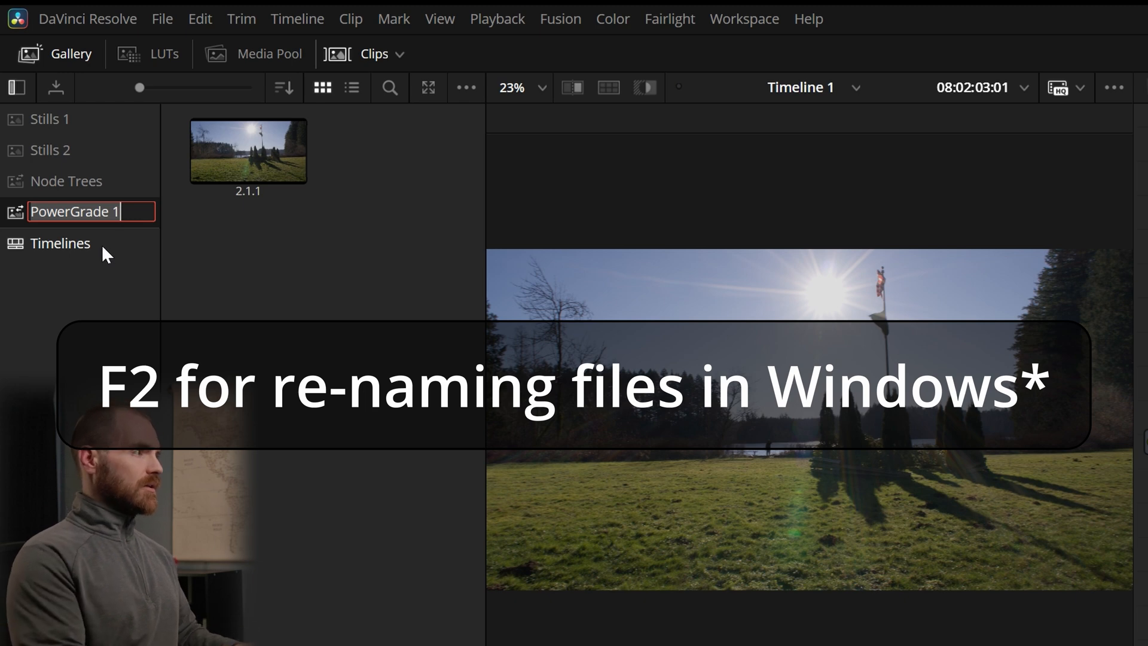
text(Renamed)
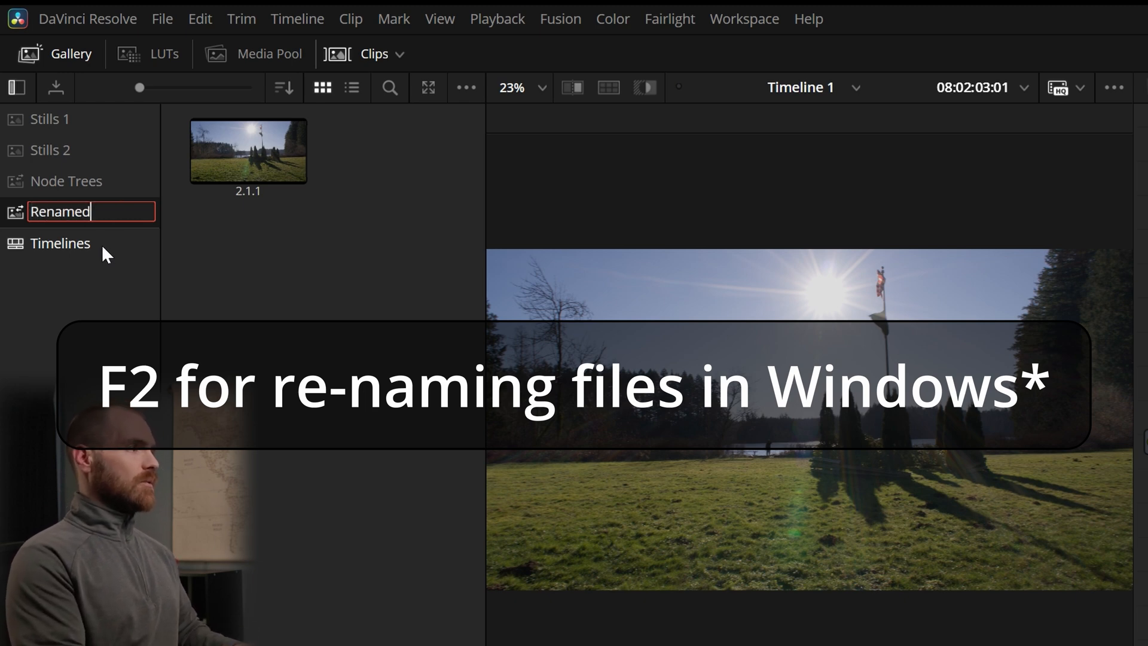
key(BackSpace)
key(BackSpace)
key(BackSpace)
key(BackSpace)
key(BackSpace)
key(BackSpace)
key(BackSpace)
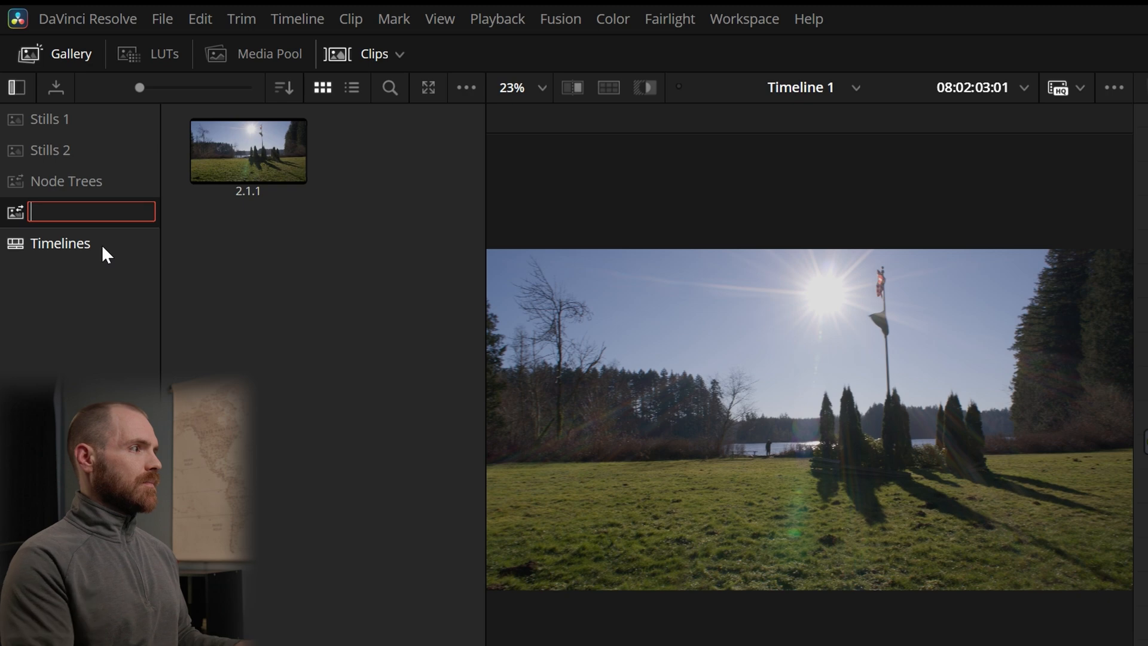
key(Escape)
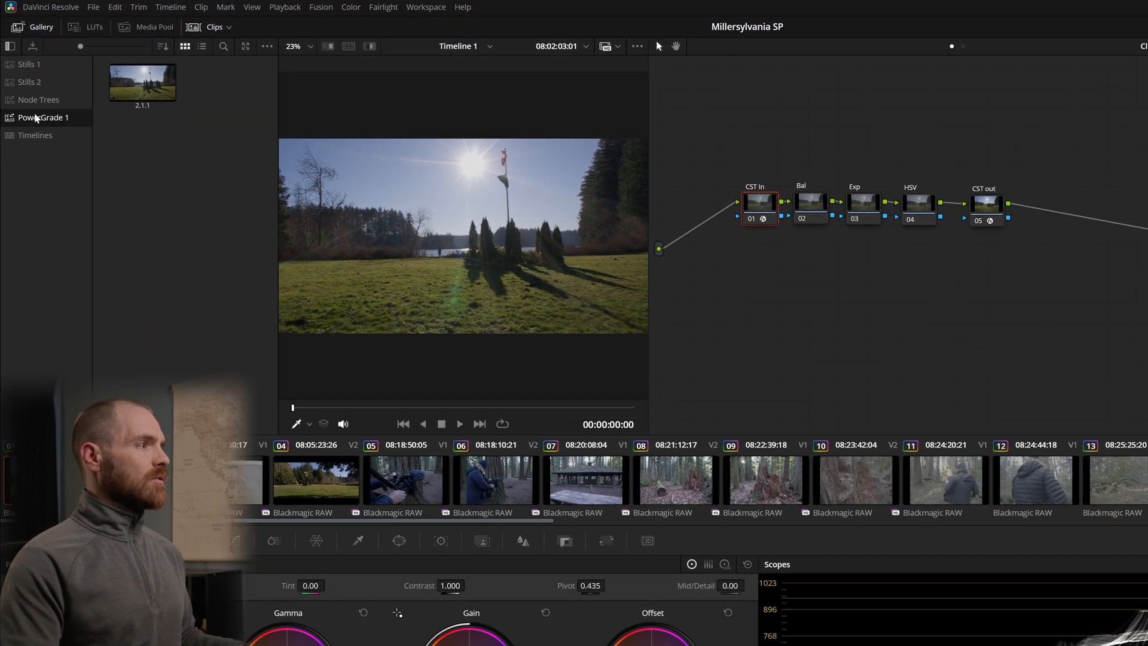
- Apply the Lathrop Power Grade still from the Node Trees album to clip 01, and hide the Effects library
click(33, 103)
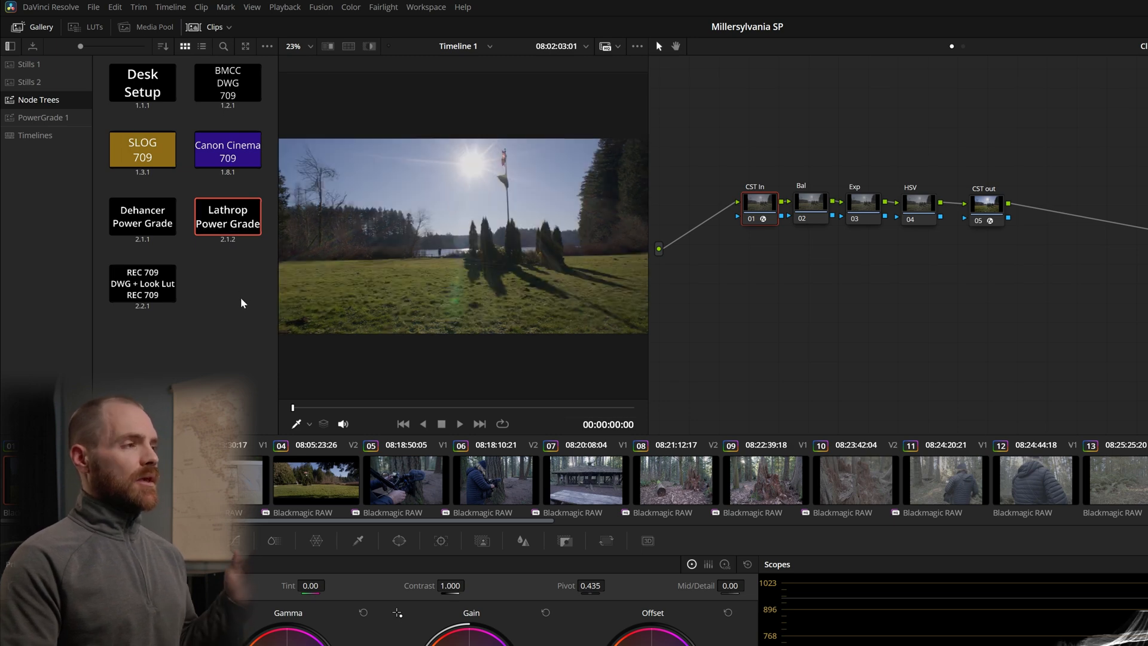
drag(223, 228, 458, 248)
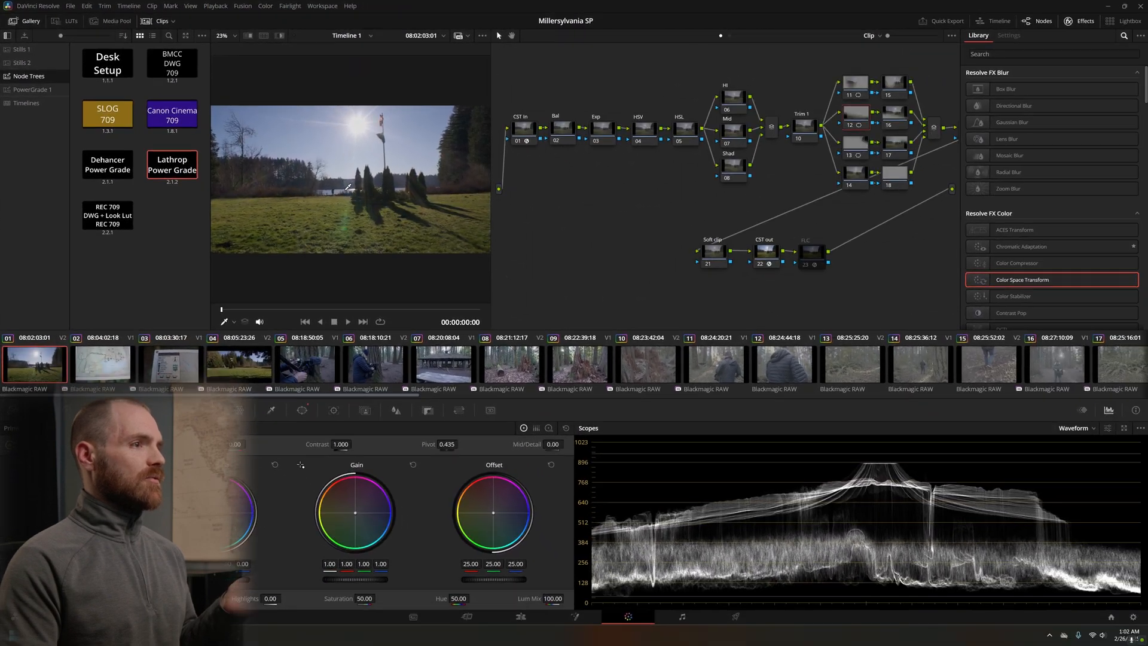
drag(509, 63, 973, 303)
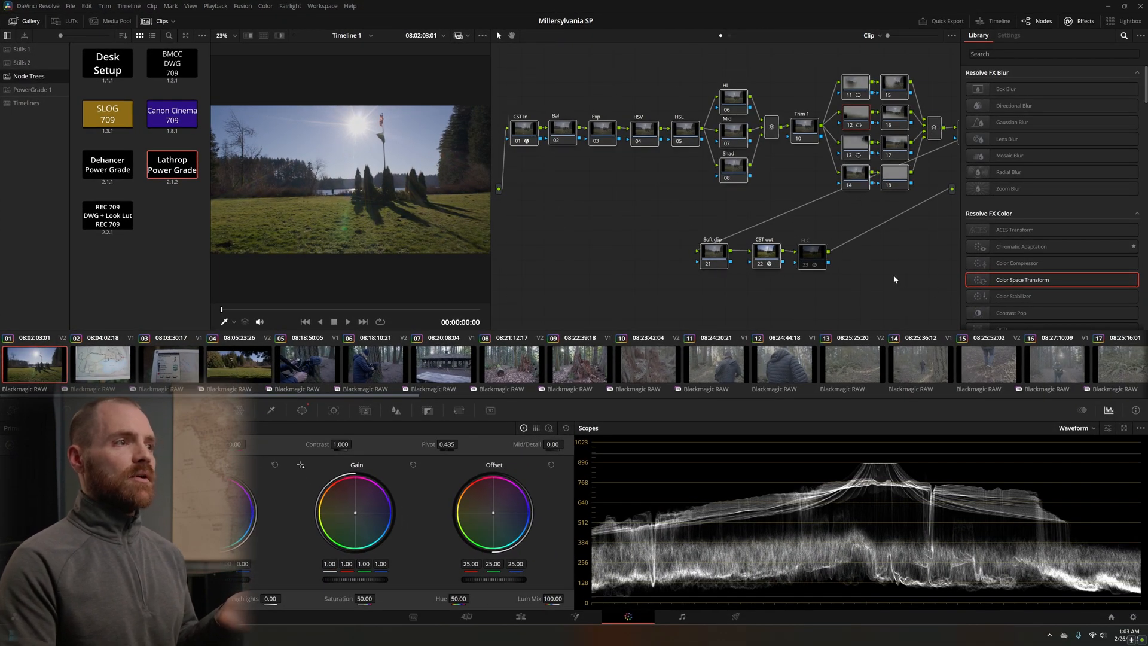
click(1082, 23)
drag(537, 71, 1056, 285)
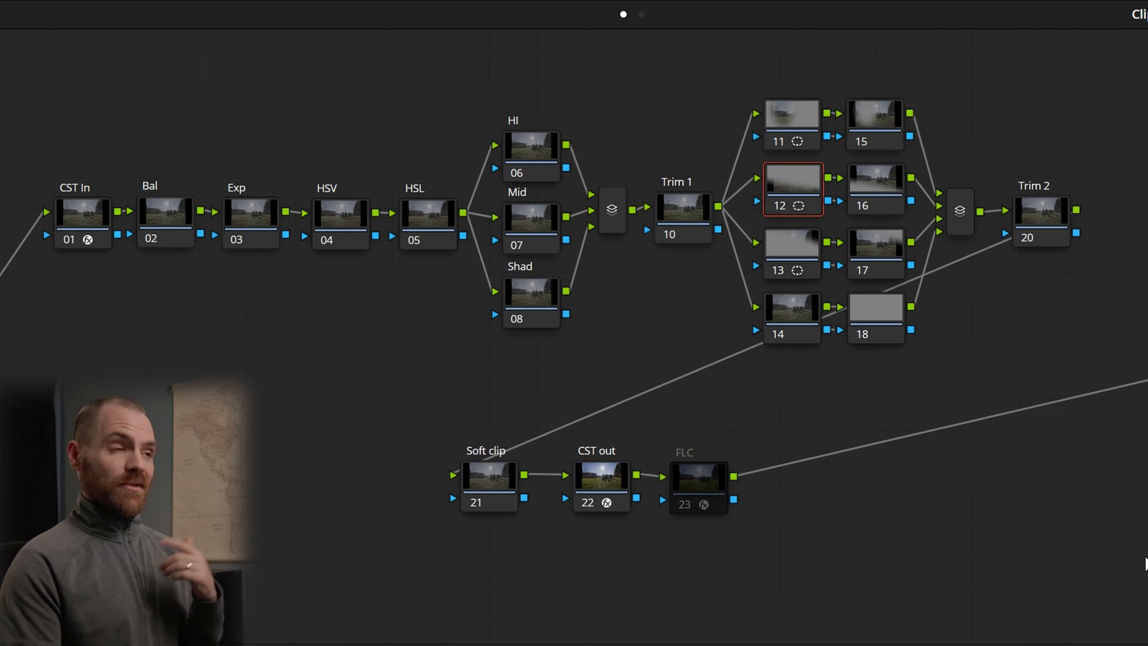
- Examine clip 01's node tree, going through the CST In, Bal, Exp and HSV nodes and highlighting the whole tree
click(79, 237)
click(146, 225)
click(244, 214)
click(334, 226)
drag(30, 133, 1097, 560)
click(1098, 563)
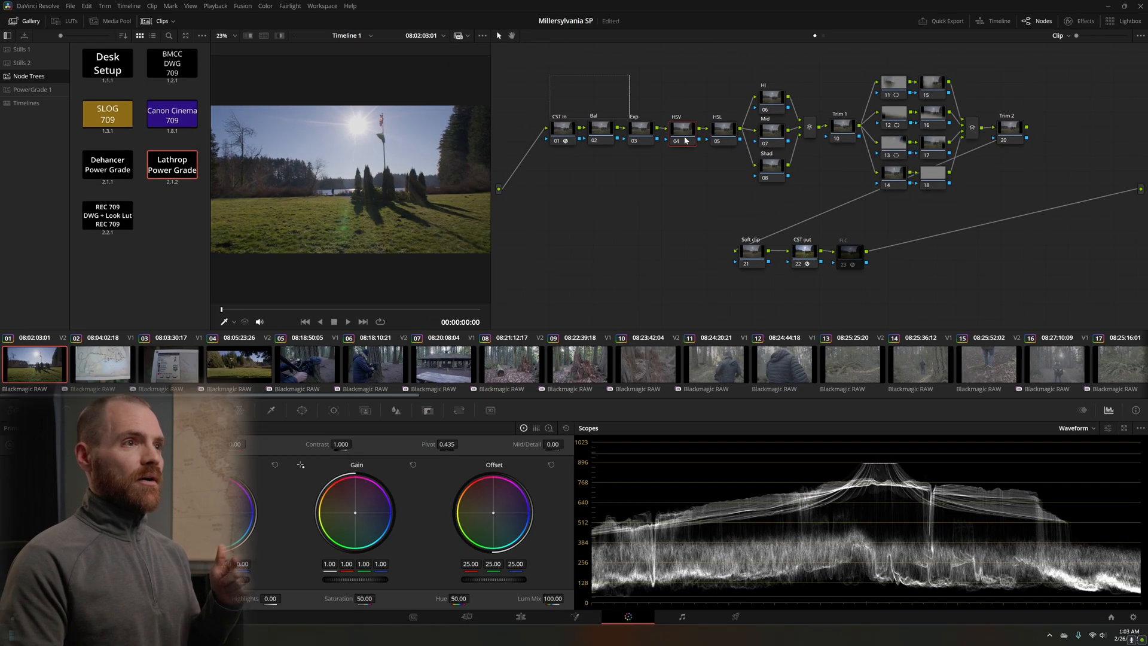
drag(685, 138, 1078, 288)
click(1075, 290)
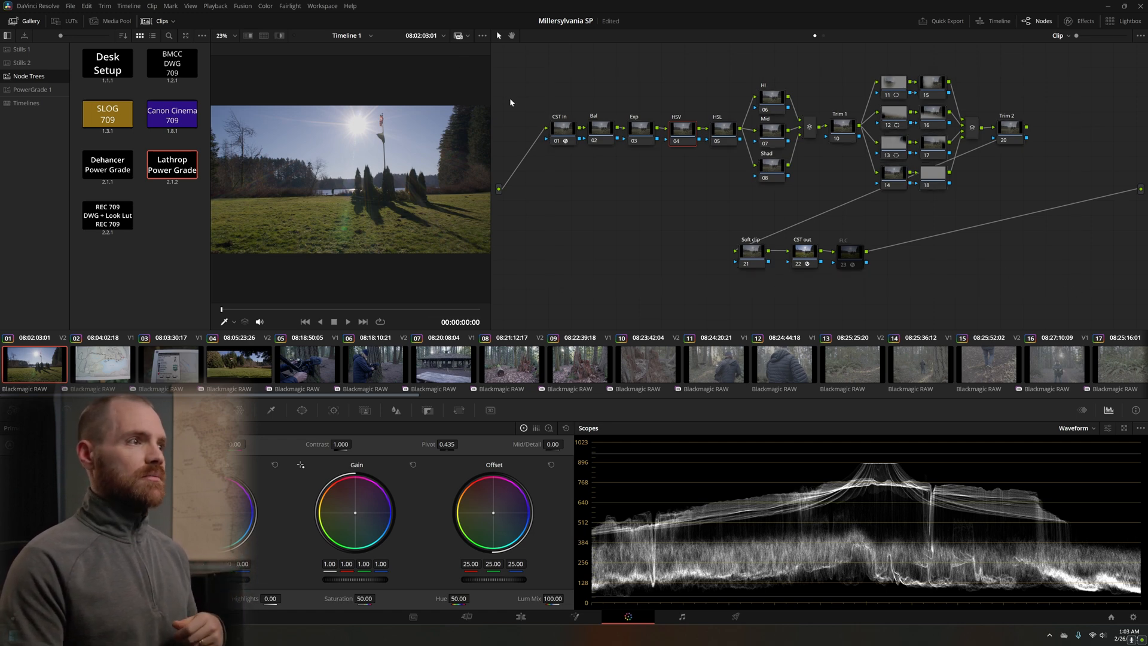
drag(521, 92, 1074, 306)
click(1069, 302)
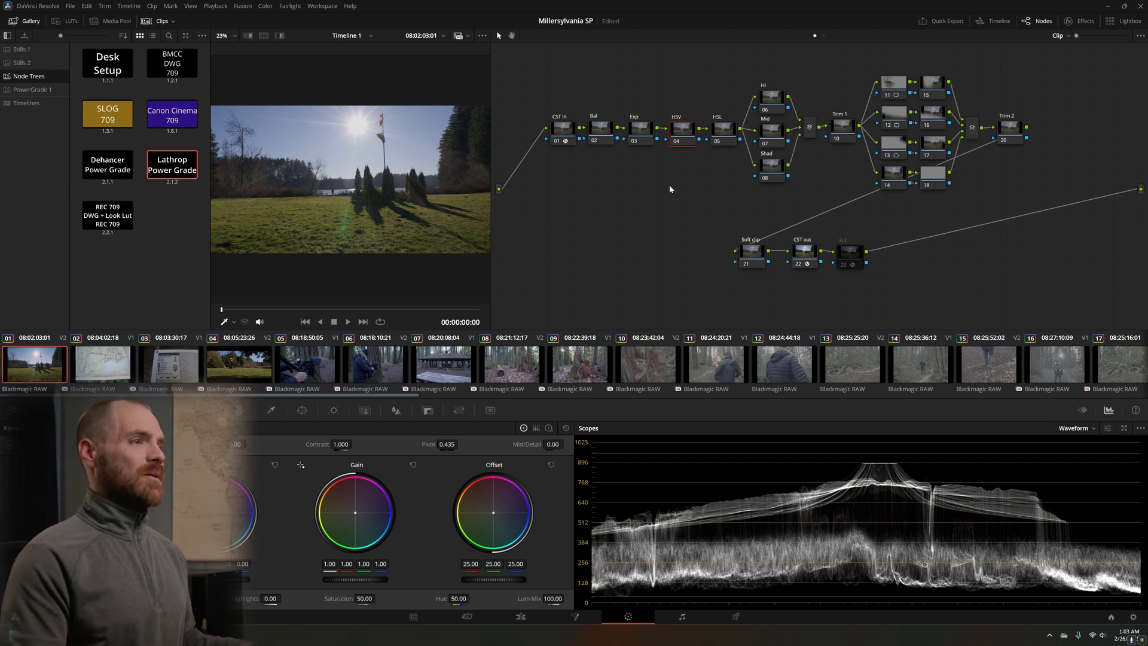
drag(529, 93, 980, 311)
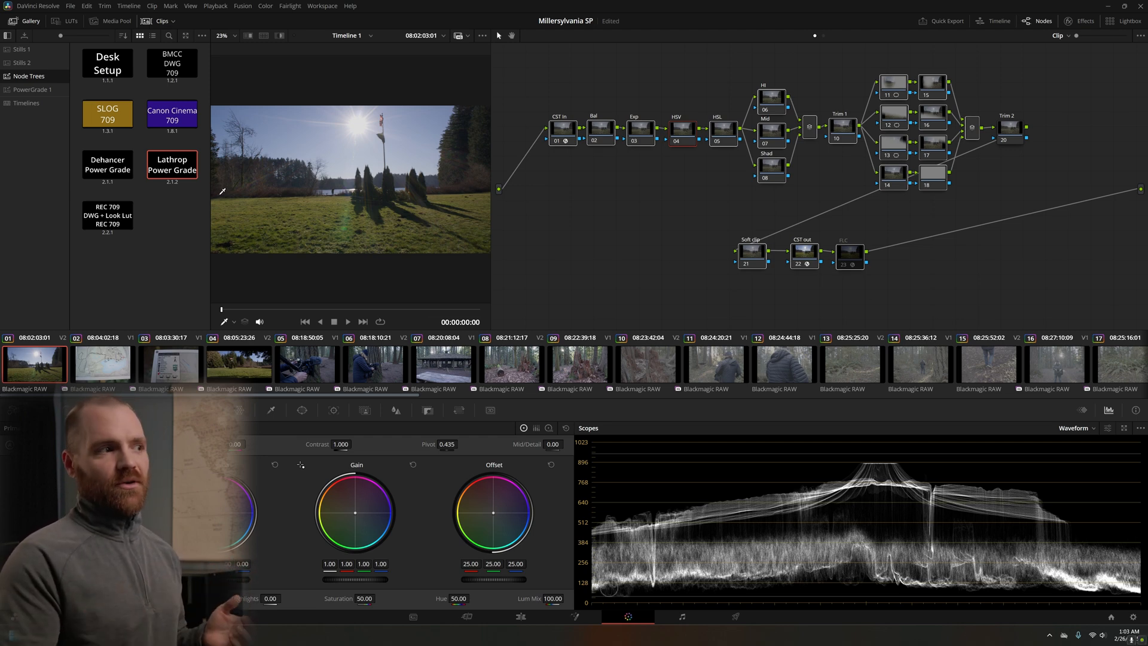
- Open the Stills 1 album and select the HSL node in clip 01's node tree
click(35, 49)
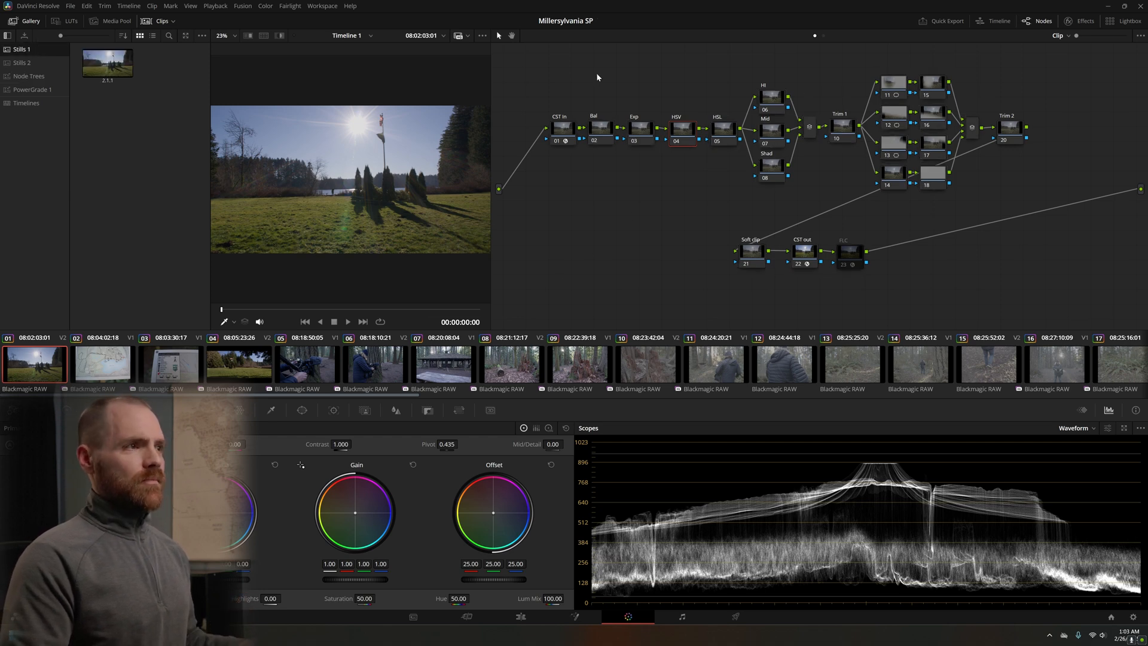
drag(564, 105, 1047, 295)
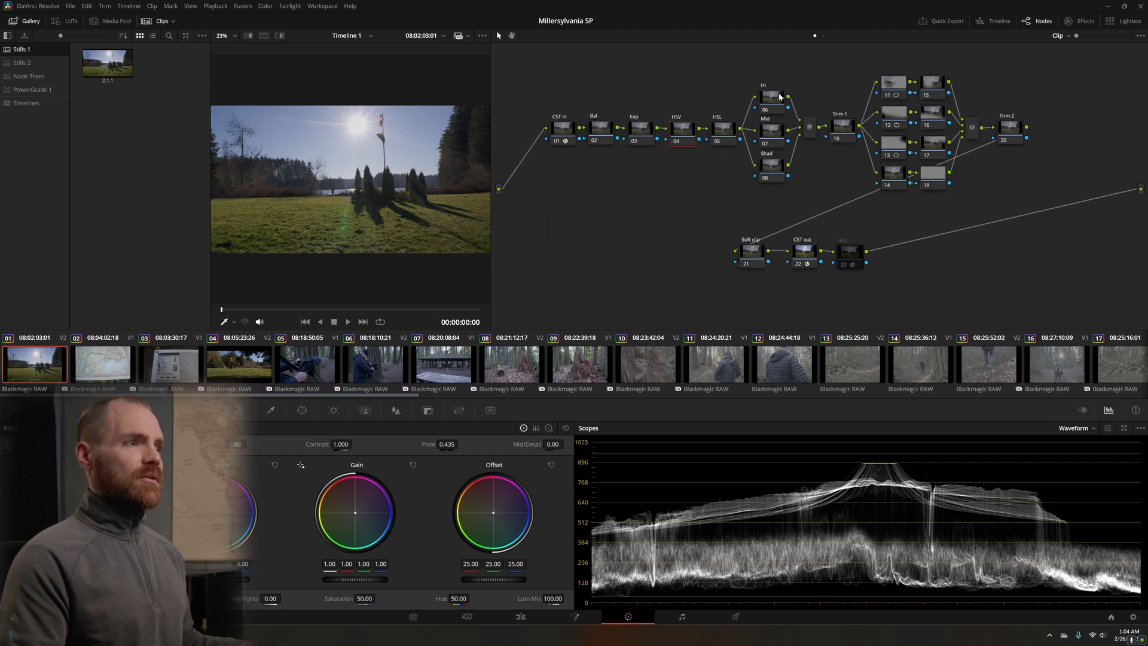
click(724, 129)
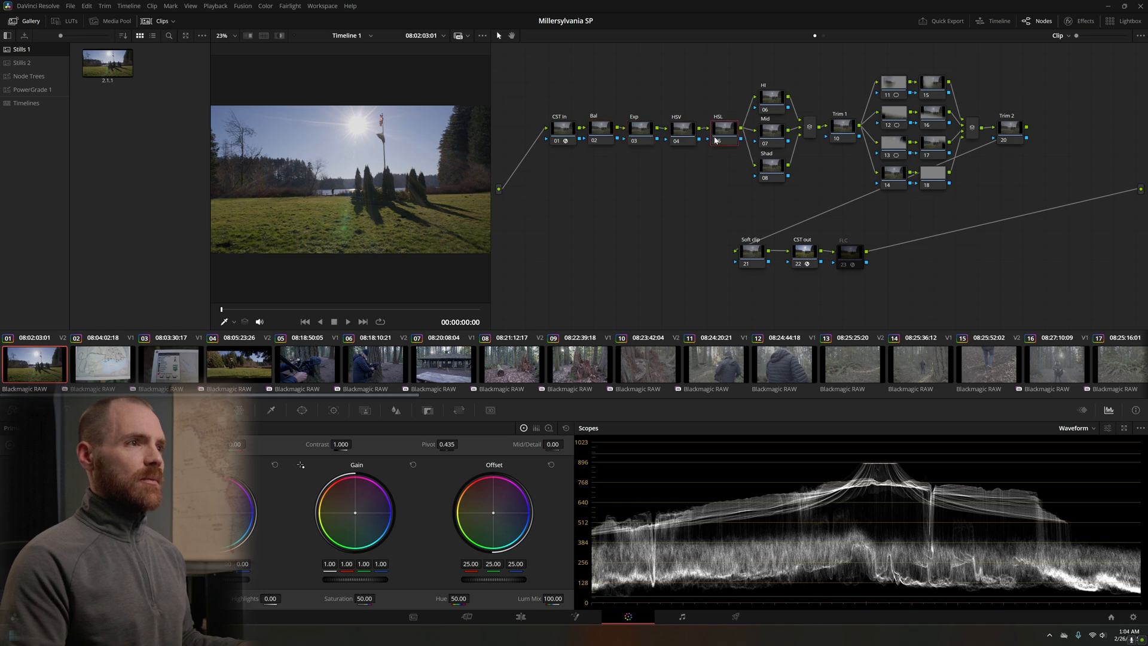
- Switch the node editor to timeline level and add a serial node
click(1064, 37)
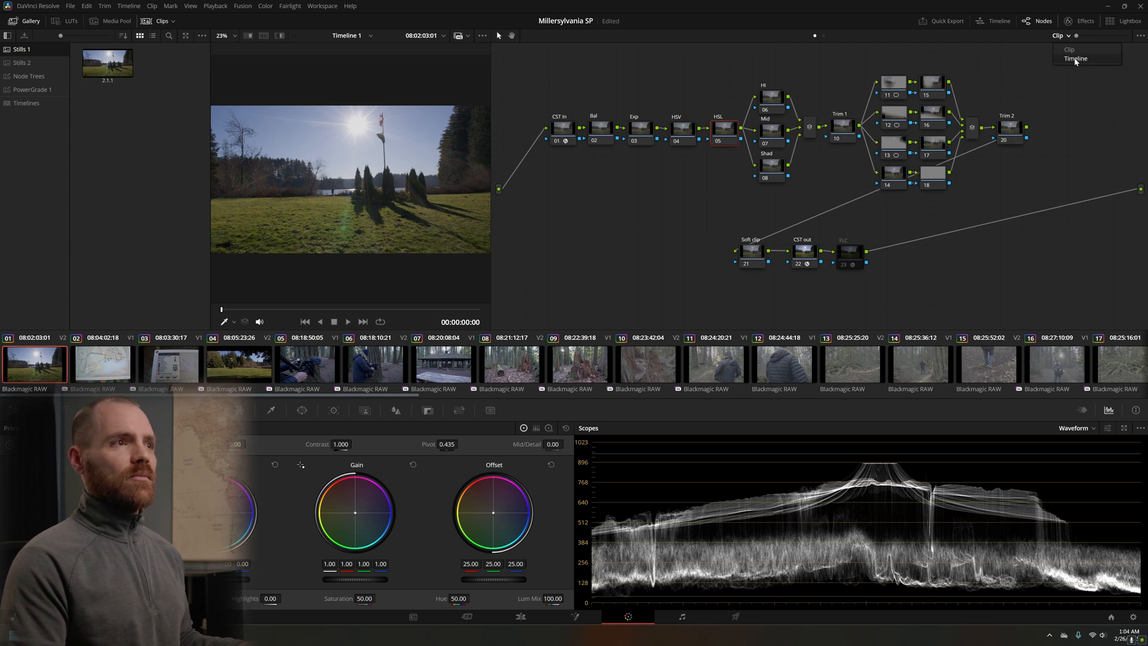
click(1075, 58)
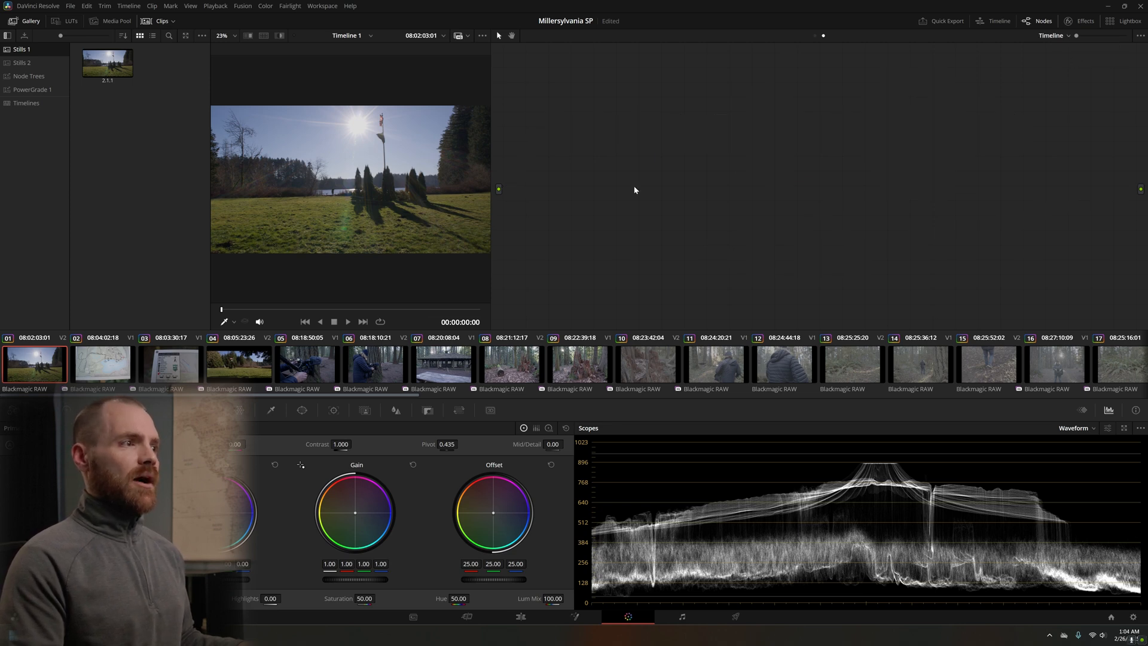
key(alt+s)
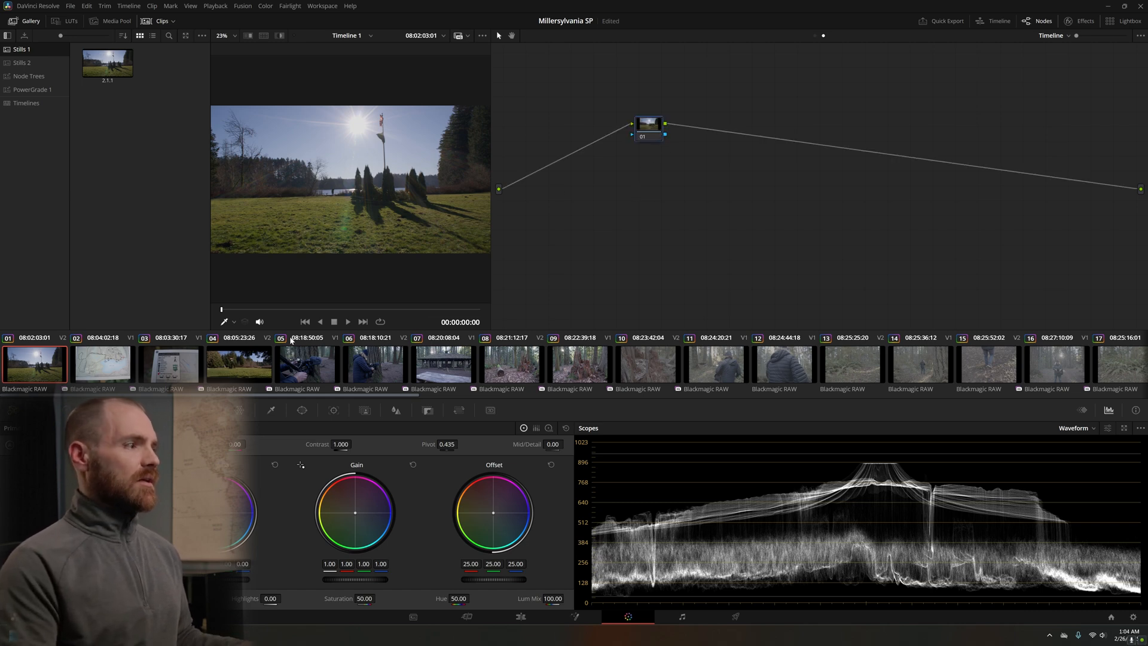
- Step through clips 03 to 07 to check that the timeline-level node appears on each one
click(171, 369)
click(244, 367)
click(308, 367)
click(376, 367)
click(443, 366)
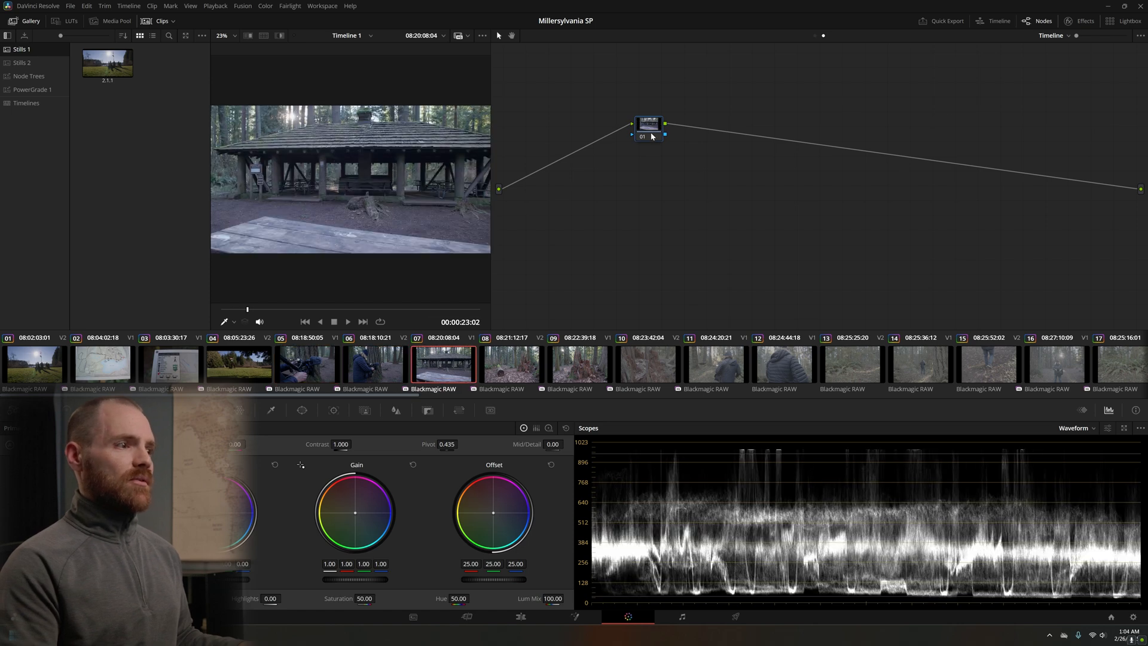
- Lower the timeline node's Offset to 3.15 on all channels, and check the effect on clips 01 to 06
drag(501, 584, 445, 583)
click(376, 366)
click(289, 367)
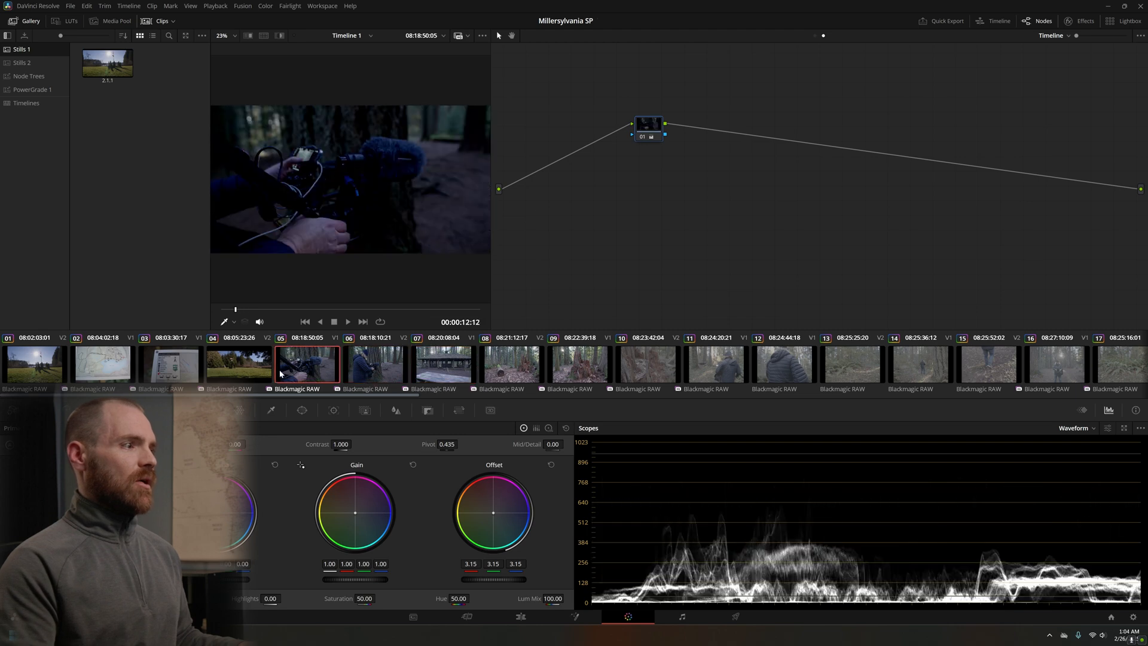
click(166, 370)
click(101, 367)
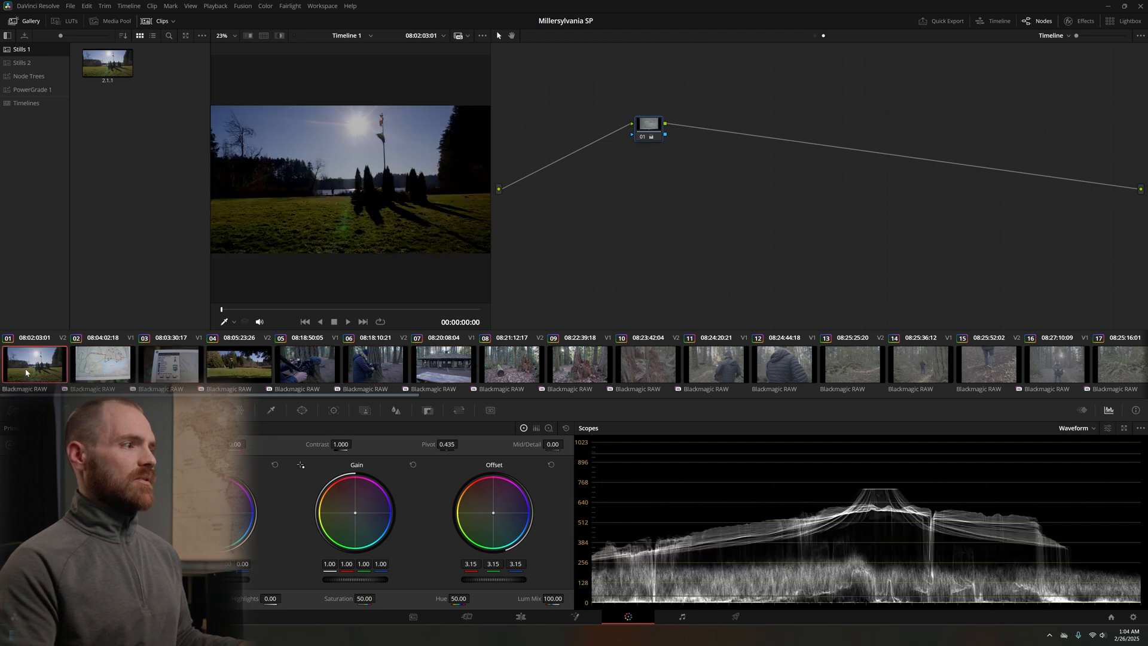
click(184, 373)
click(240, 368)
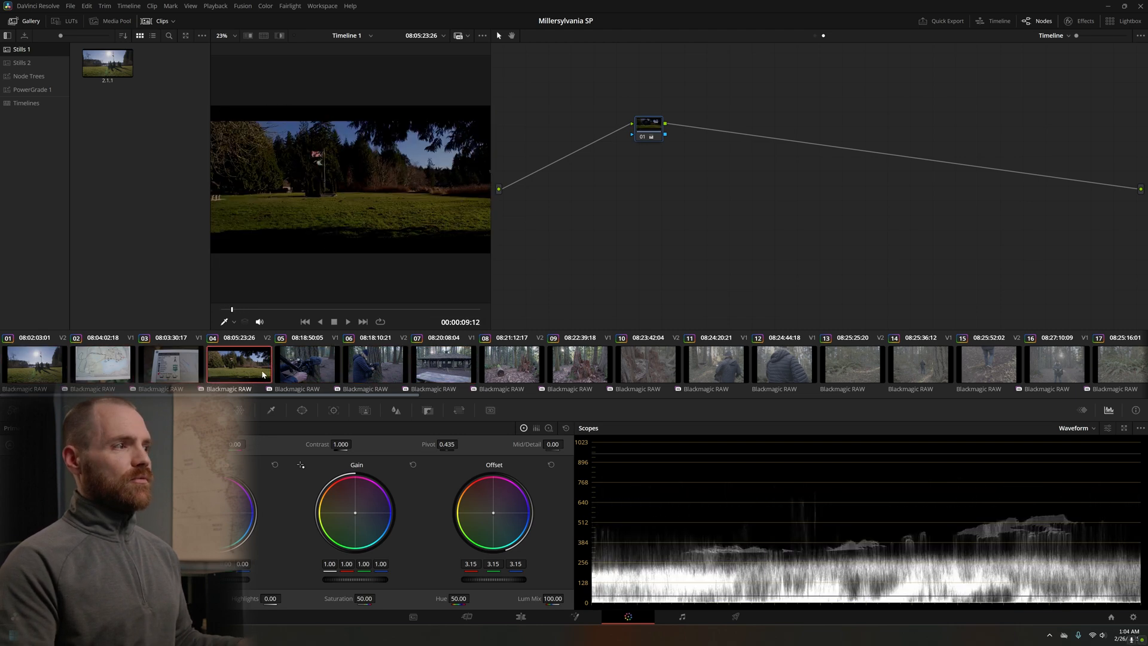
- Raise the Gain of clip 05's Bal node to 2.94 at clip level, and compare the clip with clip 06
click(317, 371)
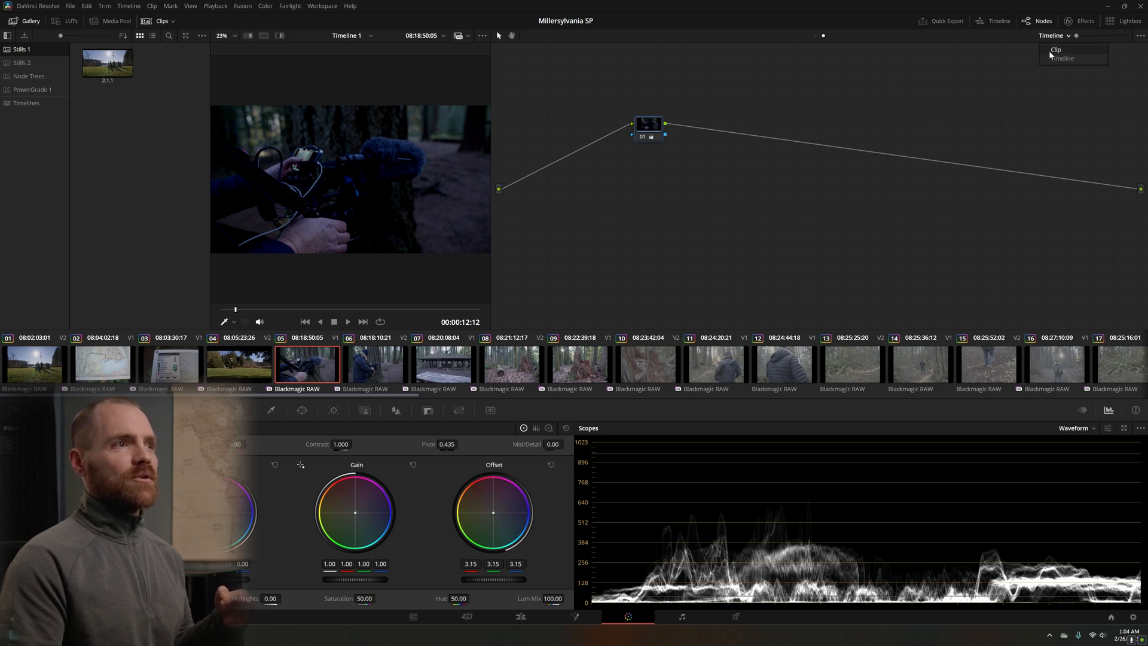
click(1052, 53)
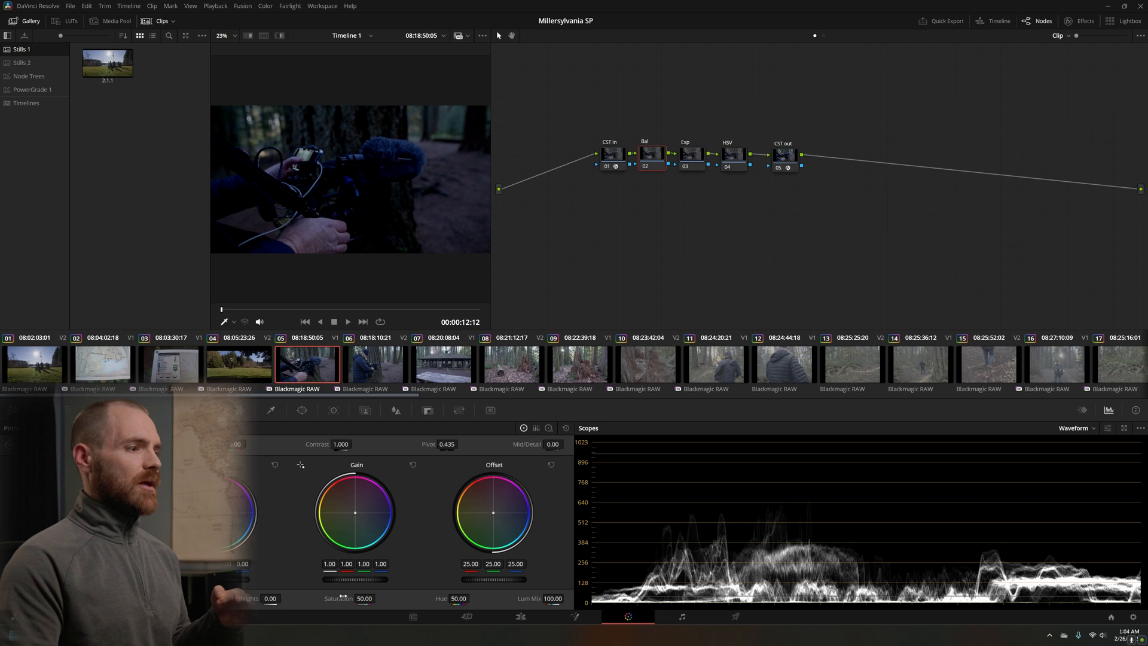
drag(342, 596, 383, 597)
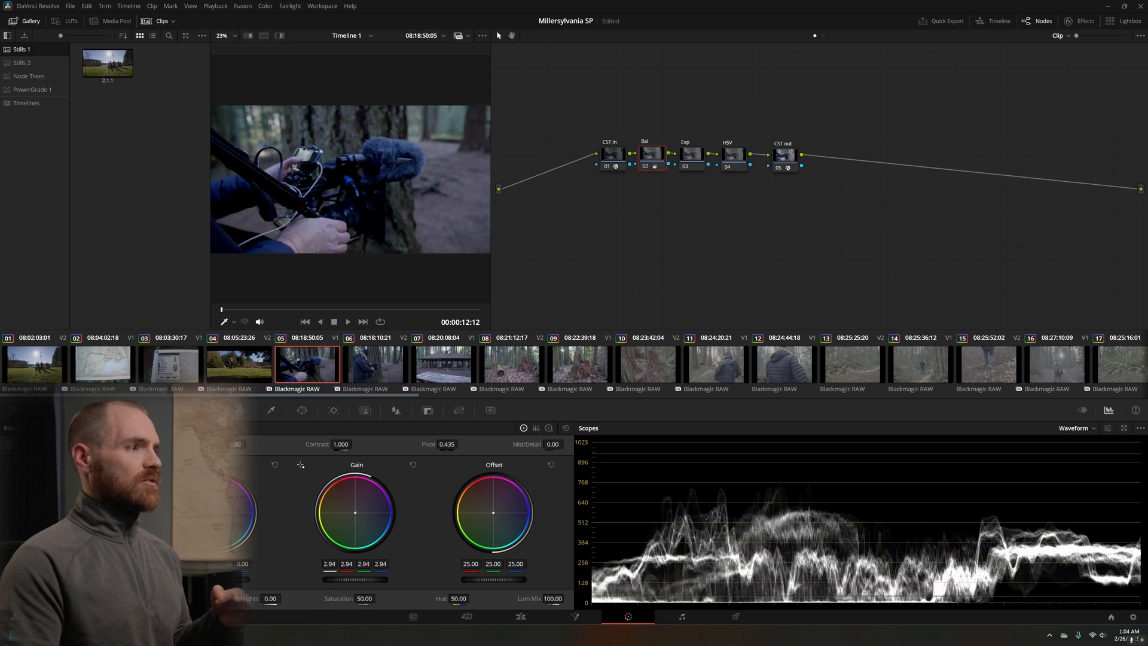
click(360, 371)
click(329, 370)
click(372, 371)
click(311, 369)
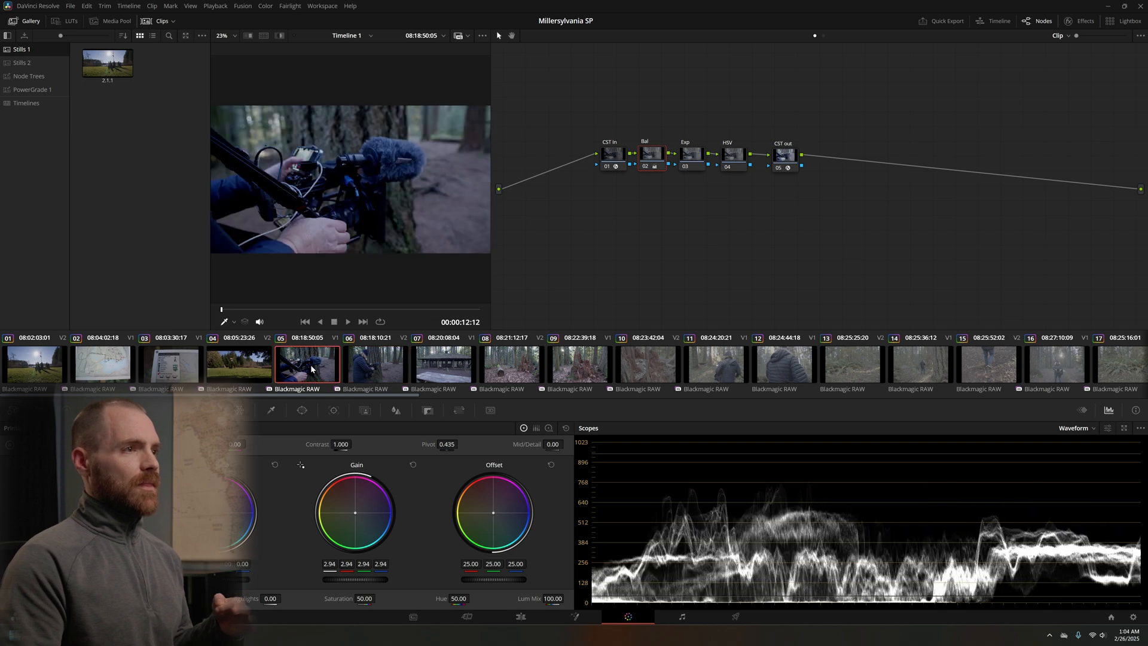
- Switch the node editor from clip level back to timeline level
click(1067, 37)
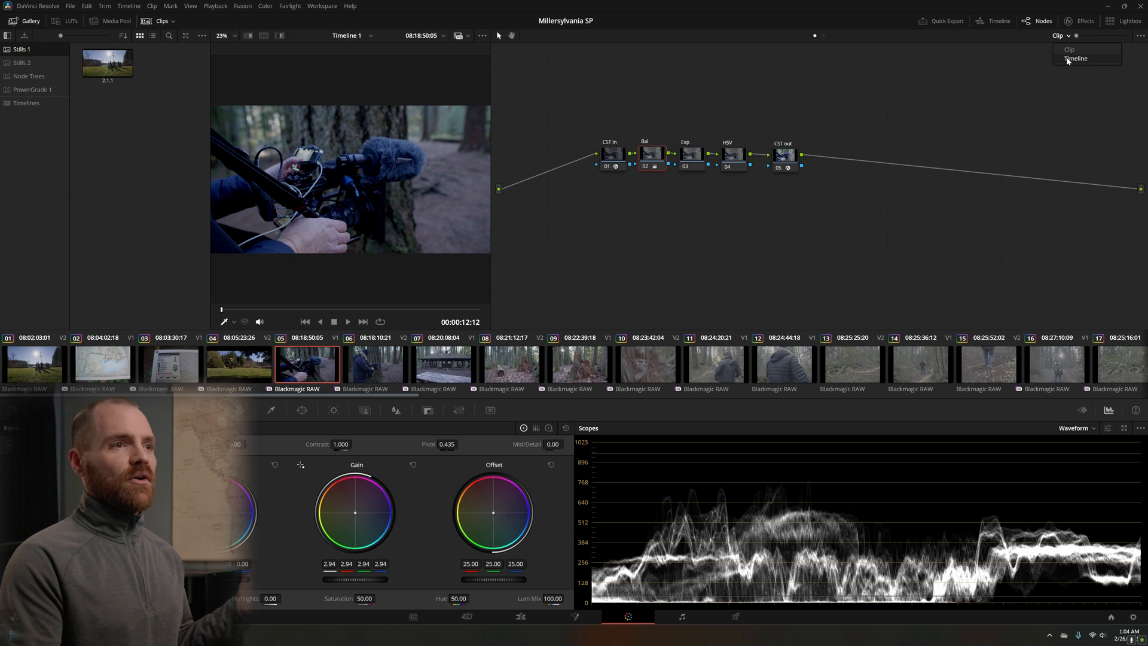
click(1067, 58)
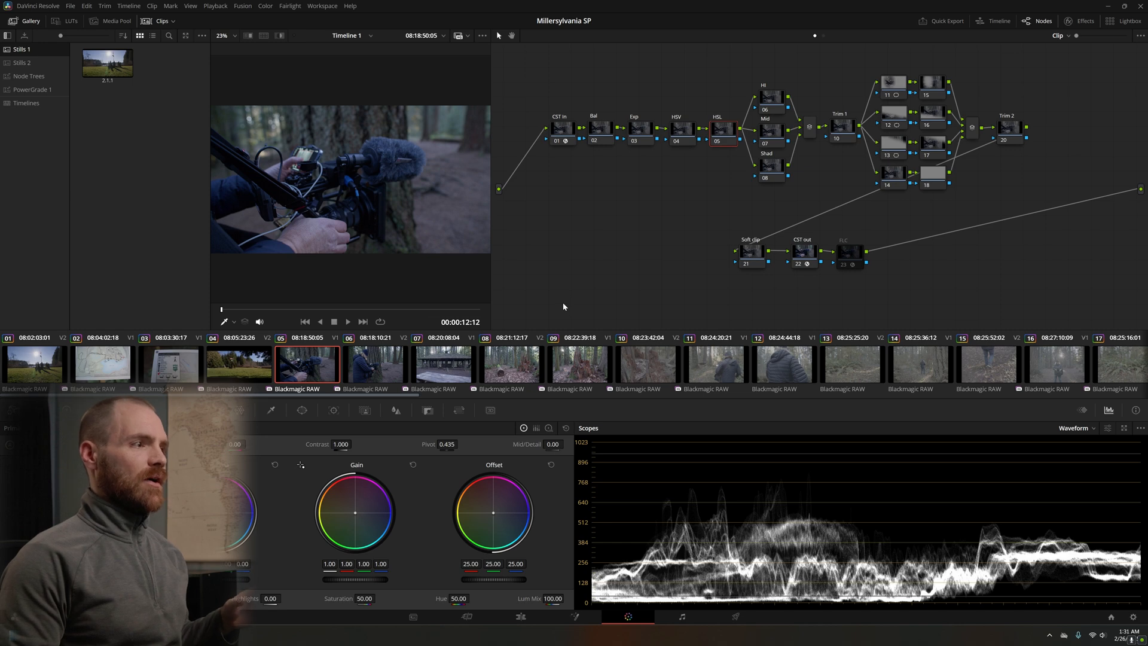
- Select clips 01 to 04 together with clips 06, 08, 10 and 12, and return to clip 01 alone
click(223, 370)
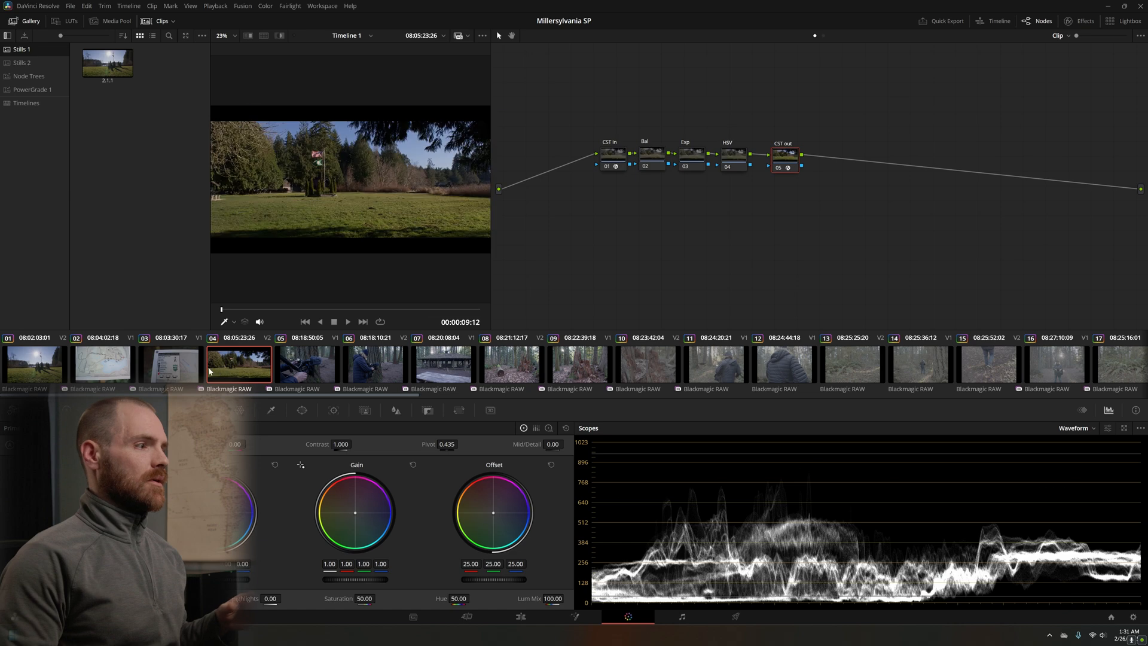
click(51, 370)
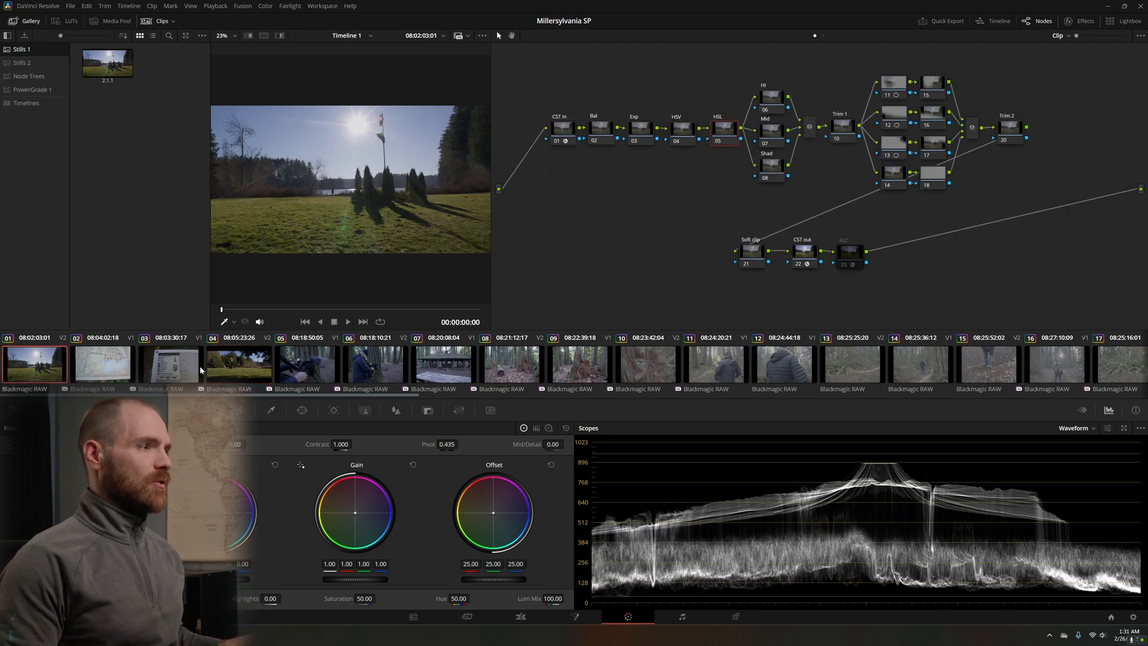
shift+click(243, 374)
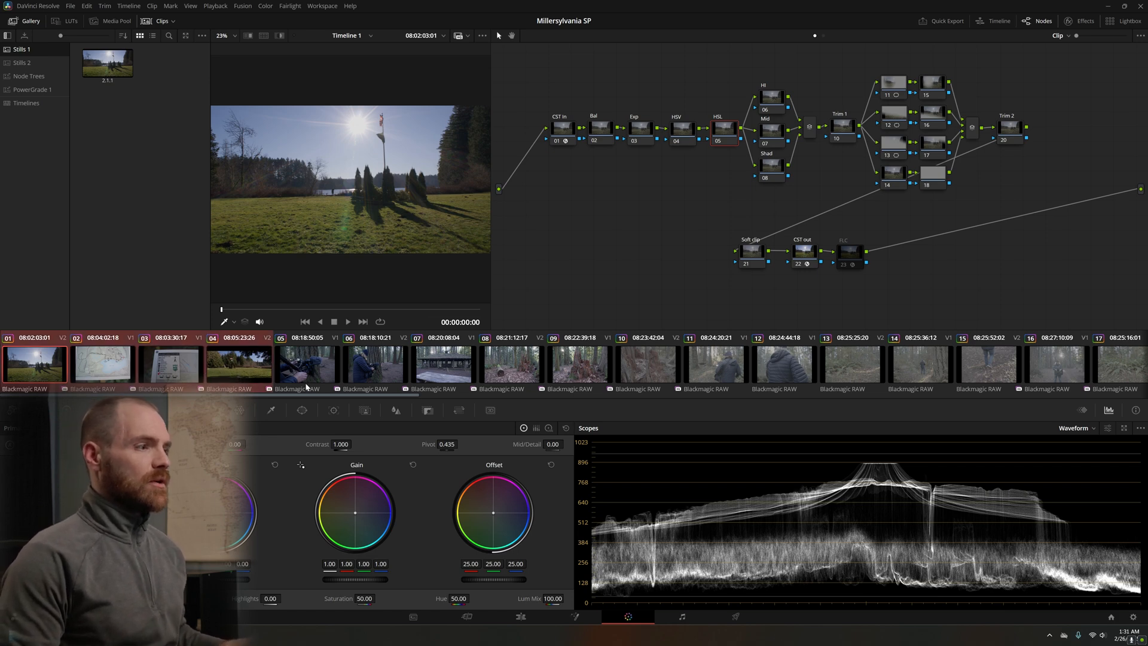
ctrl+click(375, 363)
ctrl+click(514, 361)
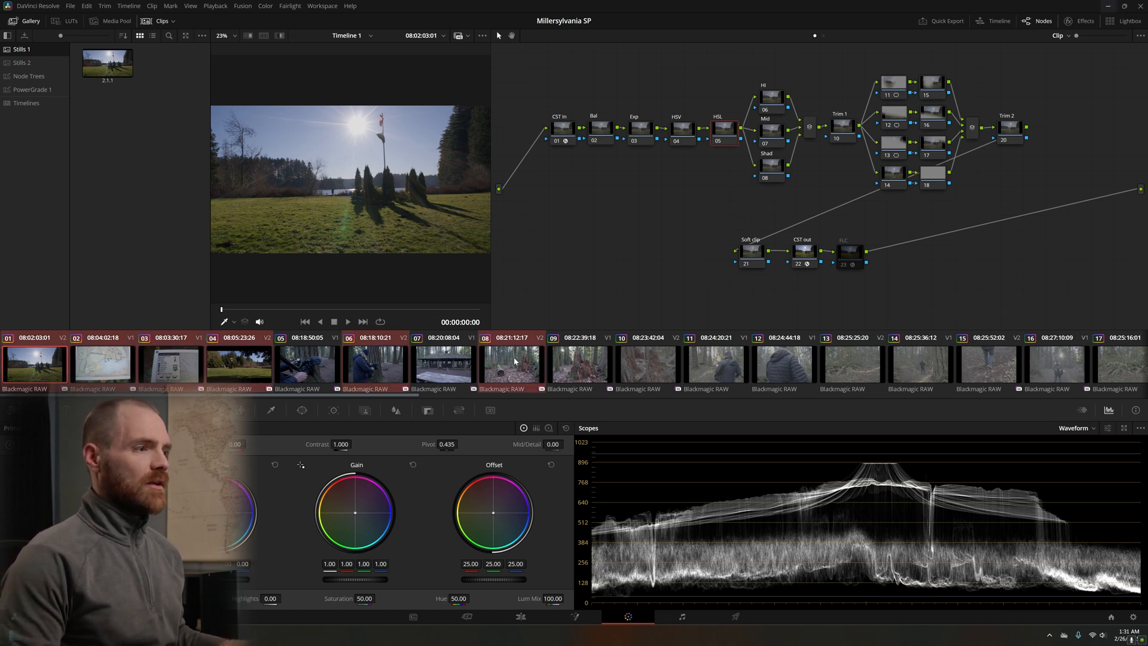
ctrl+click(659, 366)
ctrl+click(781, 367)
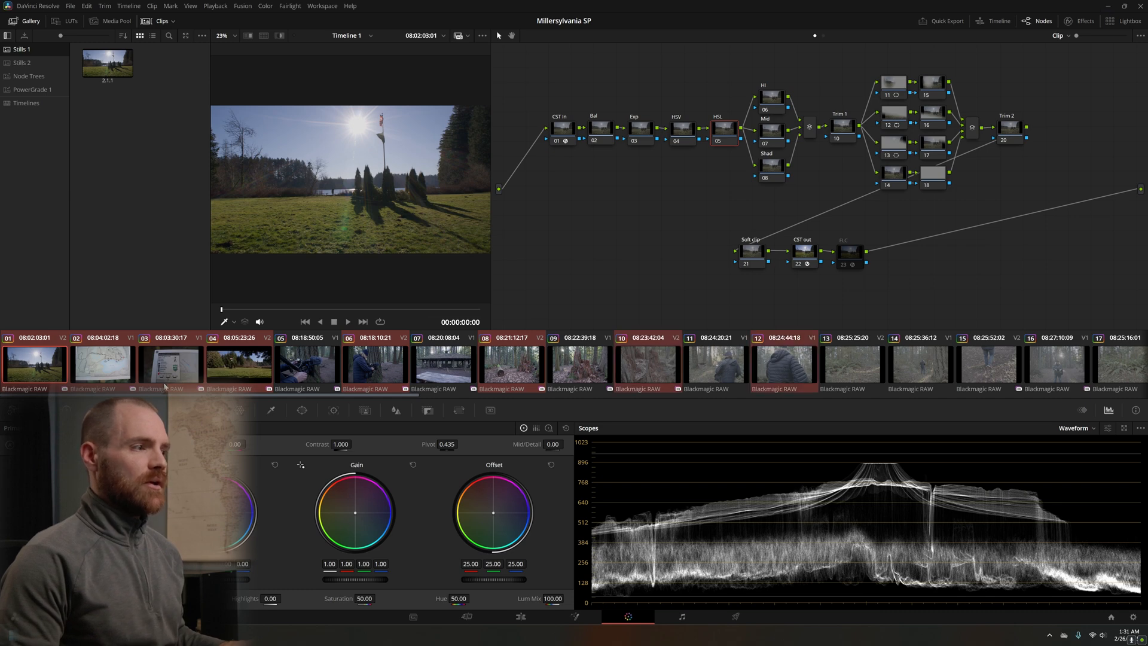
click(311, 366)
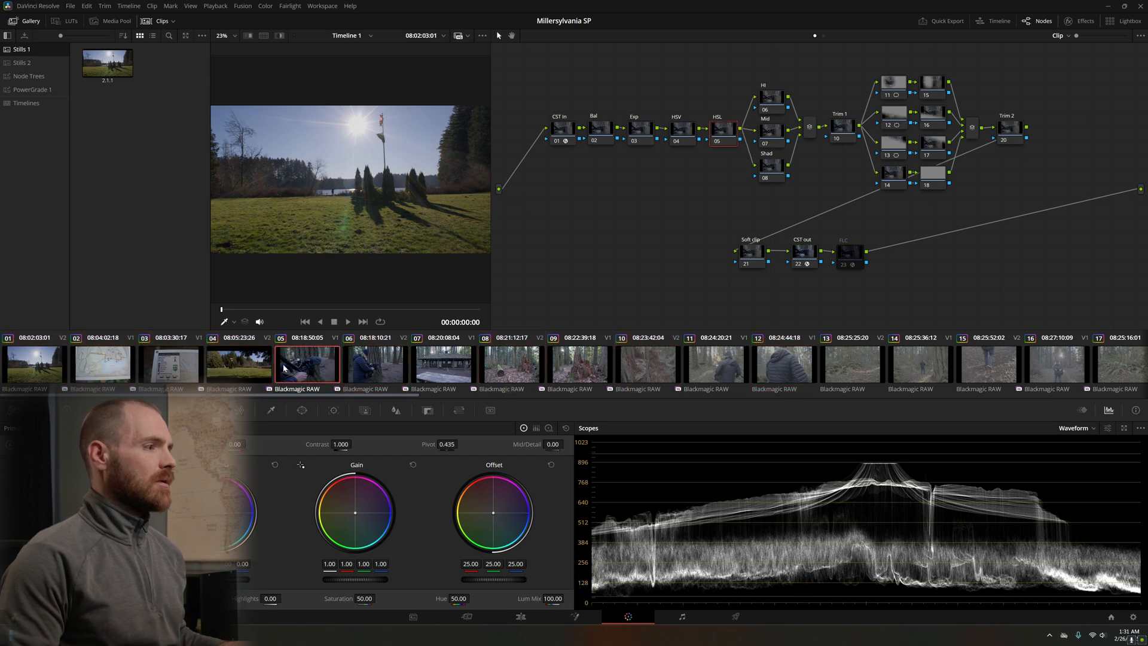
click(47, 366)
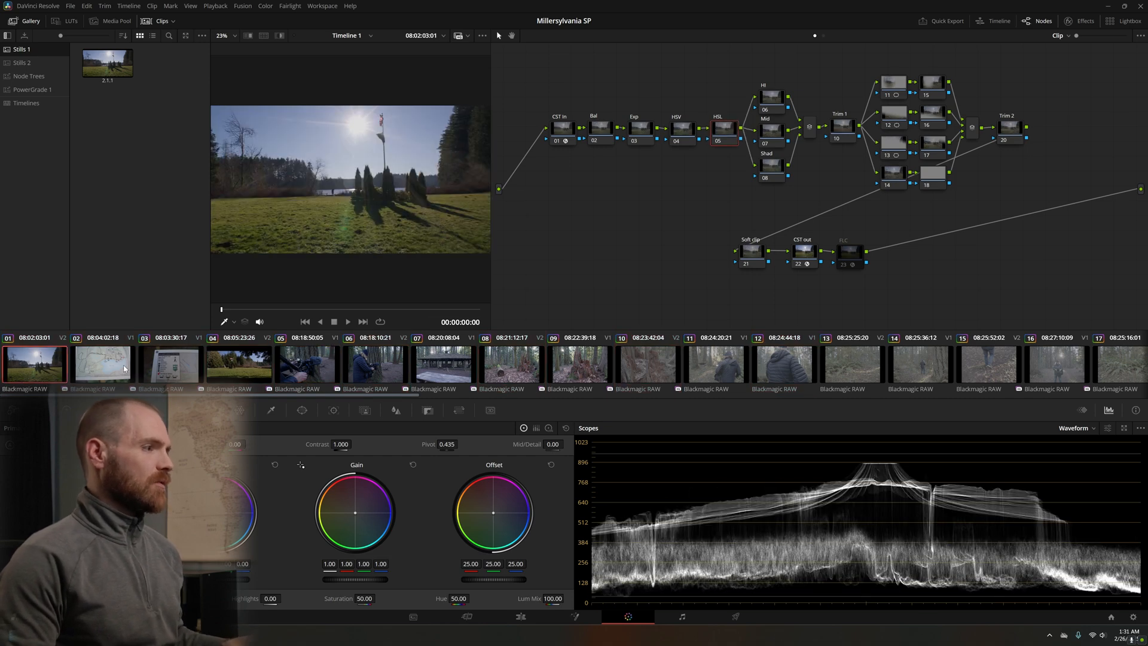
- Select clips 01 to 04 and add them to a new group named Intro
shift+click(242, 369)
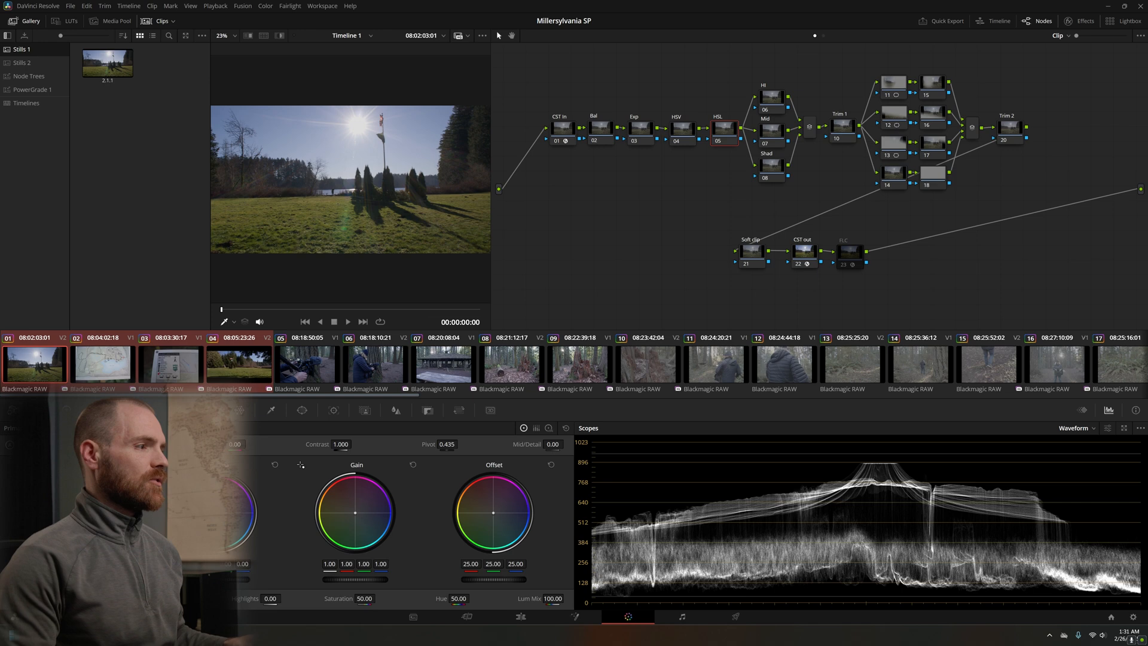
right_click(232, 367)
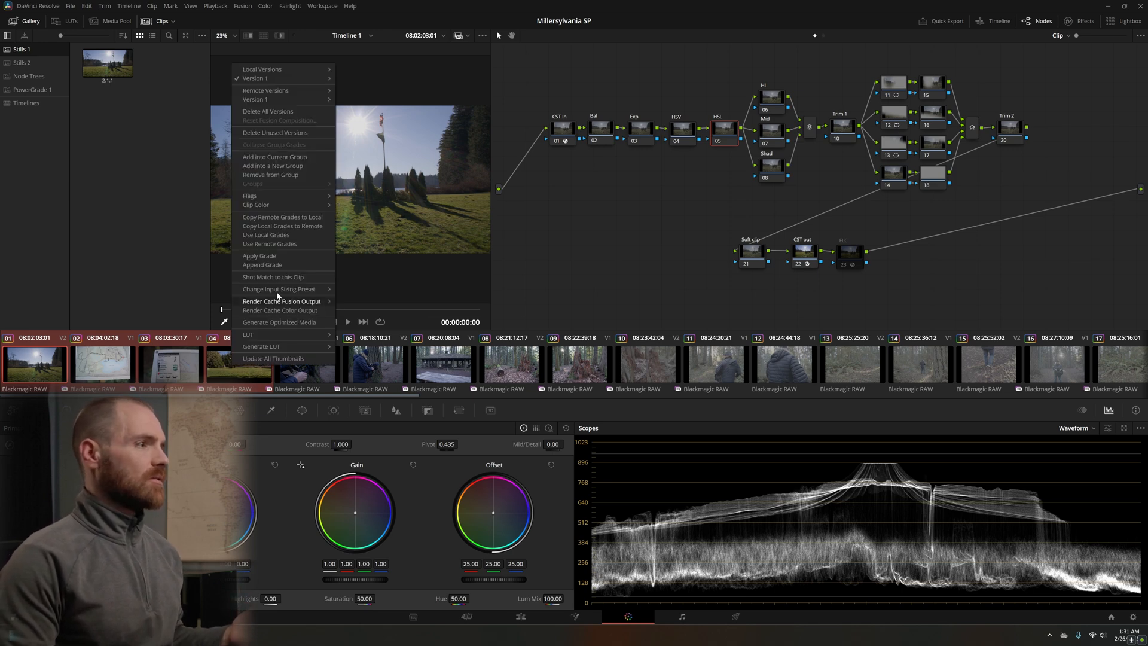
click(287, 166)
text(Intro)
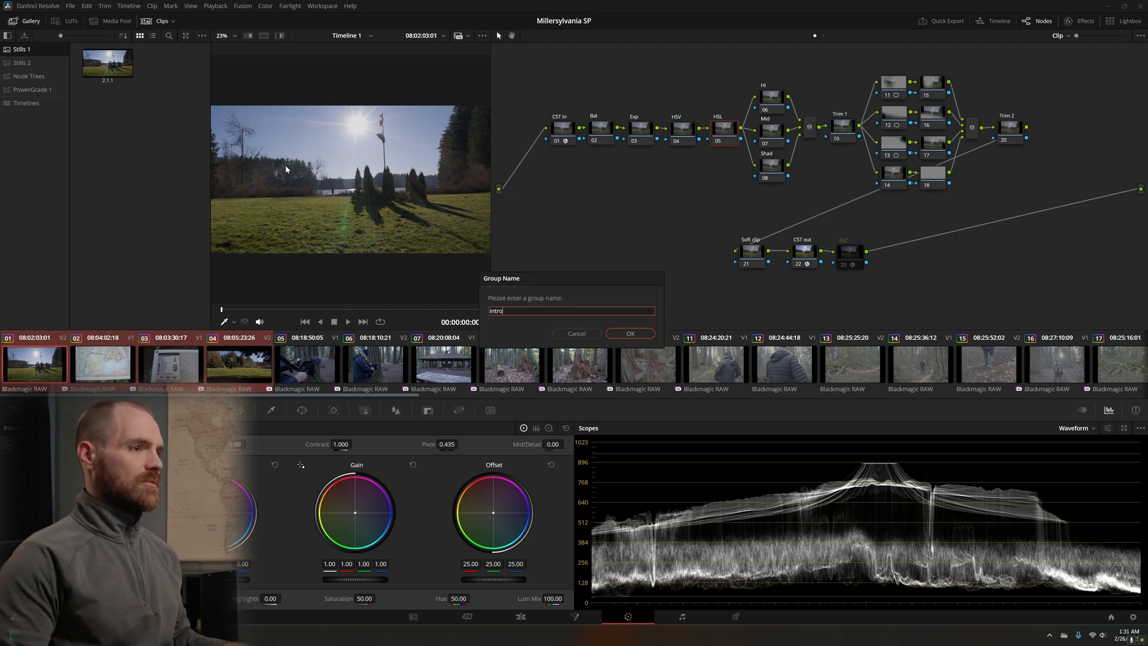
click(647, 335)
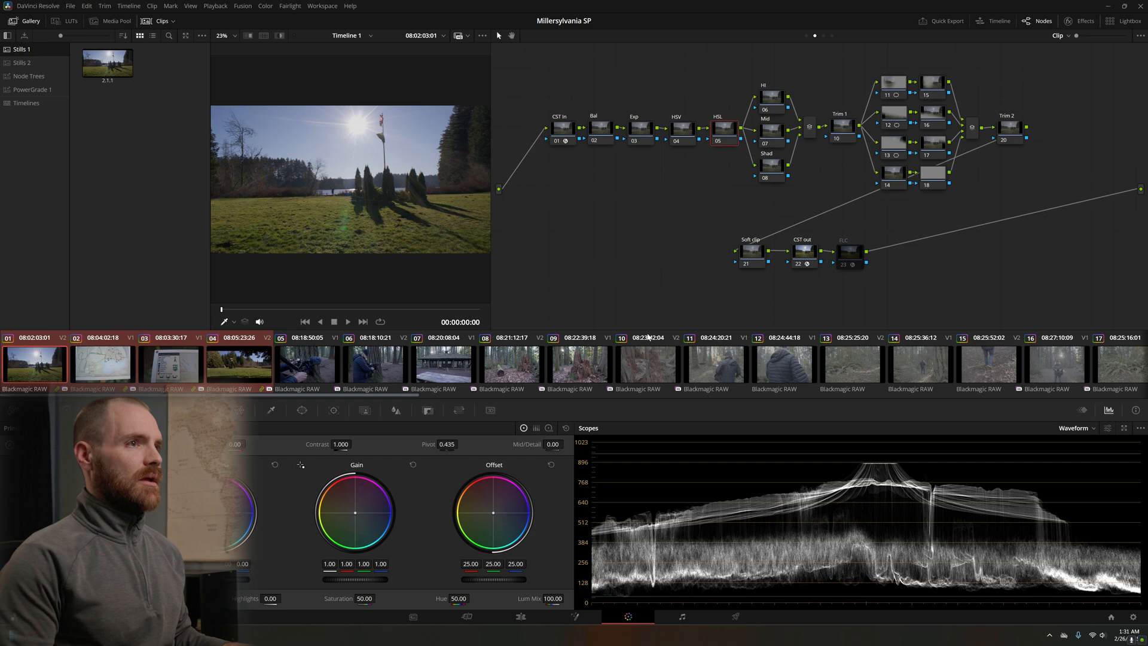
- View the group's pre-clip node graph, and return to clip level to look through the clip graphs up to clip 04
click(1068, 37)
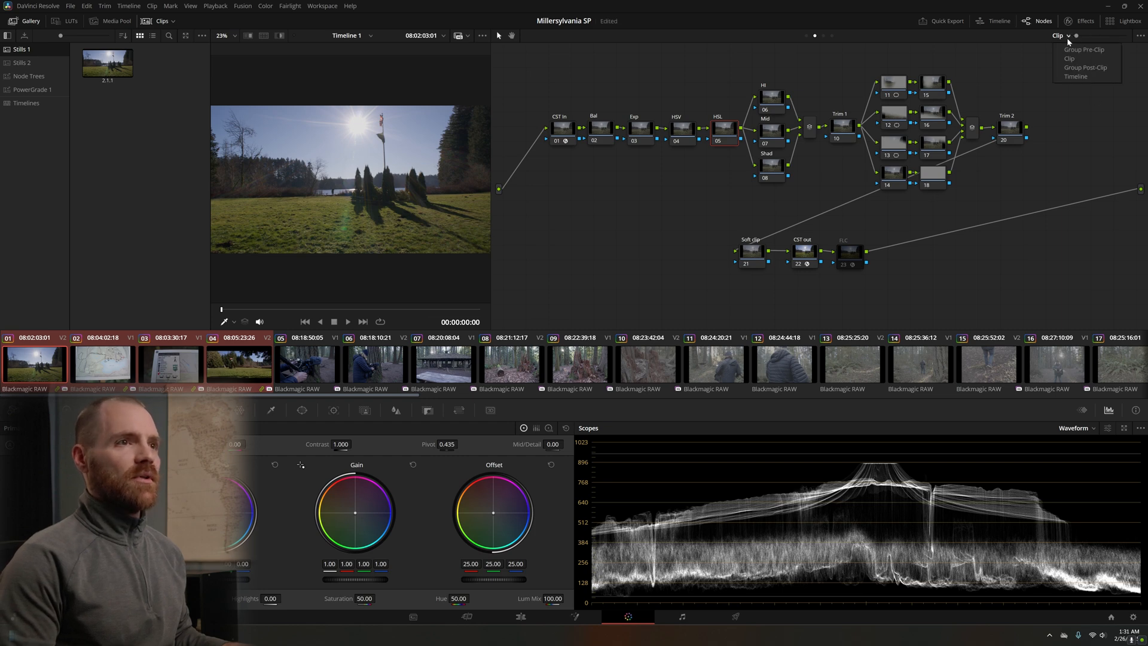
click(1074, 53)
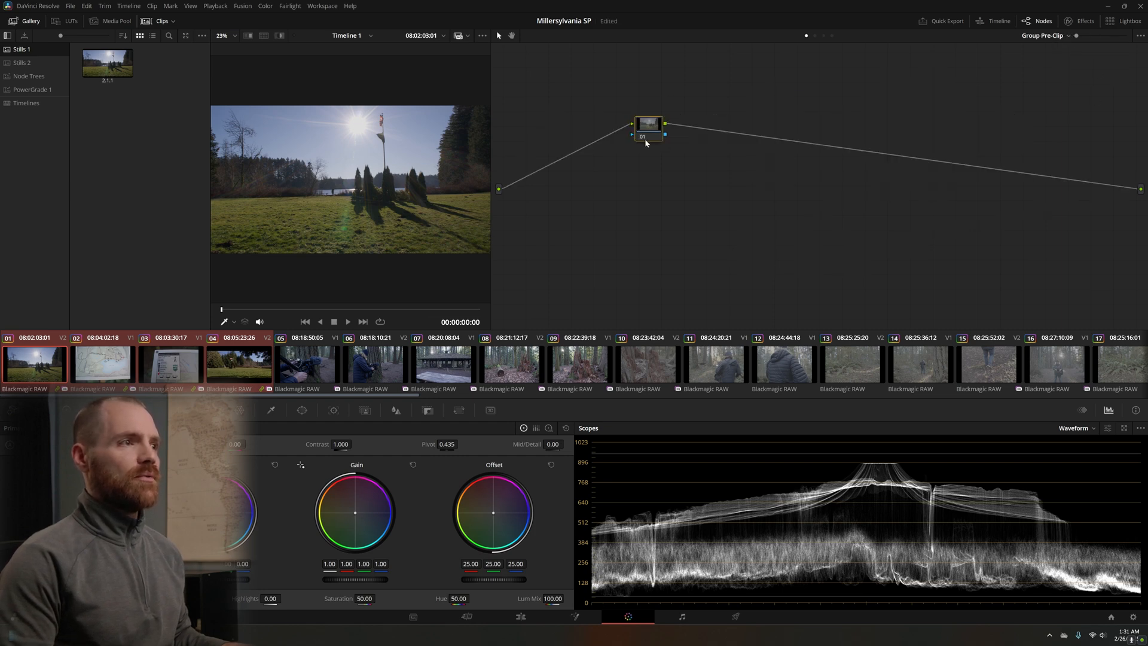
click(1046, 58)
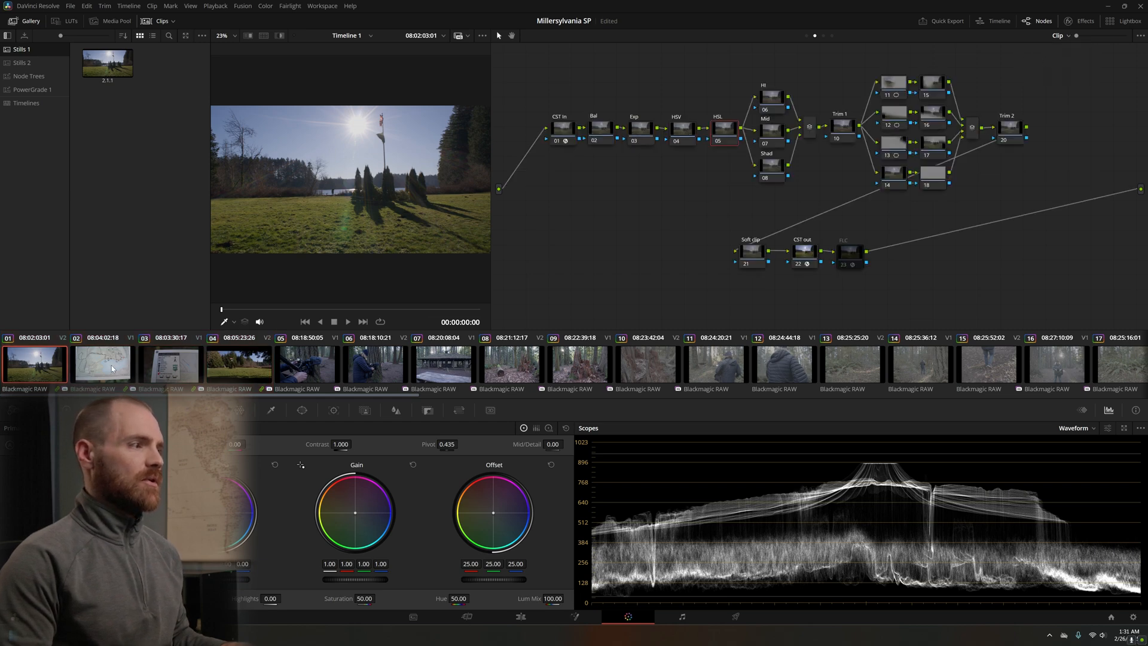
key(Down)
key(Down)
key(Down)
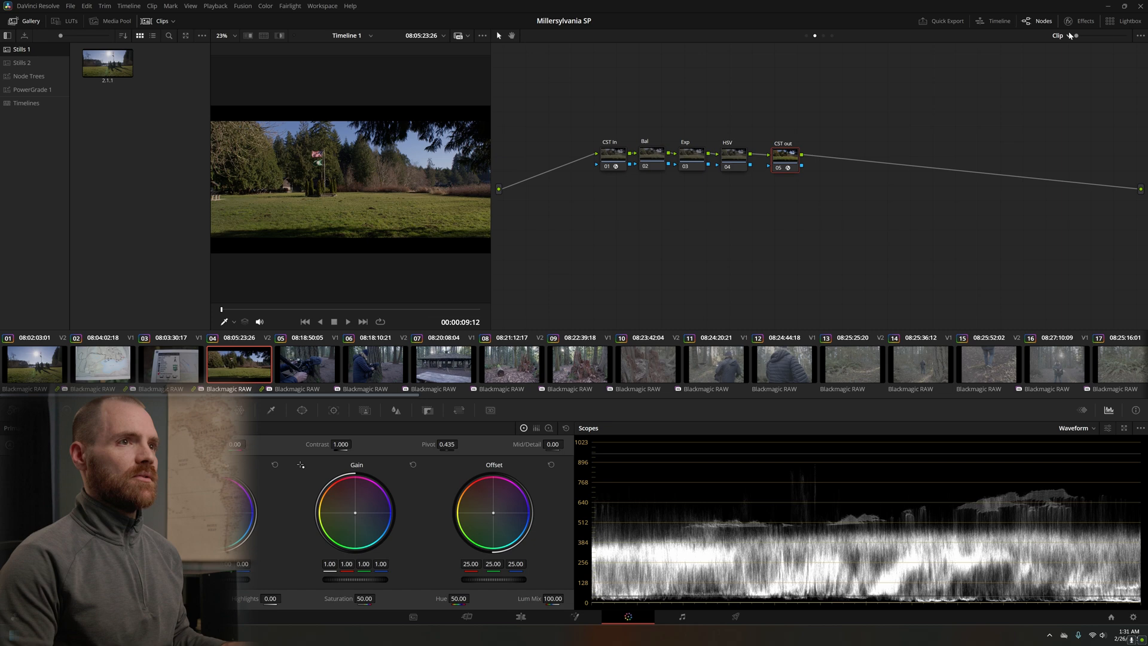
- At Group Post-Clip level, shift the node's Gain toward orange with red 1.33, green 0.94 and blue 0.66
click(1056, 37)
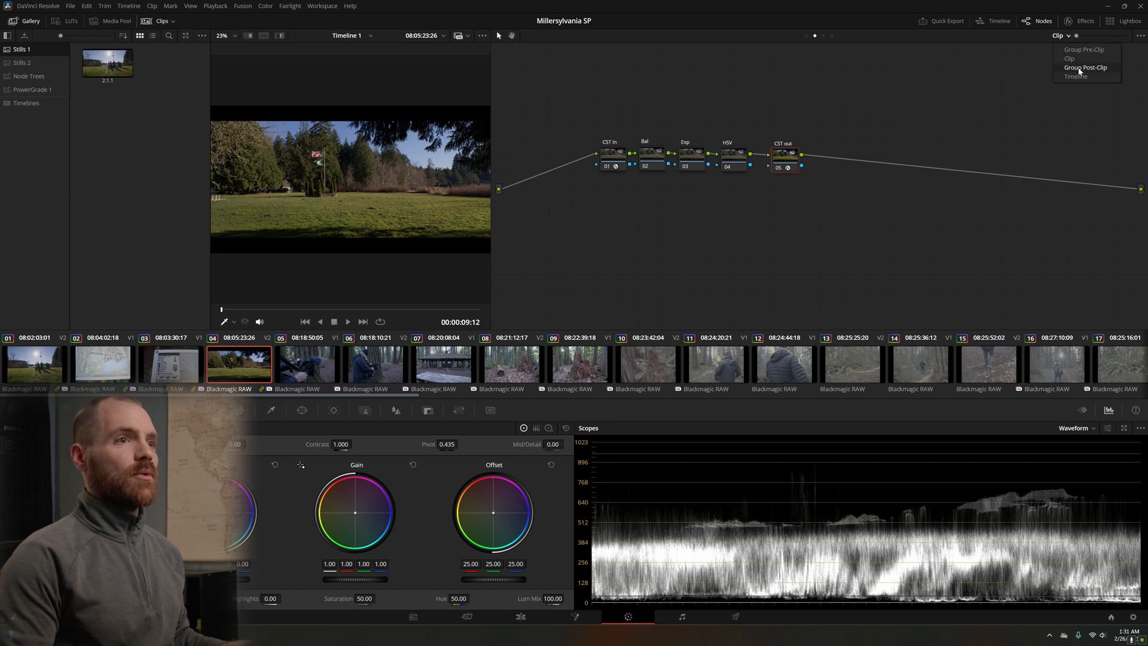
click(1079, 71)
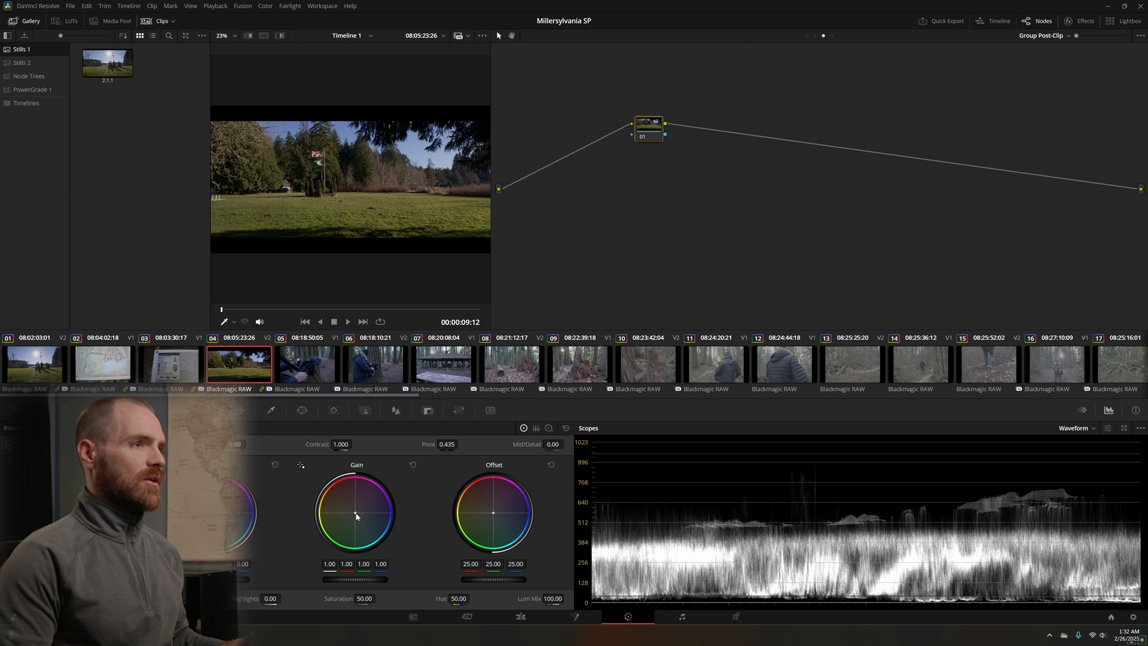
drag(357, 515, 352, 508)
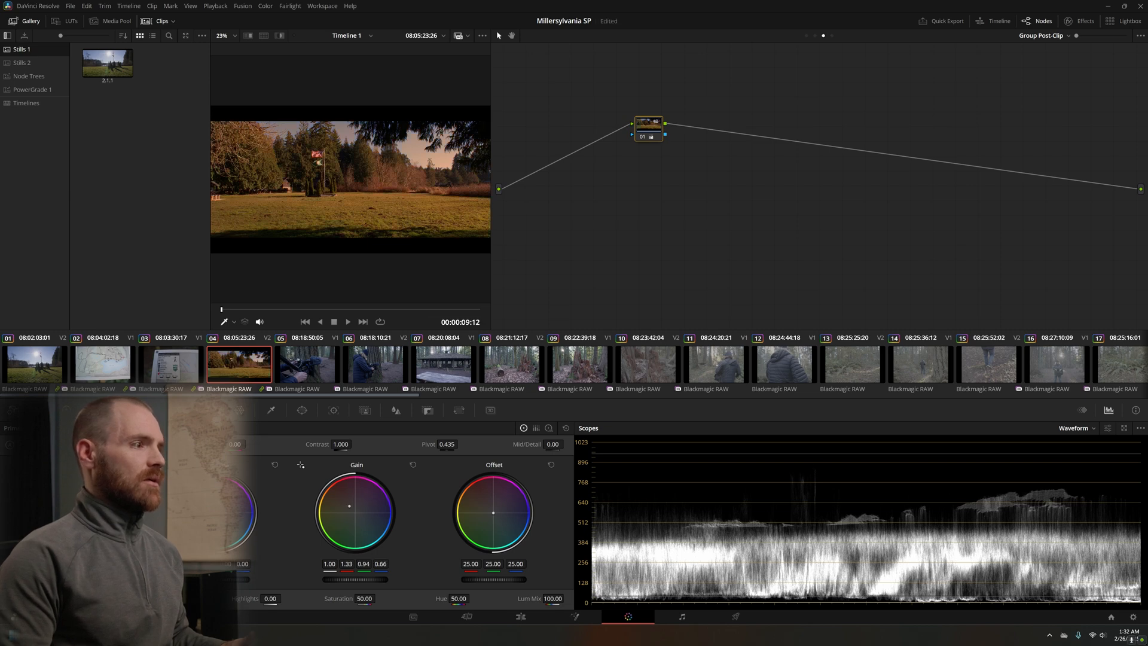
- Compare the grouped clips 01 to 04 with the ungrouped clips 05 to 08 to see where the post-clip tint applies
click(166, 368)
click(120, 367)
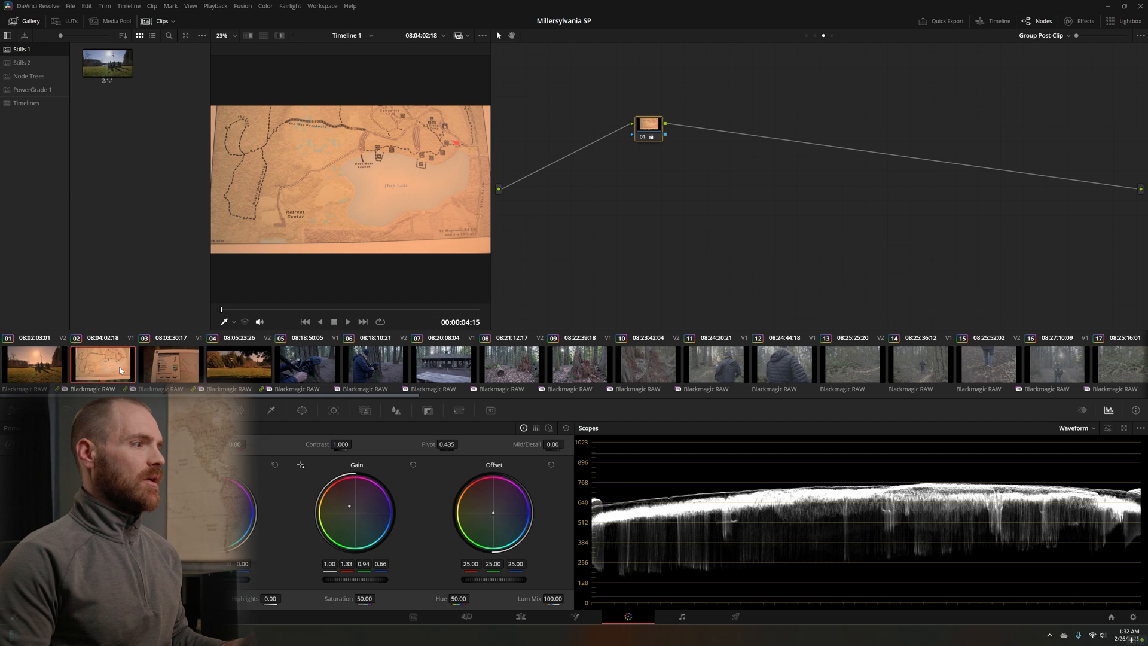
click(34, 369)
click(81, 372)
click(168, 372)
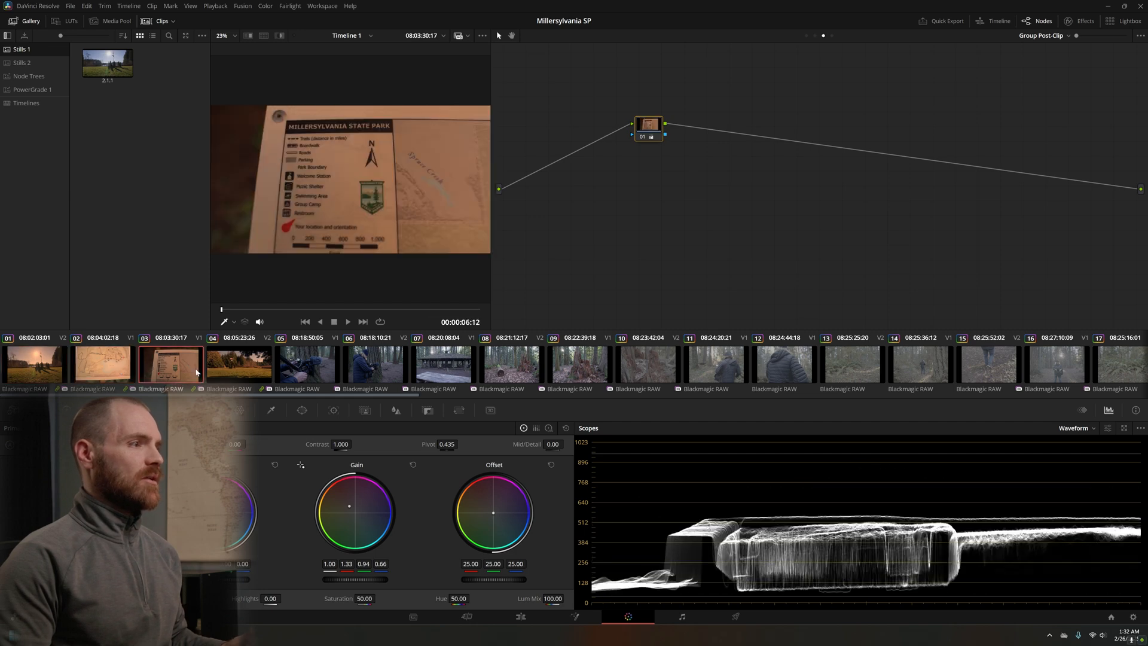
click(257, 374)
click(316, 369)
click(384, 366)
click(454, 367)
click(510, 369)
click(441, 369)
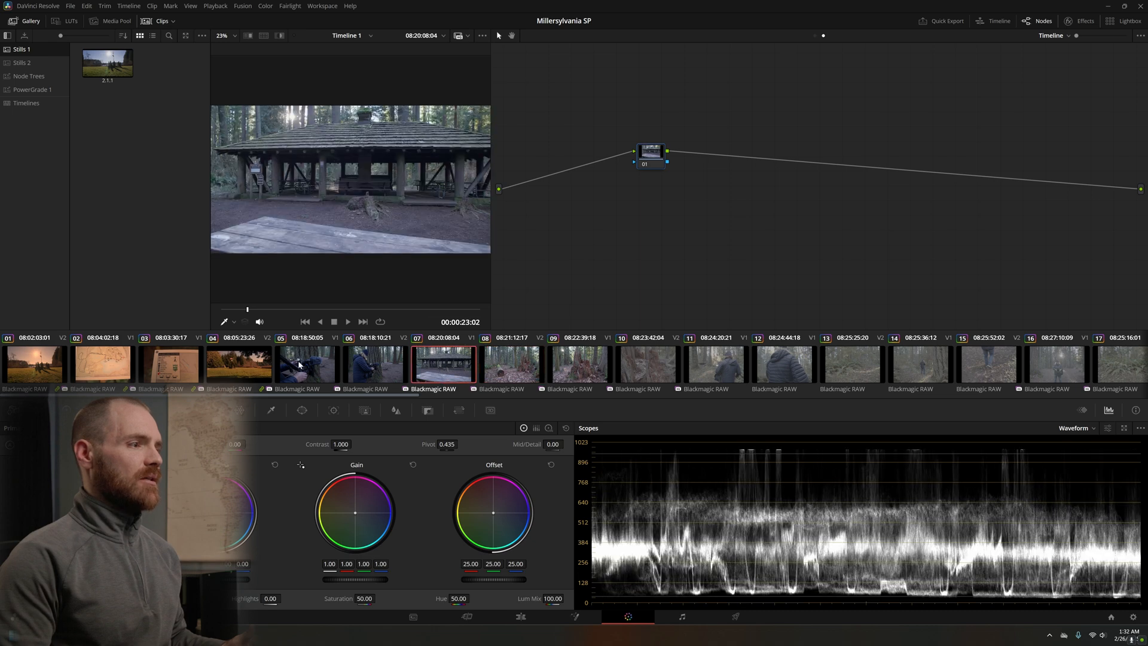
click(308, 369)
click(349, 369)
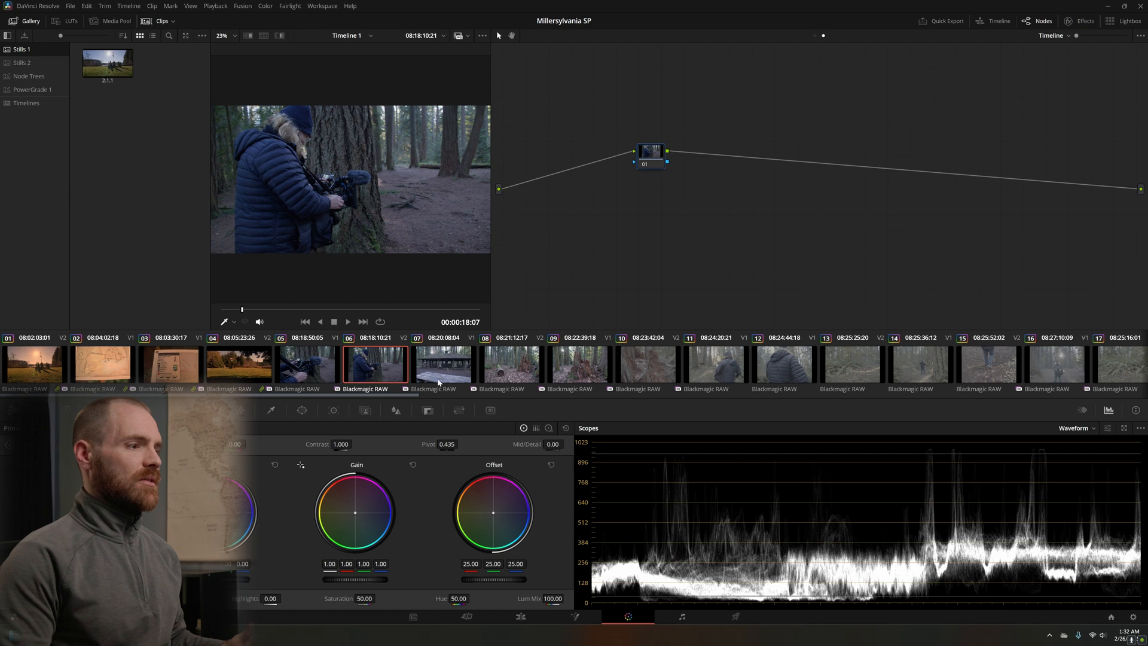
- Tint the timeline node's Offset blue with red 10.39, green 26.99 and blue 45.60, and check the effect on clips 03 to 06
drag(496, 515, 505, 522)
click(239, 365)
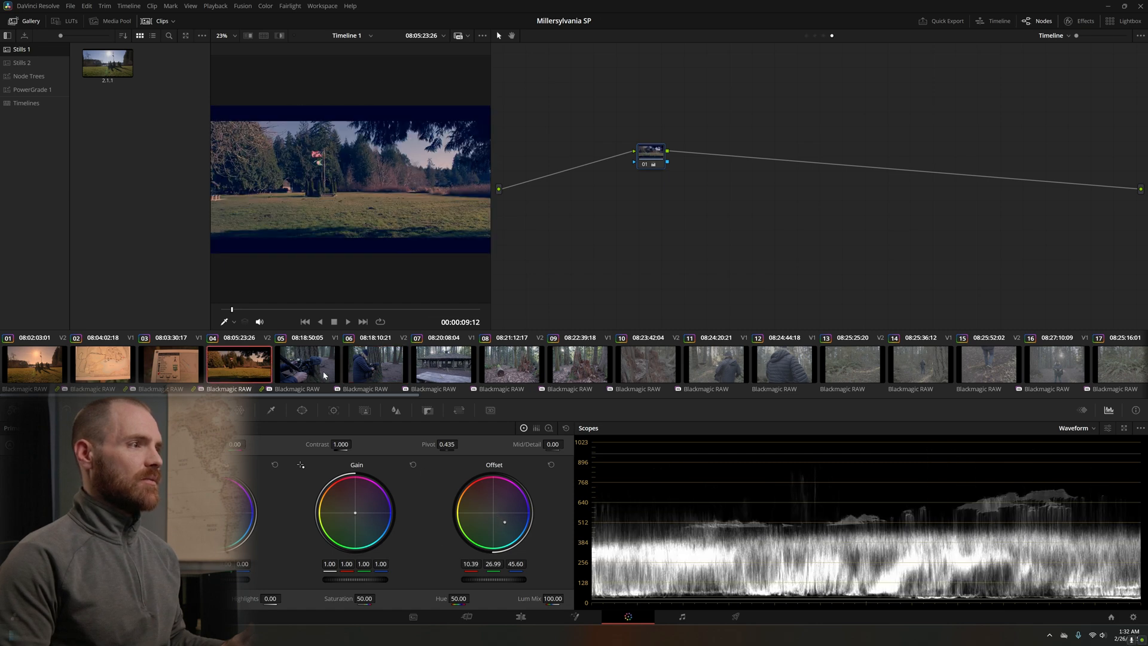
click(325, 370)
click(375, 371)
click(260, 364)
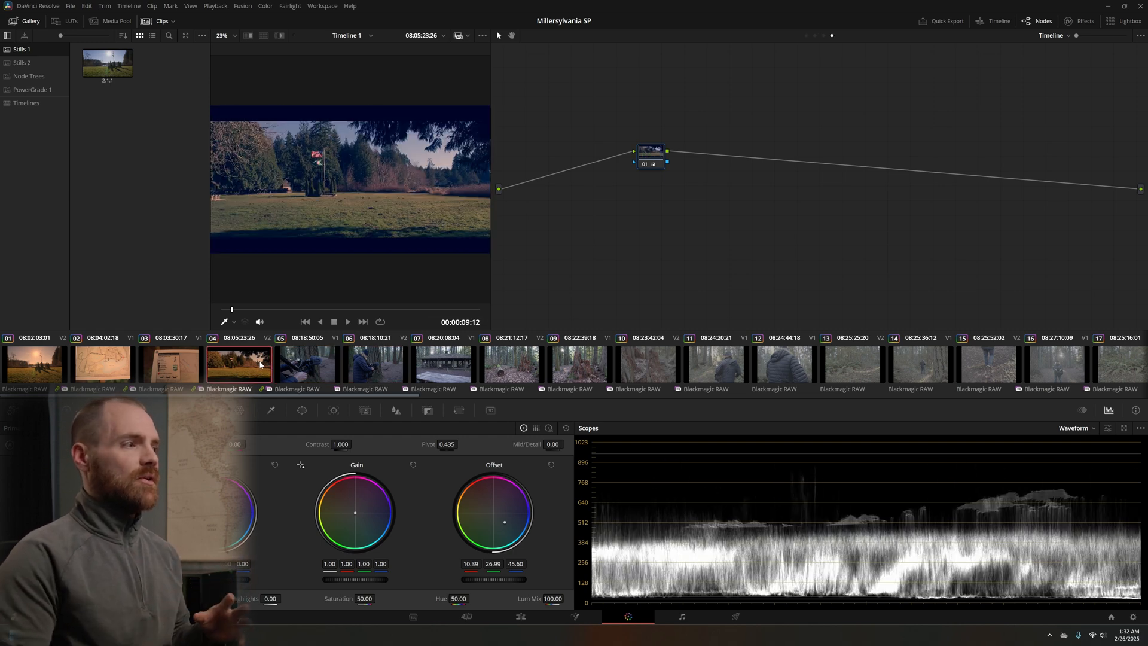
click(181, 364)
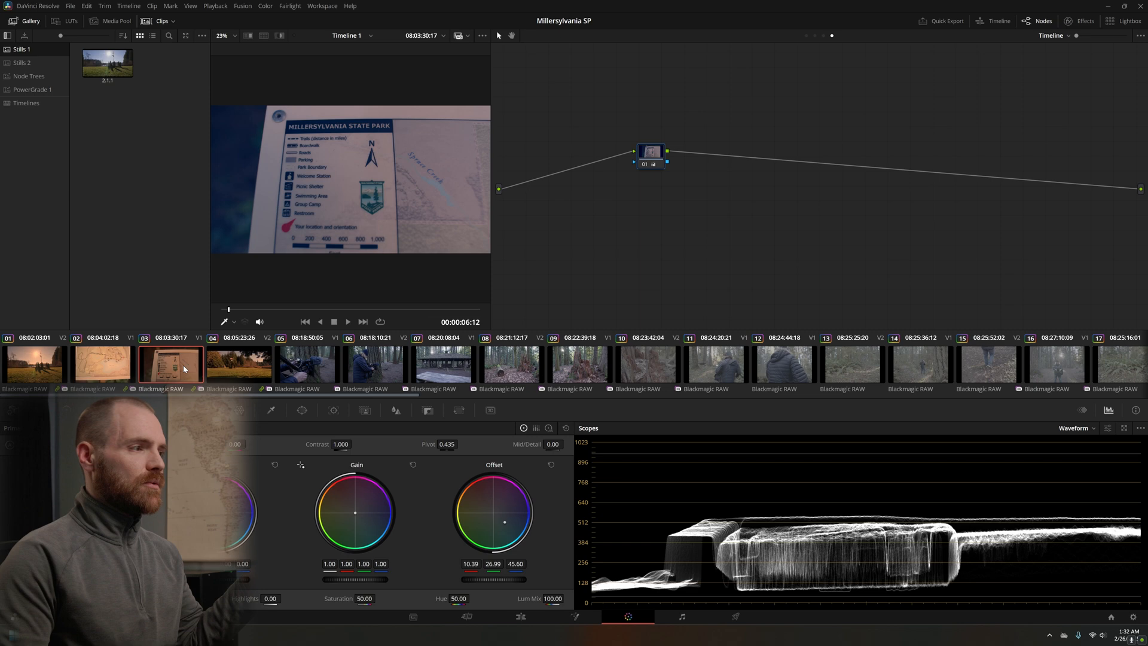
click(305, 365)
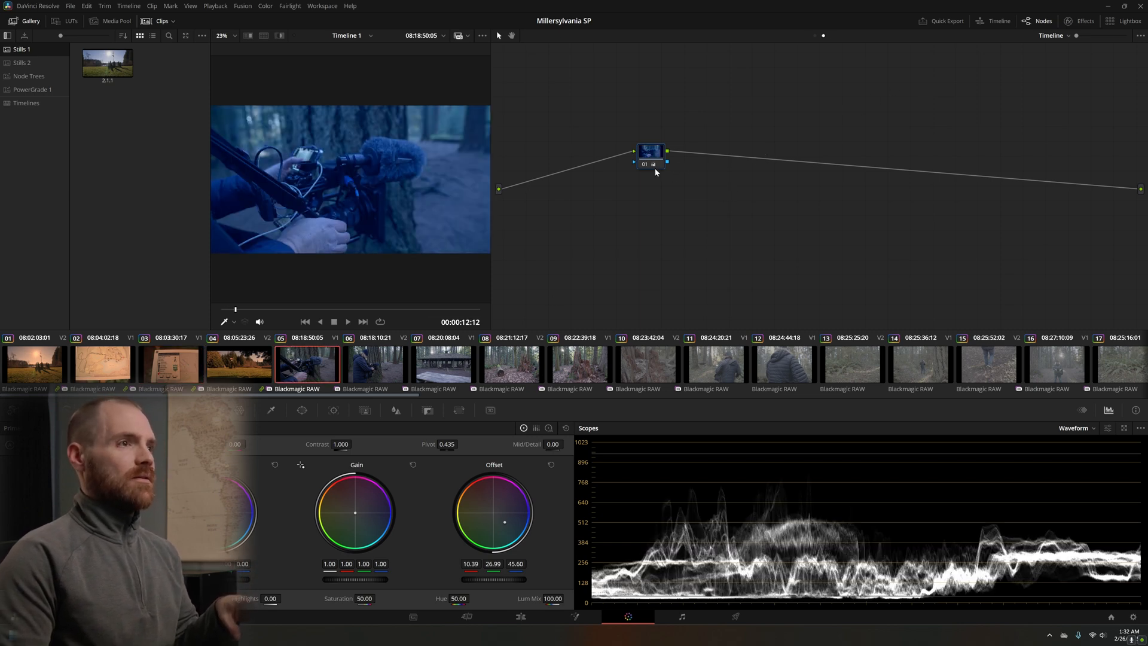
mouse_move(655, 163)
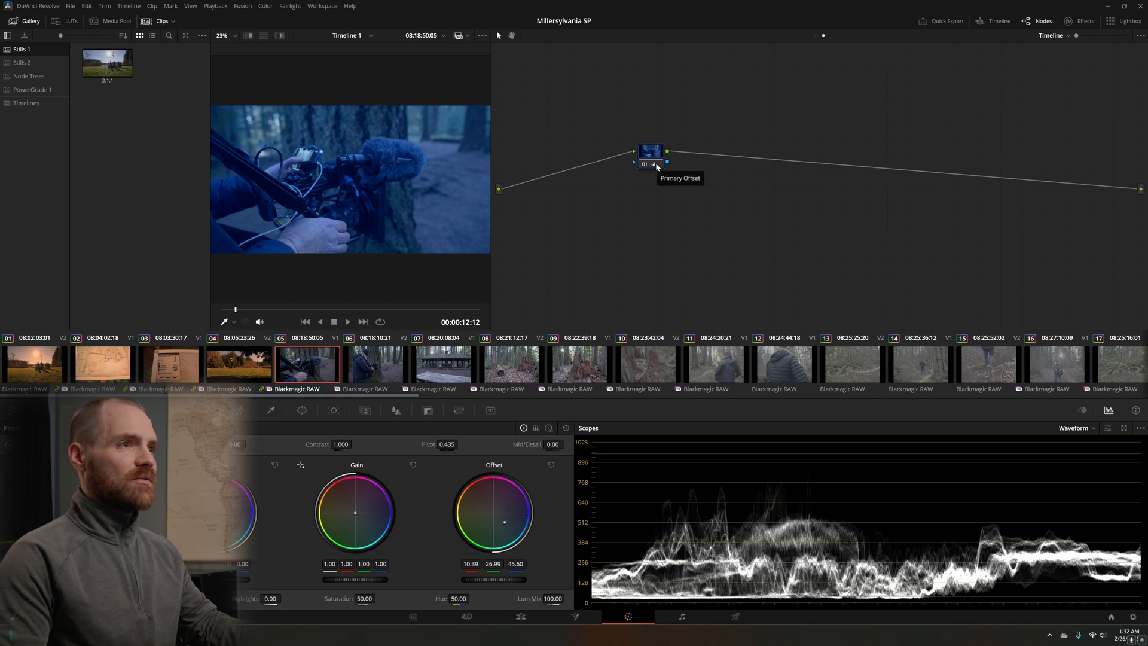
- Clear the orange tint from the group's post-clip node, and check the grouped clips
click(247, 364)
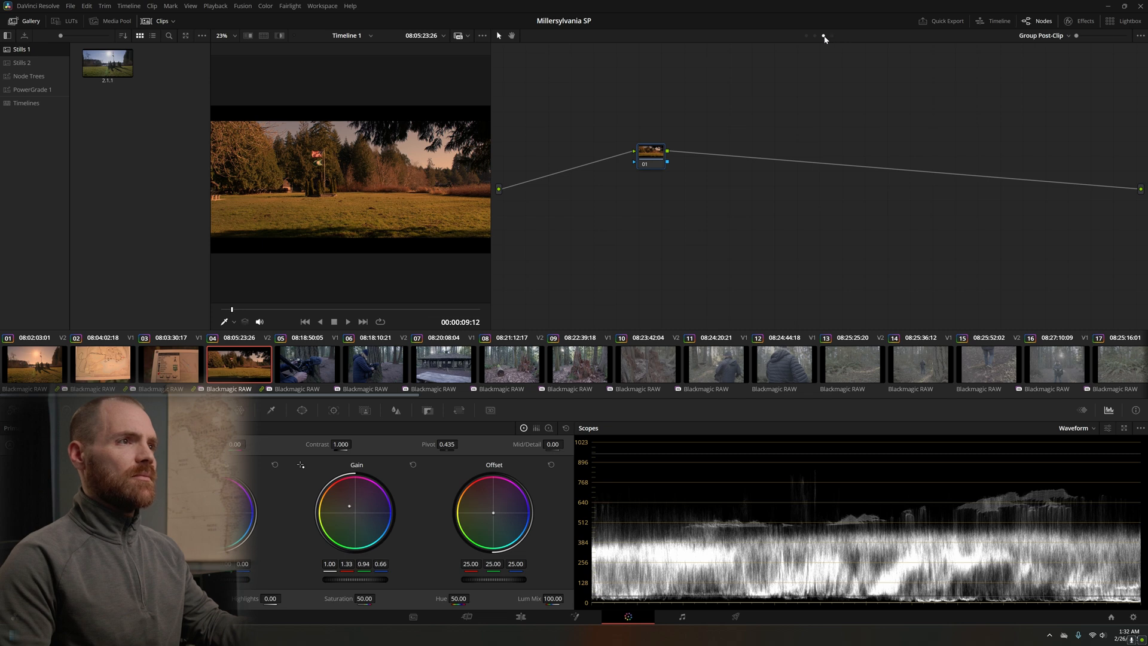
drag(653, 127, 655, 136)
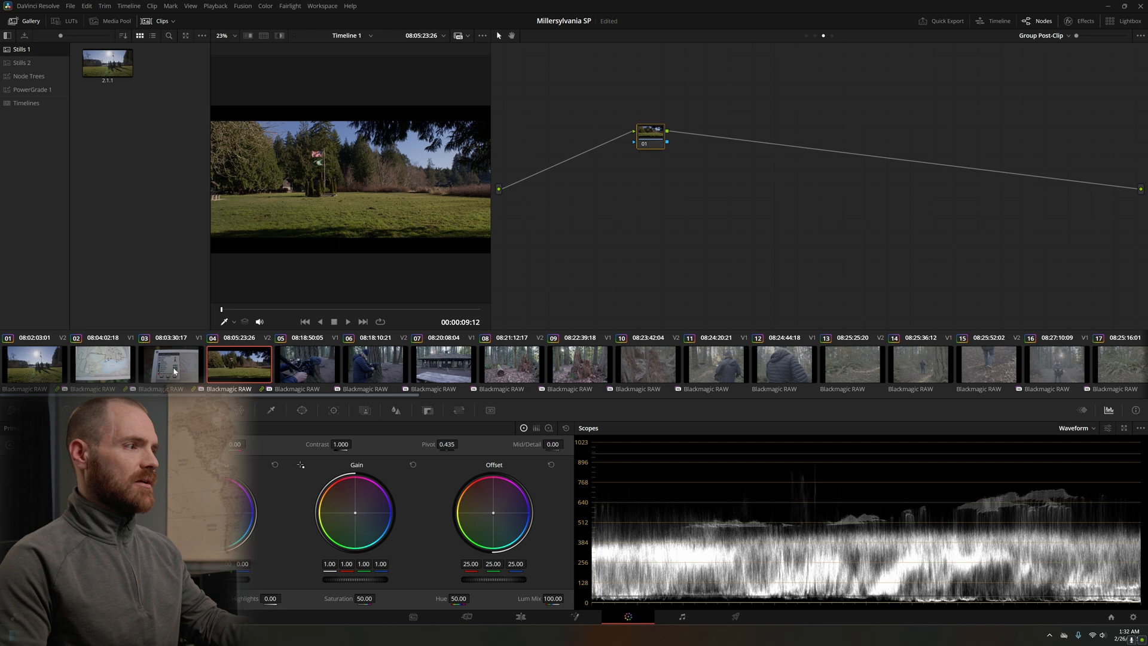
key(Up)
key(Up)
key(Up)
key(Down)
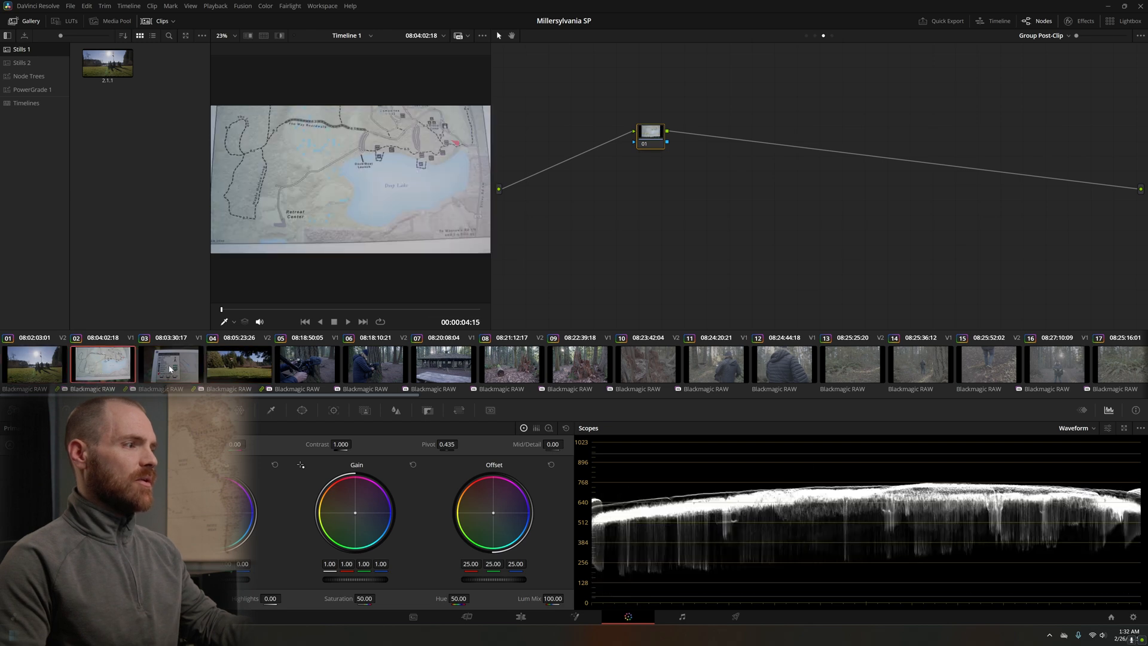
click(238, 371)
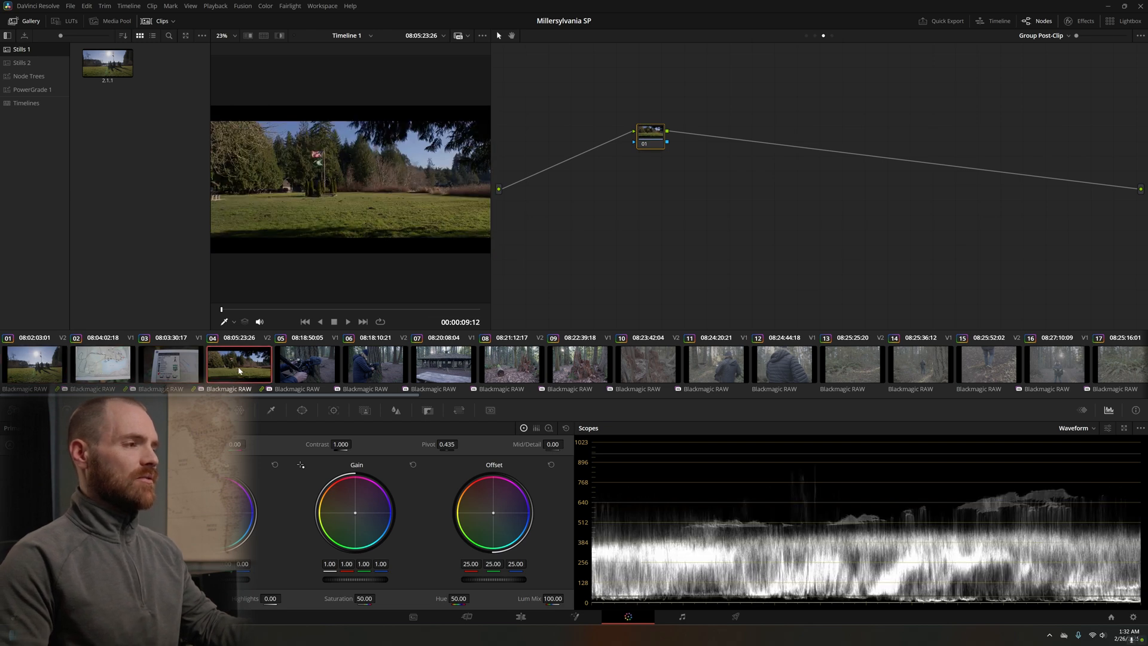
- Select clips 05, 06, 11, 12, 14, 15 and 16 together
click(328, 368)
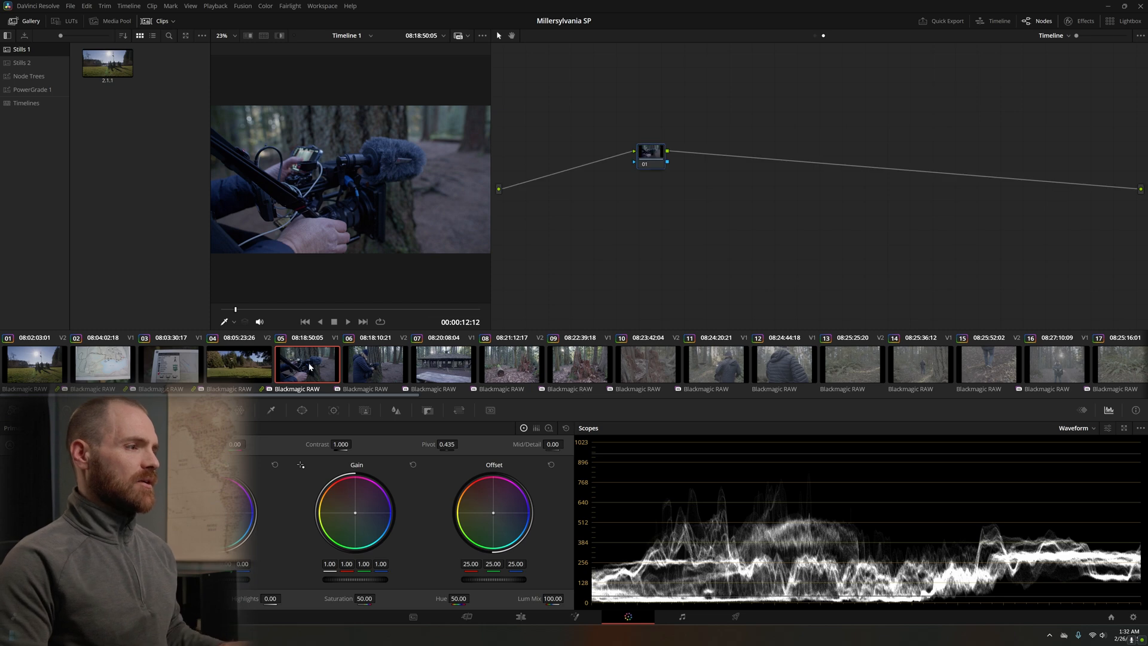
ctrl+click(379, 370)
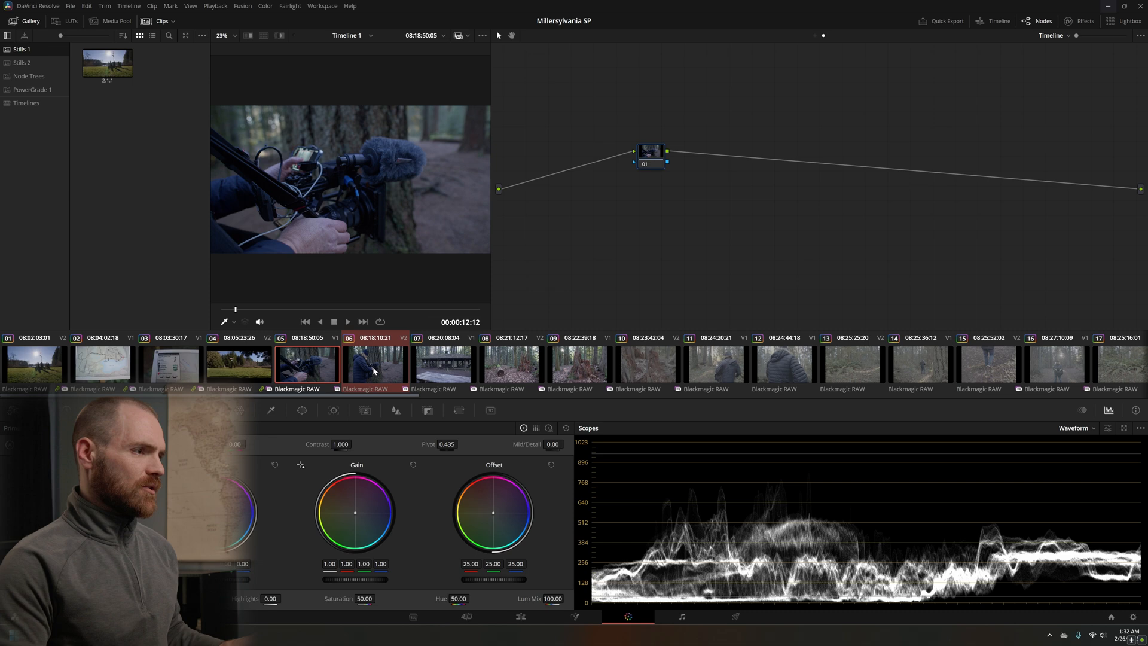
ctrl+click(718, 370)
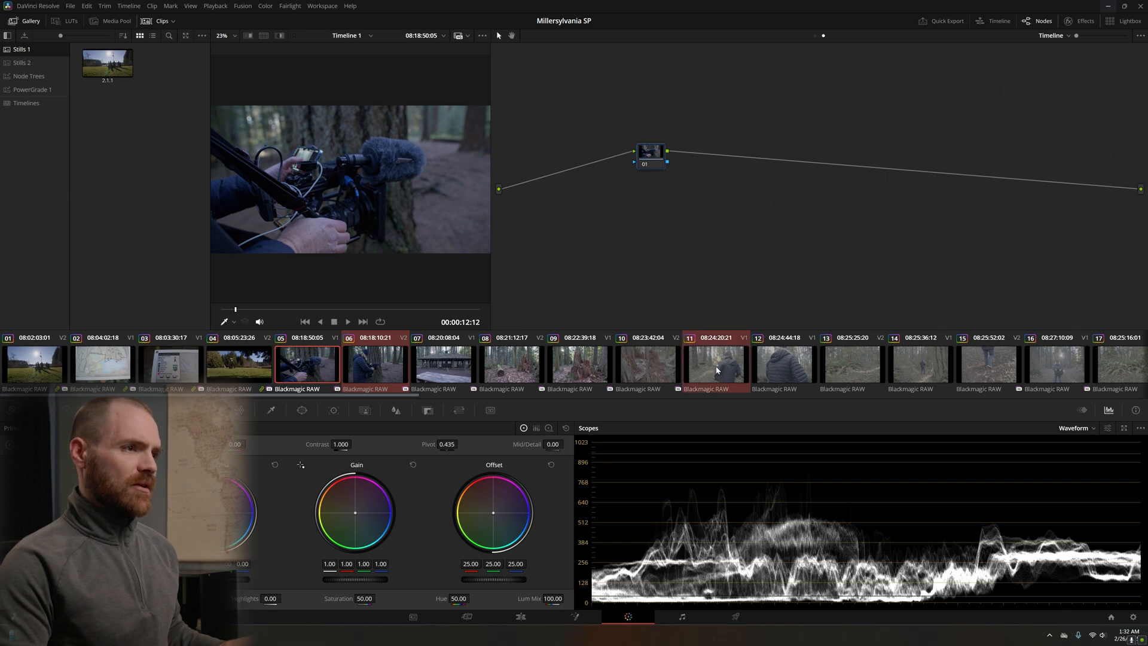
ctrl+click(770, 372)
ctrl+click(912, 370)
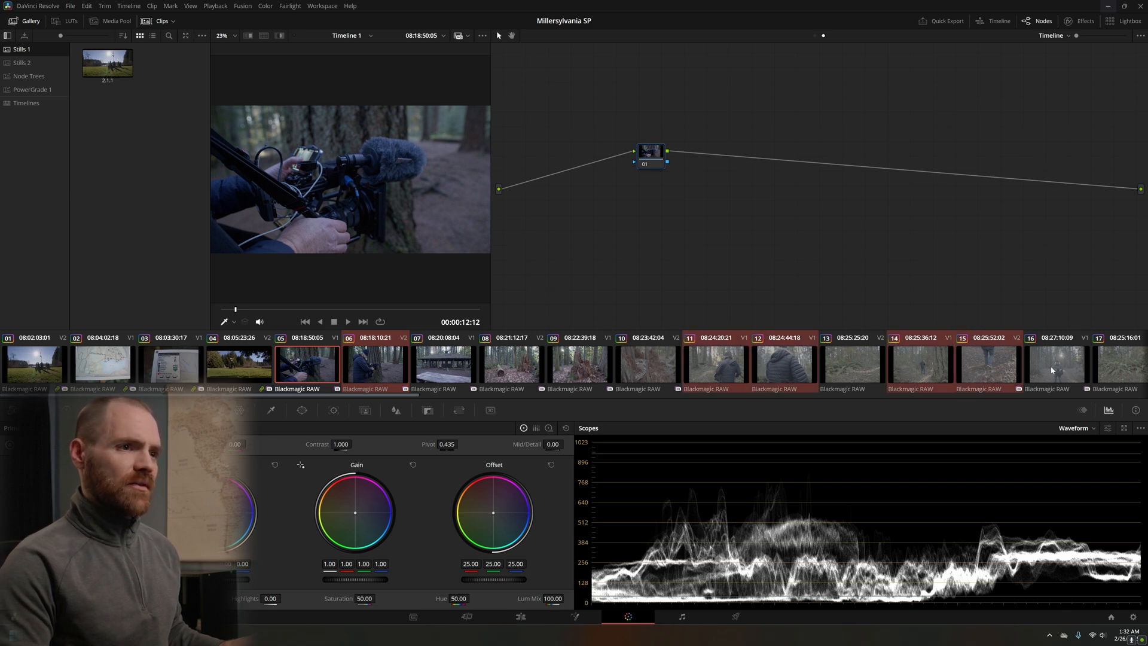
ctrl+click(1030, 370)
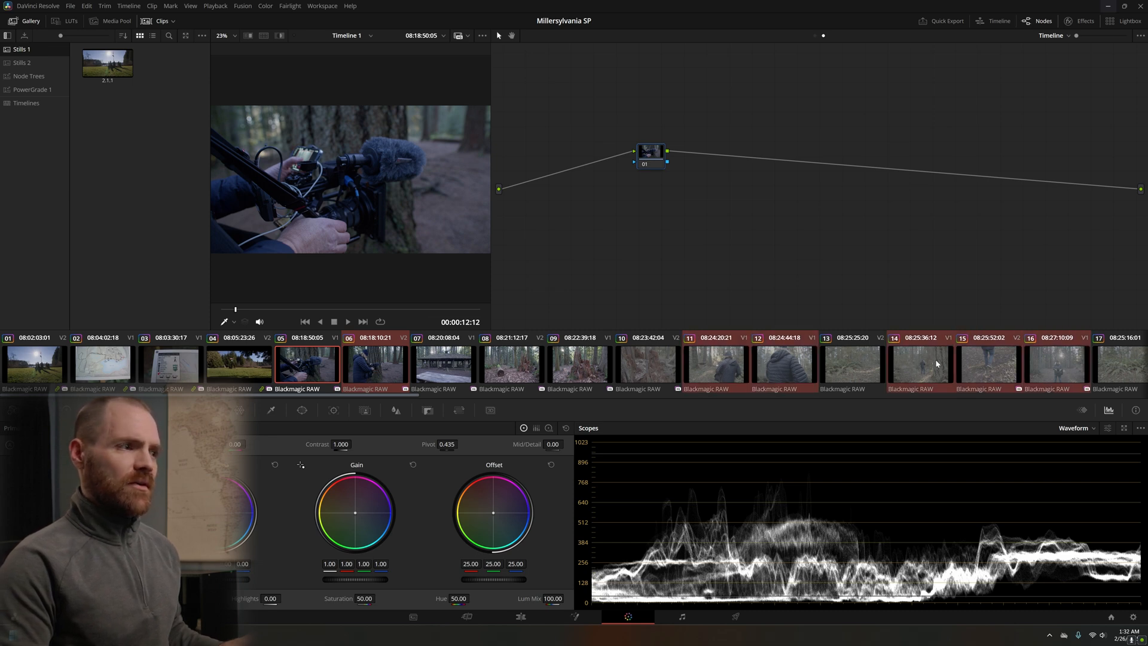
- At clip level, add the selected clips to a new group named Actor 1, and view clips 05 and 06
right_click(370, 367)
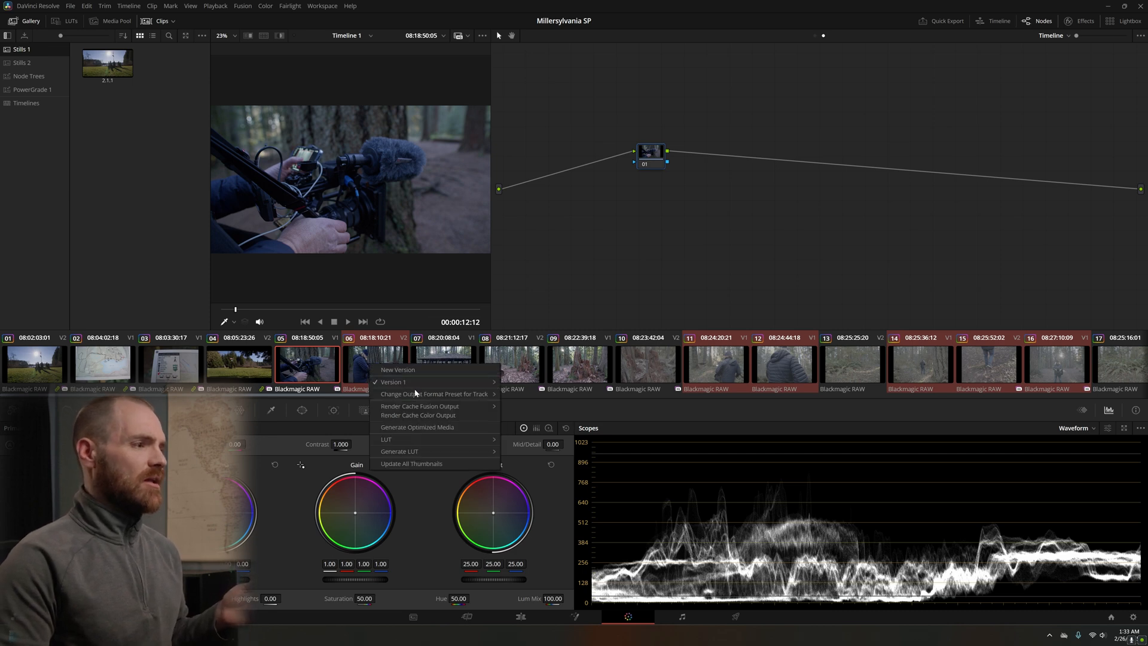
click(815, 36)
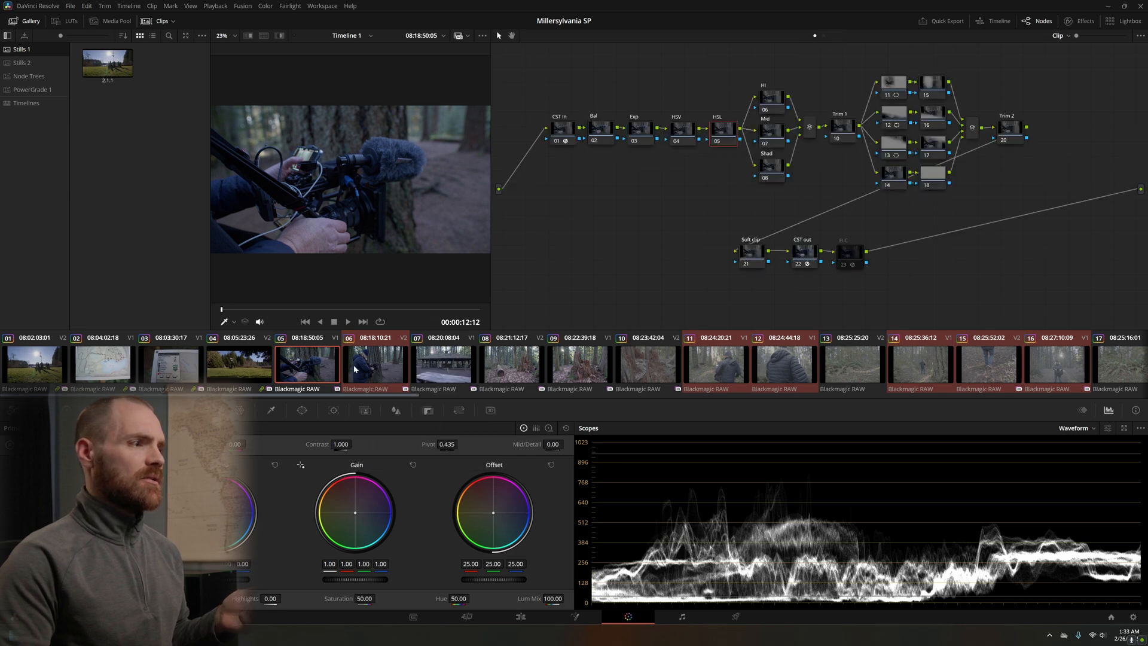
right_click(375, 362)
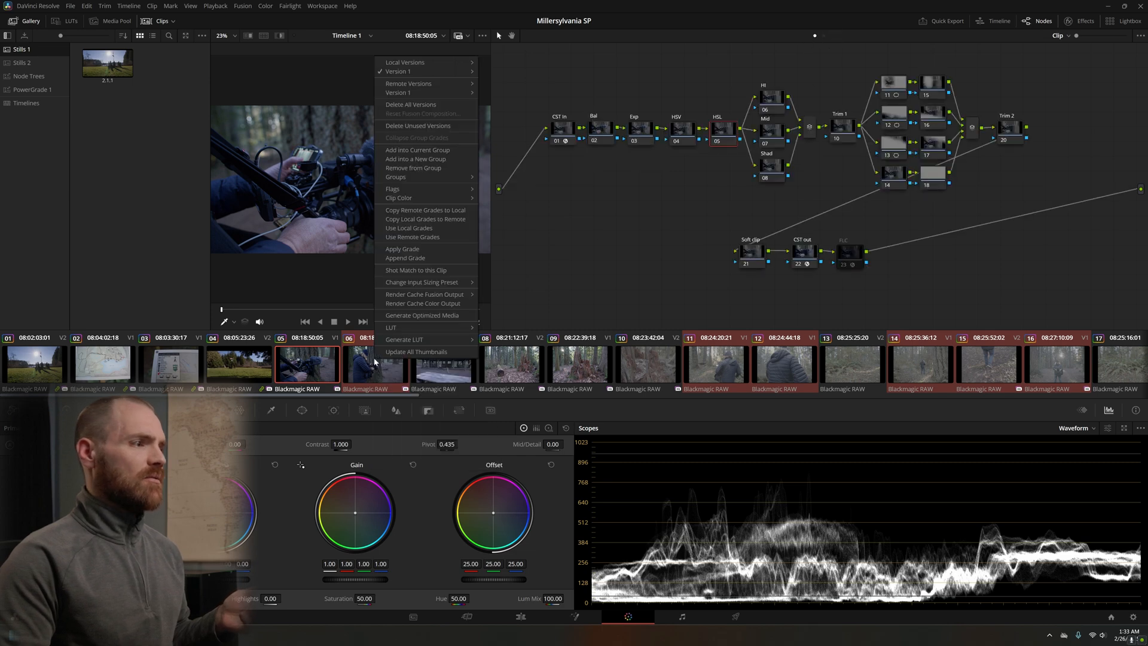
click(423, 159)
text(Actor 1)
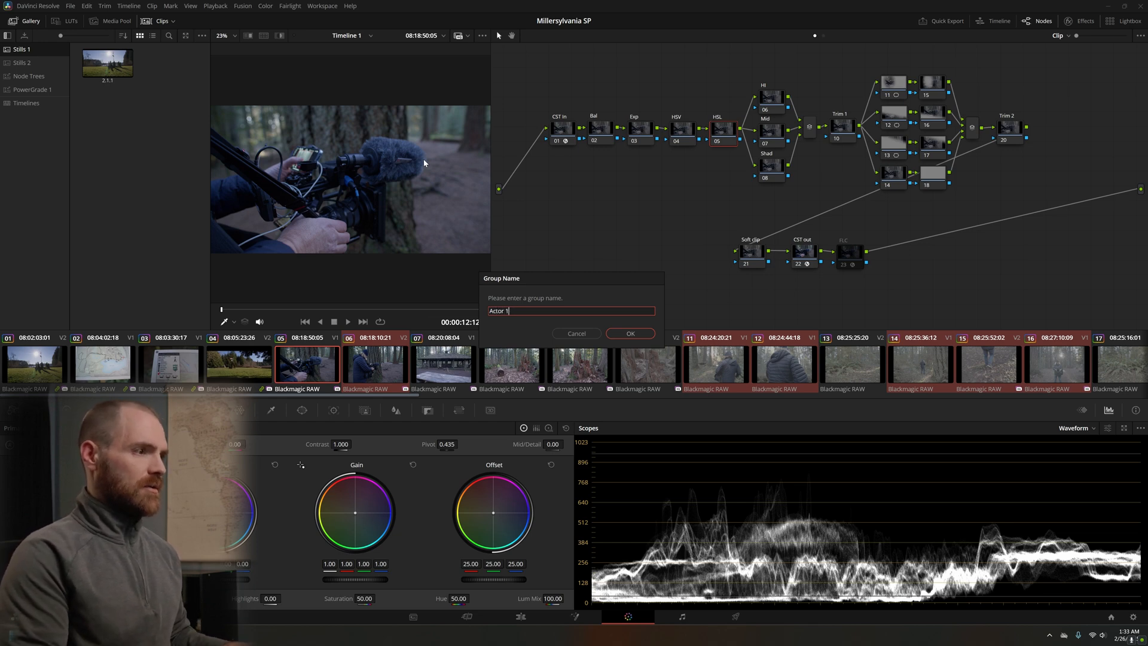
key(Return)
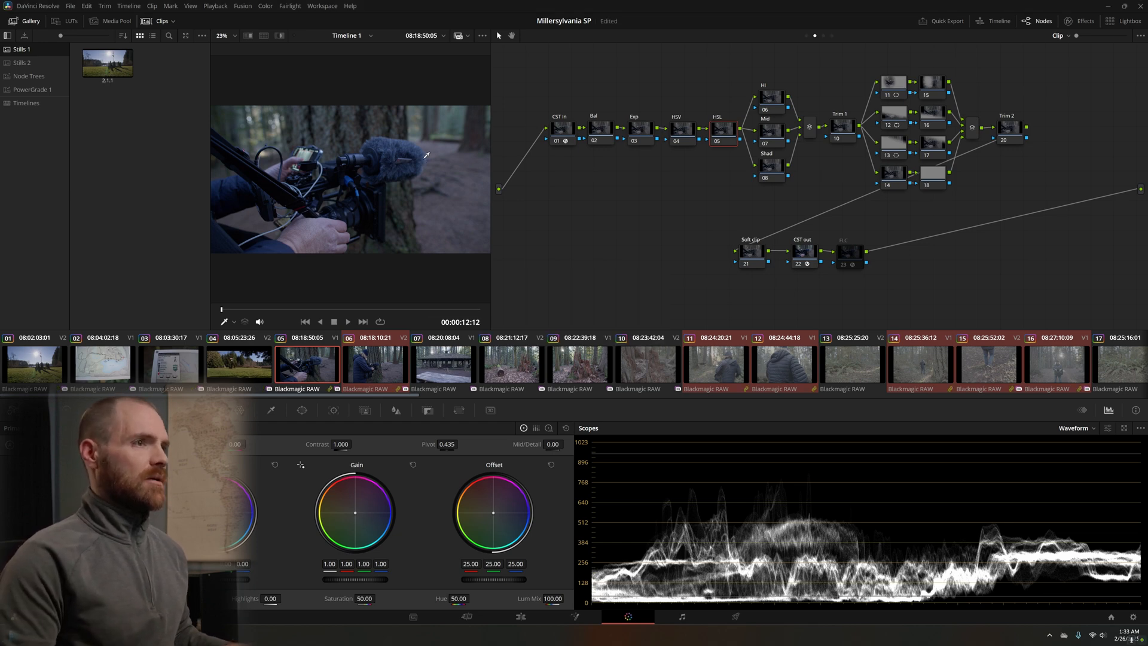
click(322, 366)
click(352, 366)
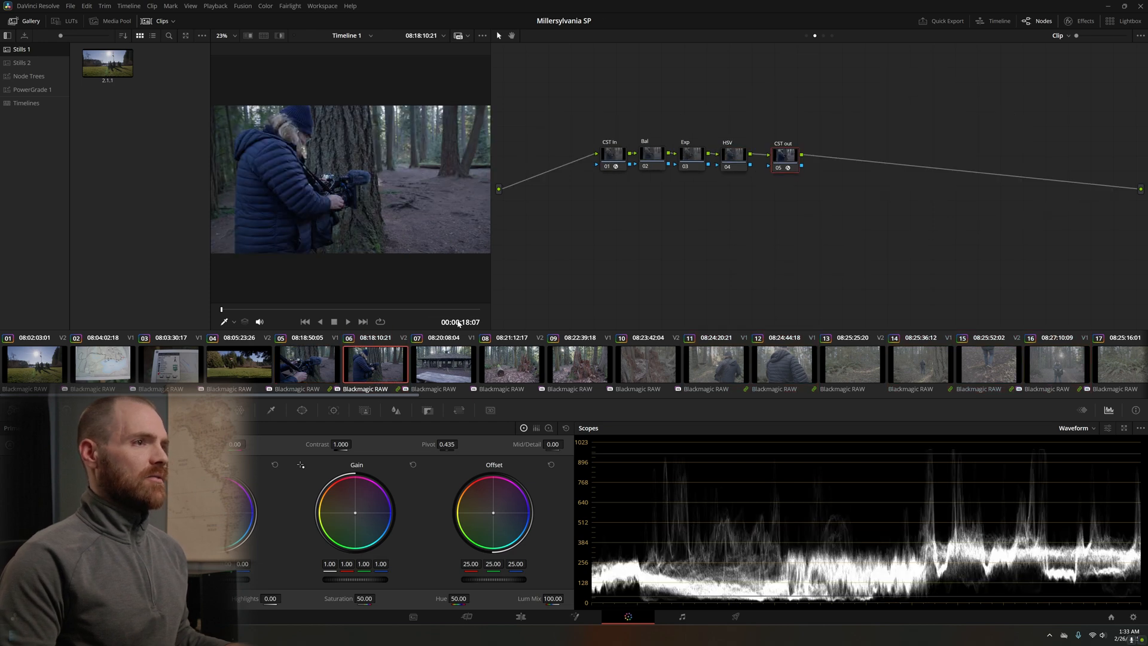
- Tint the post-clip Gain blue for Actor 1 (0.73, 1.04, 1.42) and orange for Intro (1.21, 0.97, 0.66), and compare their clips
click(823, 36)
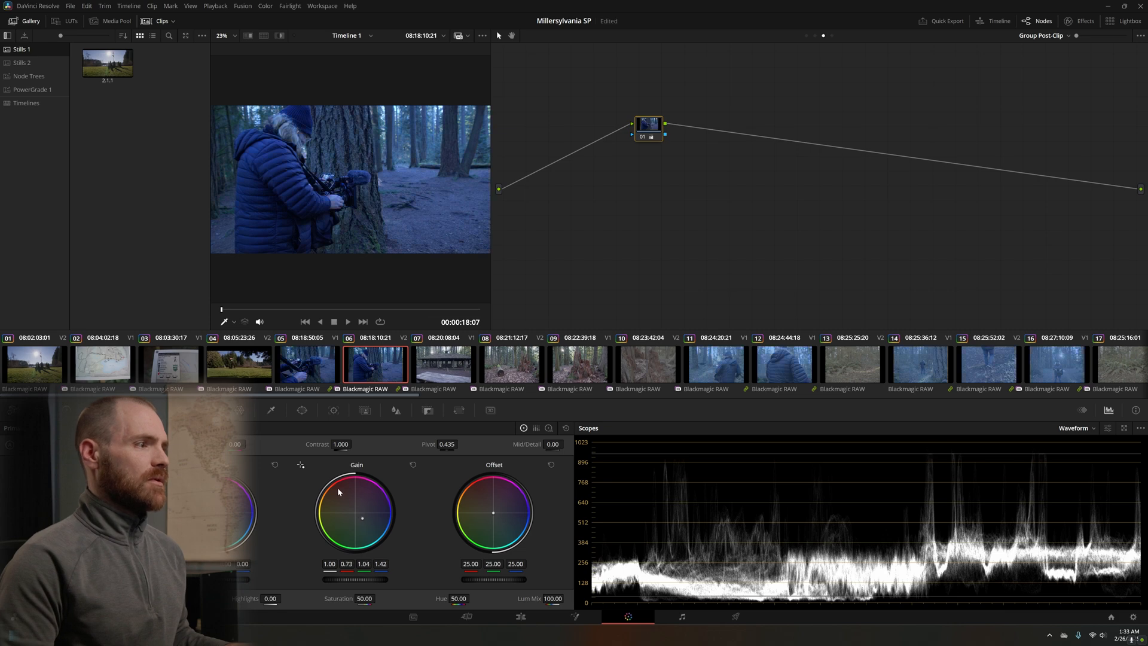
click(258, 372)
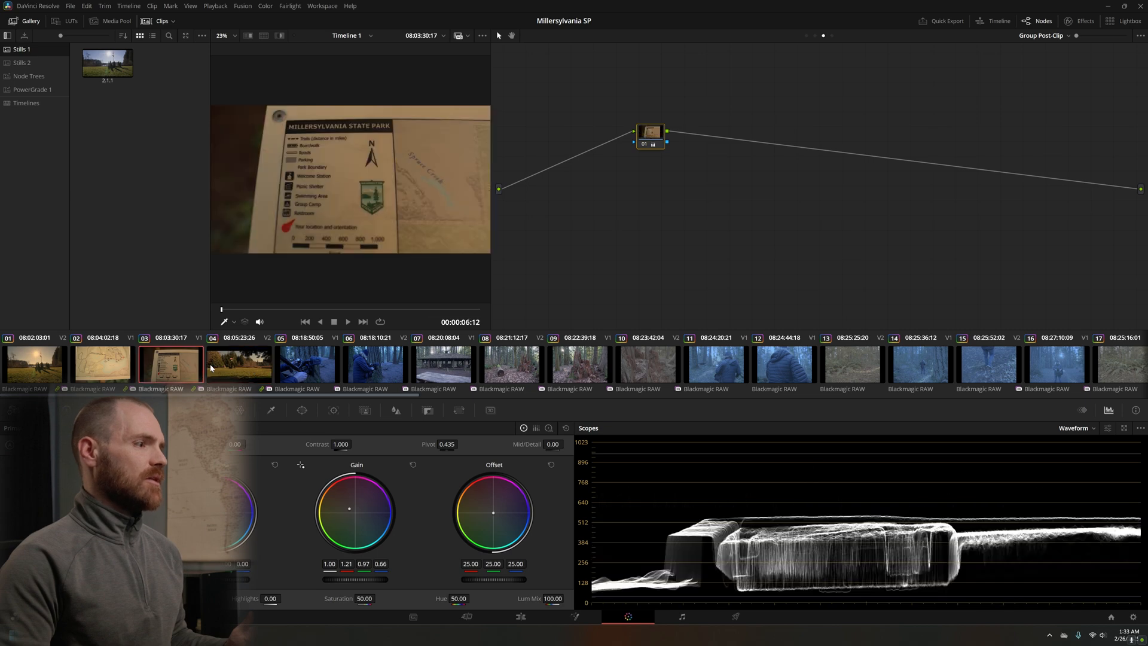
click(346, 375)
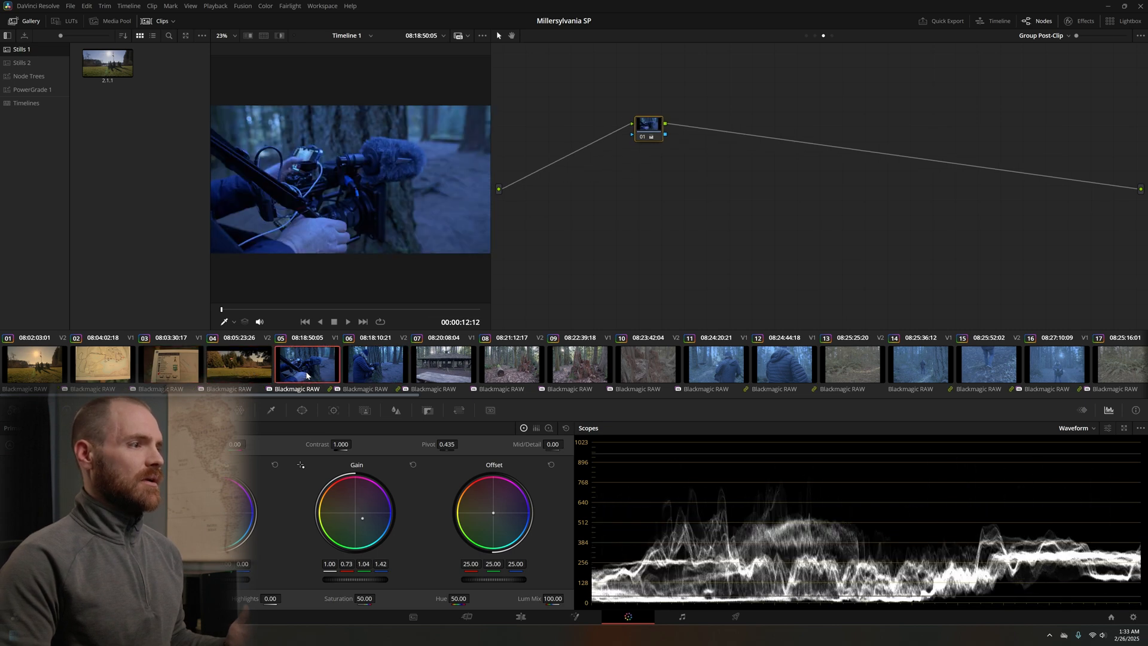
click(783, 366)
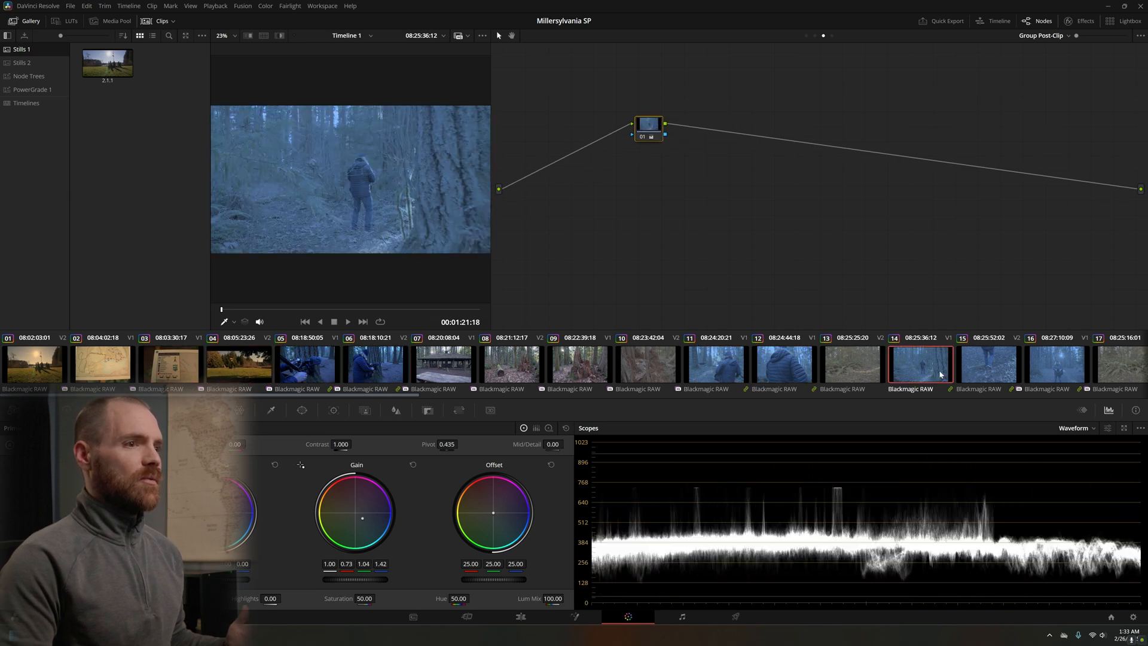
click(987, 365)
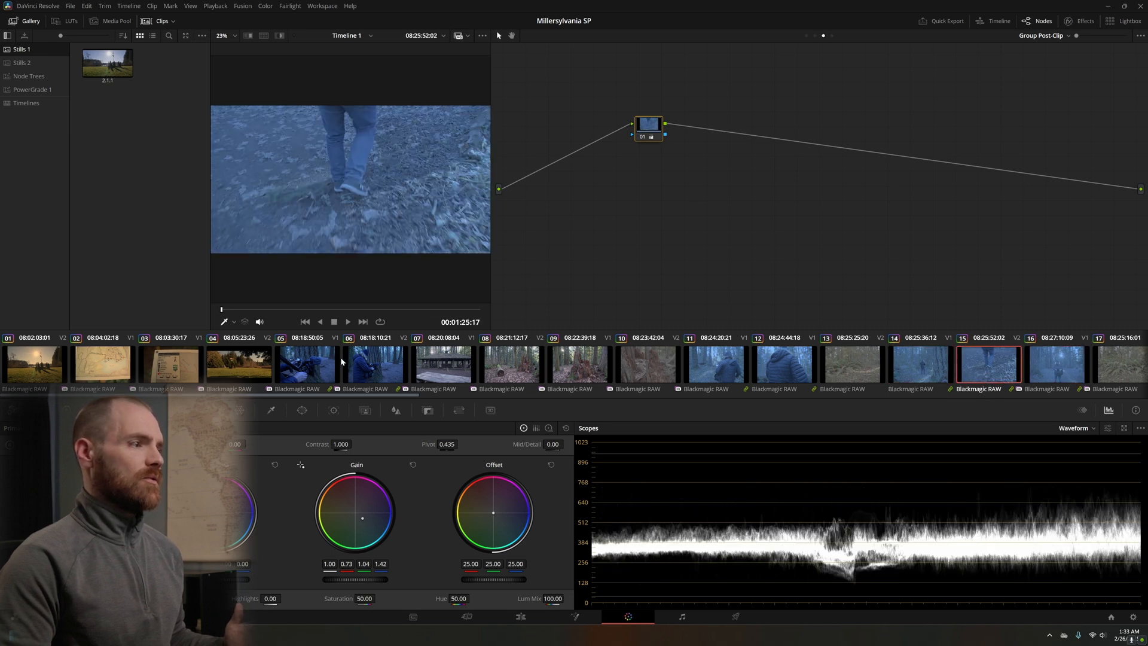
click(364, 363)
click(305, 370)
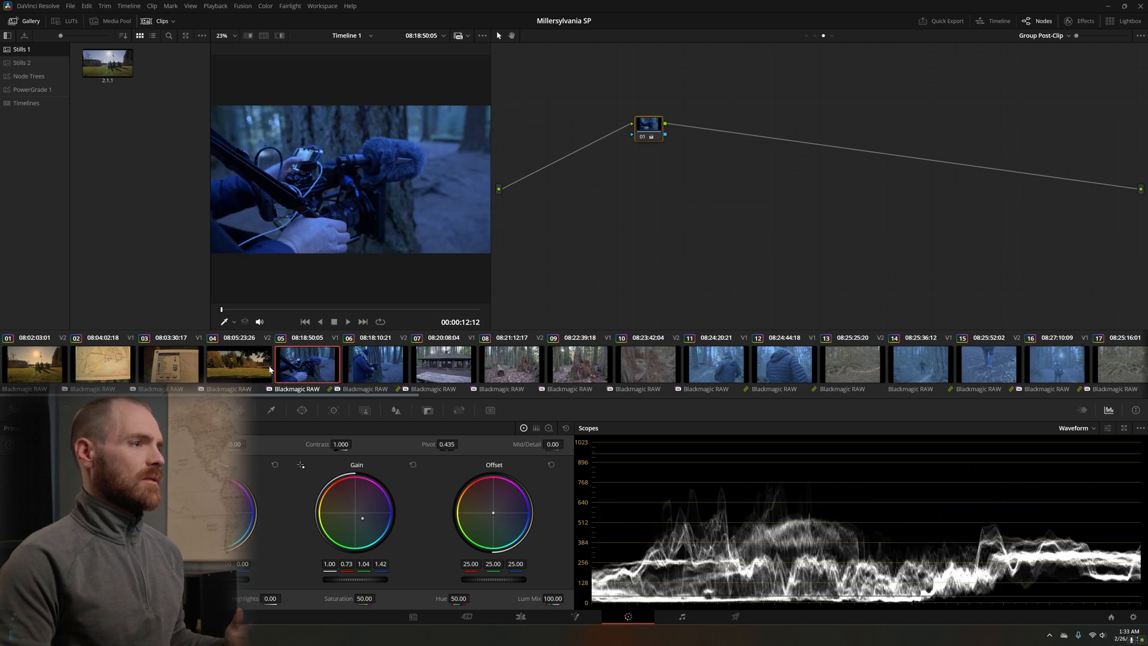
- Set the timeline node's saturation to 100, and check the effect on grouped and ungrouped clips
click(833, 36)
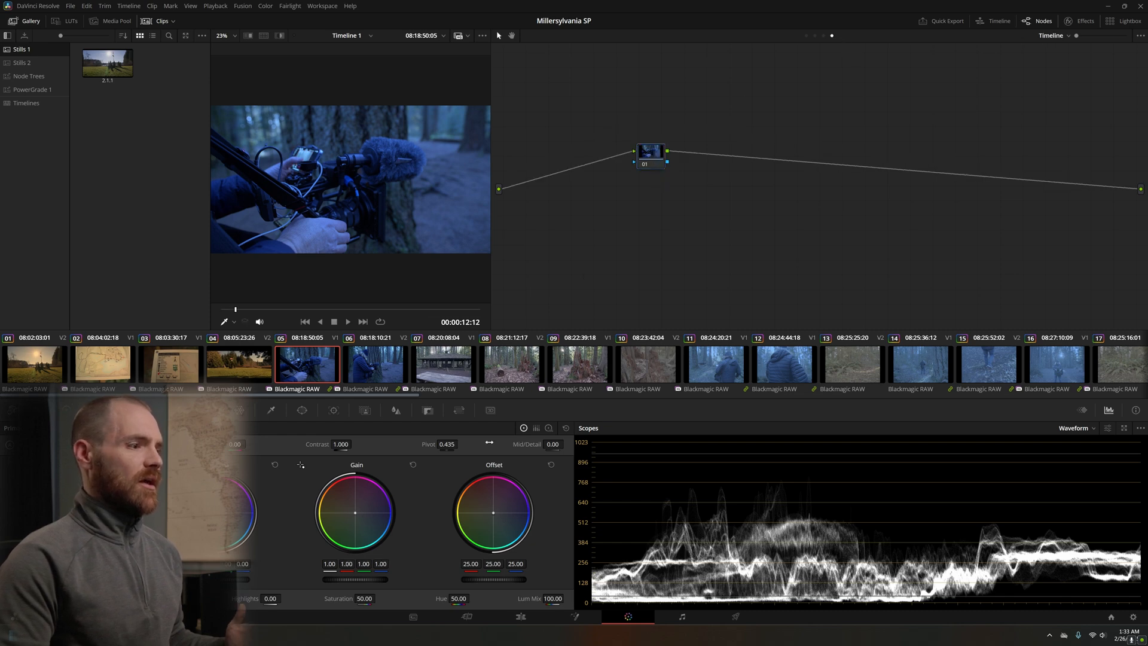
drag(364, 599, 378, 598)
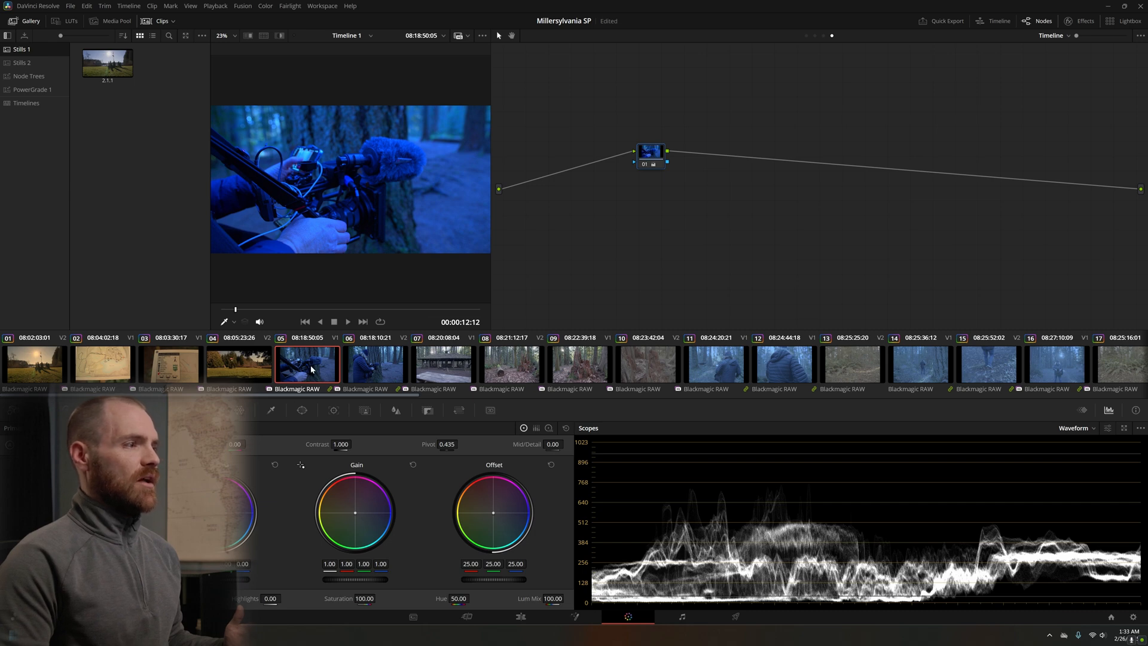
click(260, 365)
click(376, 365)
click(444, 365)
click(585, 368)
click(665, 363)
click(571, 367)
click(505, 376)
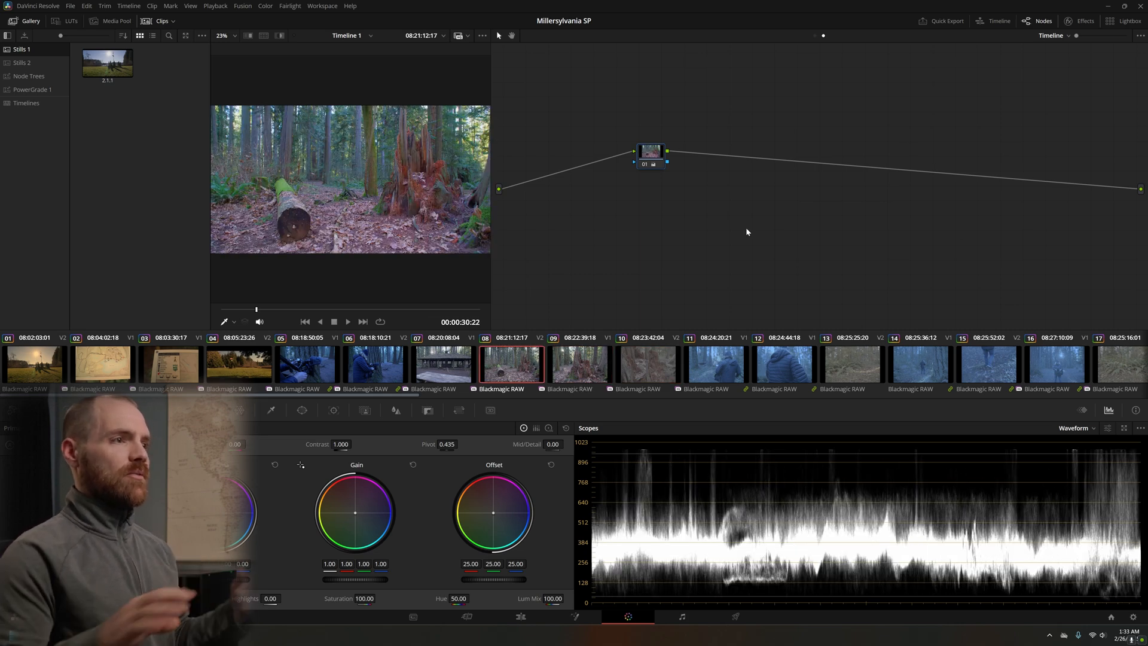
- Review clip 06's group pre-clip, clip and group post-clip node graphs
click(386, 375)
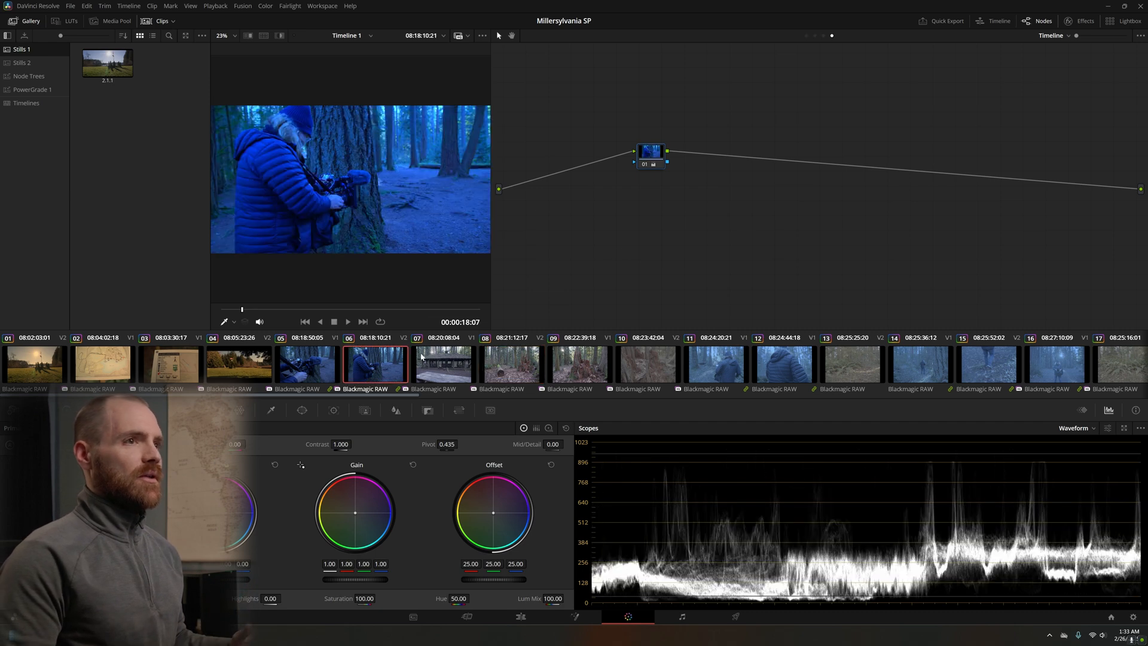
click(824, 36)
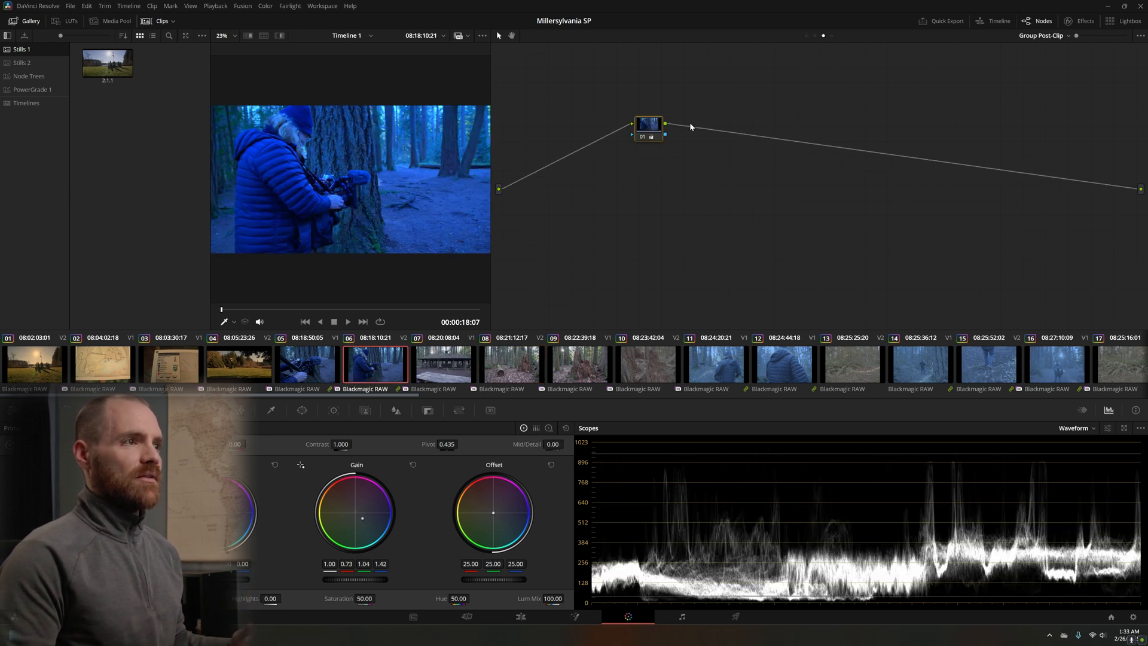
click(806, 36)
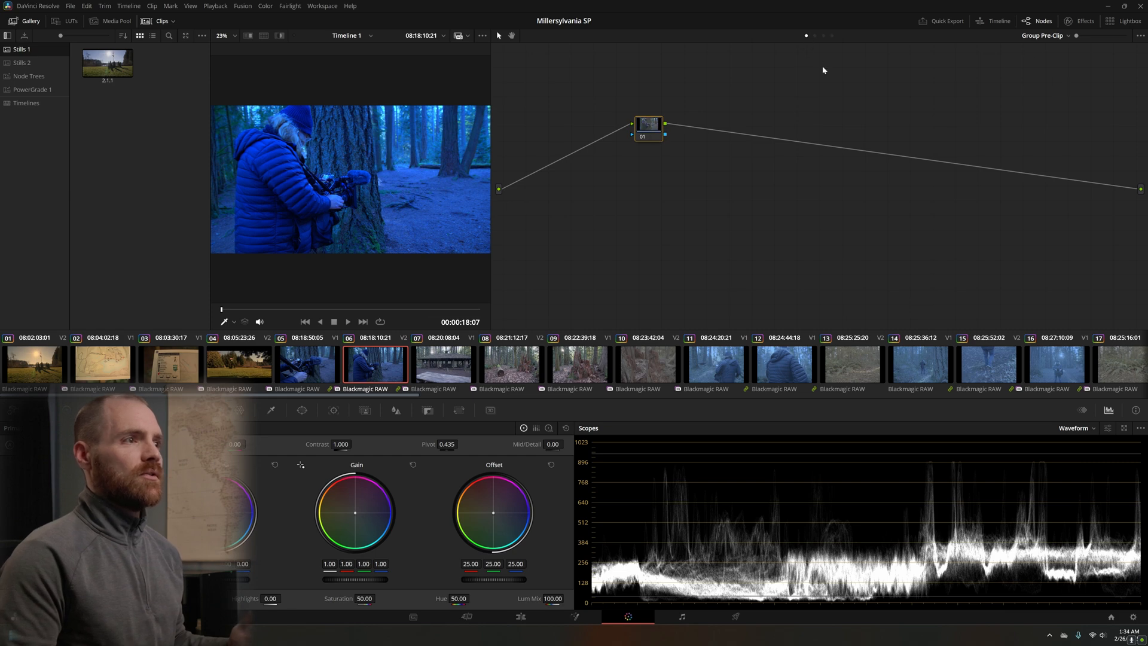
click(815, 36)
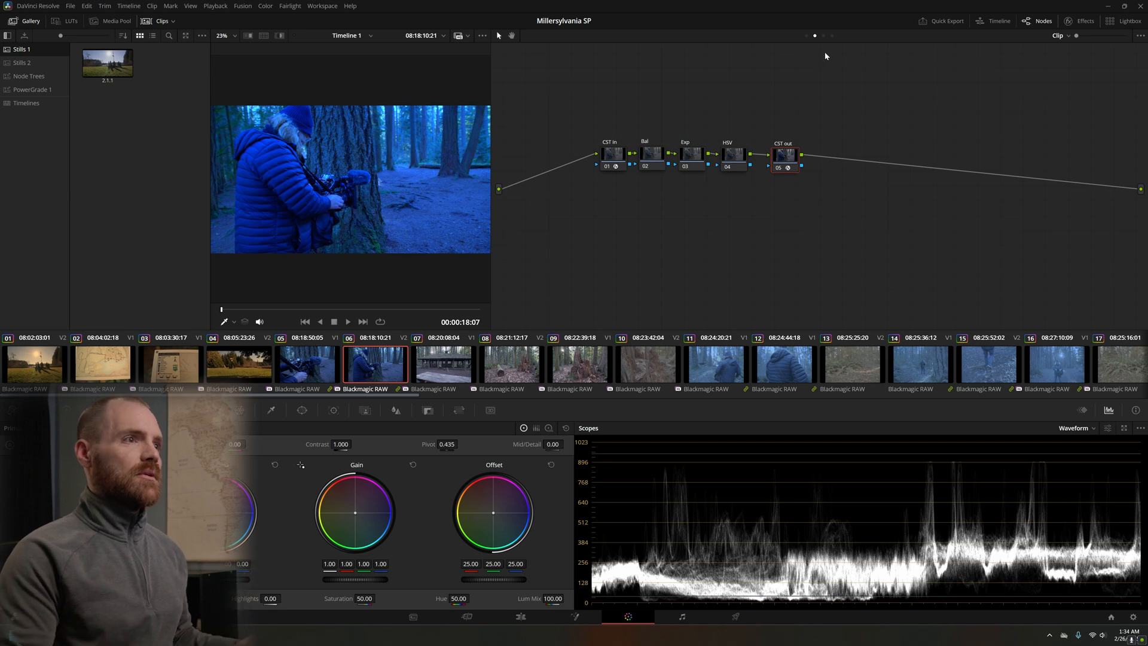
click(823, 36)
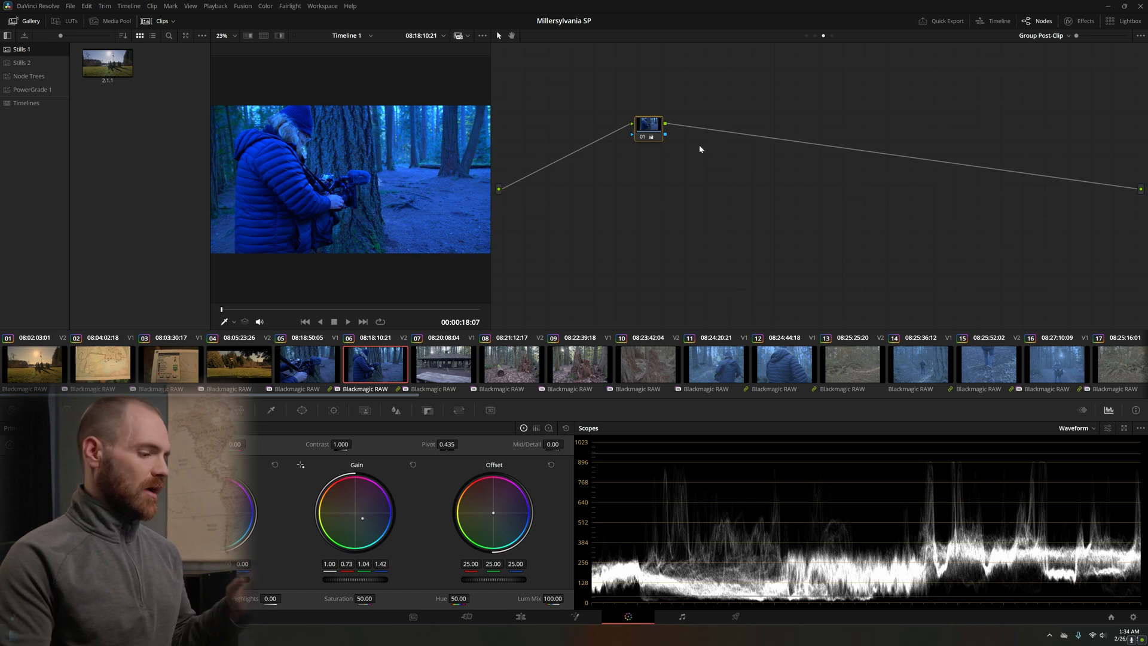
- Undo the post-clip tints of both groups and the timeline node's saturation change, and check clips 11, 06 and 04
key(ctrl+z)
click(257, 368)
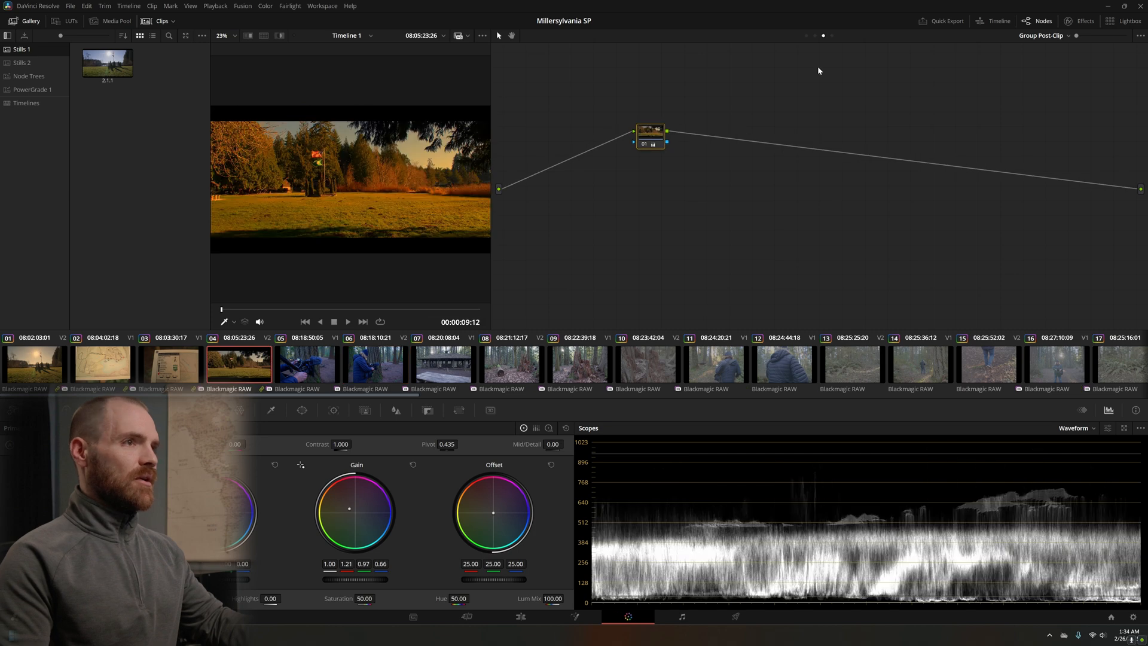
key(ctrl+z)
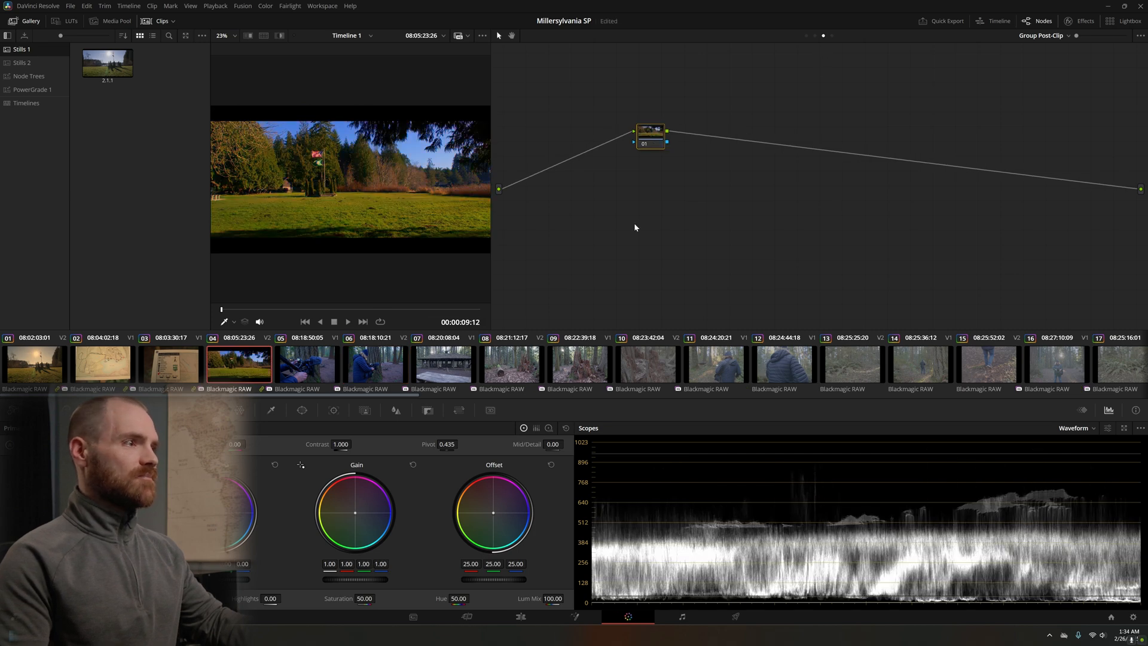
click(832, 36)
key(ctrl+z)
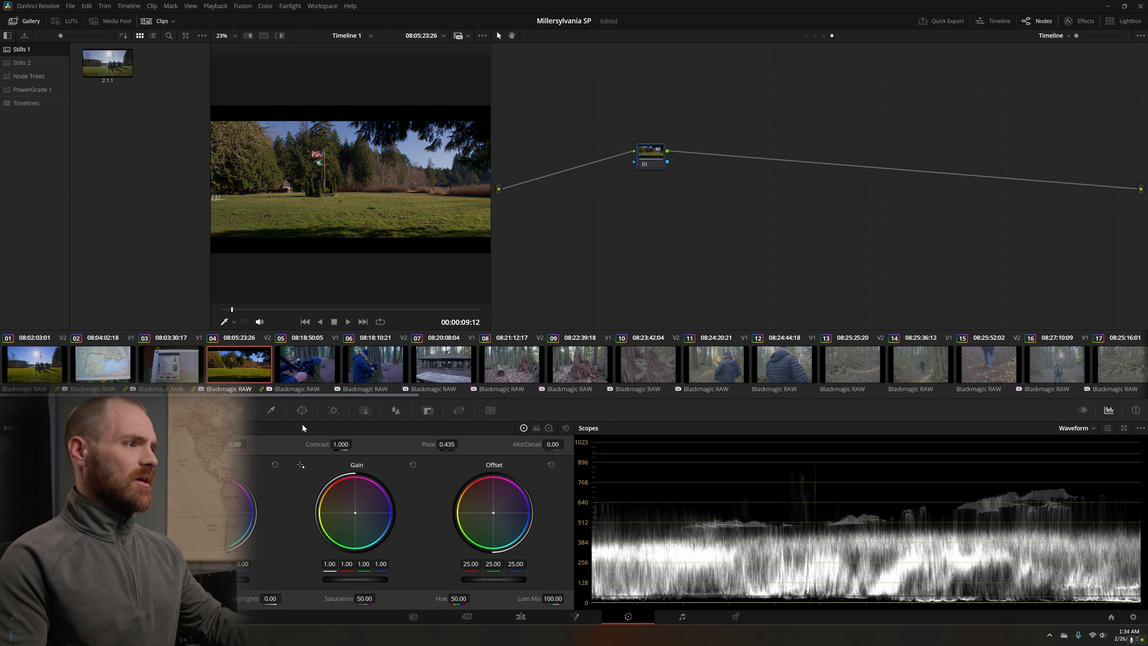
click(742, 364)
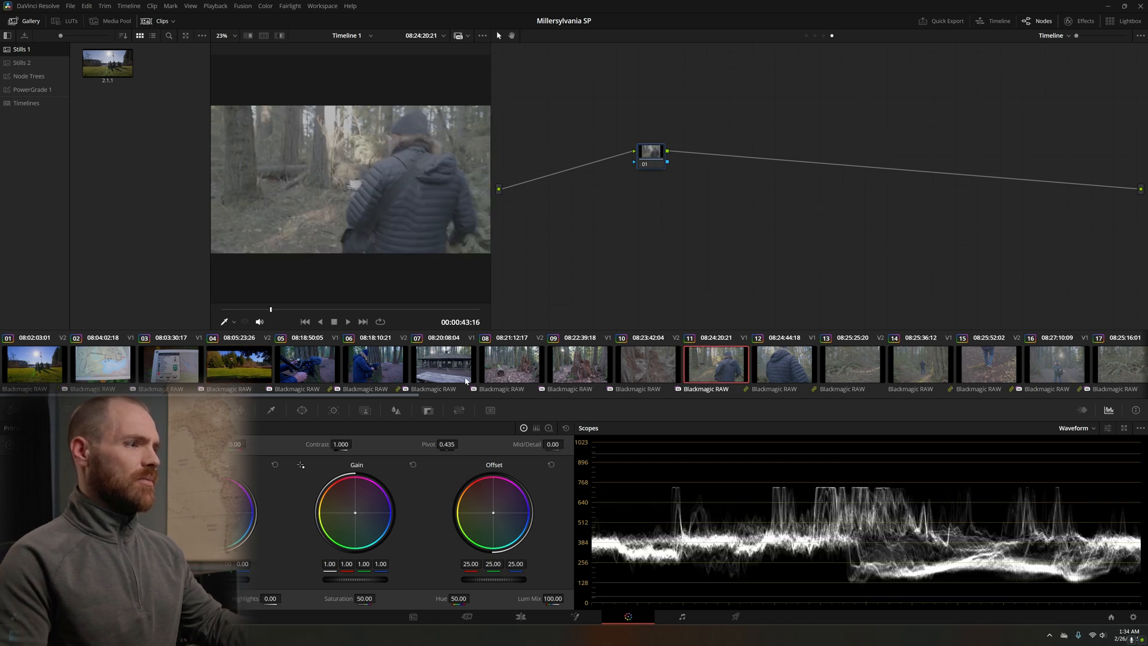
click(374, 365)
click(244, 371)
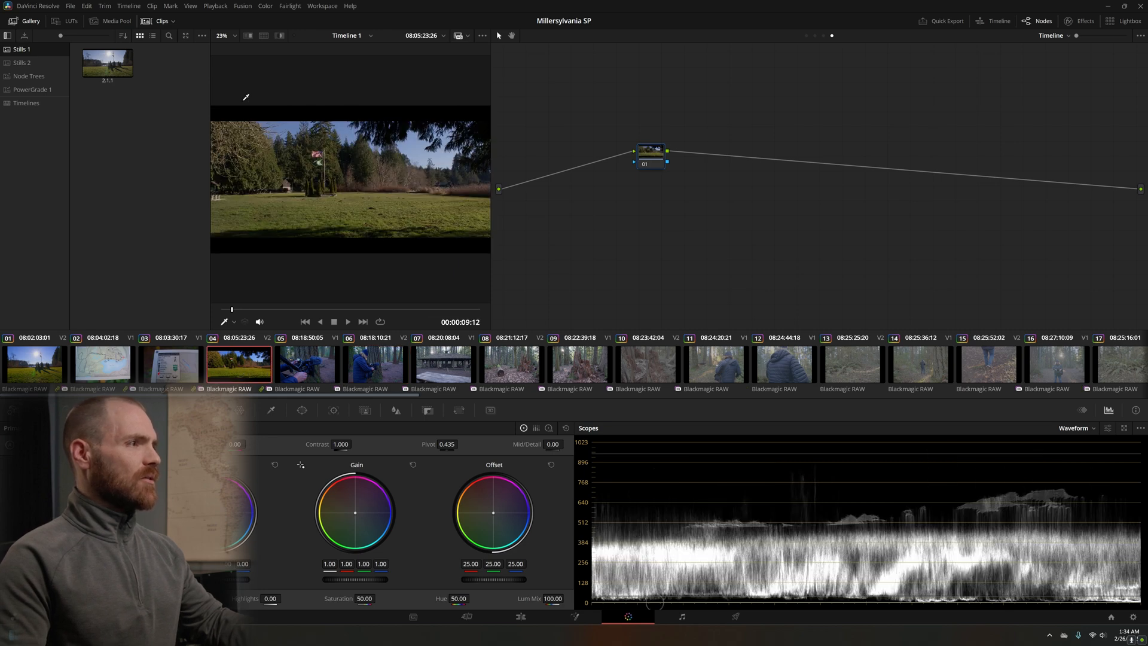
- Filter the clip thumbnails to show only the Intro group, and look through its clips
click(155, 21)
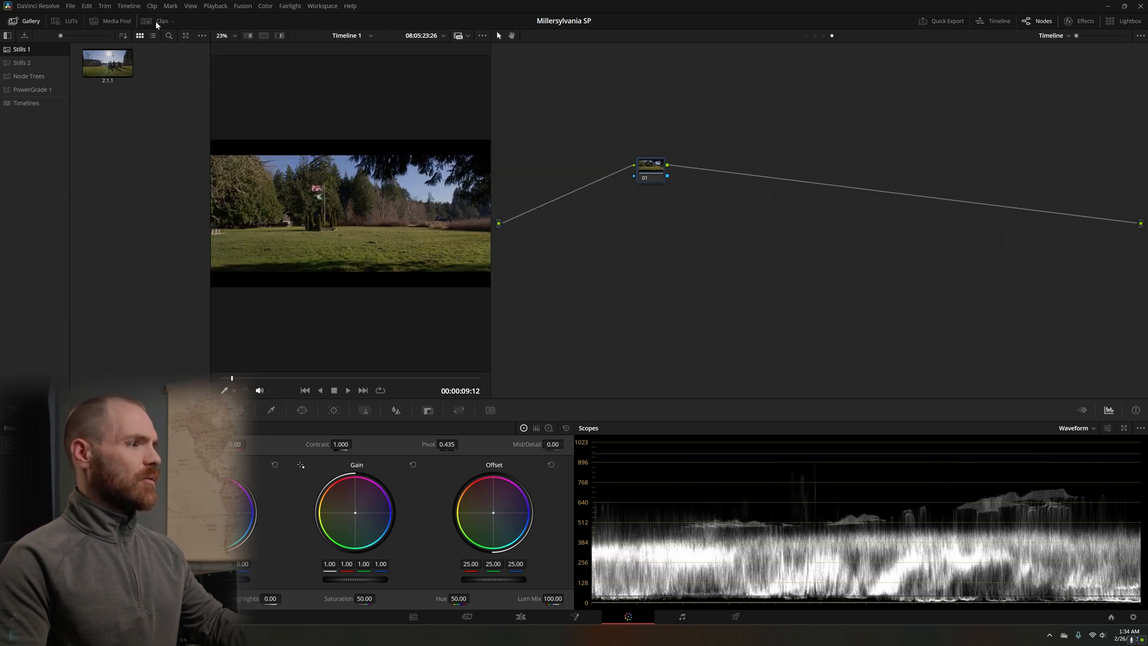
click(156, 22)
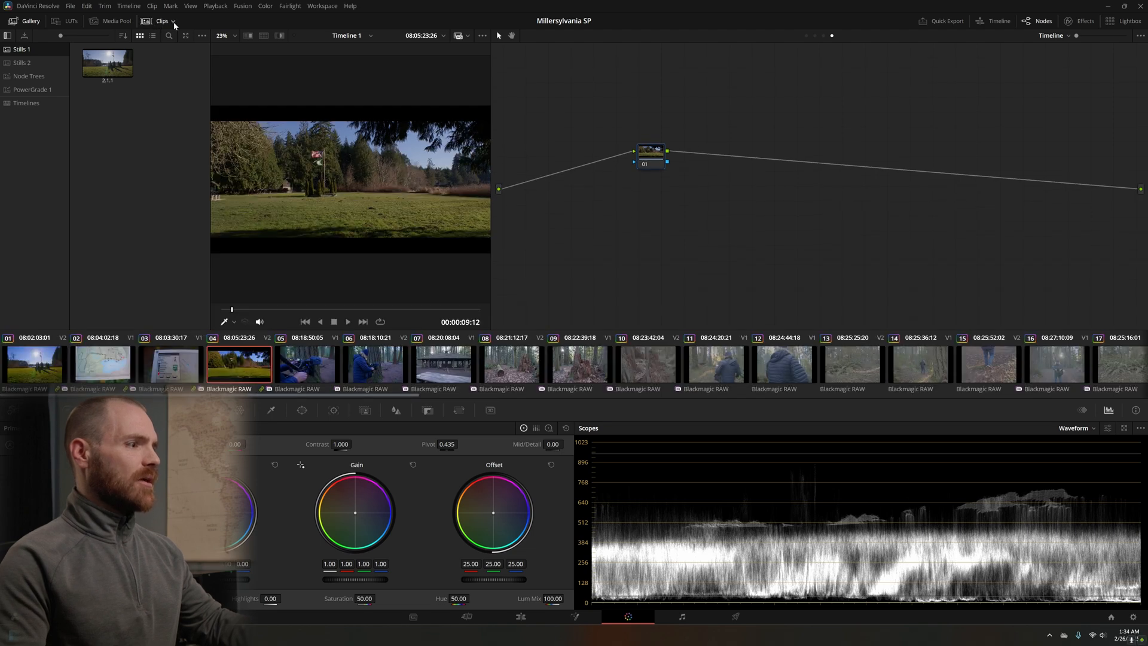
click(174, 23)
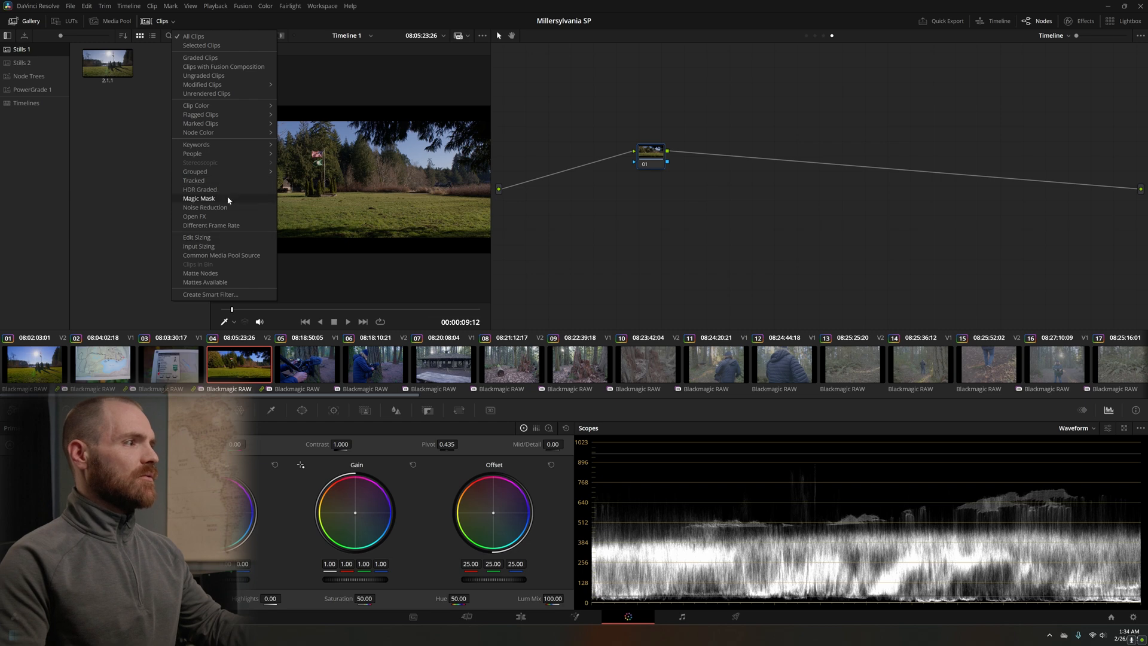
mouse_move(225, 173)
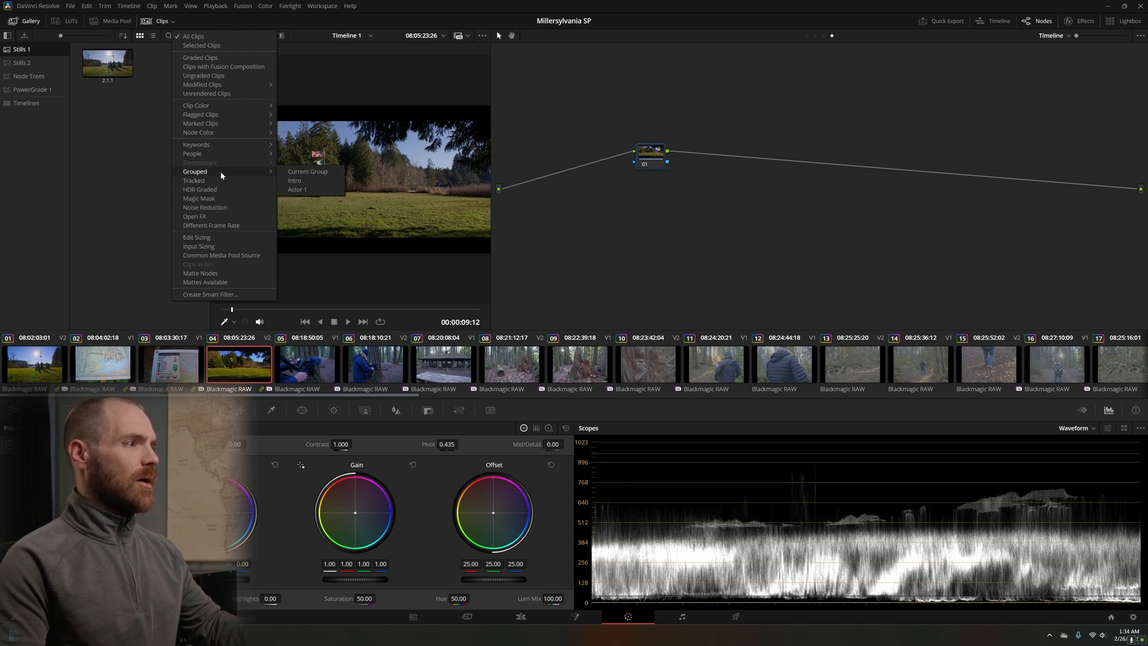
click(308, 181)
click(92, 376)
click(153, 375)
click(207, 377)
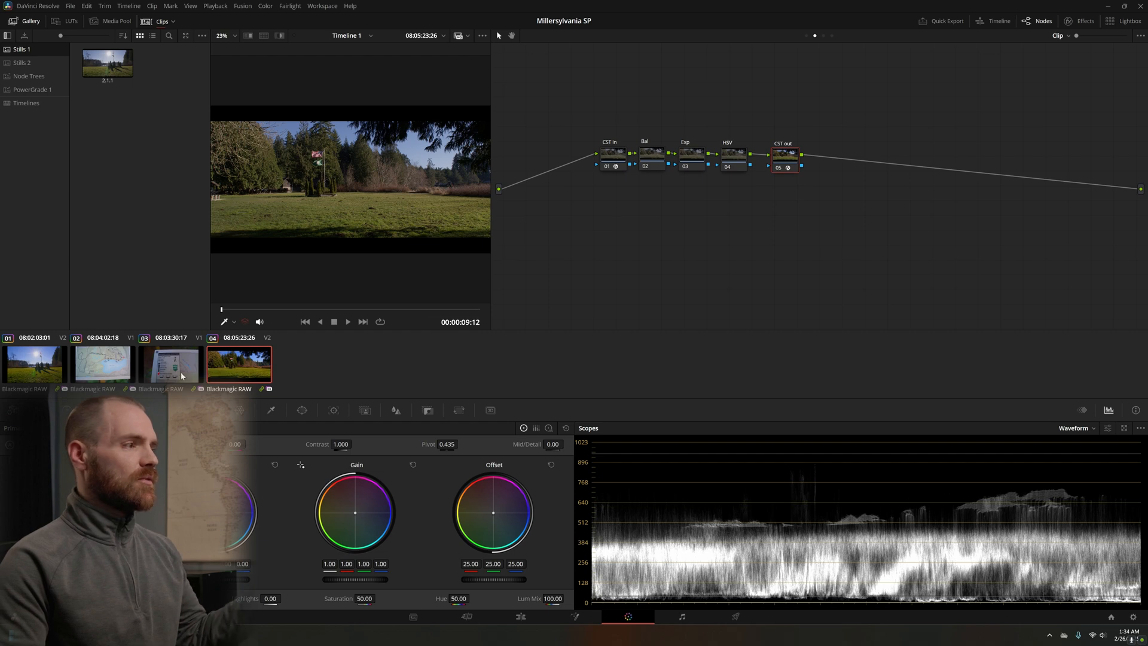
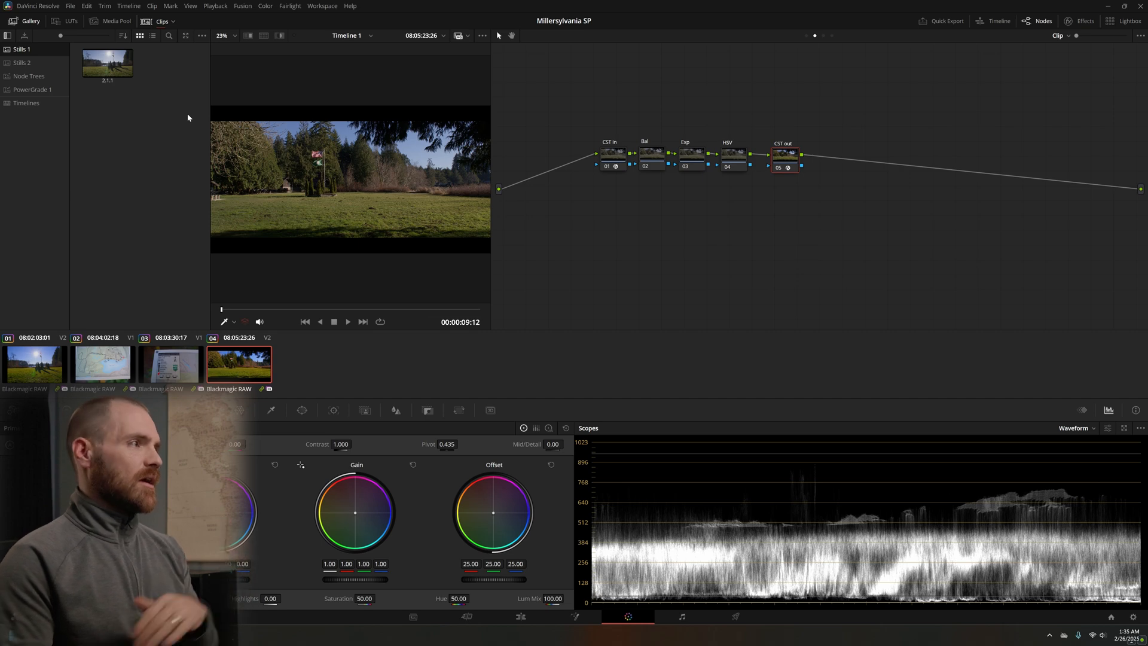
- Filter the clip thumbnails to show only the Actor 1 group, and go through its clips up to the last one
click(174, 24)
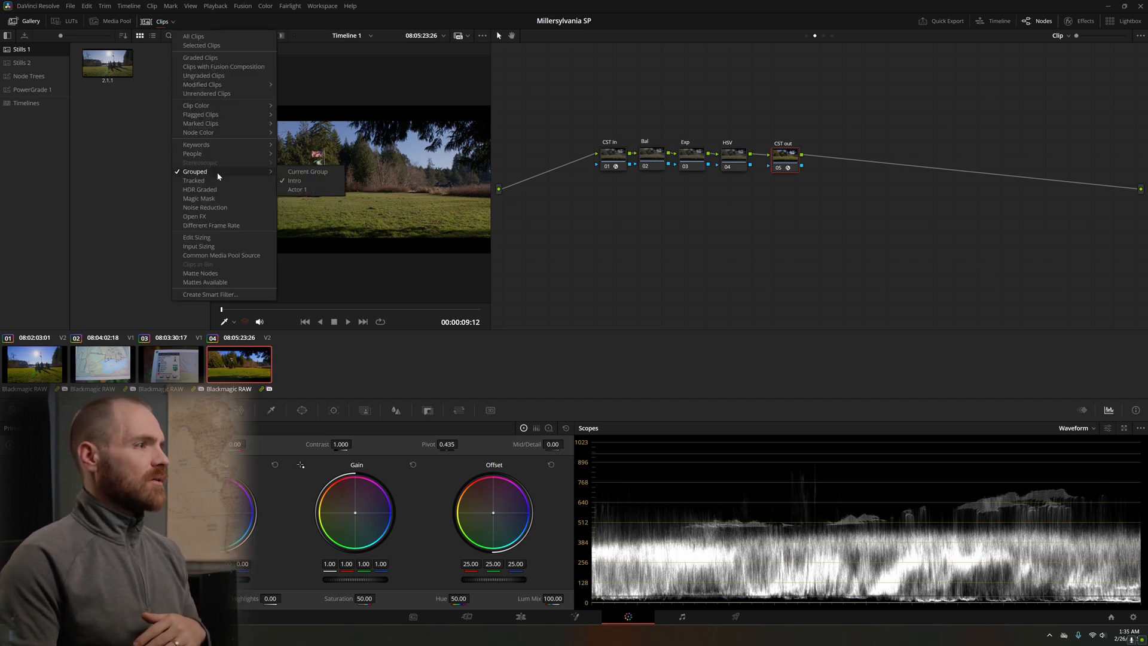
click(298, 191)
click(197, 371)
key(Down)
key(Down)
key(Down)
key(Down)
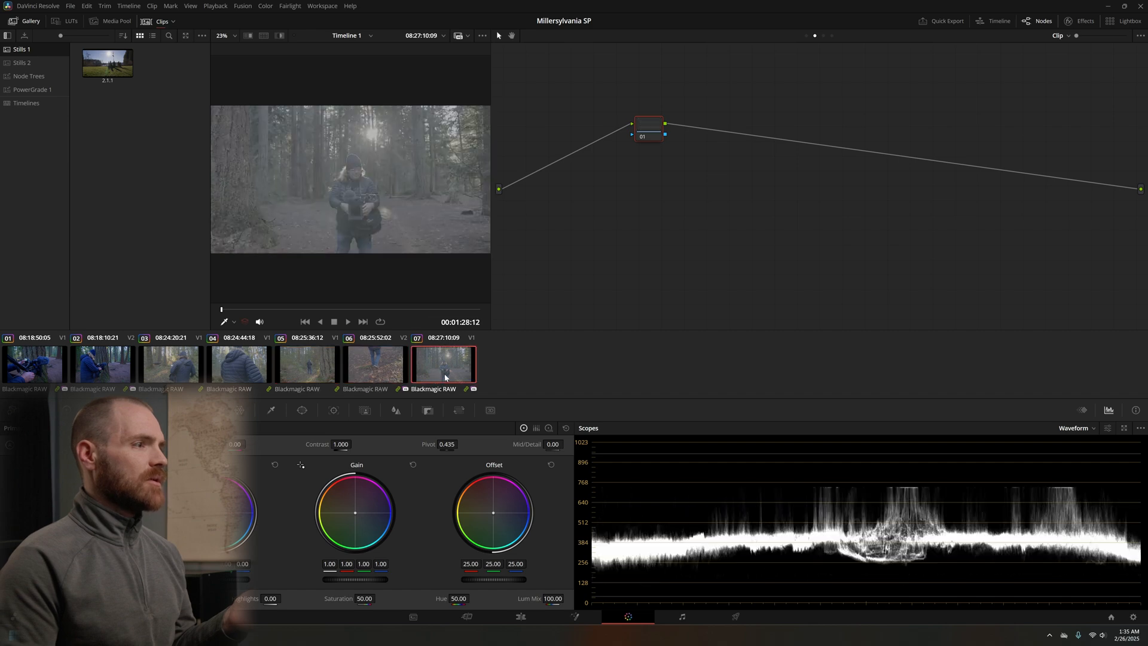
- Compare the clip-level node graph of clip 02 with those of the other Actor 1 clips
click(189, 377)
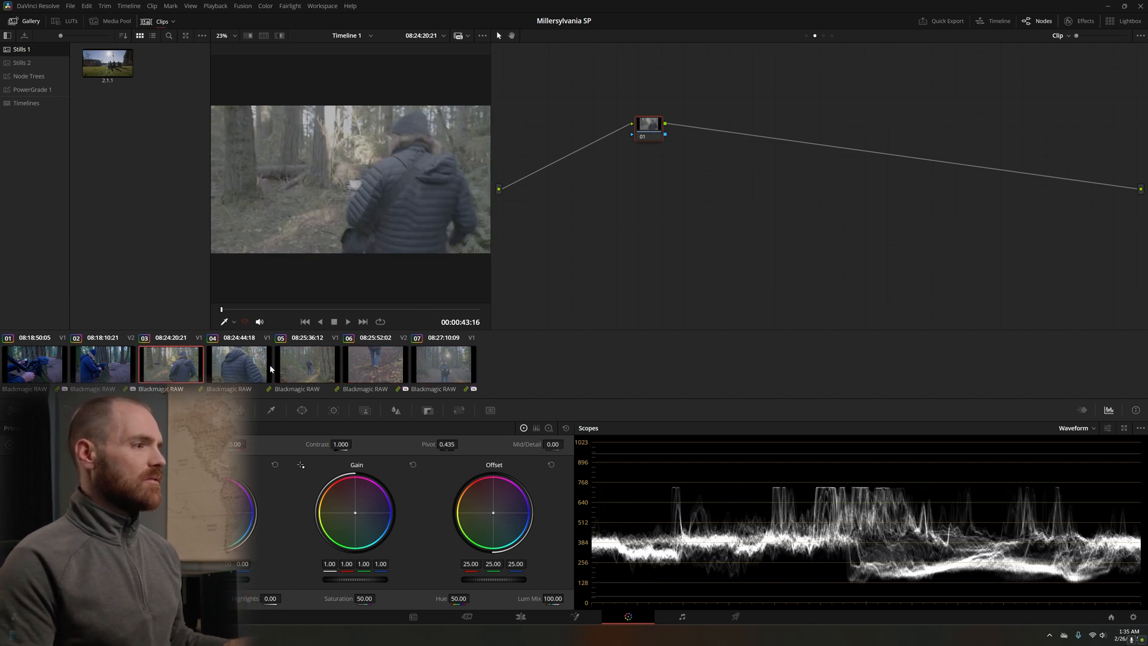
click(299, 361)
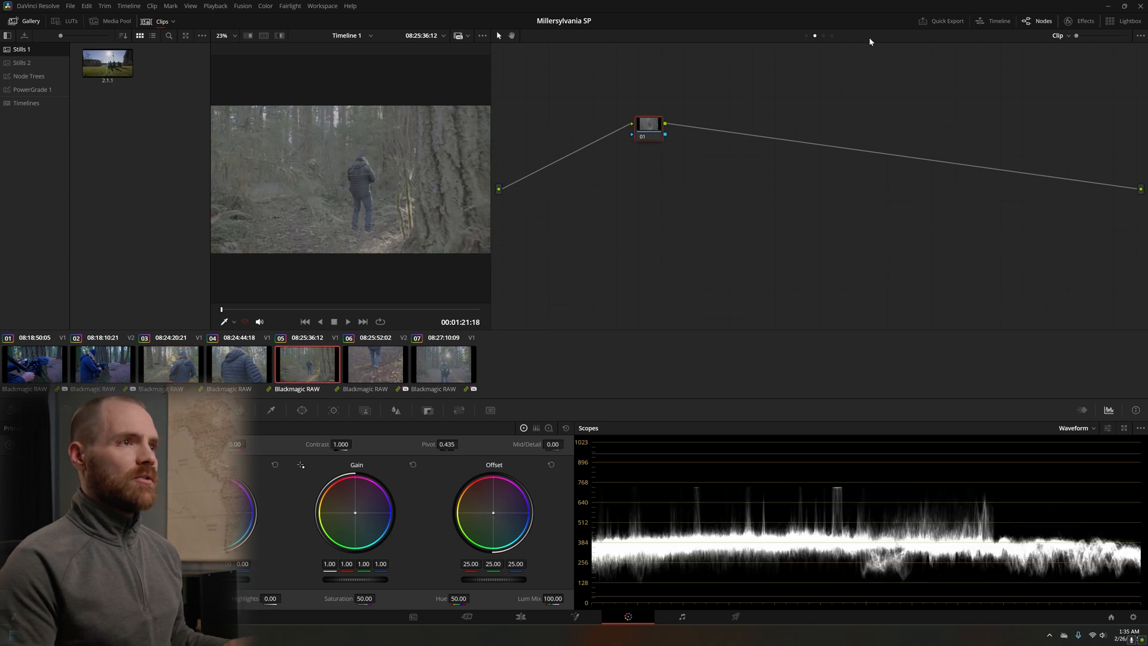
click(112, 366)
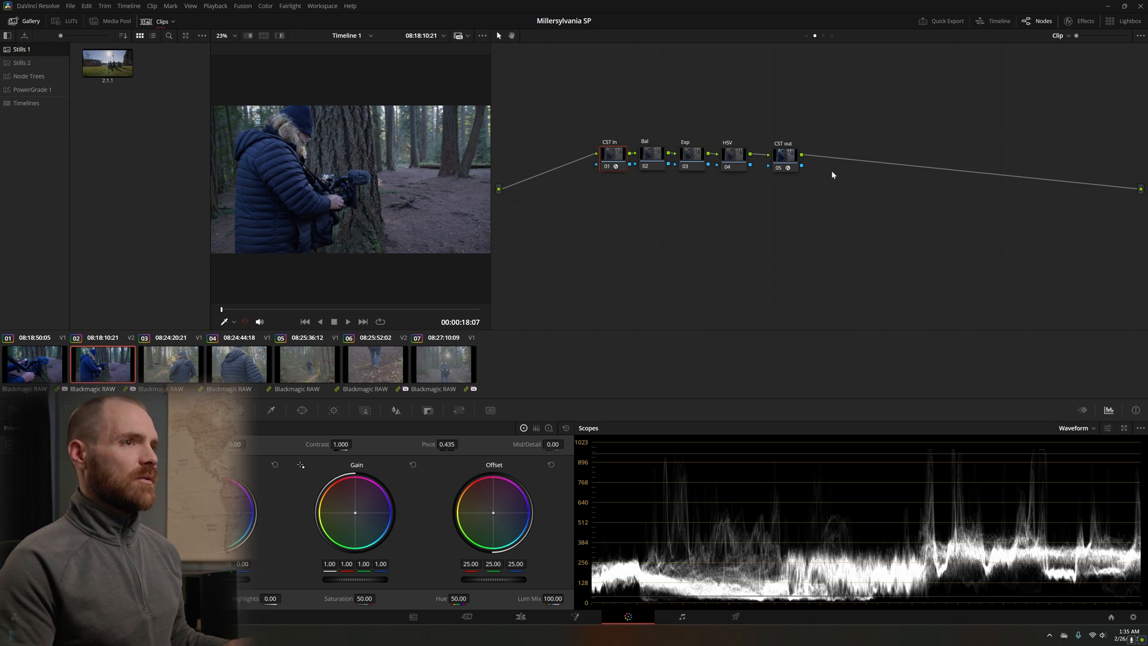
key(Down)
key(Down)
key(Down)
key(Down)
key(Down)
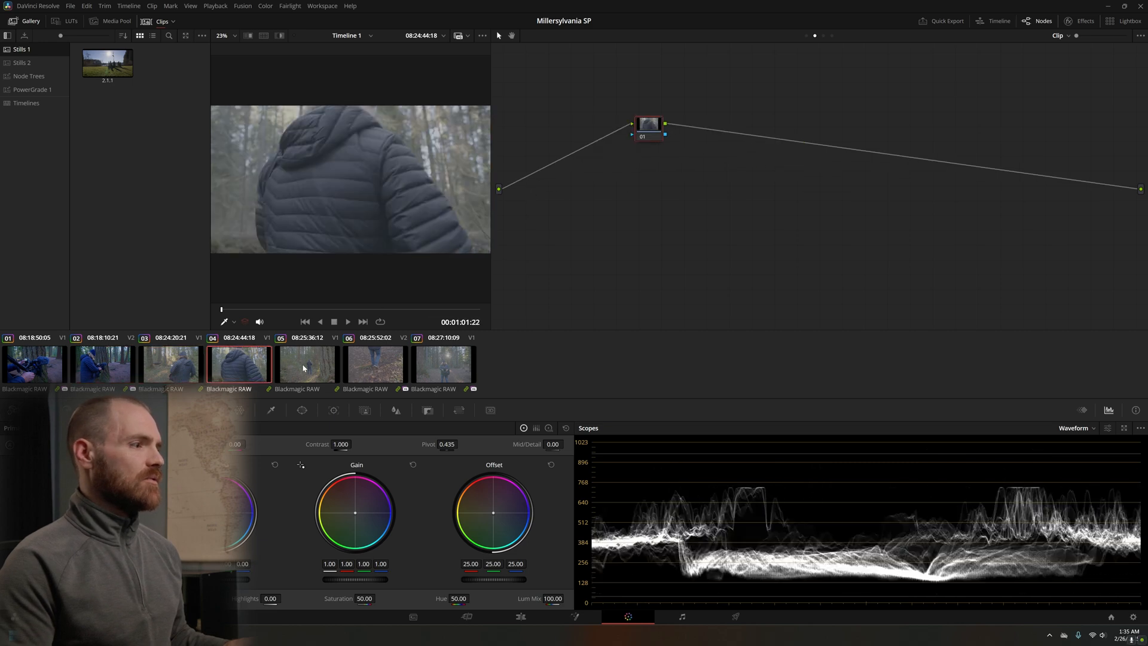
- Copy clip 02's grade onto clips 03 to 07 of the Actor 1 group, and check each of them
click(161, 365)
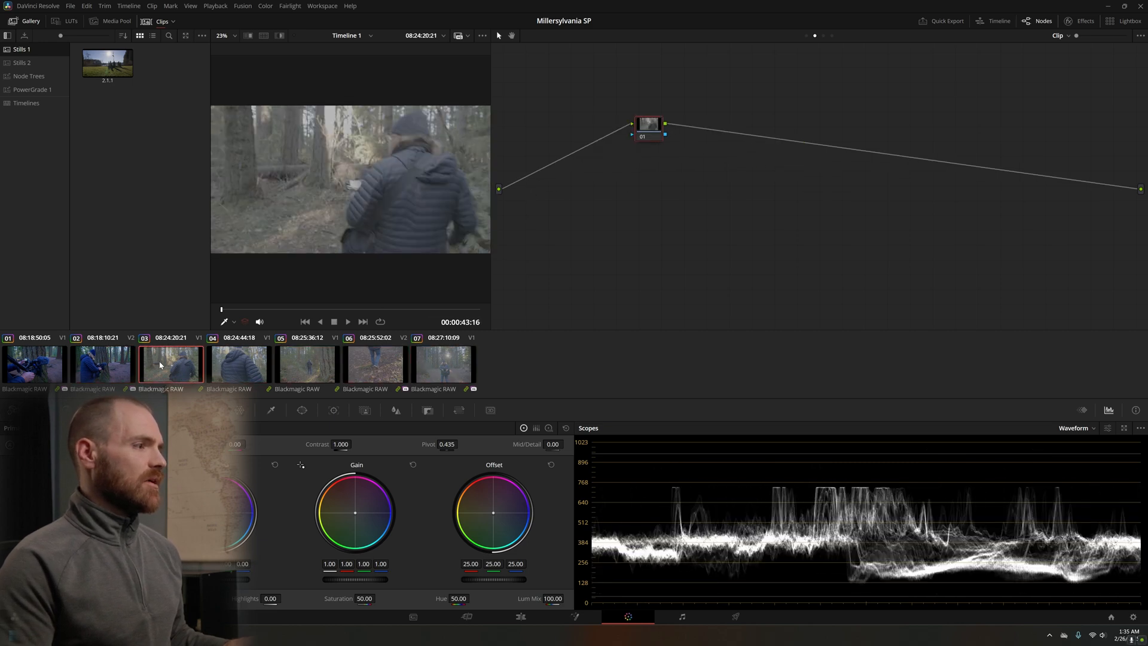
shift+click(448, 368)
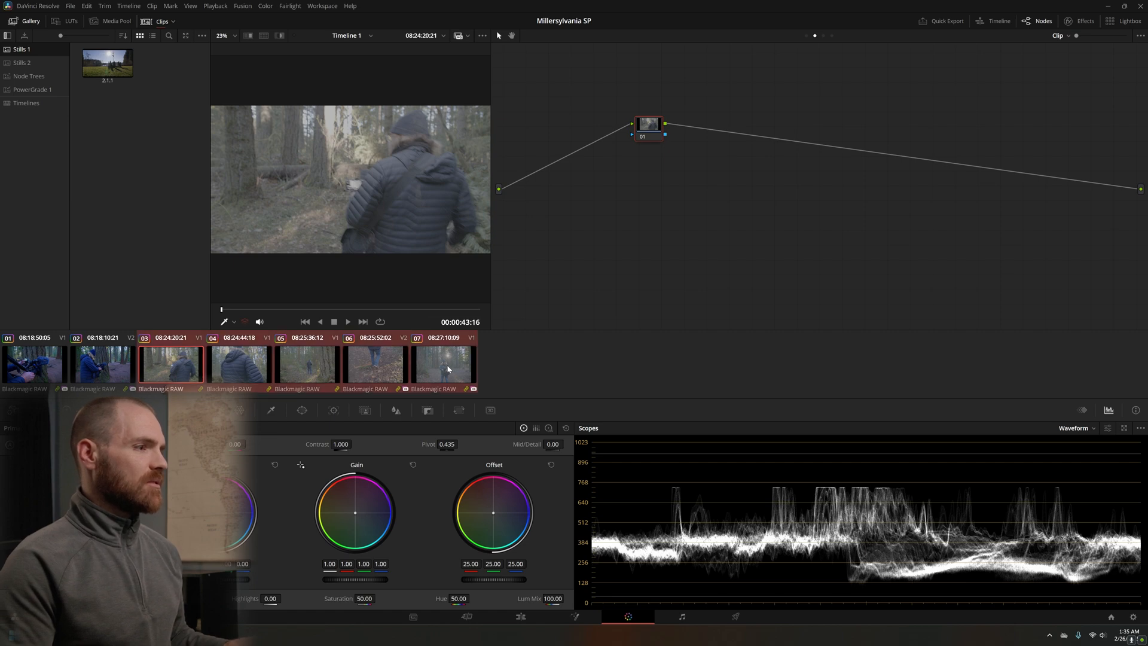
middle_click(108, 368)
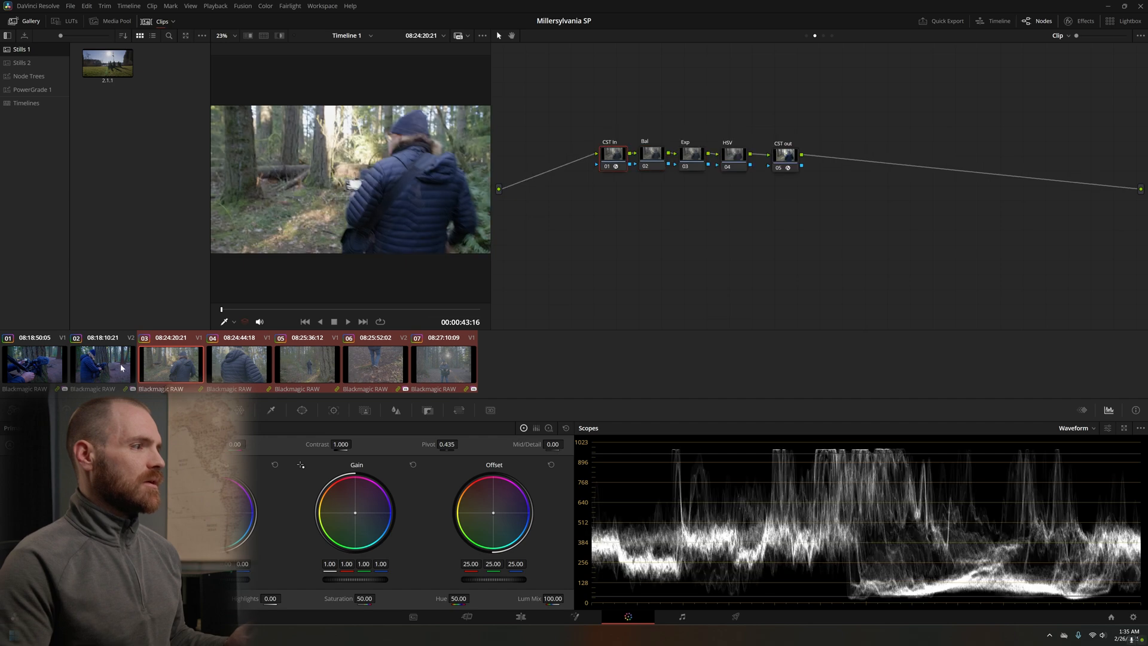
click(174, 371)
click(238, 369)
click(305, 370)
click(364, 367)
click(441, 366)
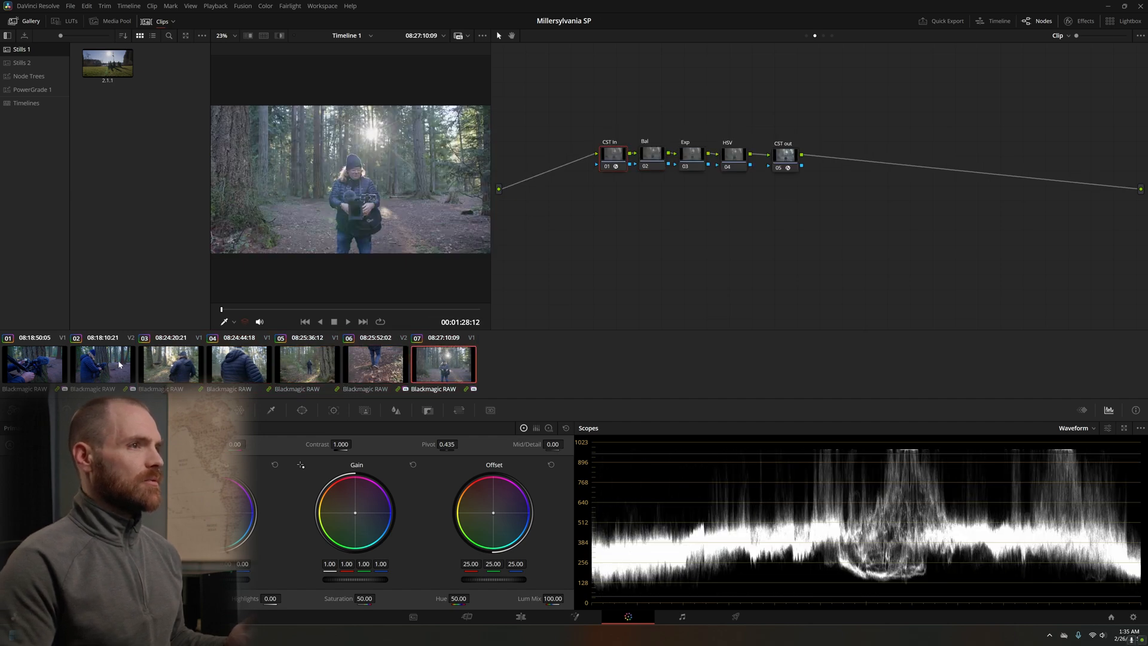
- Select clip 02 of the Actor 1 group and show all the timeline's clips in the thumbnail strip again
click(118, 364)
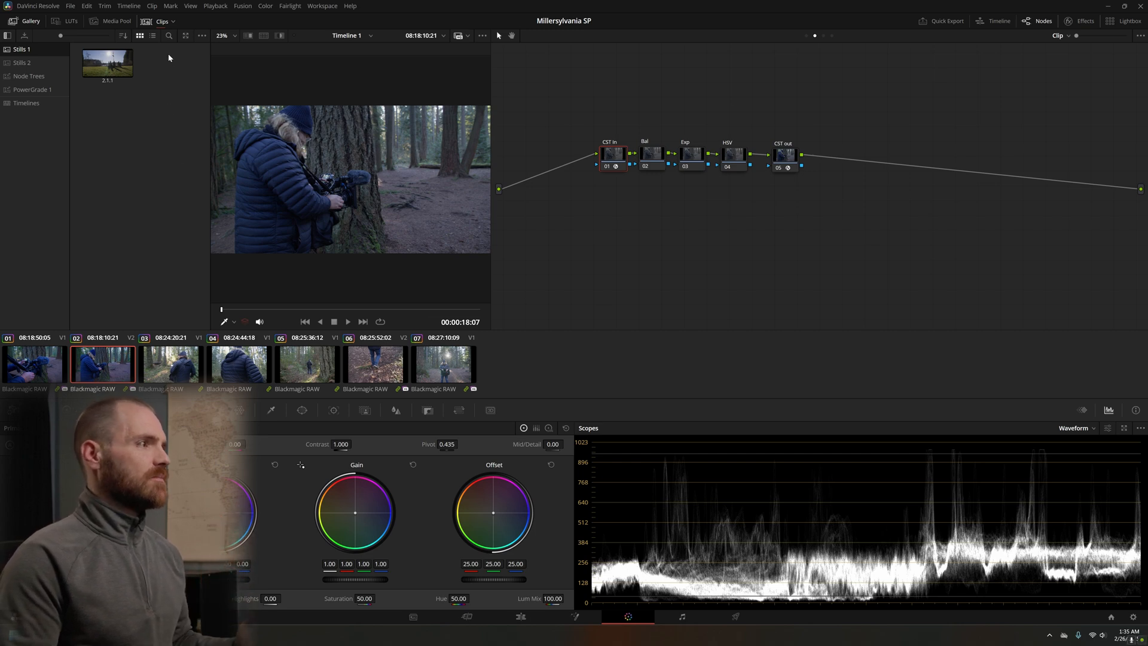
click(173, 22)
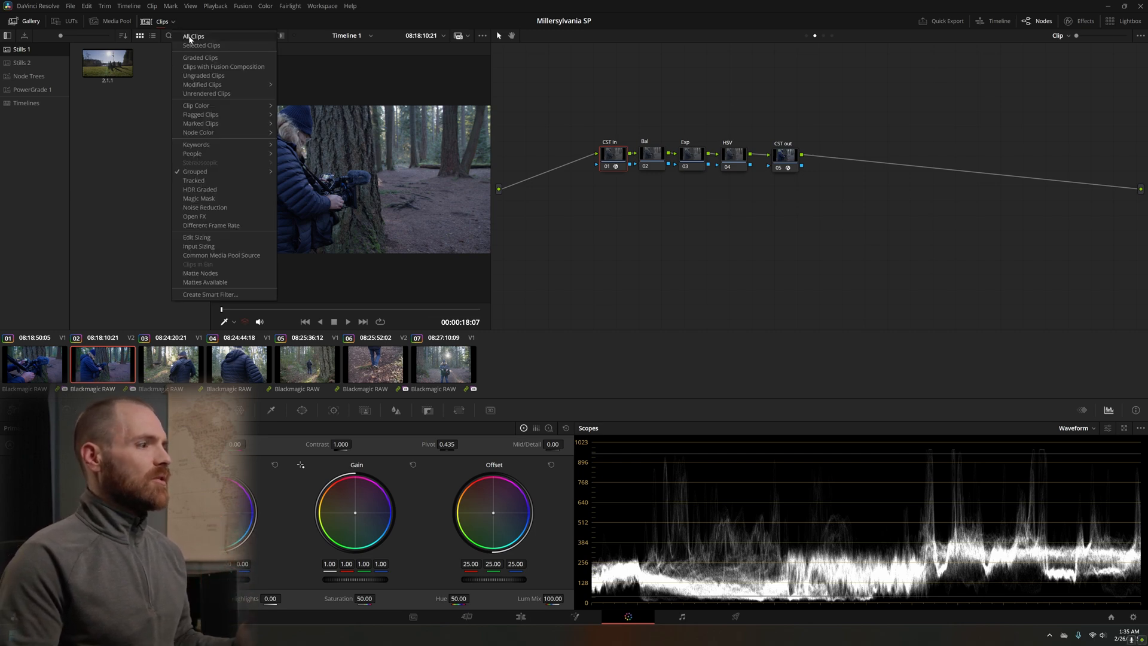
click(190, 38)
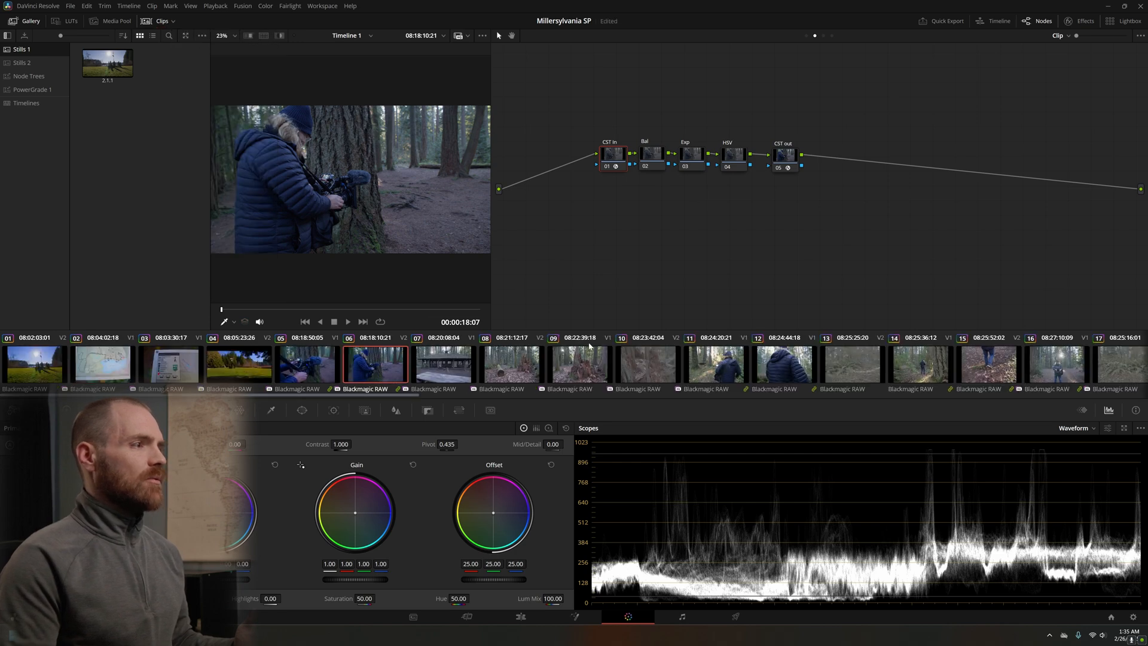
click(254, 374)
click(308, 374)
click(365, 375)
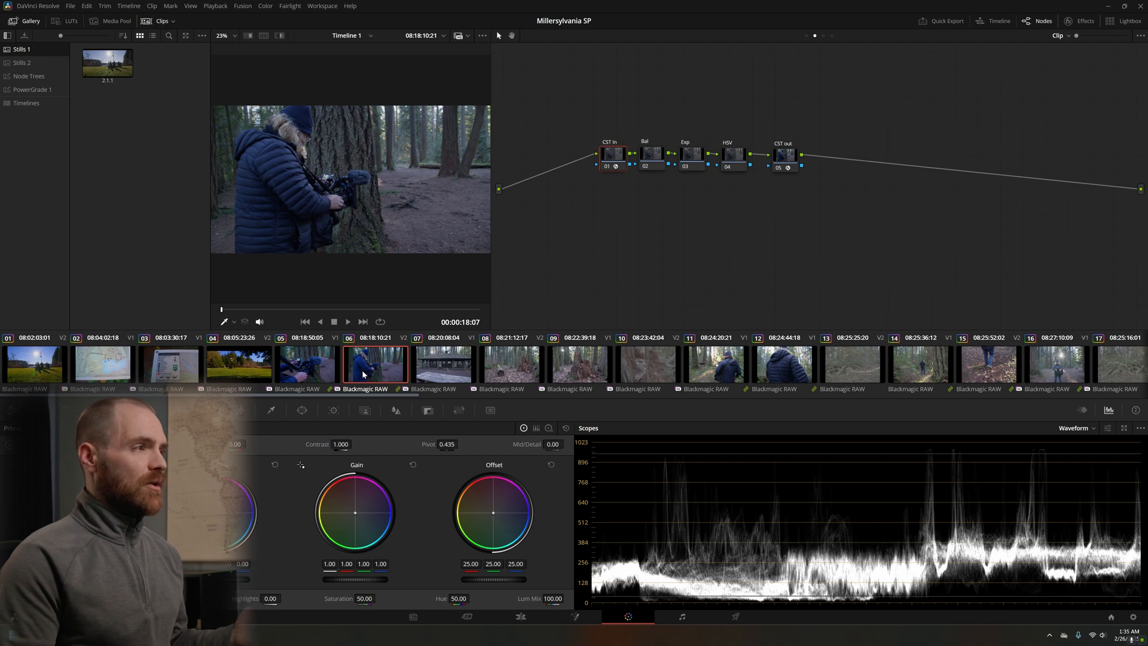
- Select clips 01, 04, 05, 11 and 12 along with clip 06, and filter the thumbnails to only the selected clips
ctrl+click(34, 366)
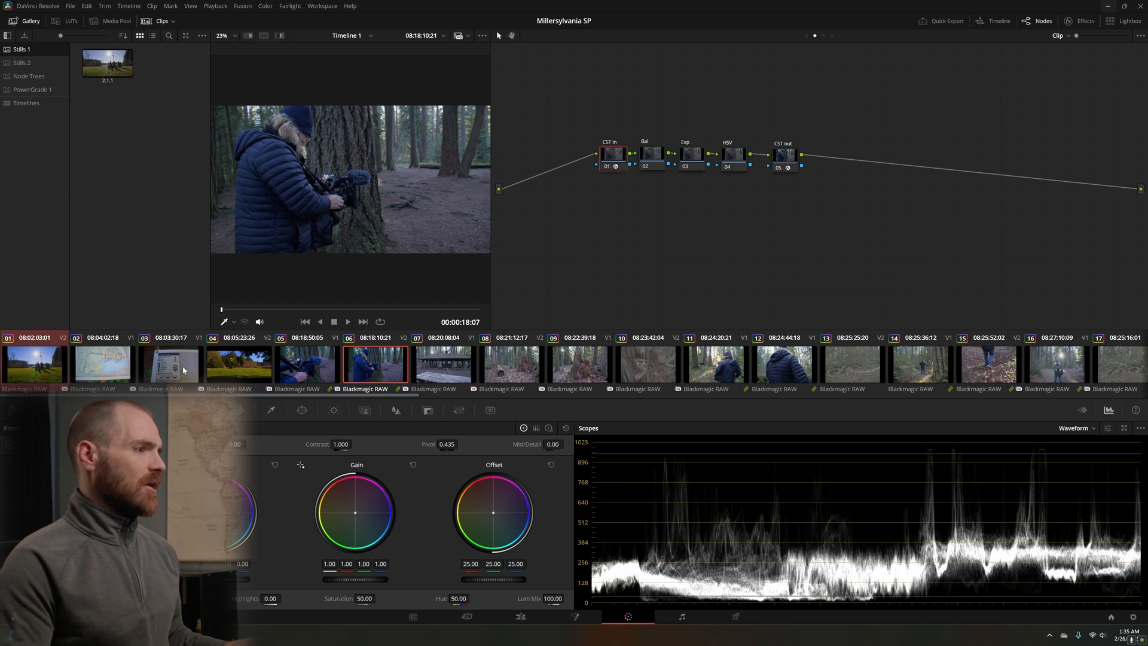
ctrl+click(233, 372)
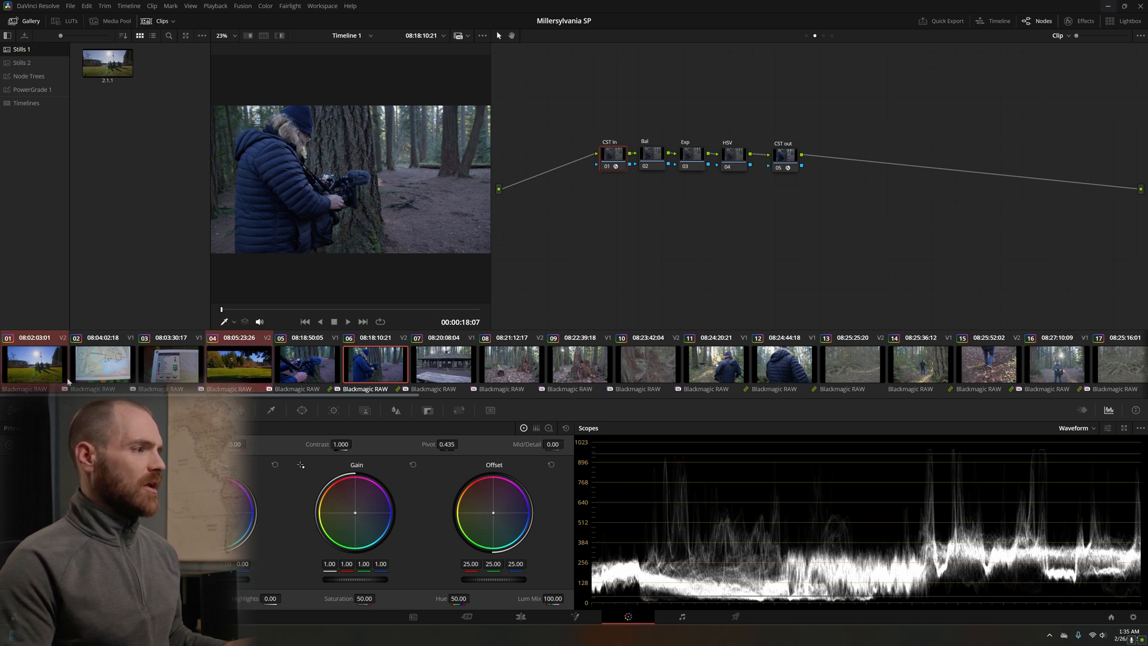
ctrl+click(327, 371)
ctrl+click(744, 364)
ctrl+click(774, 364)
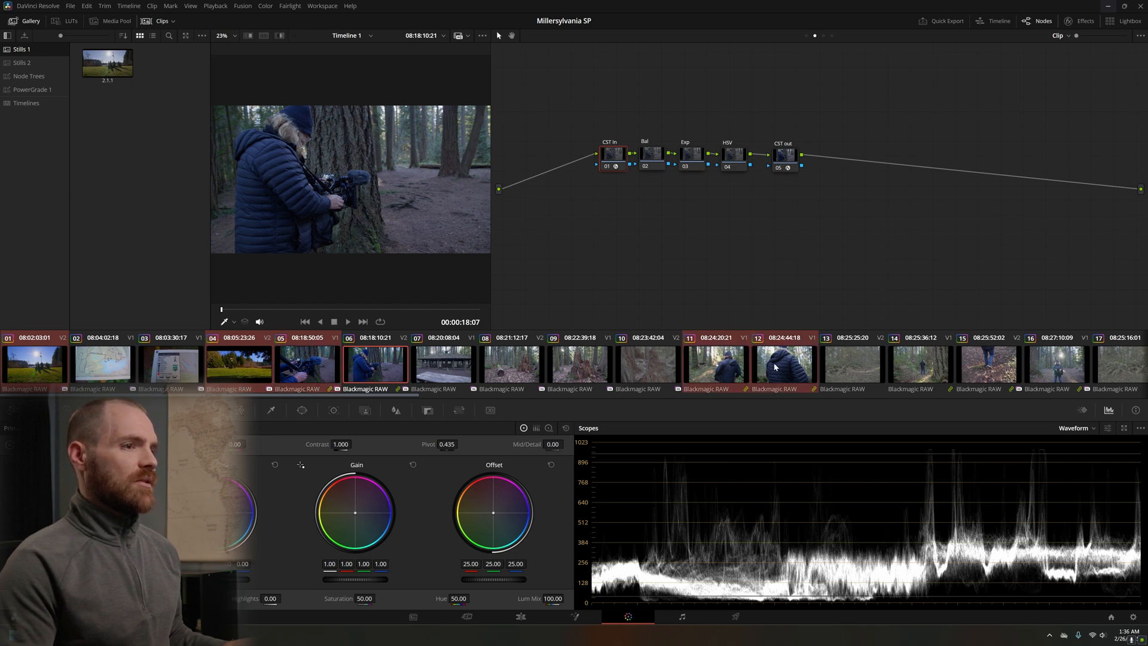
click(174, 24)
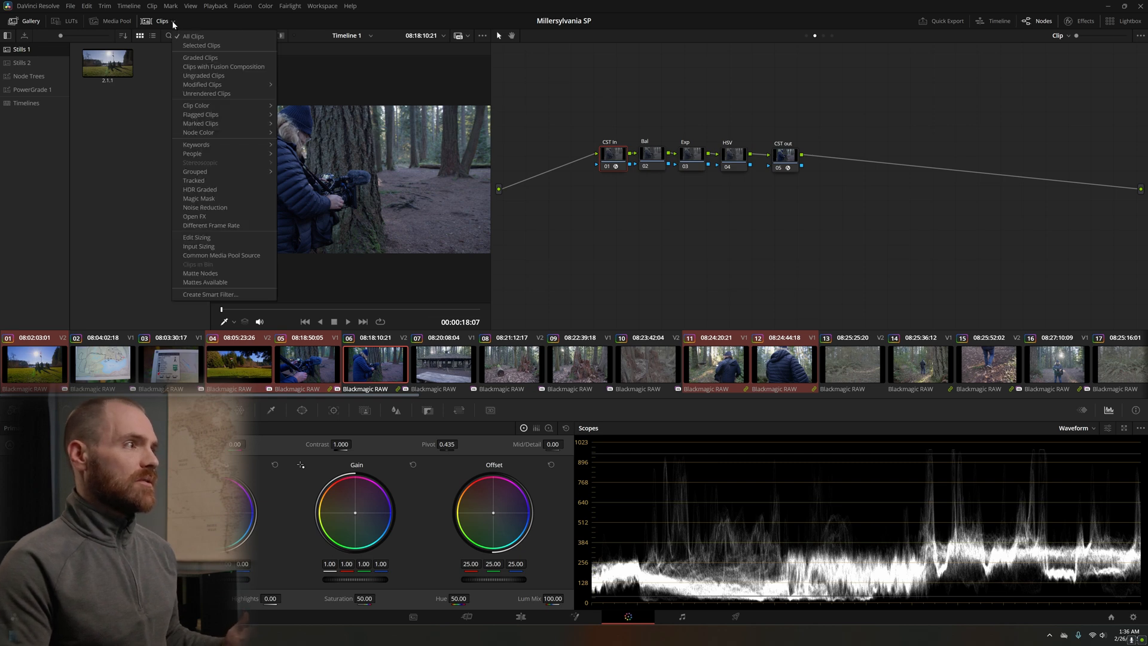
click(195, 46)
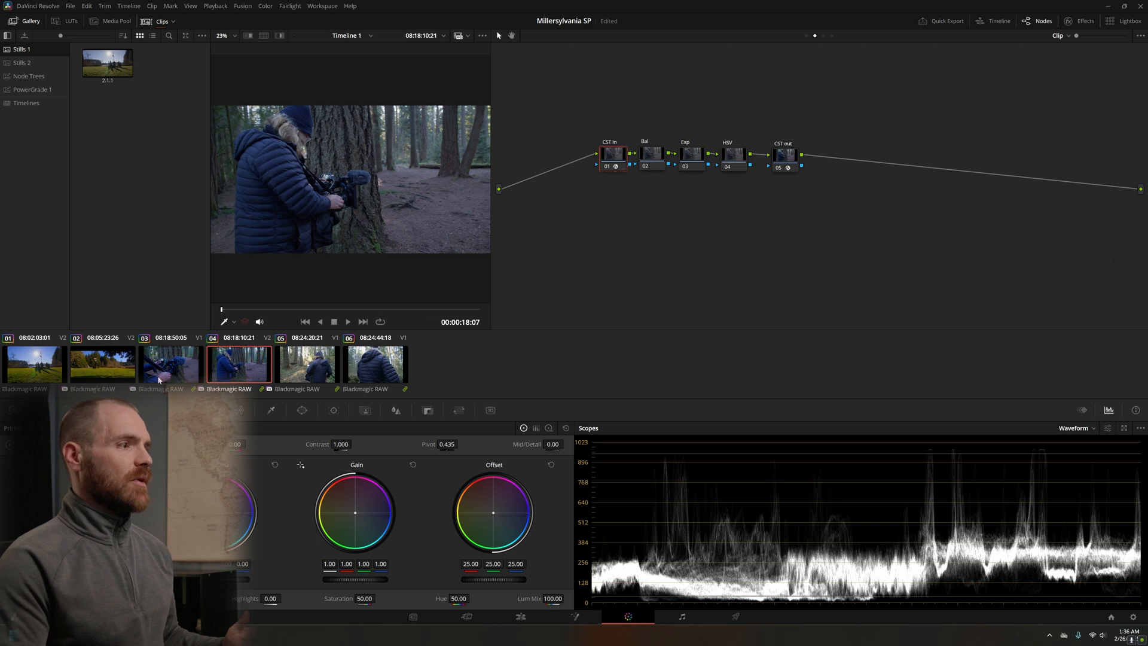
- Clear the selected-clips filter, filter the thumbnails to ungraded clips, and return to showing all clips
click(171, 24)
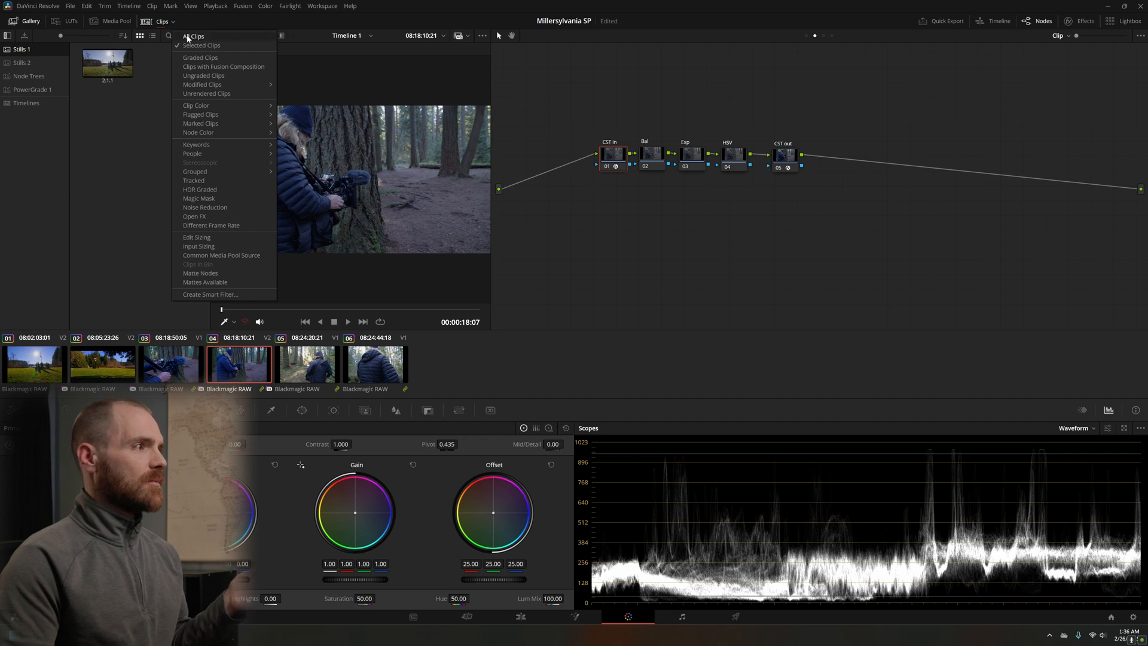
click(189, 37)
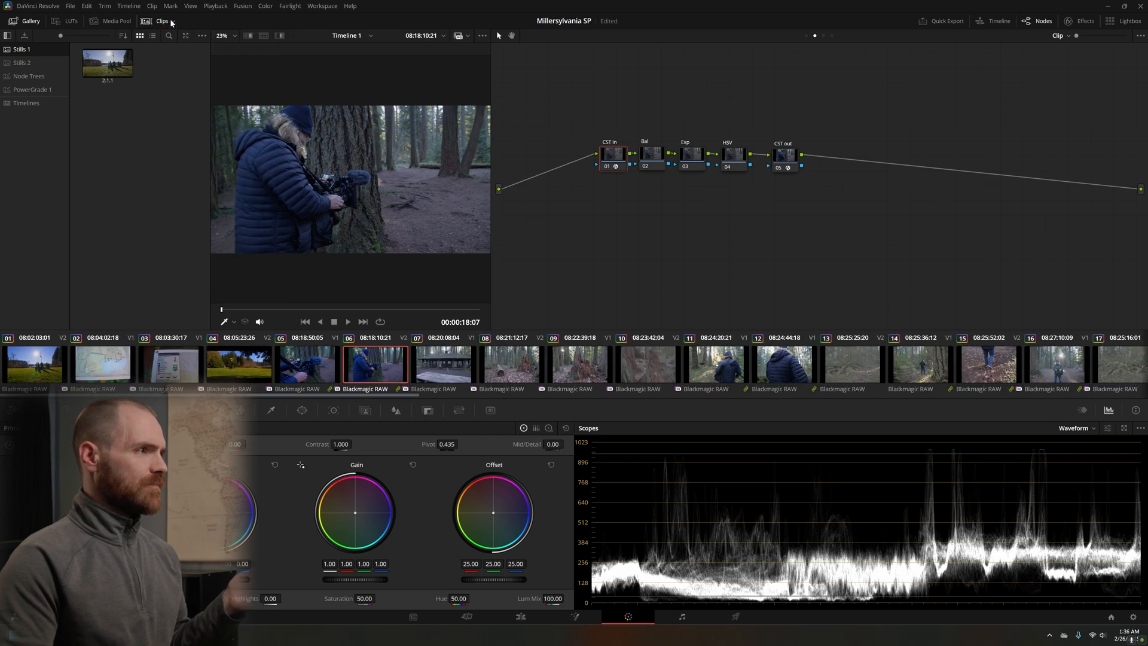
click(174, 24)
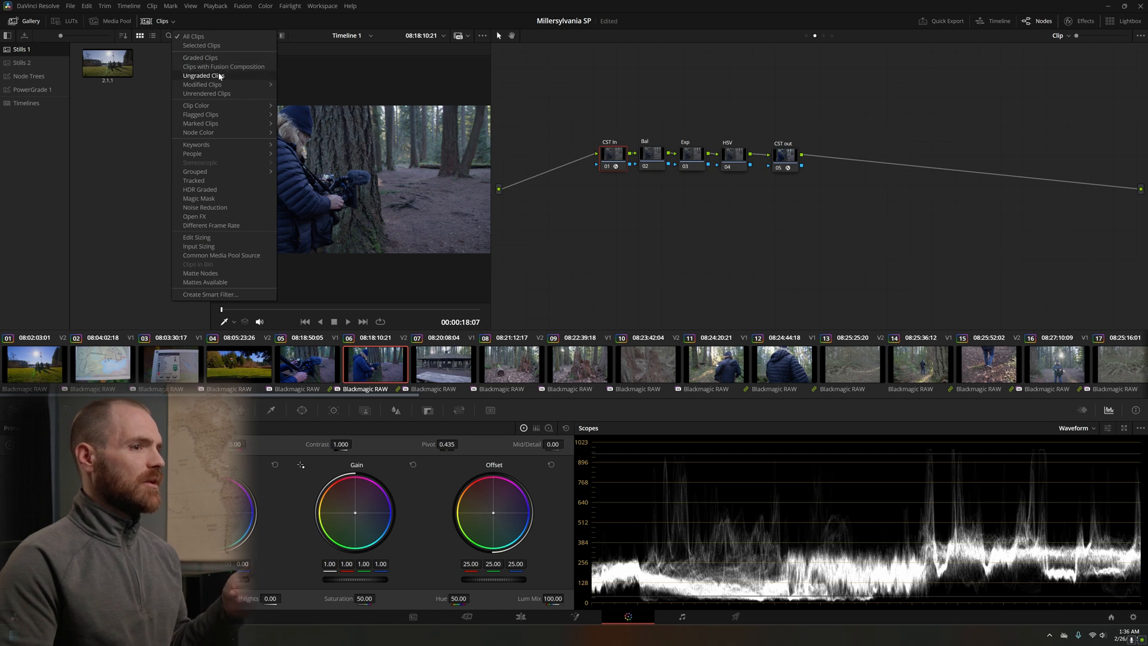
click(220, 67)
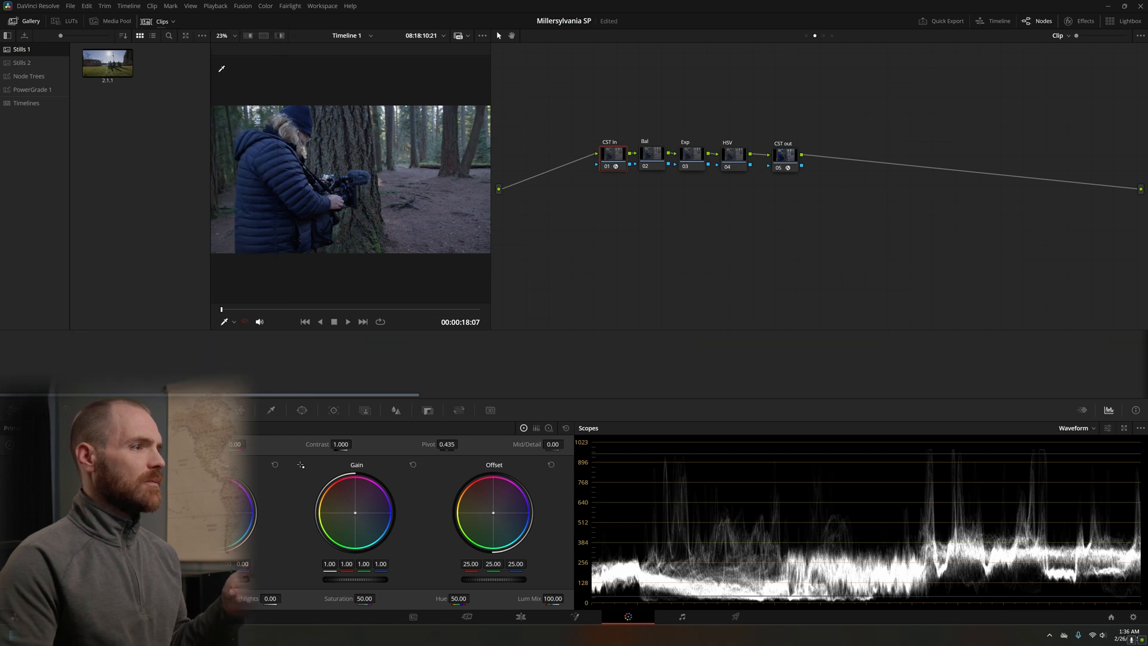
click(174, 24)
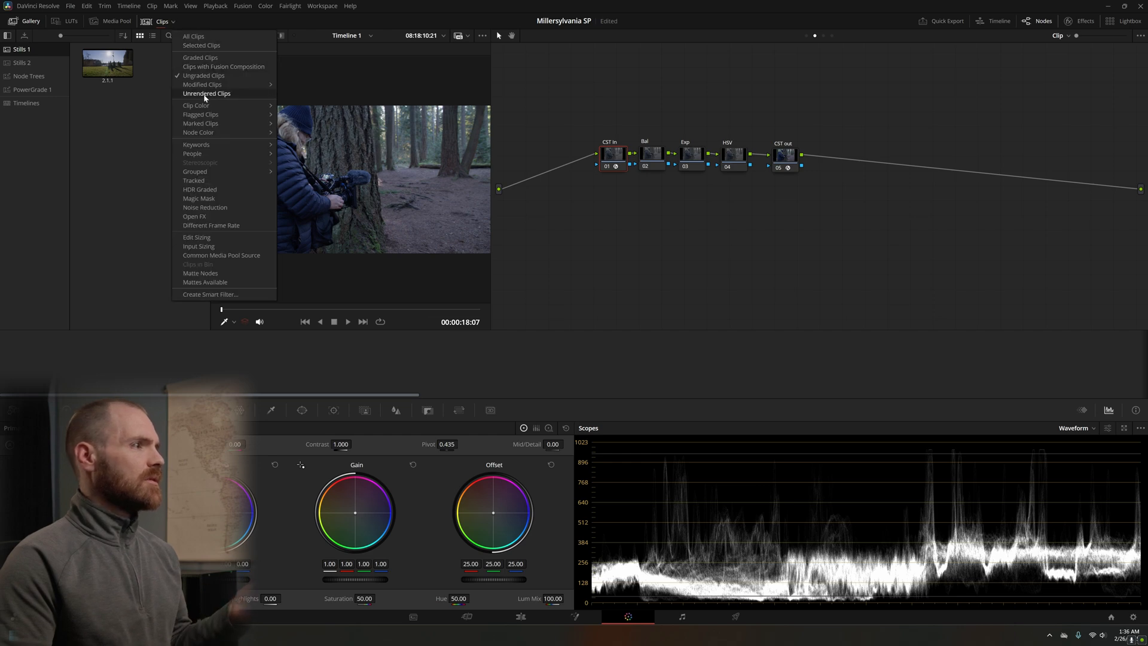
click(193, 38)
- Set the clip color of clips 07 and 09 to Orange
click(441, 366)
right_click(441, 366)
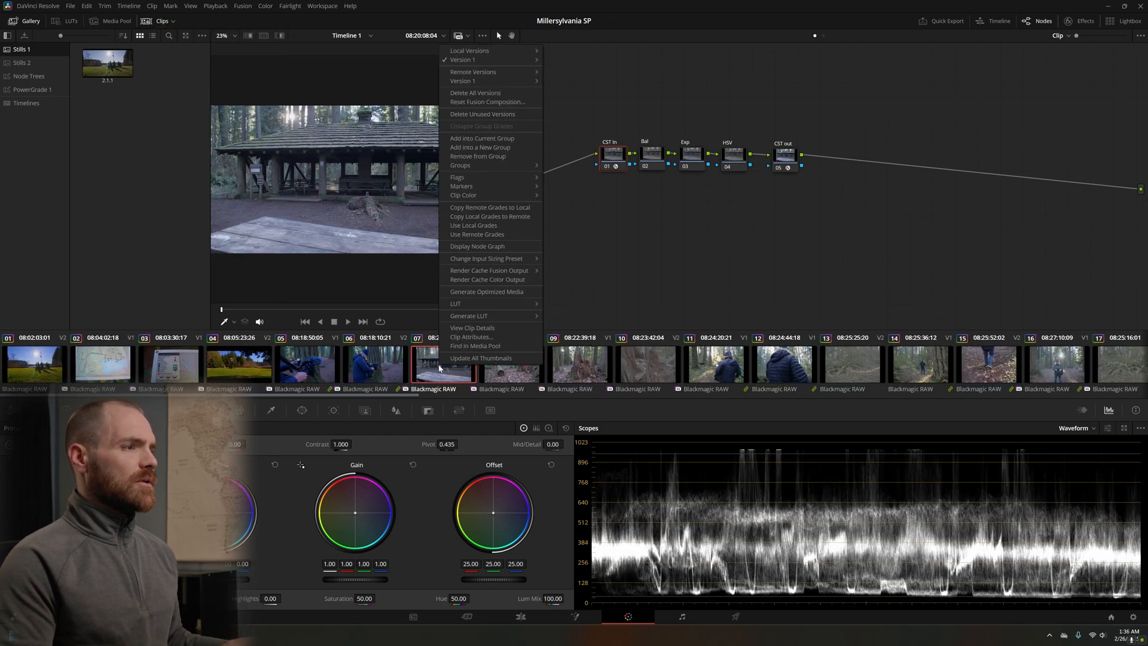
right_click(430, 367)
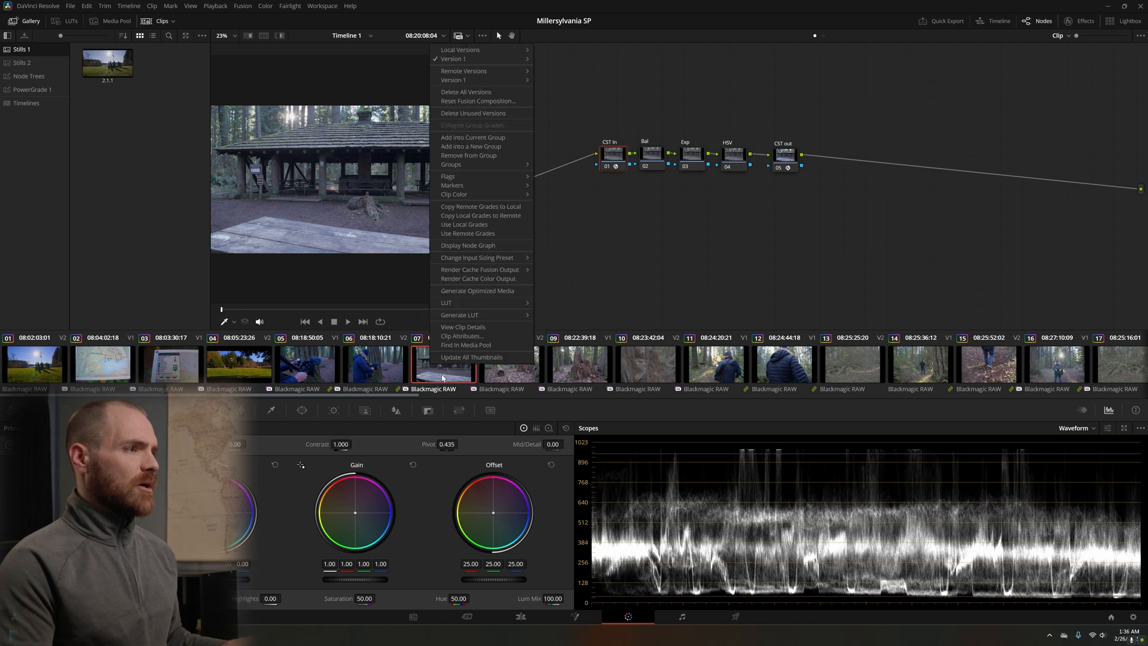
mouse_move(474, 194)
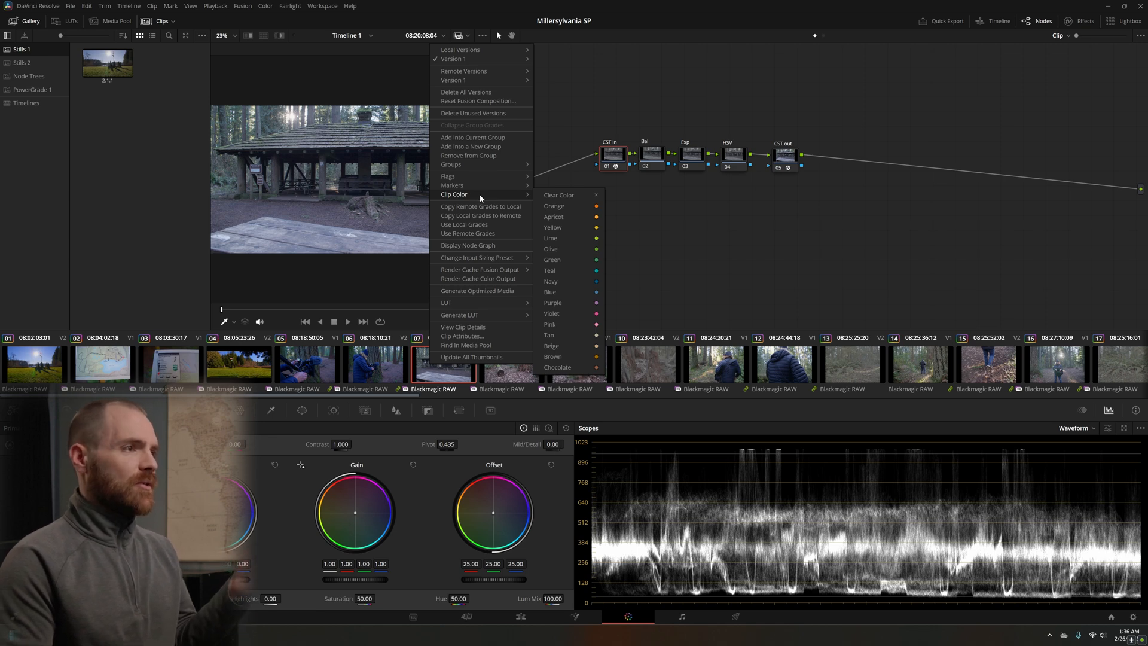
click(551, 207)
click(579, 366)
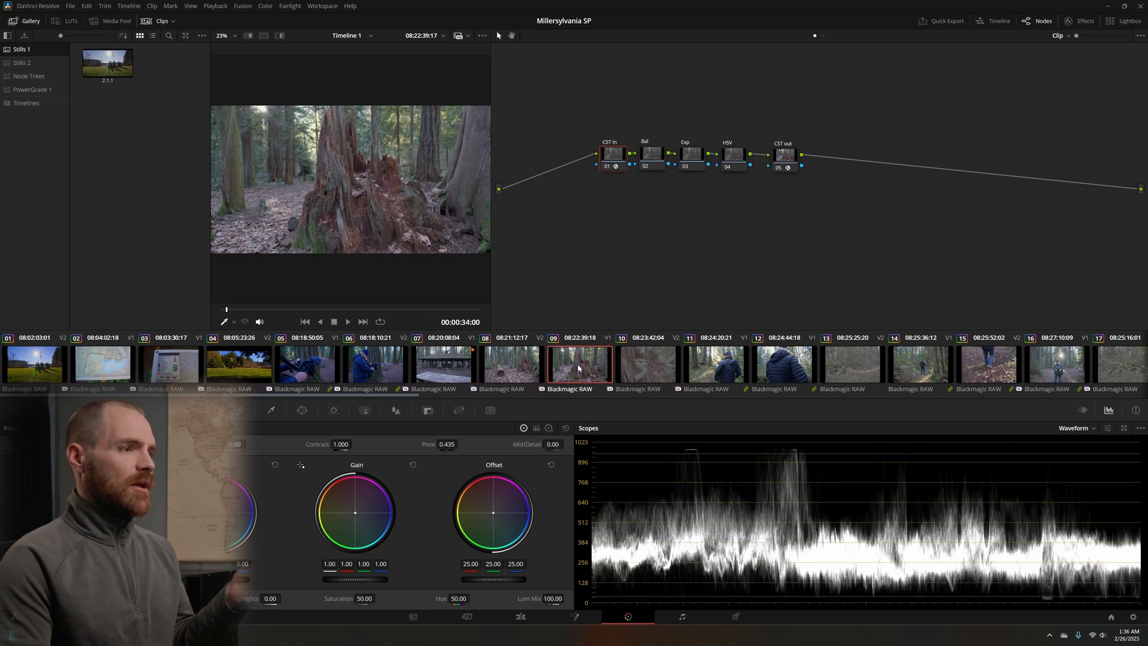
right_click(579, 367)
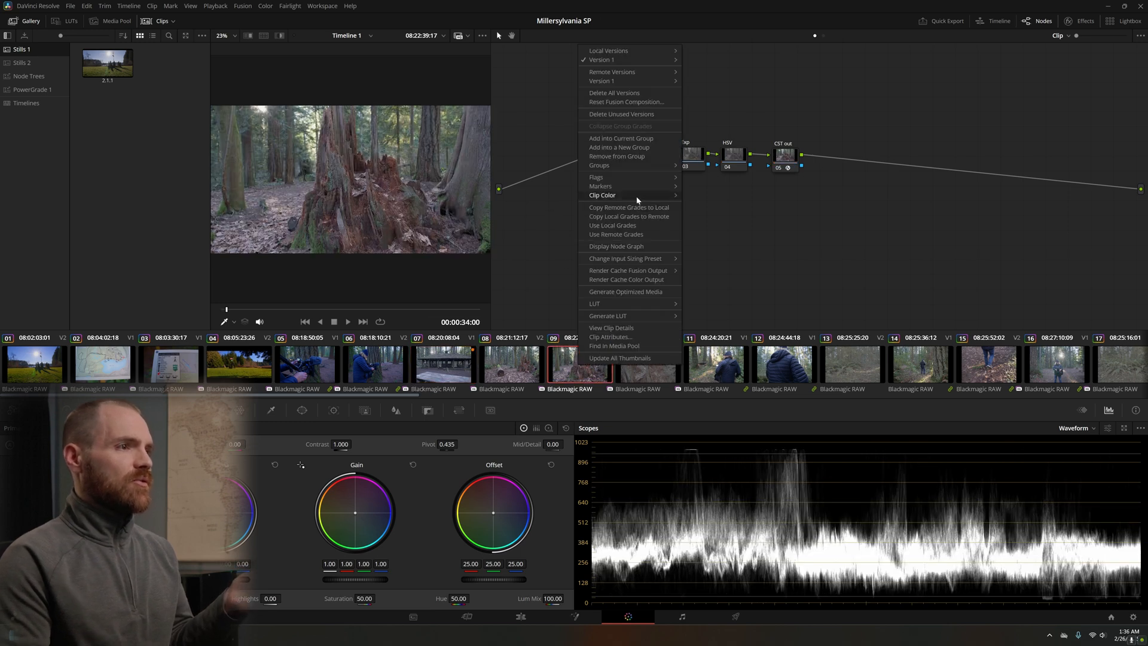
mouse_move(637, 201)
click(726, 206)
- Switch back and forth between clips 07 and 09 to compare them, and view the flag colors available for clip 09
click(456, 369)
click(567, 370)
click(459, 370)
click(577, 366)
click(458, 369)
click(576, 371)
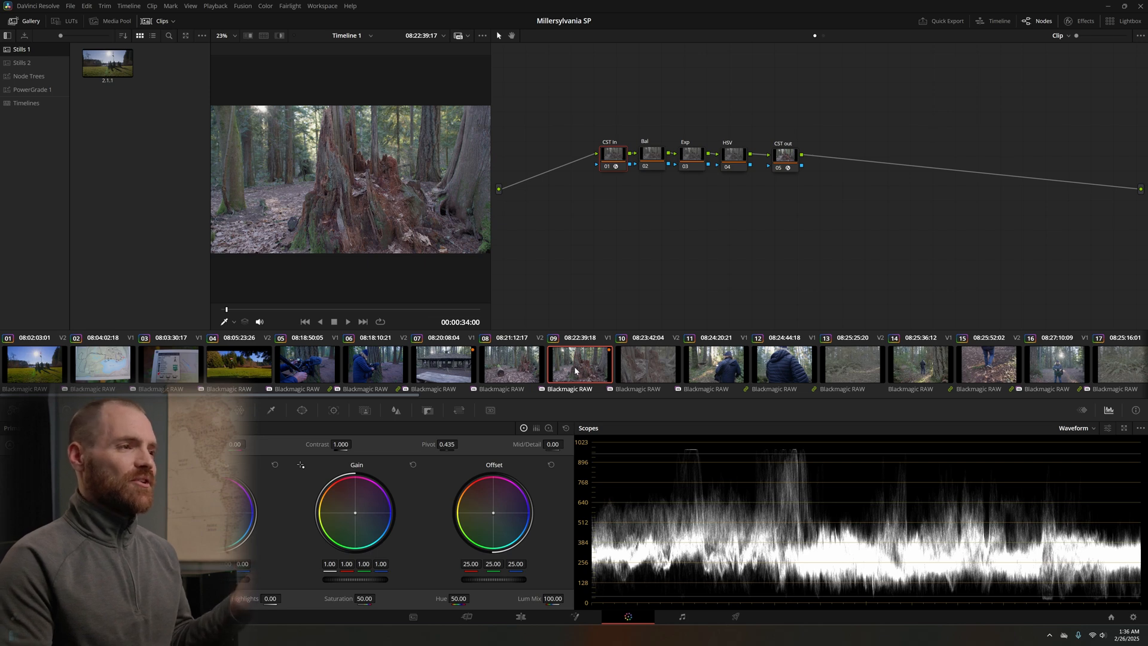
right_click(574, 366)
mouse_move(604, 181)
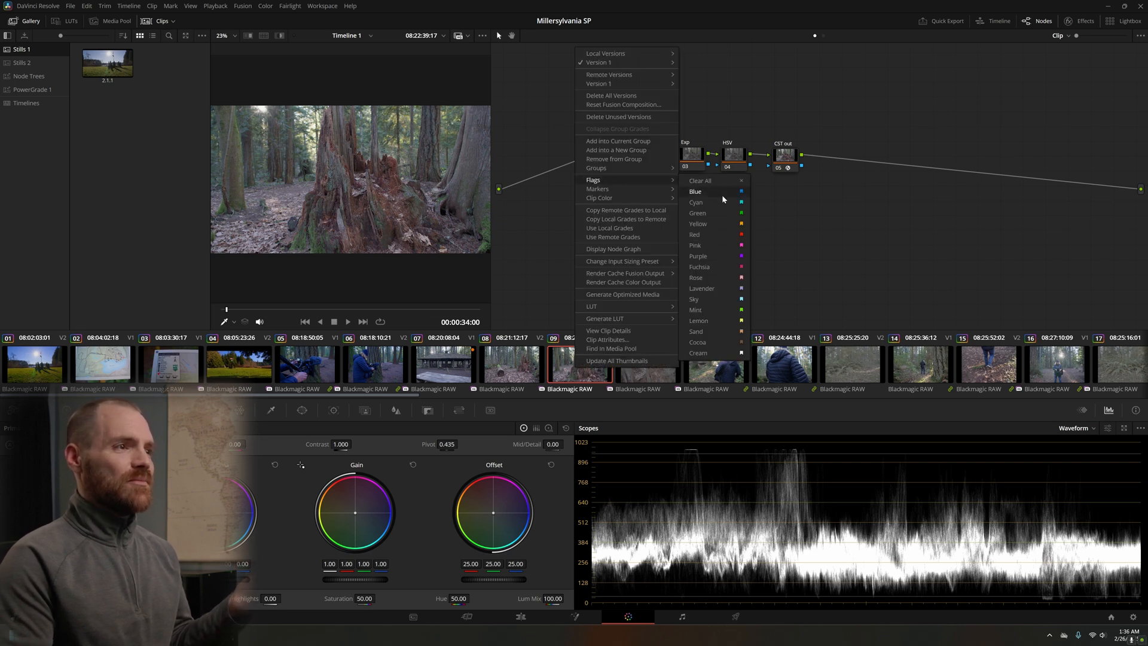
click(443, 364)
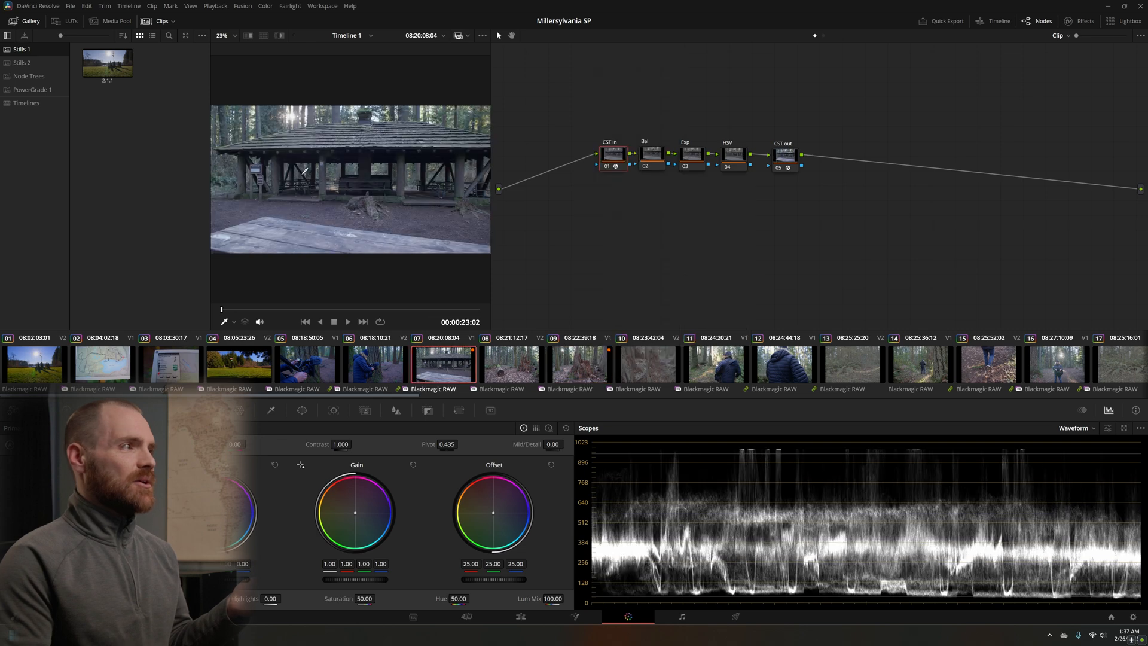
- Filter the thumbnails to clips with the Orange clip color, and alternate between the filtered clips to compare them
click(173, 22)
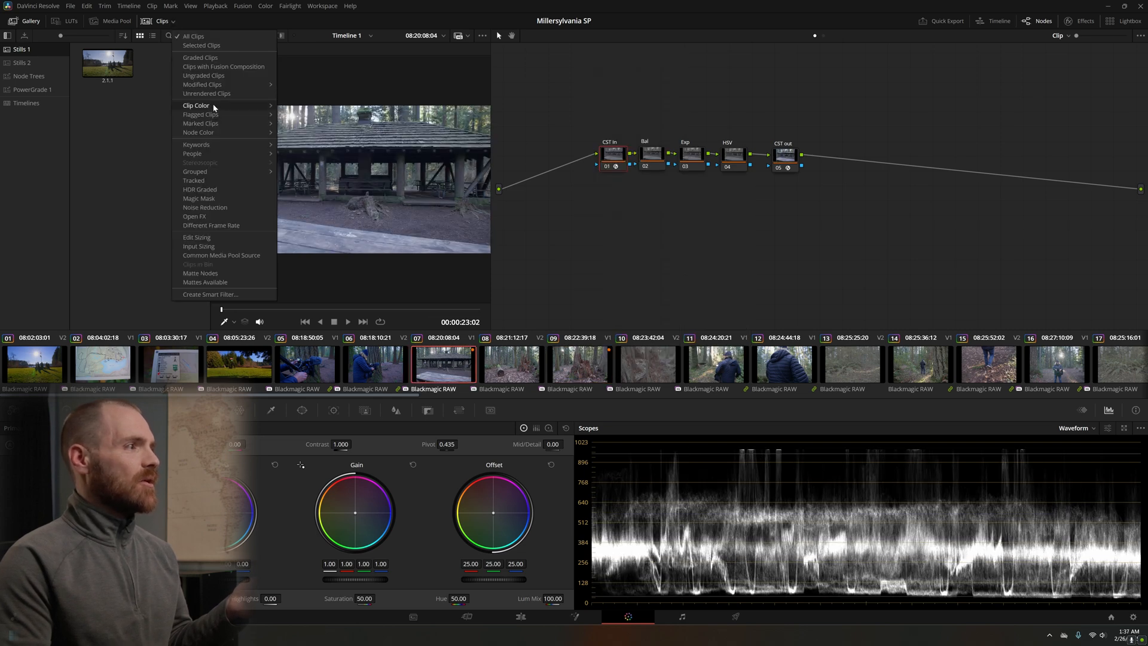
mouse_move(214, 107)
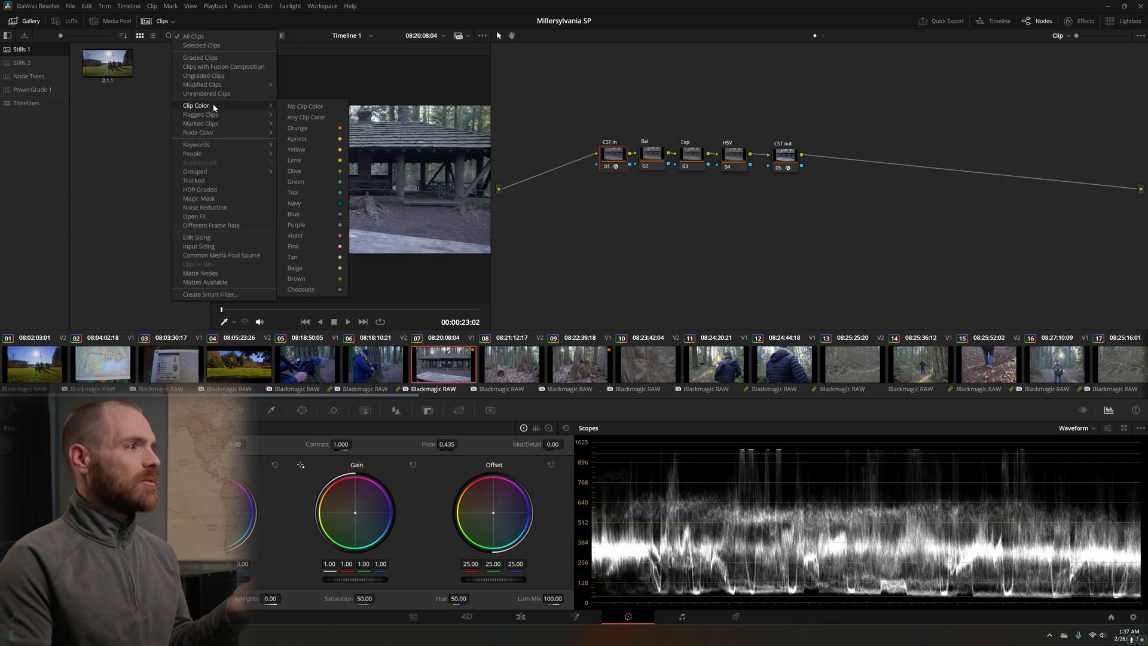
click(317, 127)
click(87, 368)
click(39, 367)
click(87, 368)
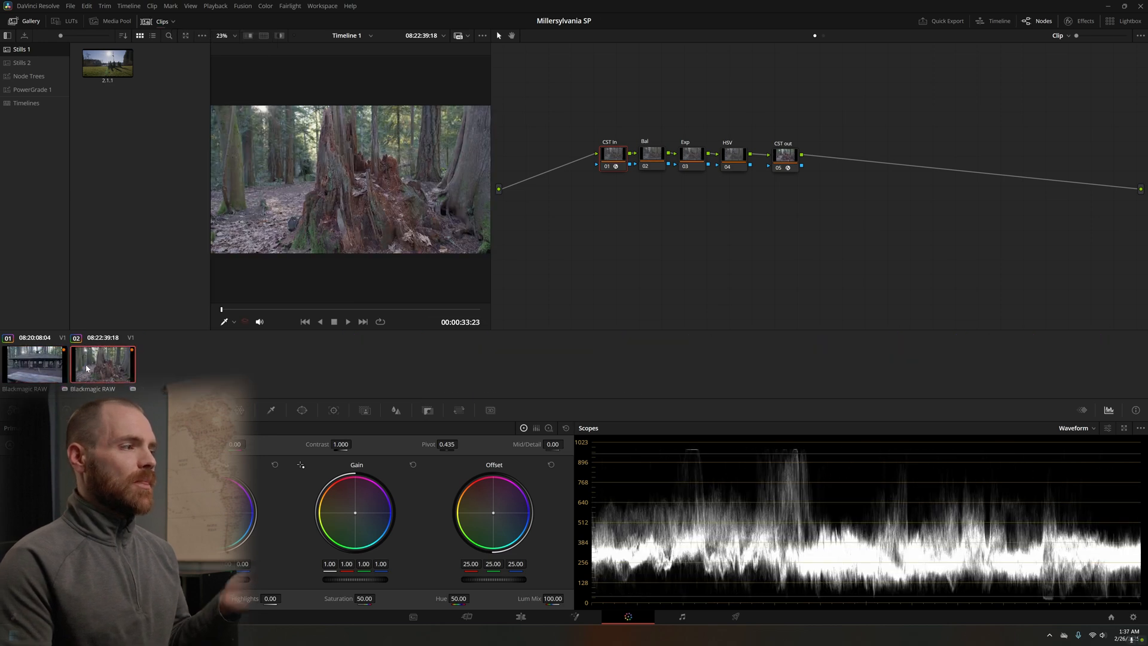
click(40, 367)
click(79, 367)
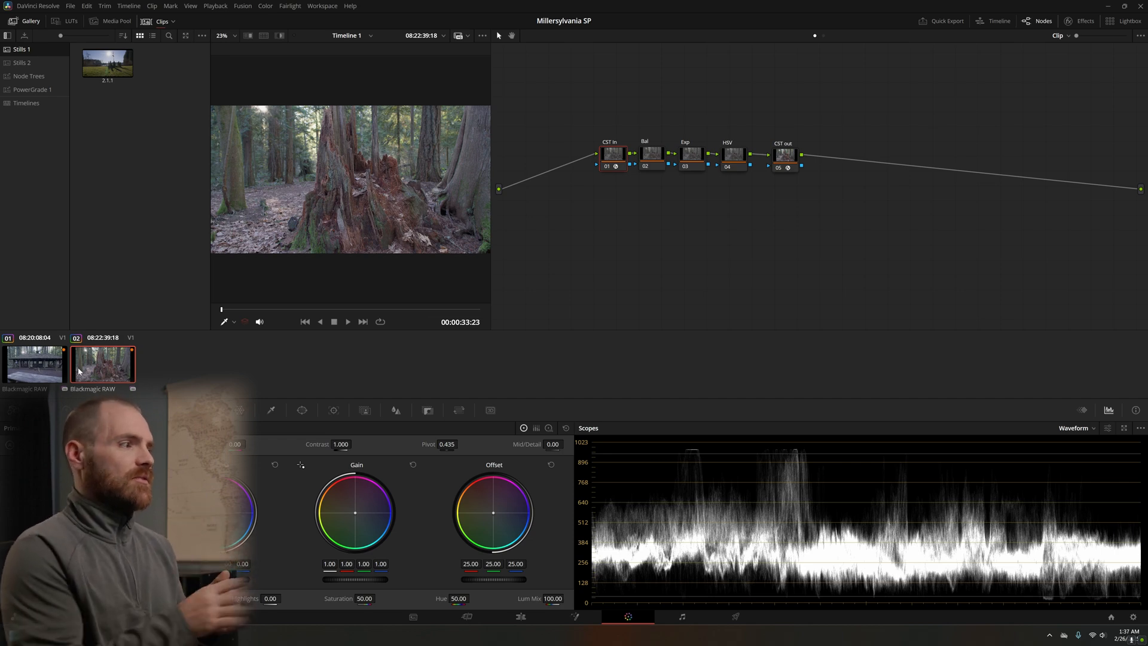
- Remove the clip color filter to show all clips, and compare the orange-tagged clips 07 and 09 within the full strip
click(174, 22)
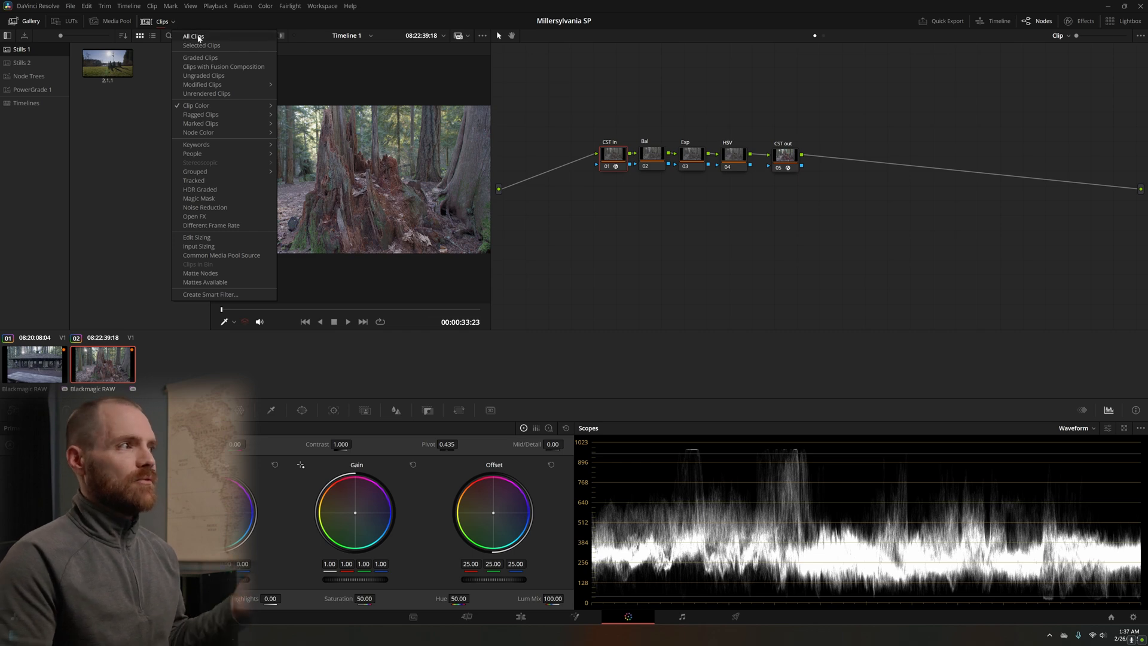
click(193, 37)
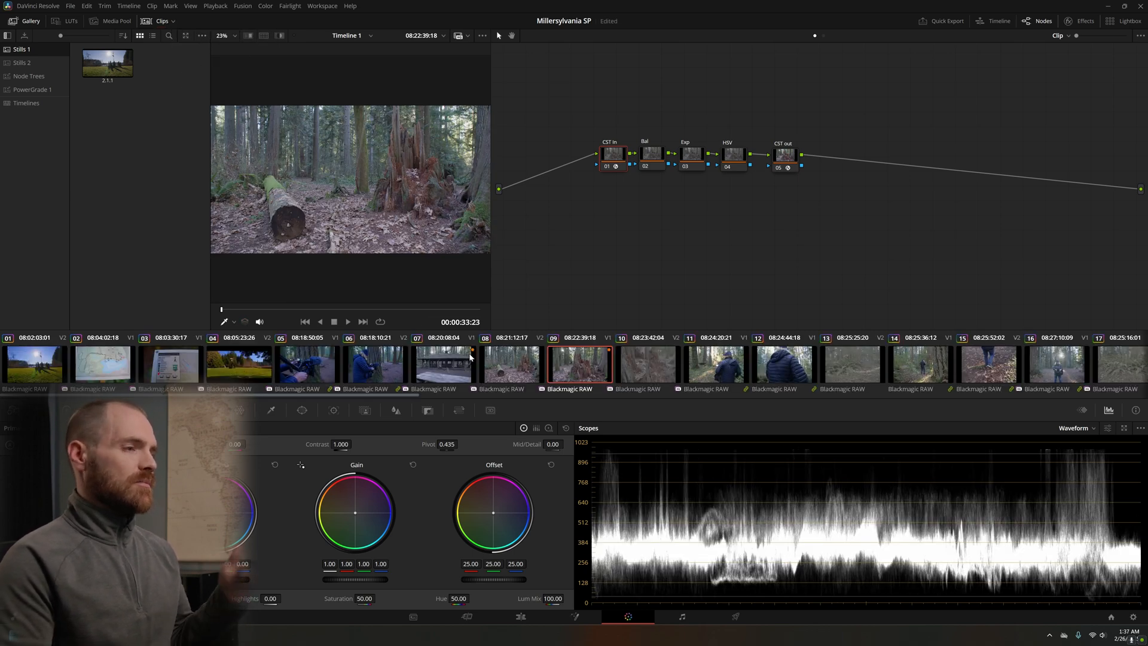
click(441, 357)
click(576, 355)
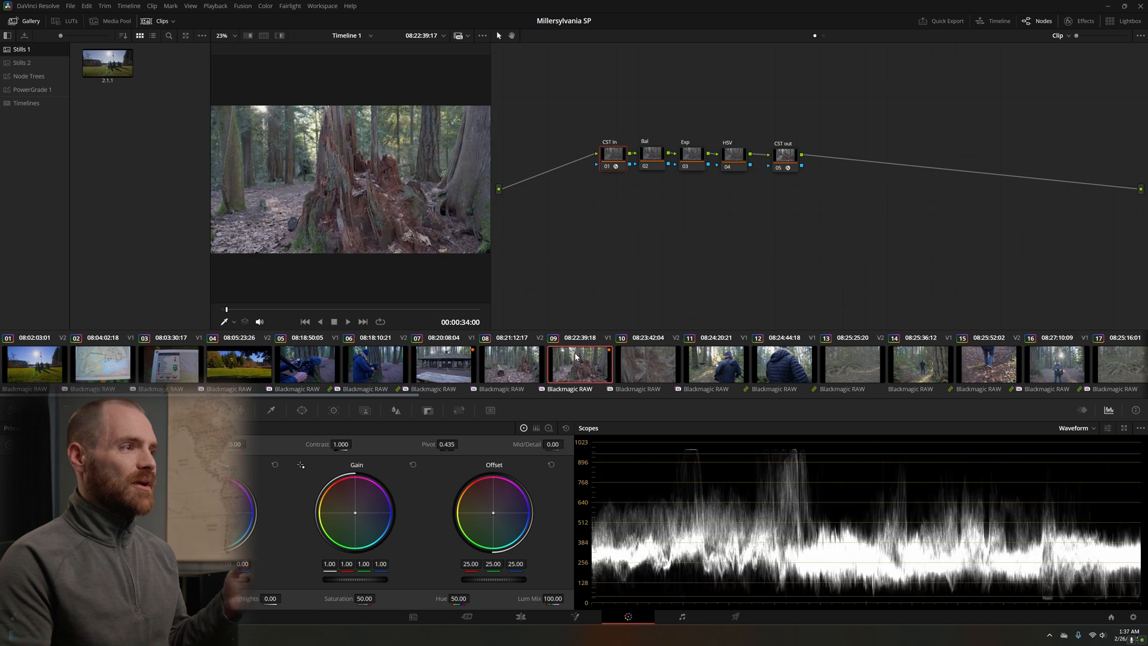
click(458, 363)
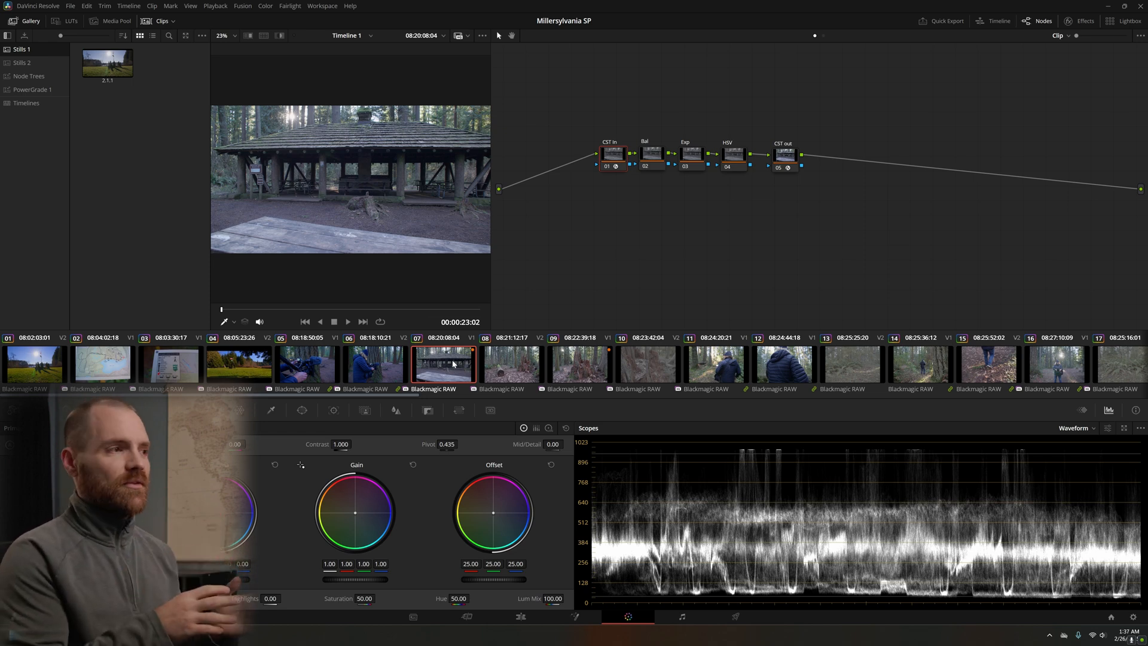
click(571, 370)
click(452, 372)
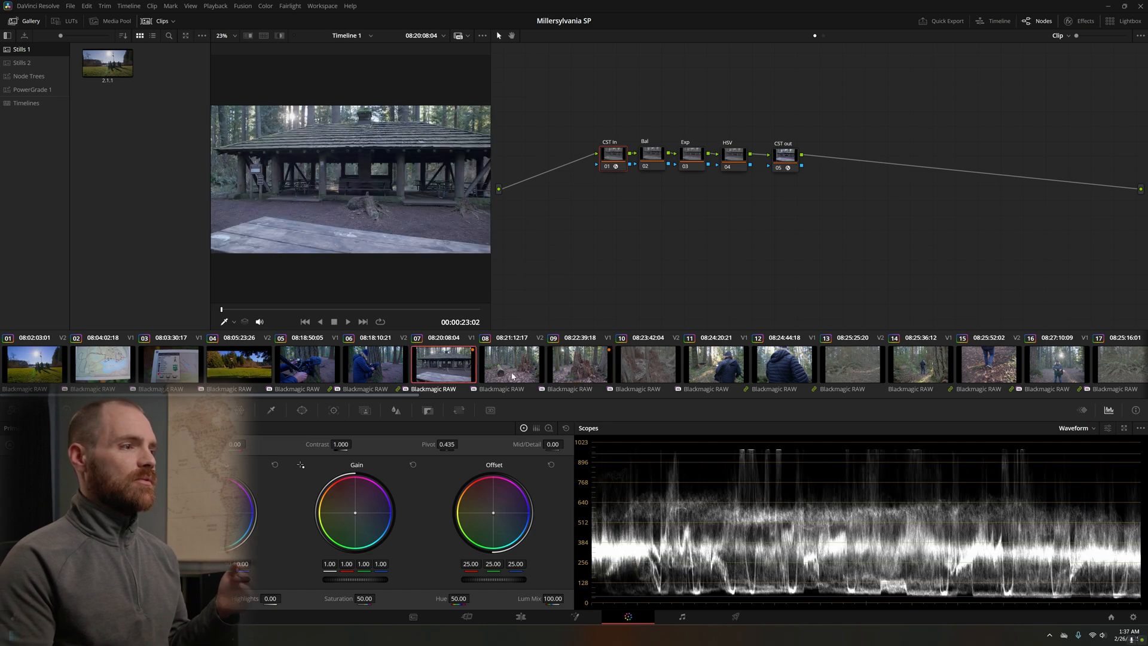
click(582, 375)
click(468, 366)
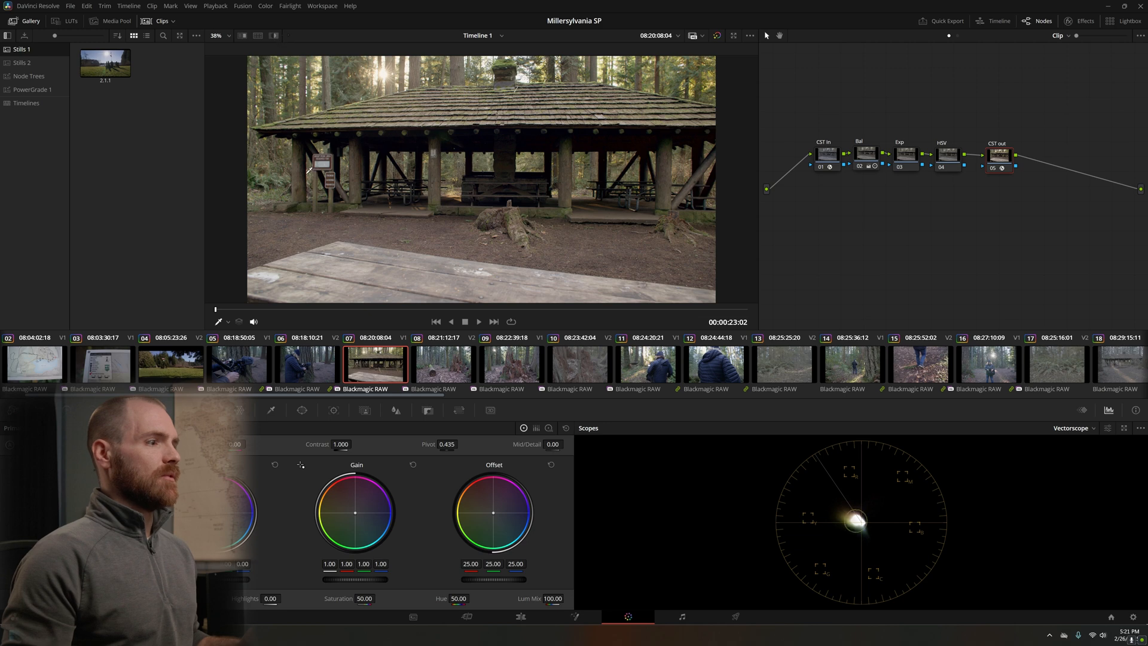
- Compare clip 07 with gallery still 2.1.1 in the viewer using an image wipe
click(243, 38)
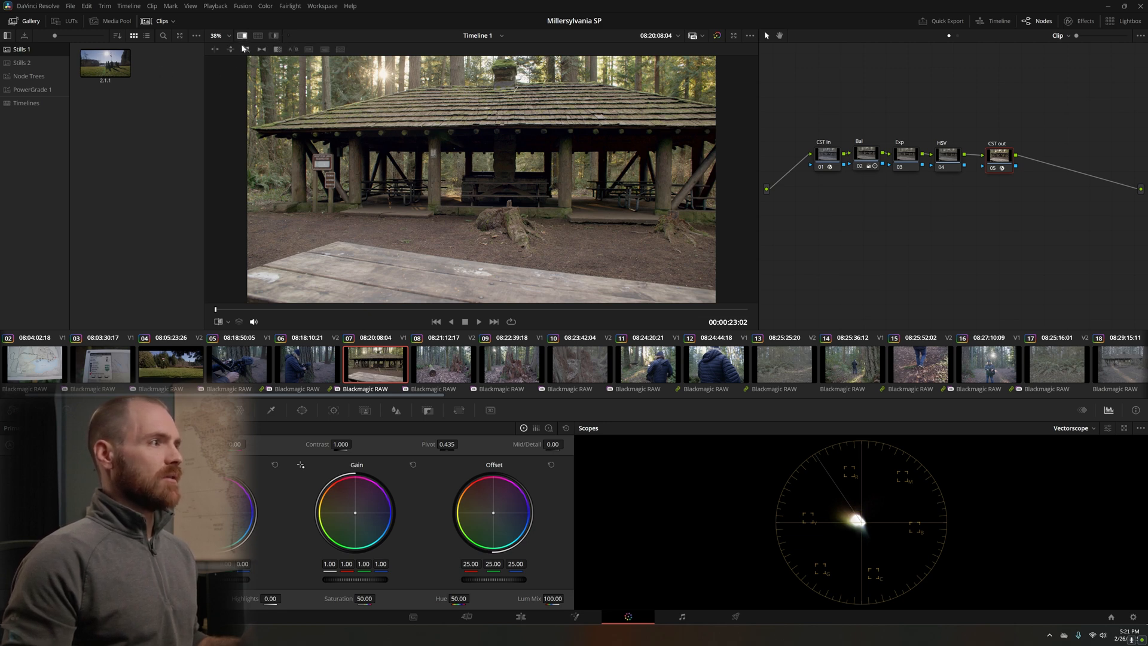
click(109, 69)
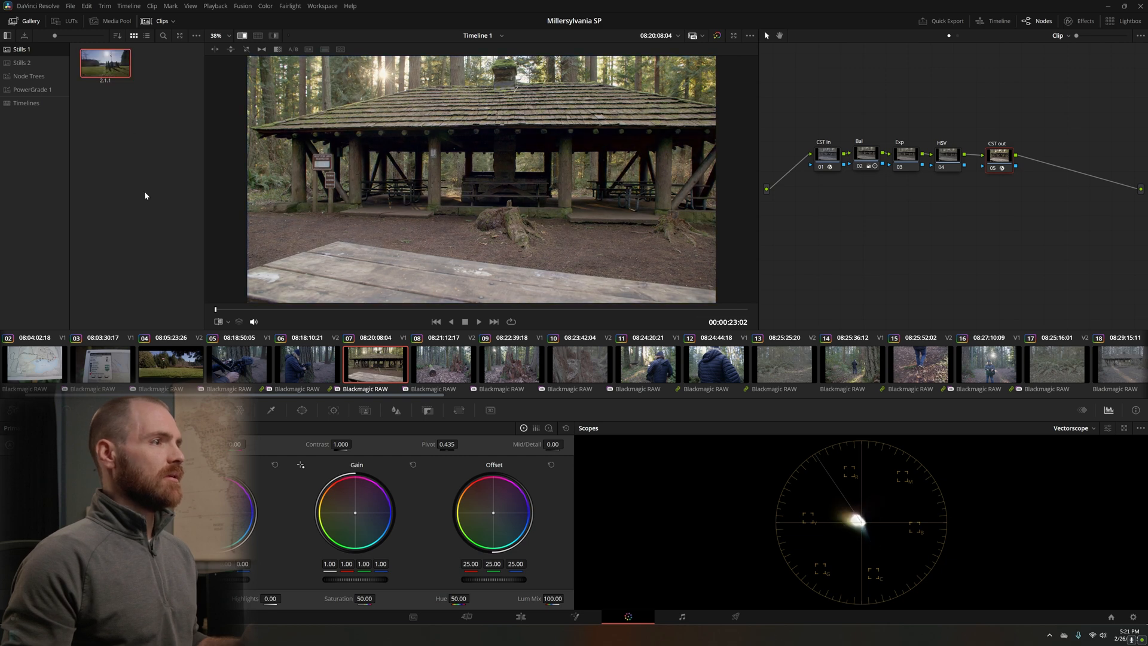
click(242, 36)
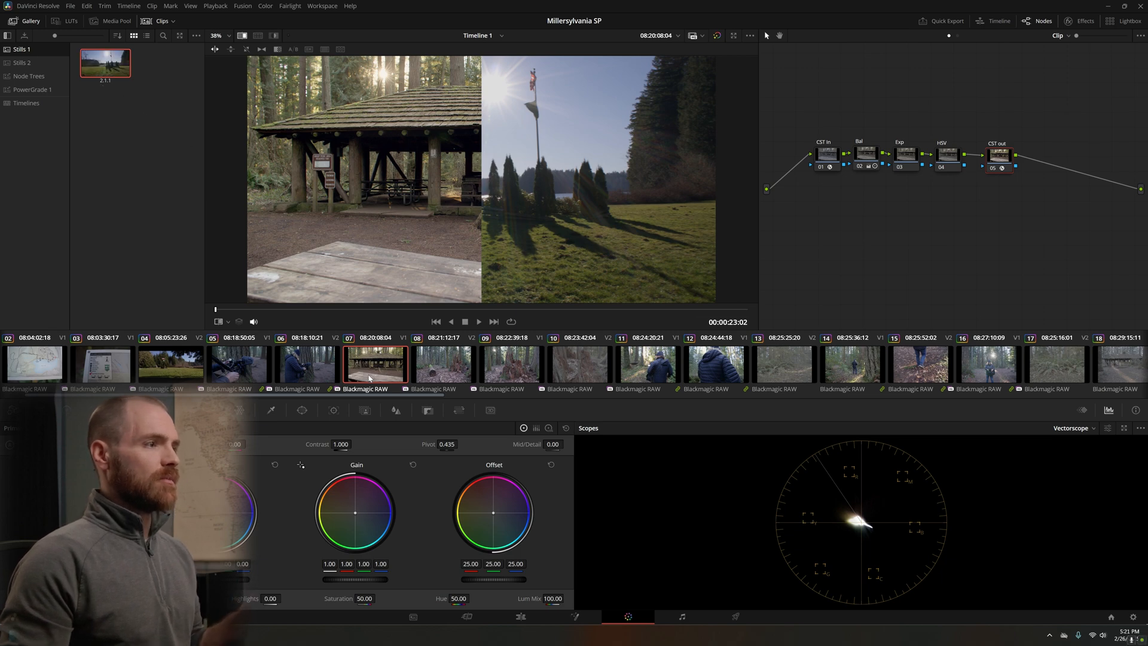
- Shift the image wipe to reveal more of clip 07, and switch the viewer to a split screen of Selected Still Images
drag(481, 201, 520, 238)
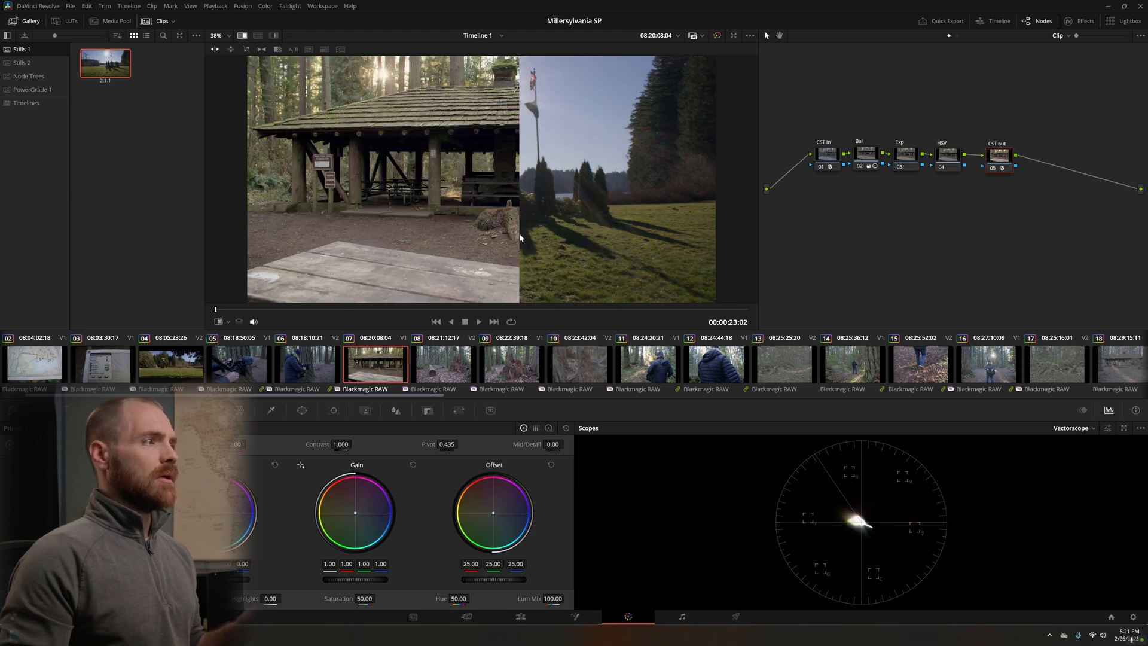
click(257, 38)
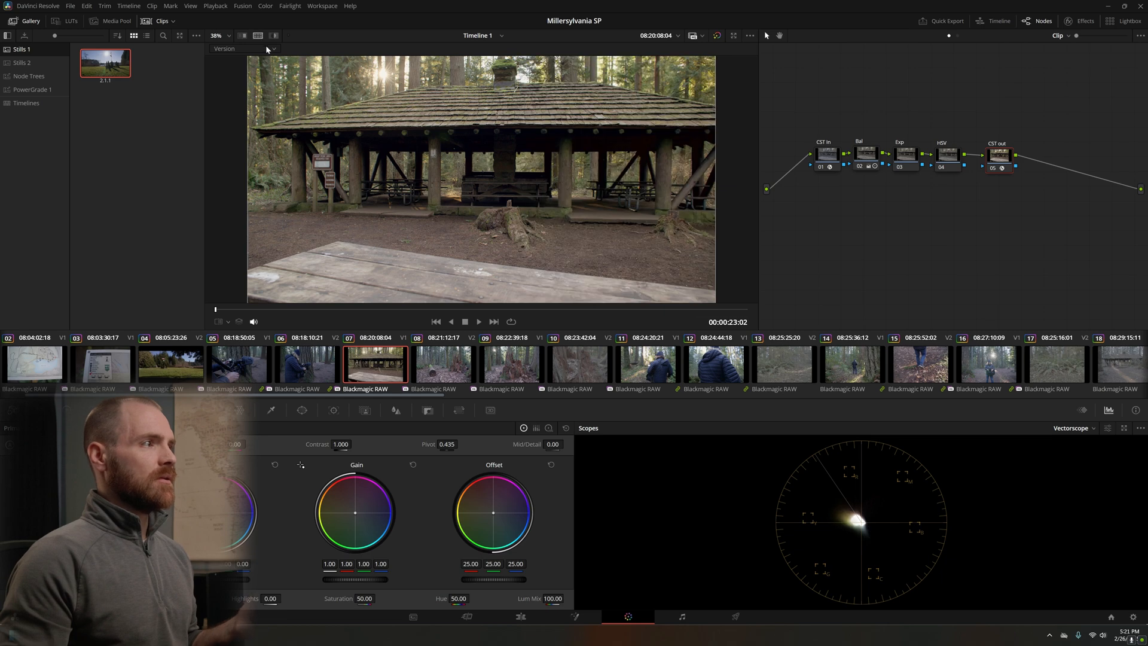
click(270, 50)
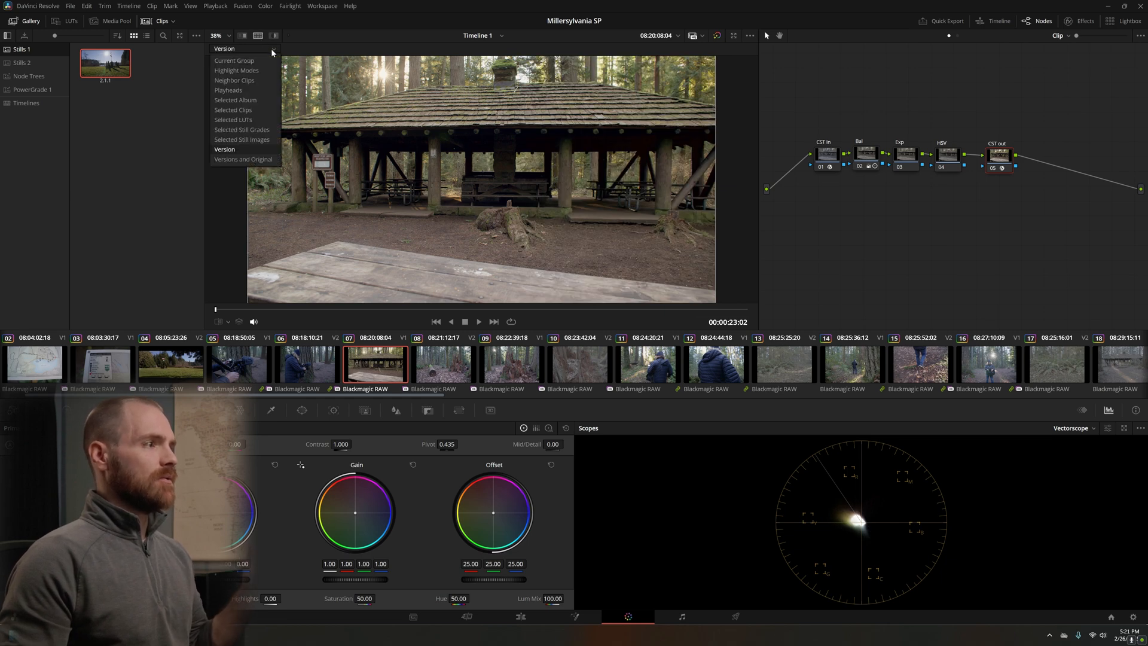
click(253, 140)
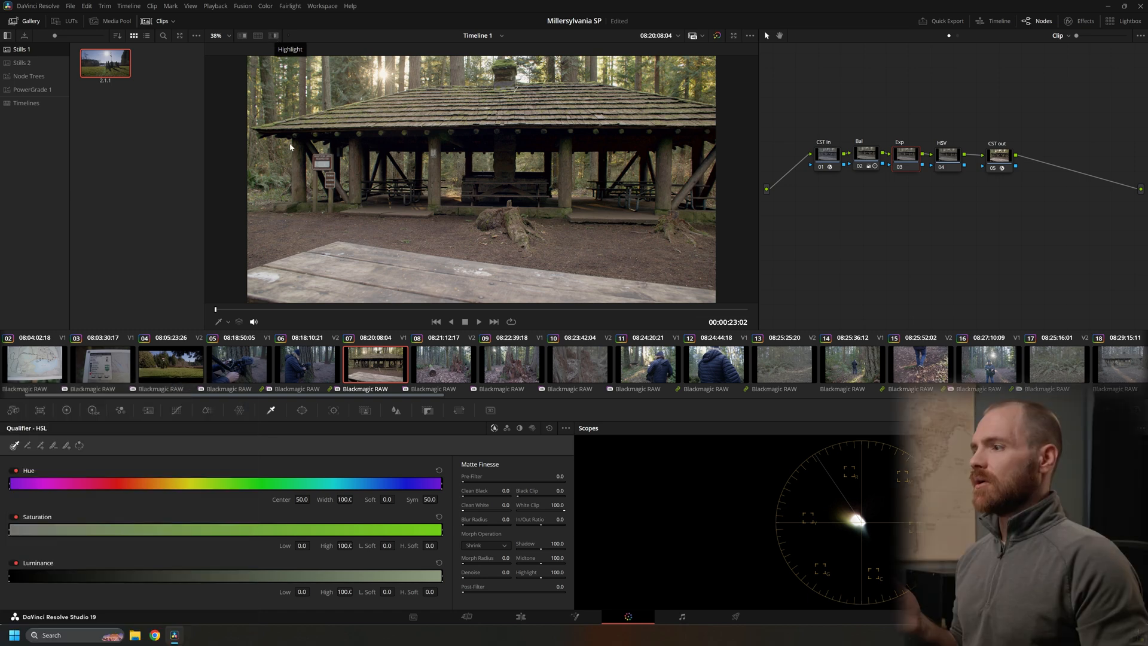
- Add a circle window to clip 07's Exp node, preview it with Highlight, and position it at pan 39.12, tilt 51.77
click(302, 410)
click(19, 491)
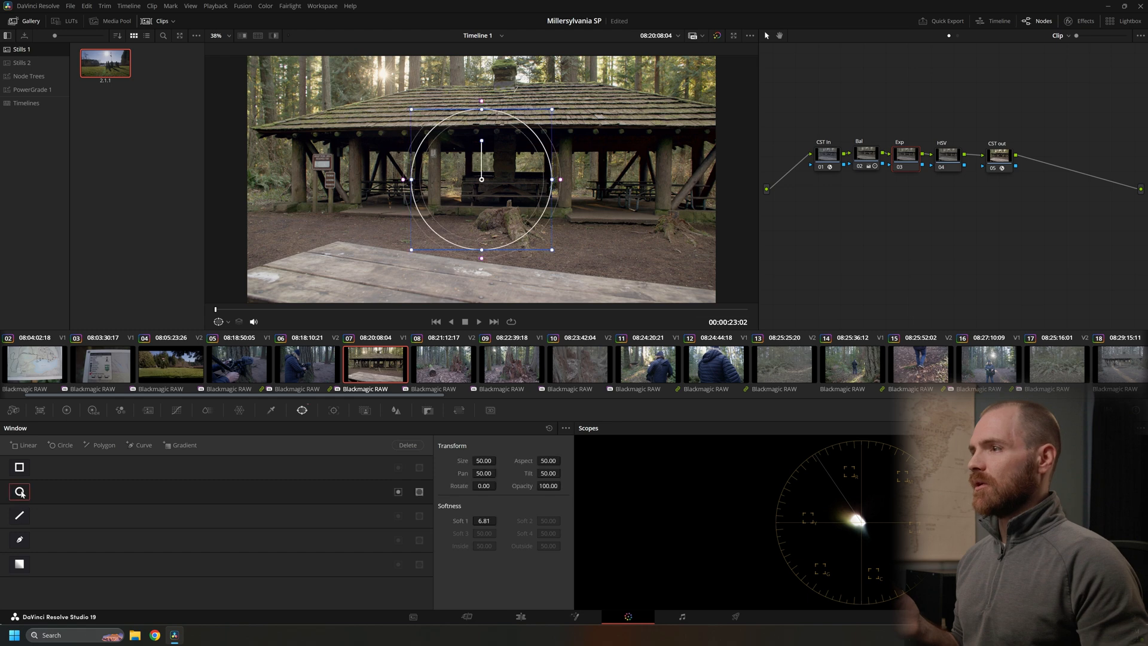
drag(468, 177, 437, 155)
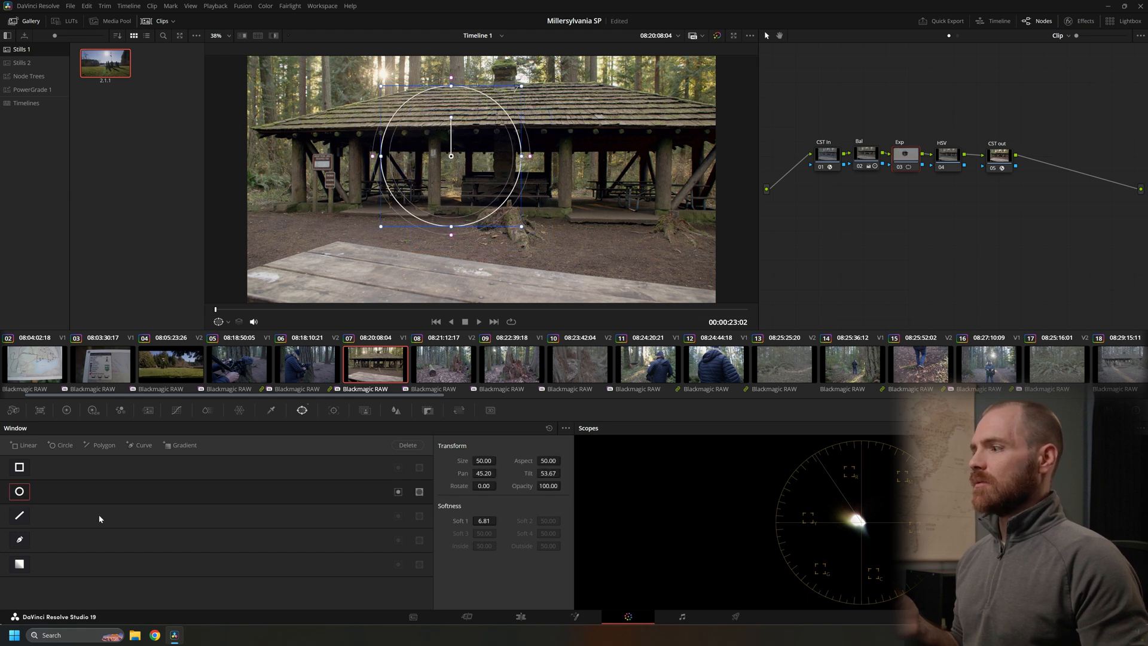
click(274, 36)
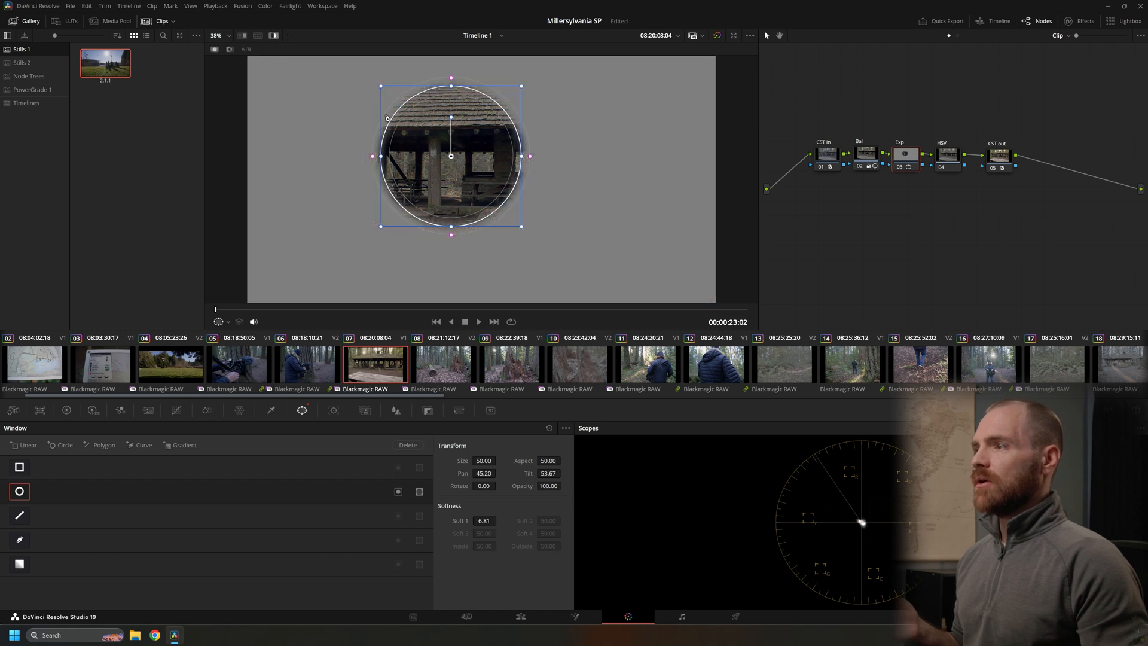
drag(443, 147, 421, 182)
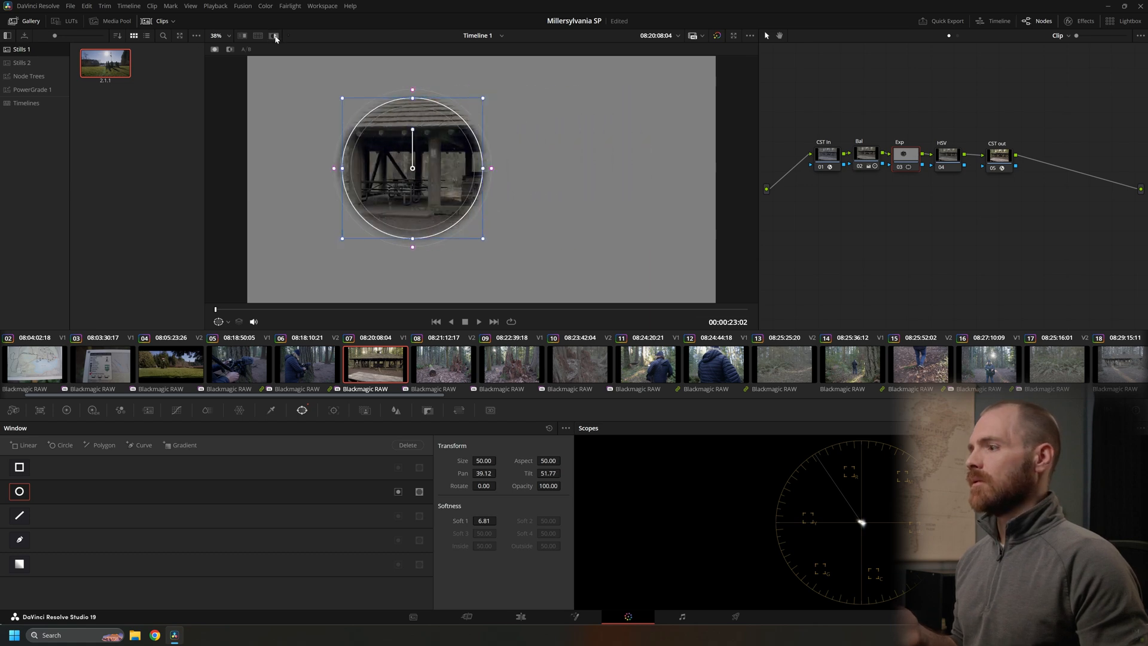
- Turn off Highlight and raise the Exp node's gain to 1.43 inside the circle window
click(274, 36)
click(67, 410)
drag(350, 579, 366, 580)
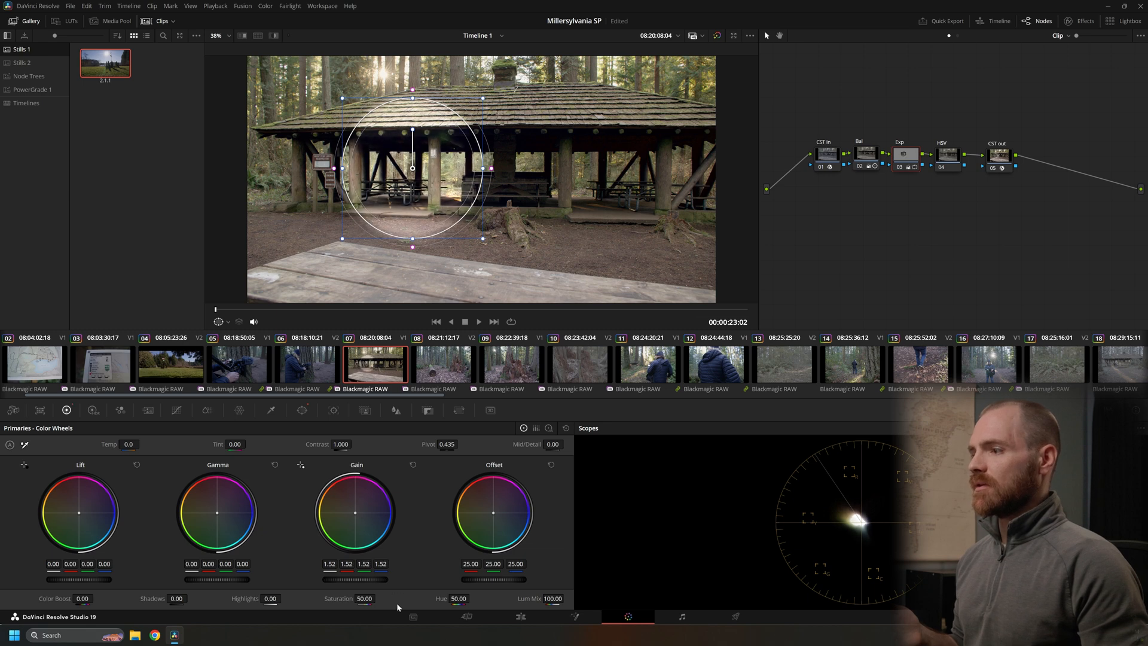
drag(366, 580, 363, 579)
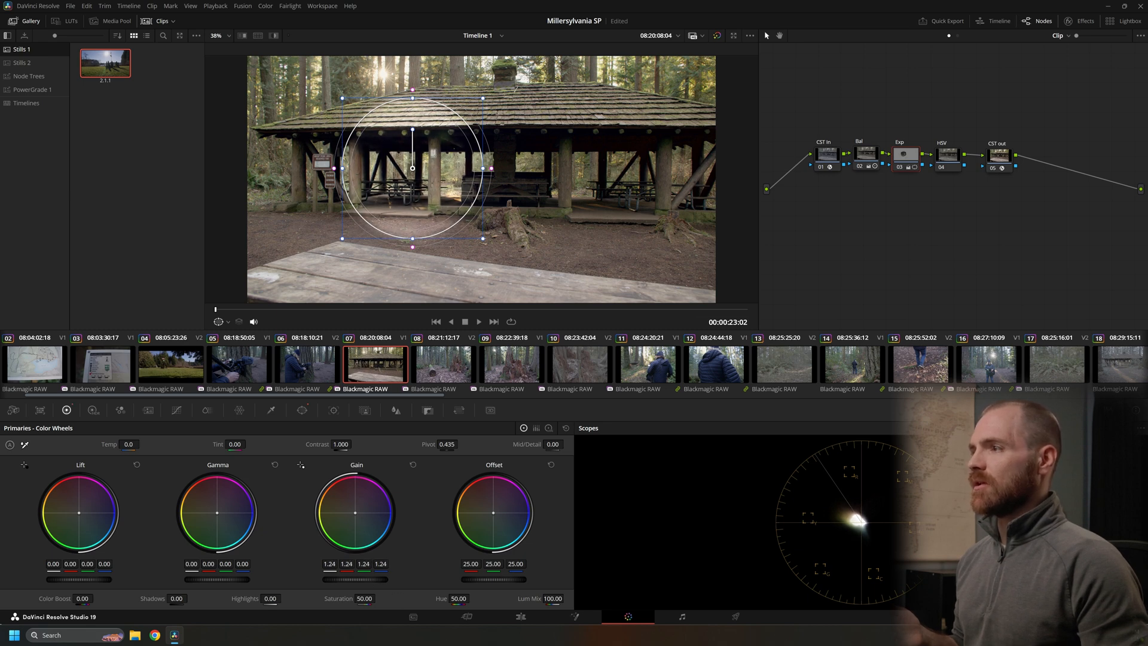
- With Highlight on, enlarge the circle window over the shelter and soften its edge widely, ending in the normal view
click(274, 35)
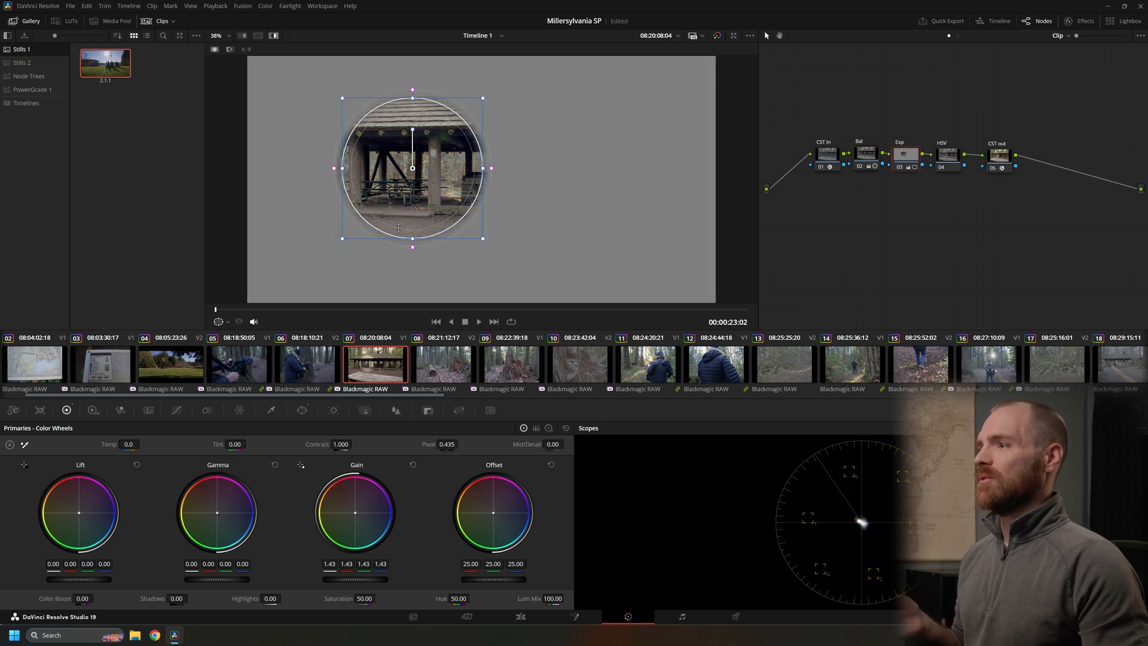
drag(412, 246, 412, 266)
mouse_move(483, 168)
mouse_down()
mouse_move(504, 169)
mouse_move(471, 171)
mouse_up()
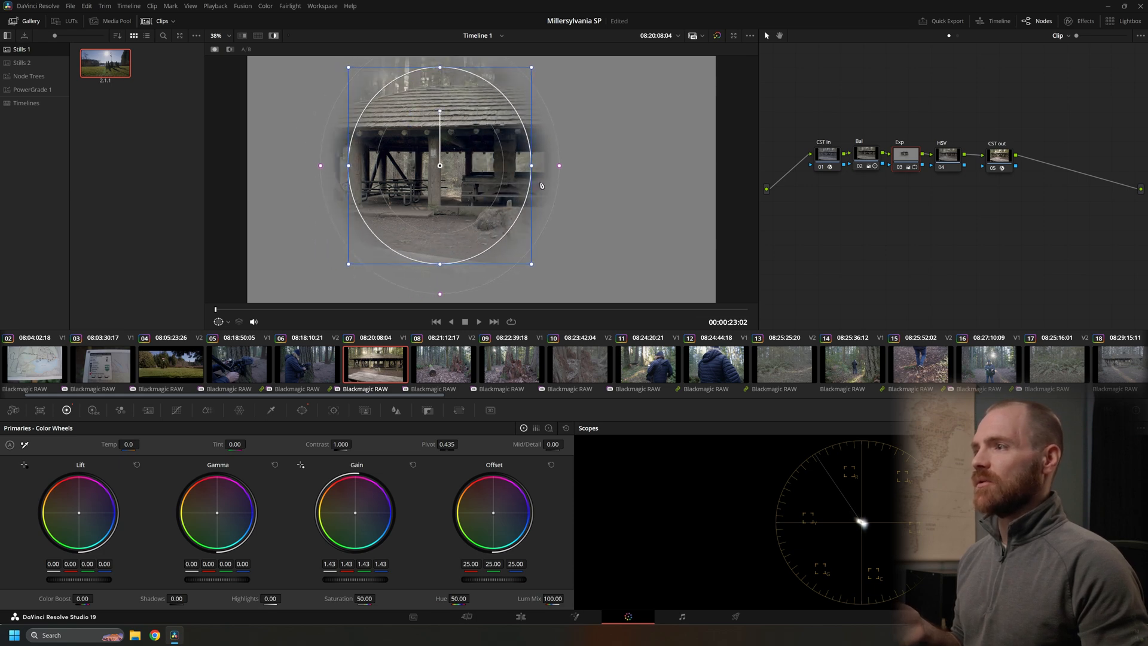
drag(561, 169, 593, 167)
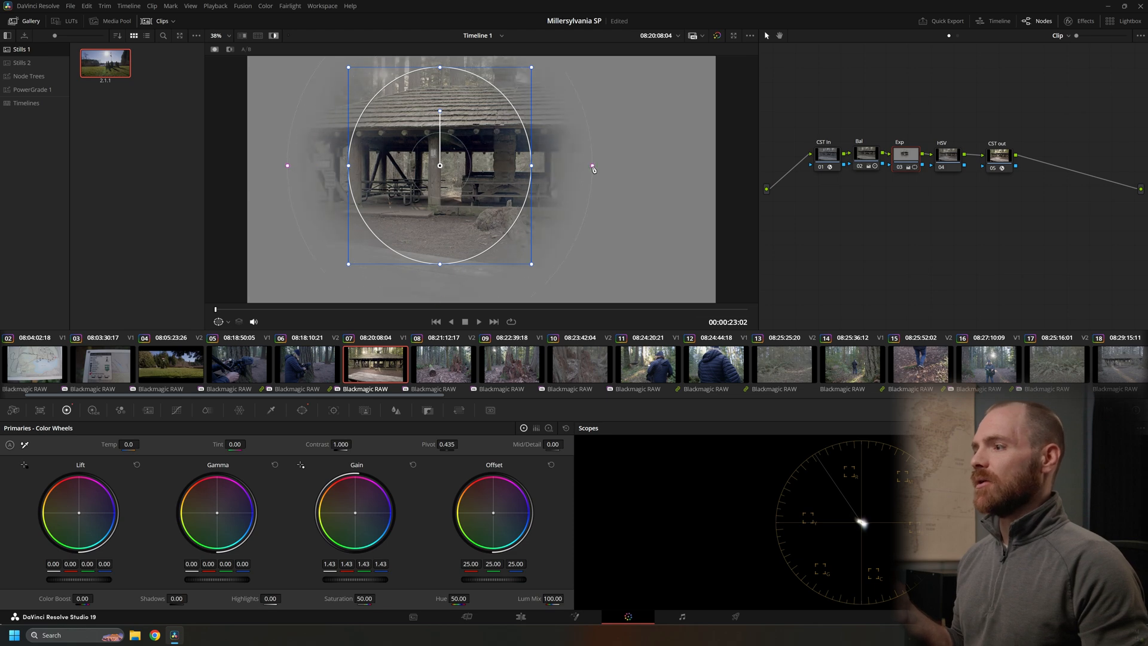
click(273, 35)
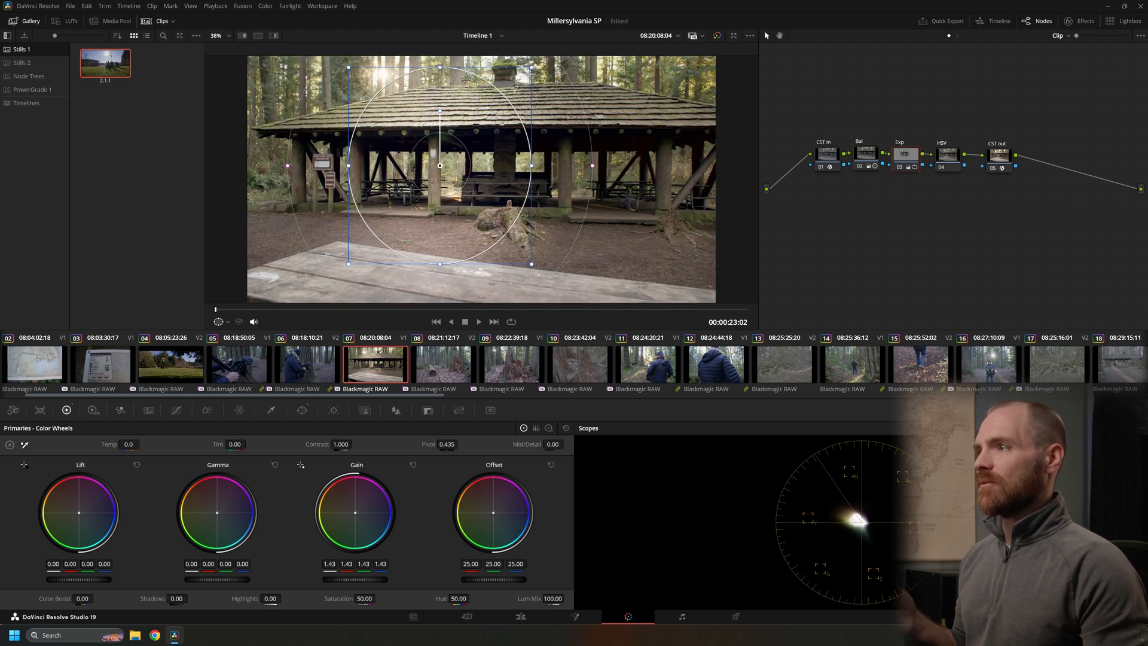
- Move the softened window toward the shelter's sign post and check its coverage with Highlight
drag(504, 177, 464, 172)
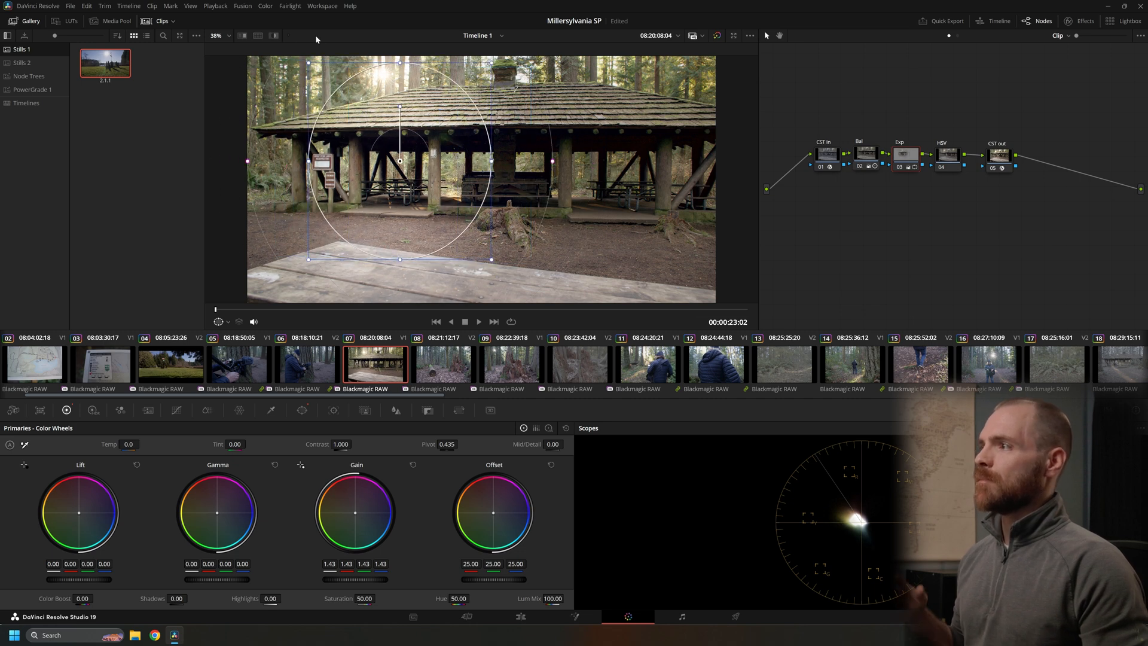
click(273, 36)
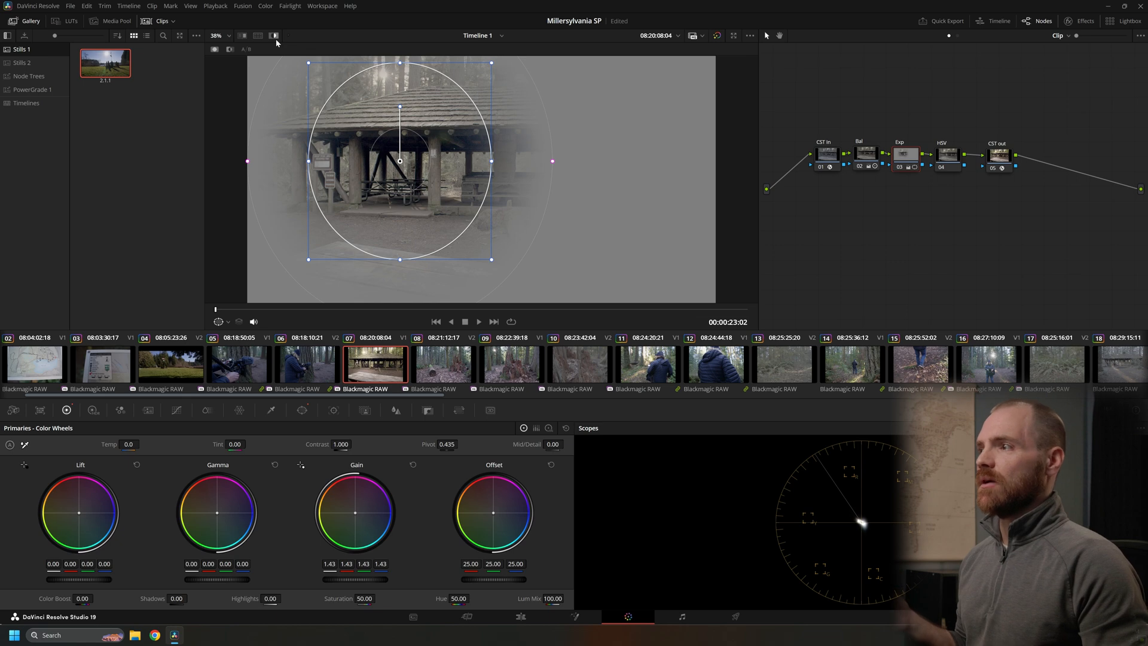
click(273, 35)
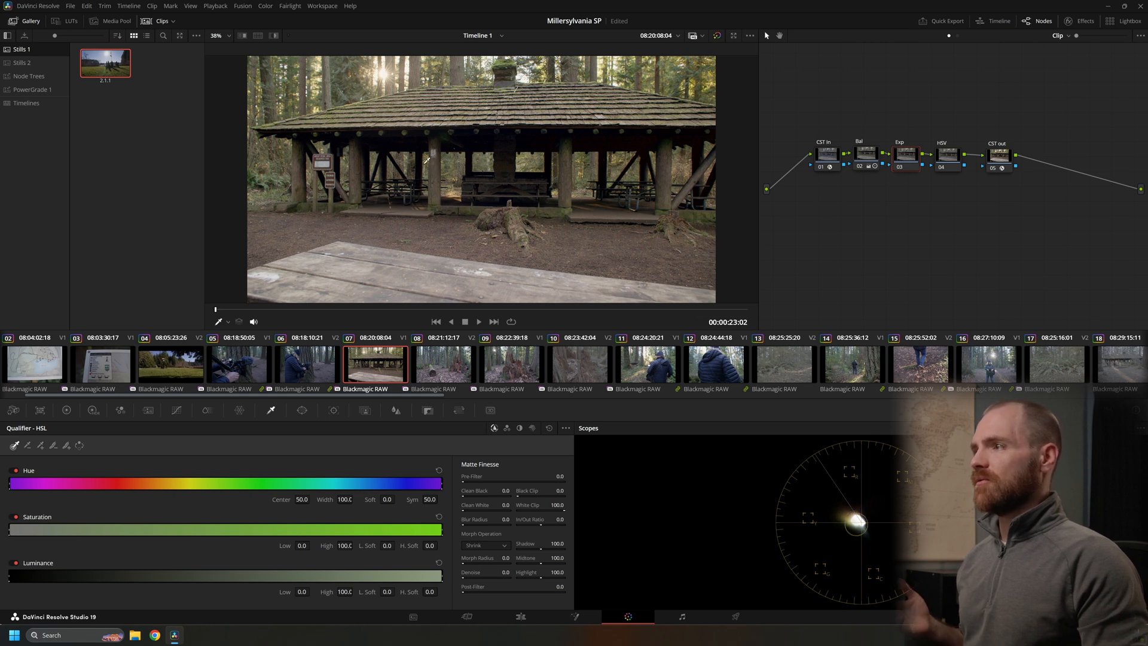
- Qualify the bright light between the trees in clip 07, check it with Highlight, and lower the Exp node's gain to 0.74
click(386, 72)
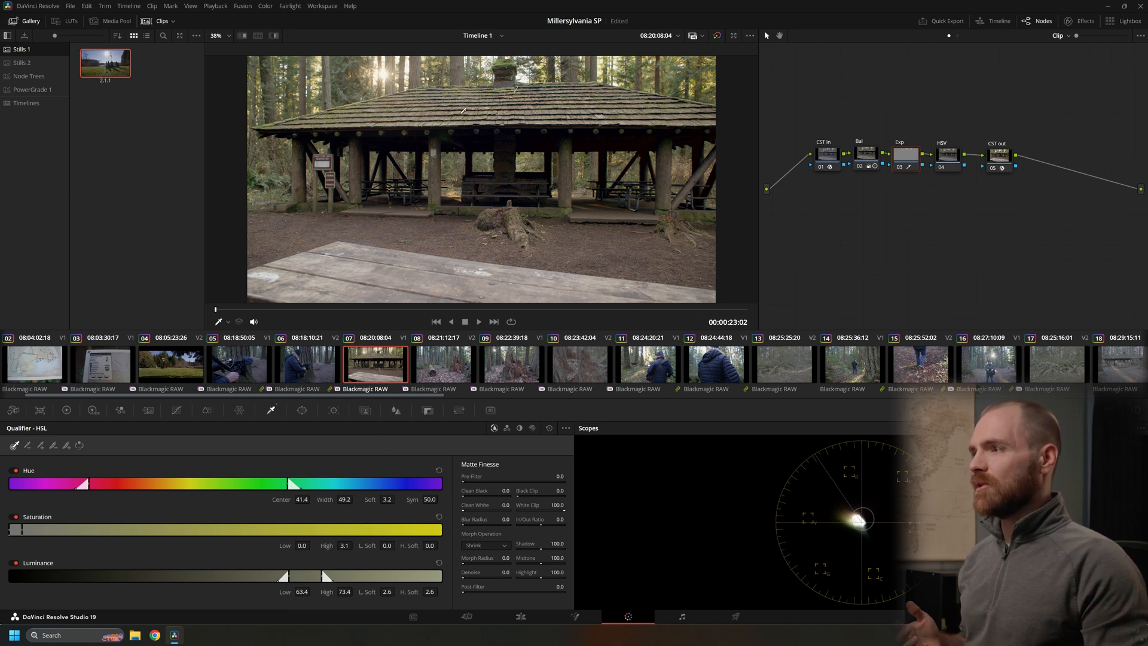
click(274, 36)
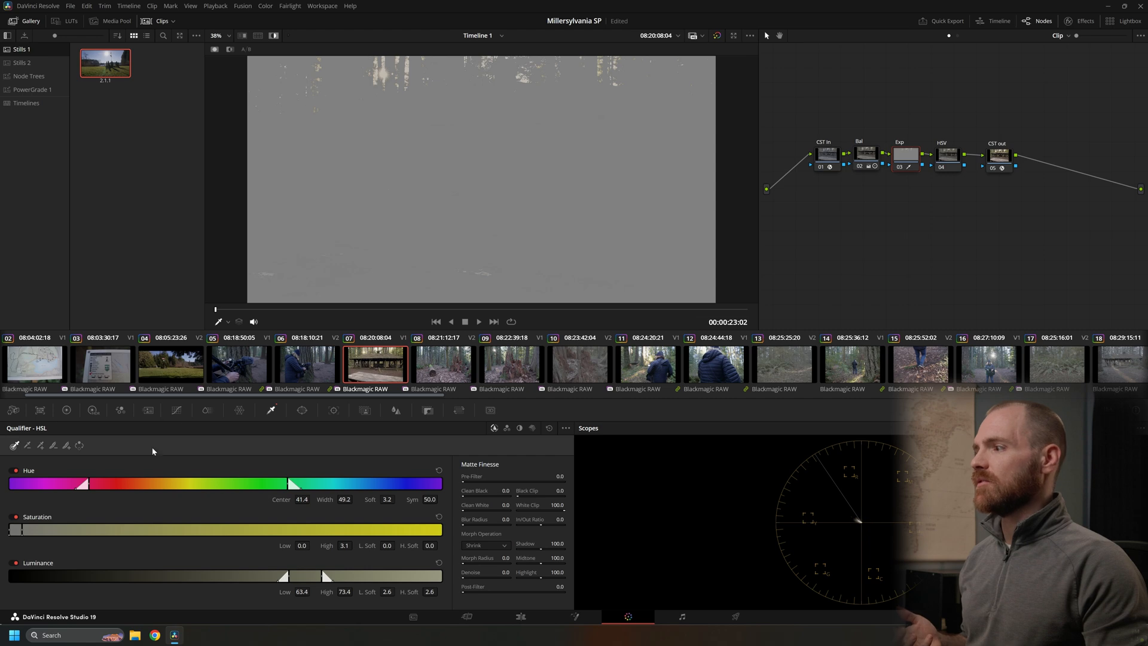
click(67, 411)
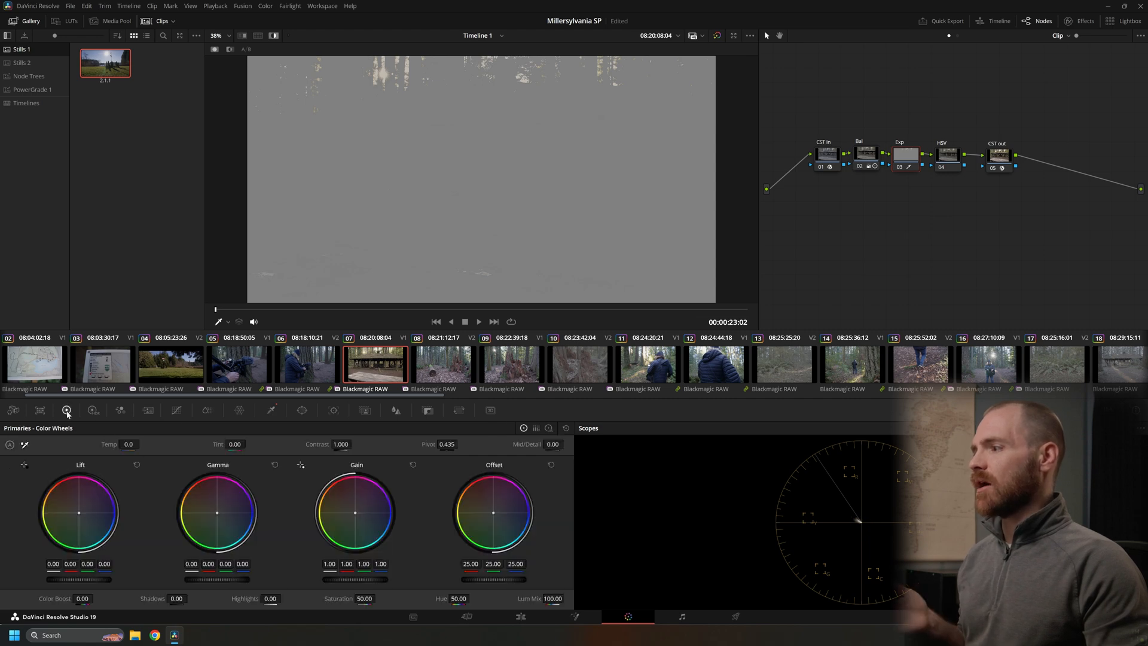
drag(377, 581, 336, 582)
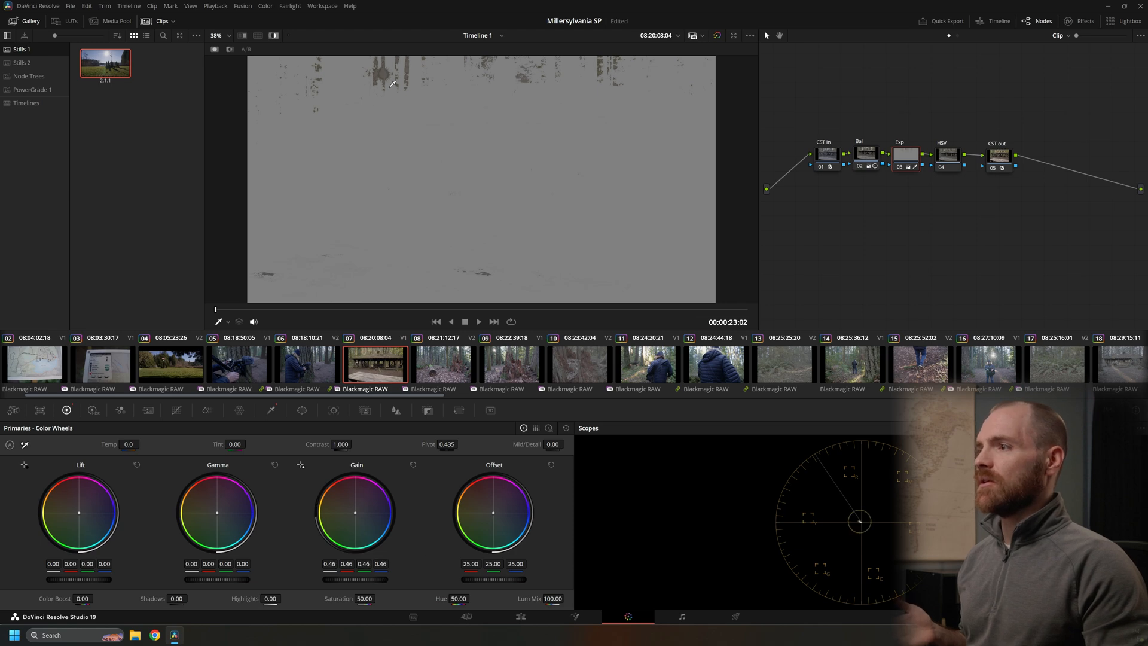
click(275, 36)
drag(338, 586, 377, 586)
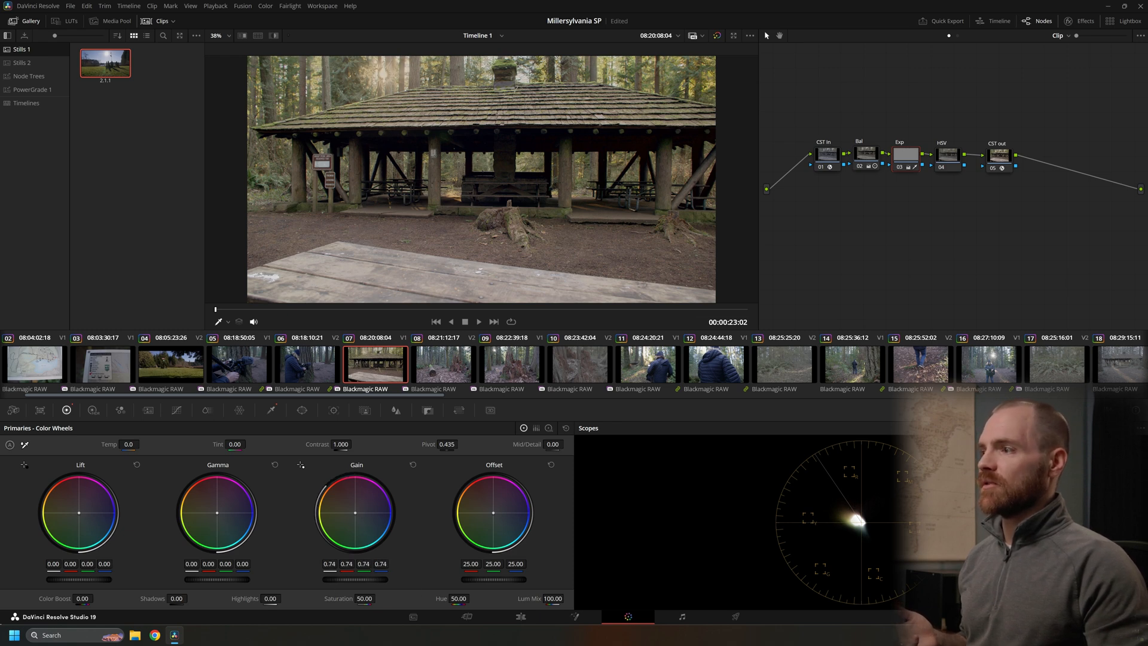
- Qualify the blue jacket in clip 06's Exp node, preview it with Highlight, and narrow the hue width to 11.9
click(310, 368)
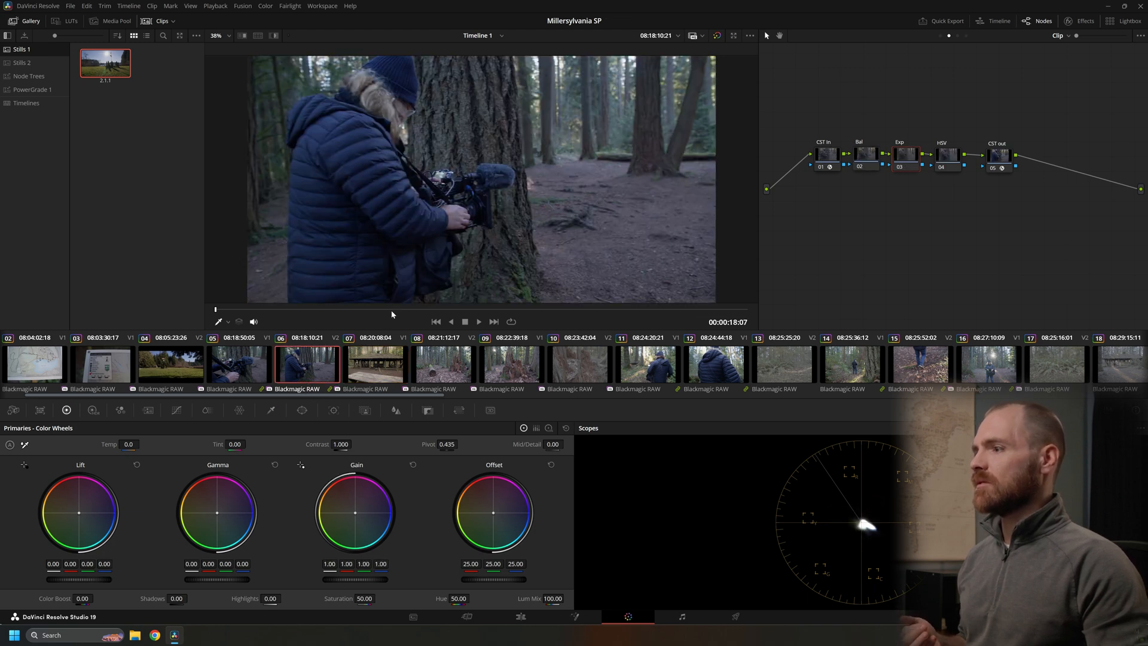
click(272, 411)
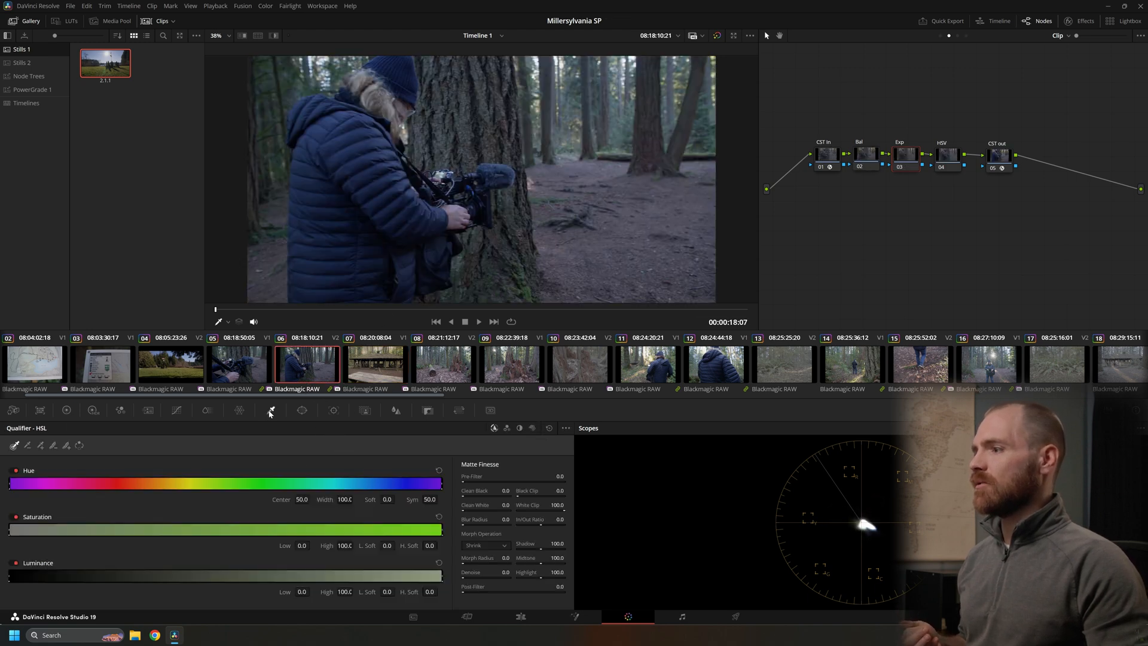
click(368, 146)
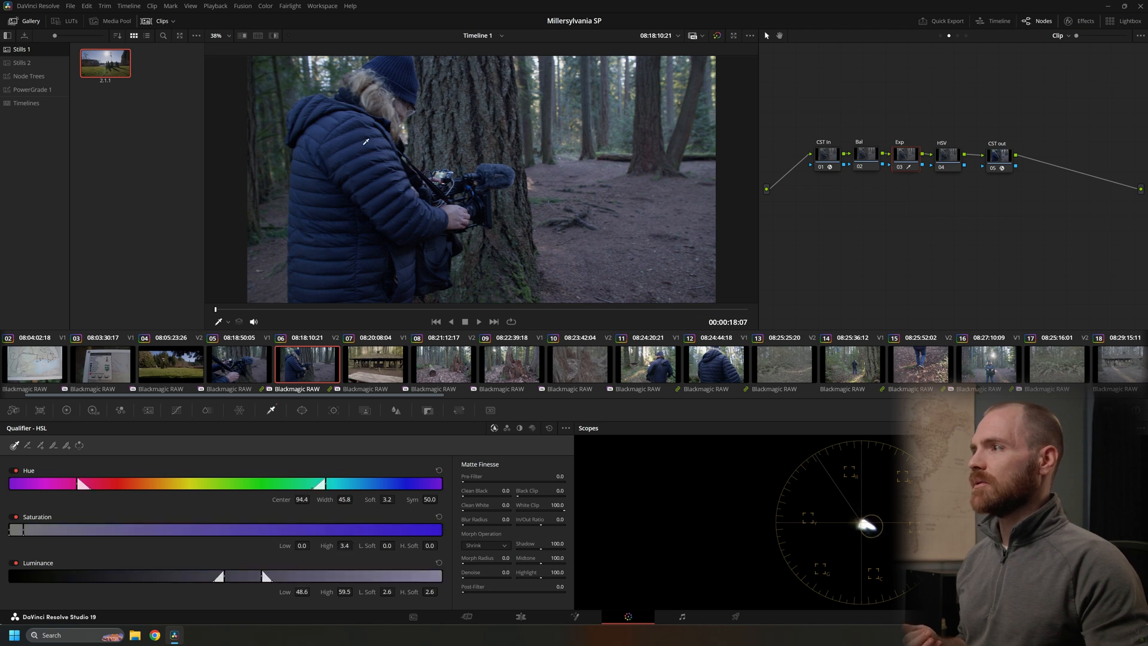
click(275, 37)
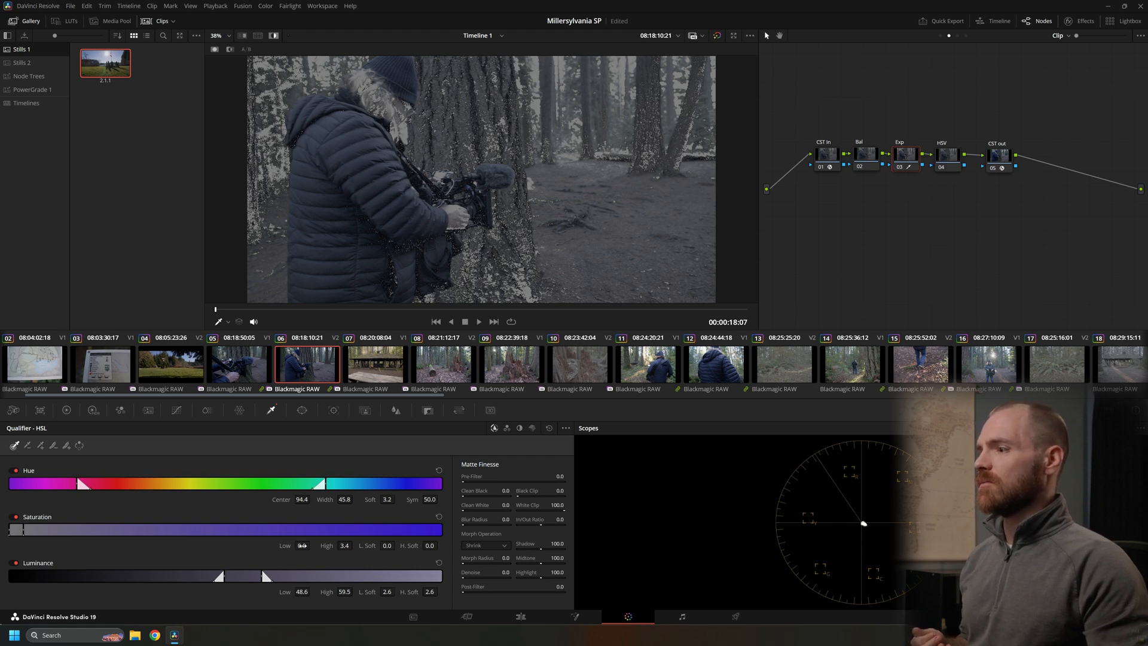
drag(325, 484, 399, 482)
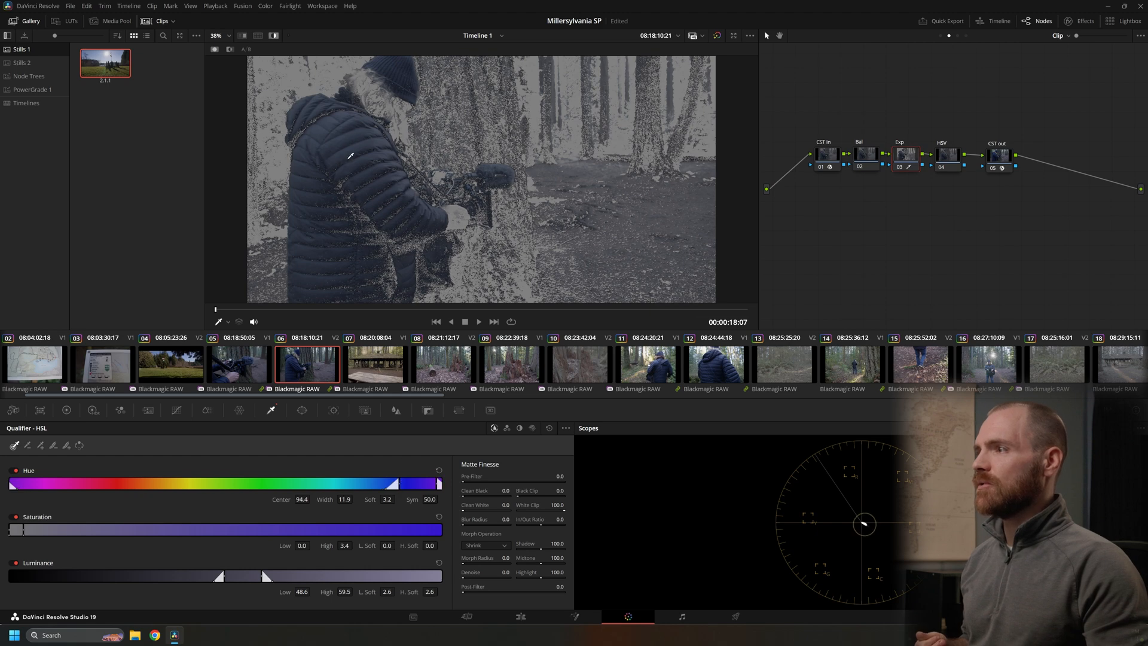
- Turn off Highlight and lower the gain of the qualified jacket area to 0.89
click(273, 36)
click(68, 412)
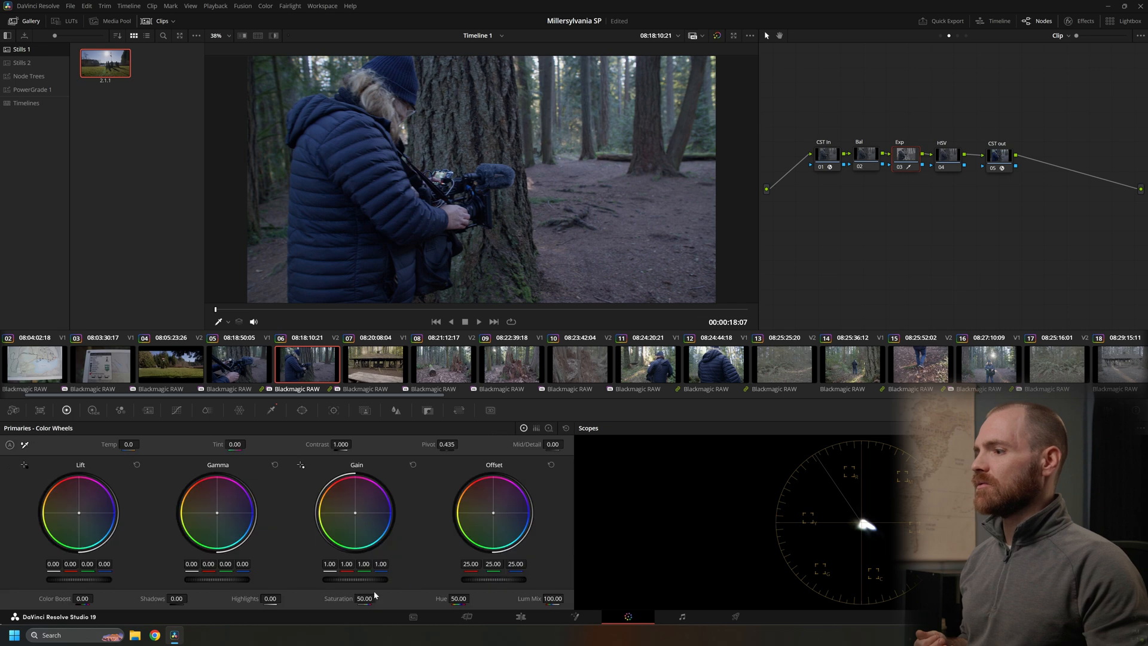
drag(374, 580, 362, 579)
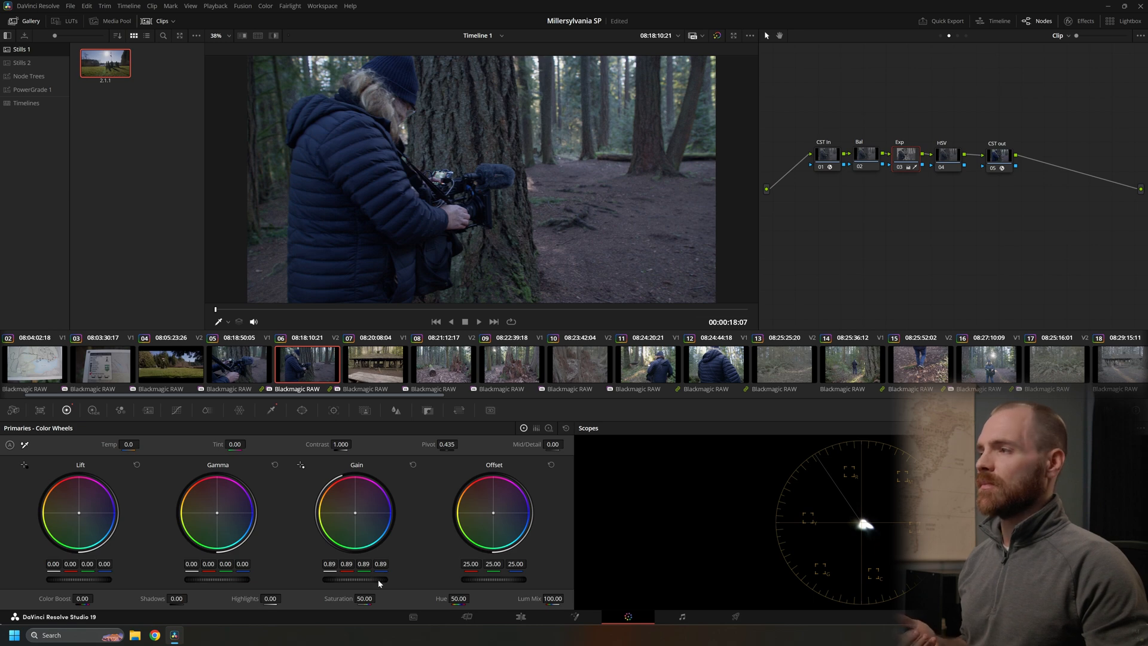
- Turn on Highlight and add a circle window over the jacket at pan 31.35, tilt 50.57
click(274, 36)
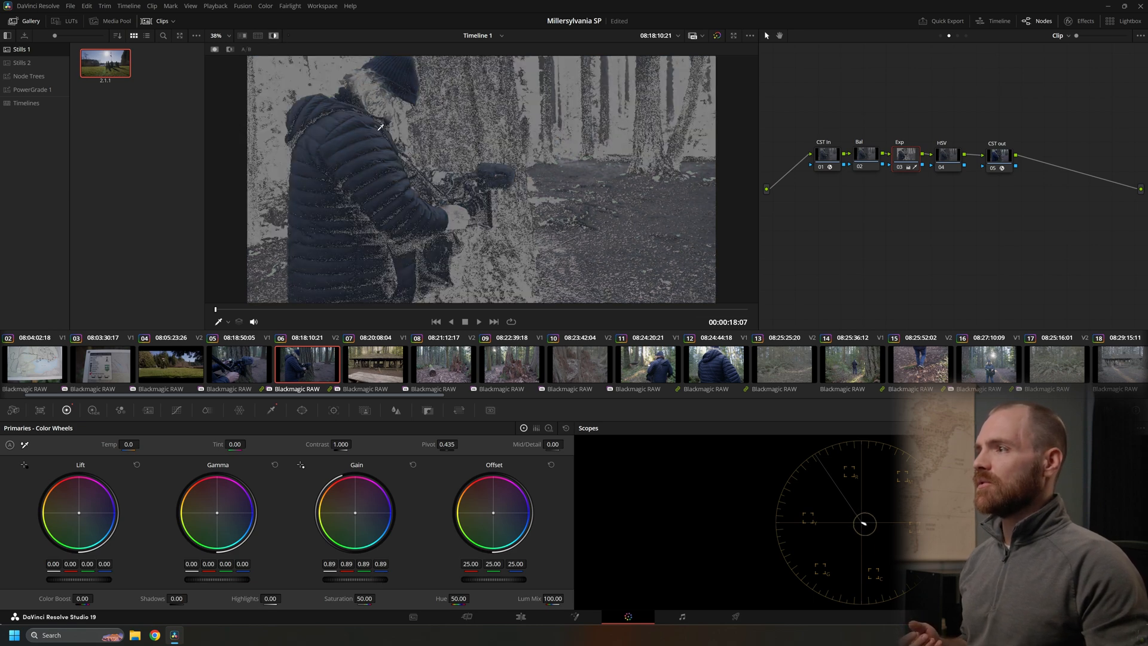
click(272, 412)
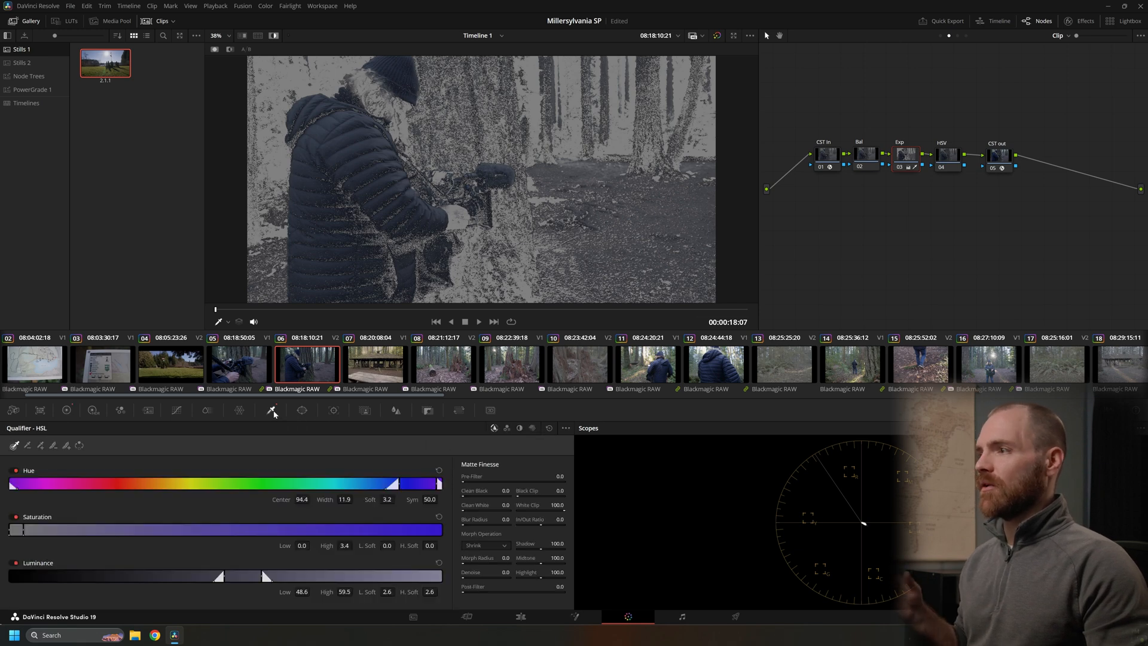
click(302, 410)
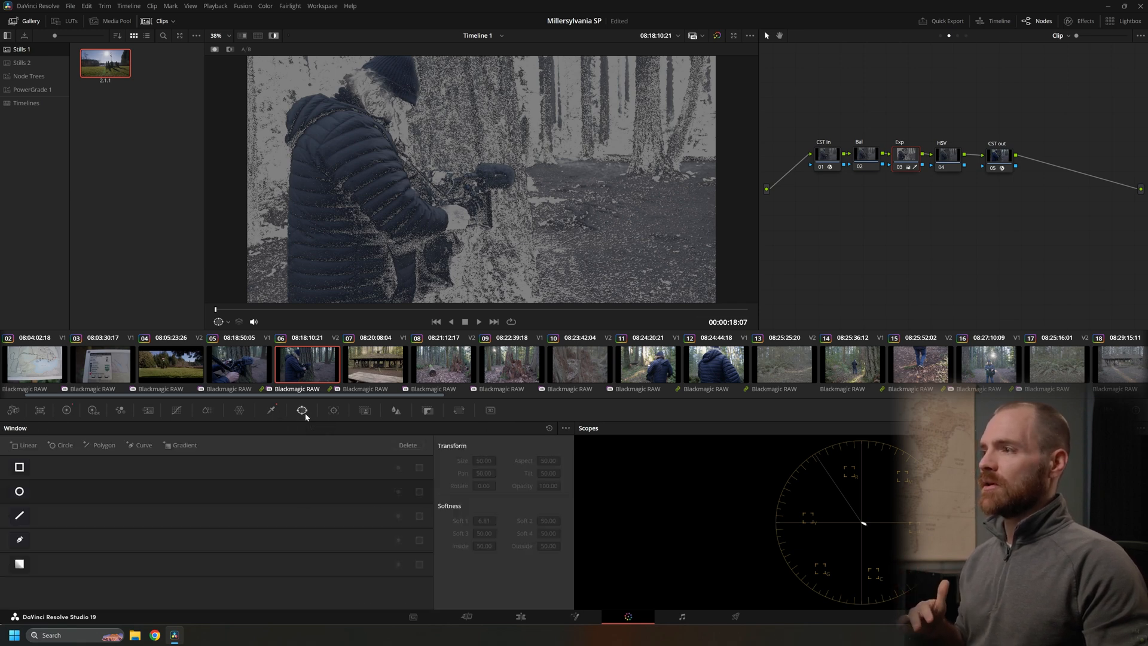
click(21, 492)
drag(513, 177, 403, 177)
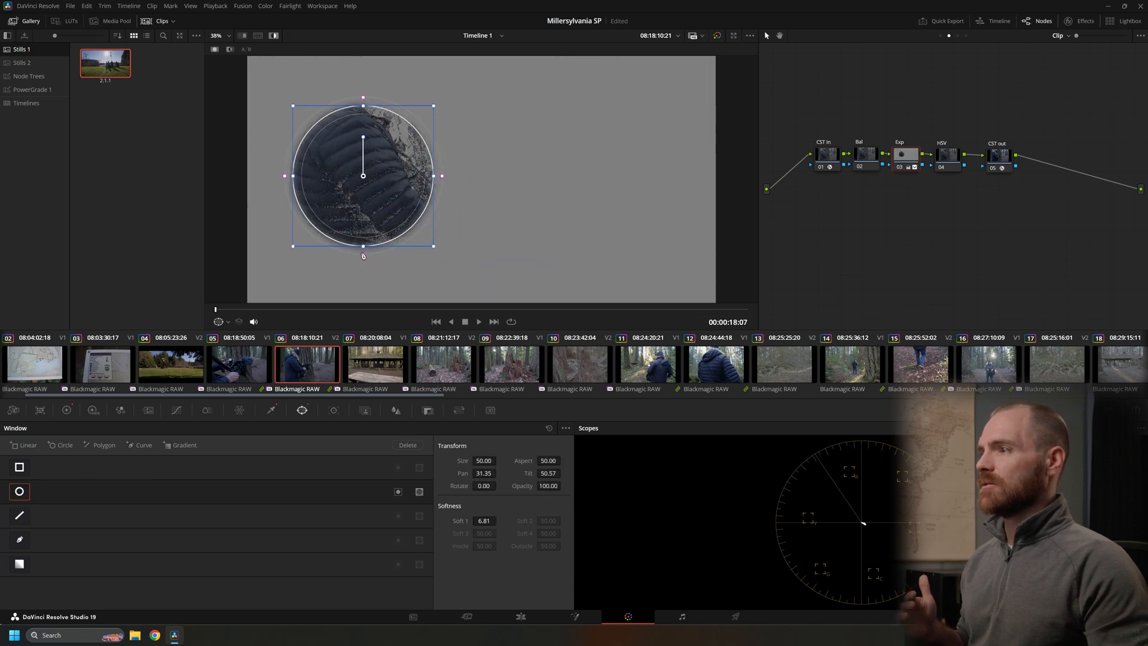
- Stretch the circle window into an oval around the jacket with size 53.54, aspect 38.58 and softness 16.22, and switch it off
drag(364, 256, 364, 292)
mouse_move(444, 174)
mouse_down()
mouse_move(425, 174)
mouse_move(439, 173)
mouse_up()
drag(393, 156, 407, 160)
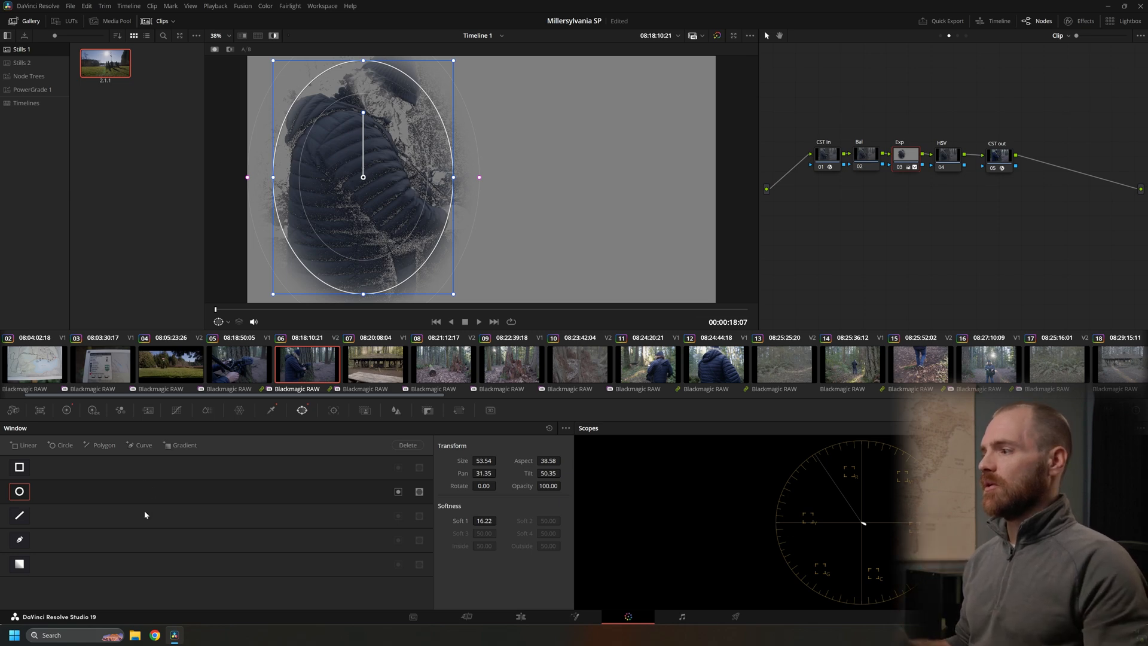
click(28, 494)
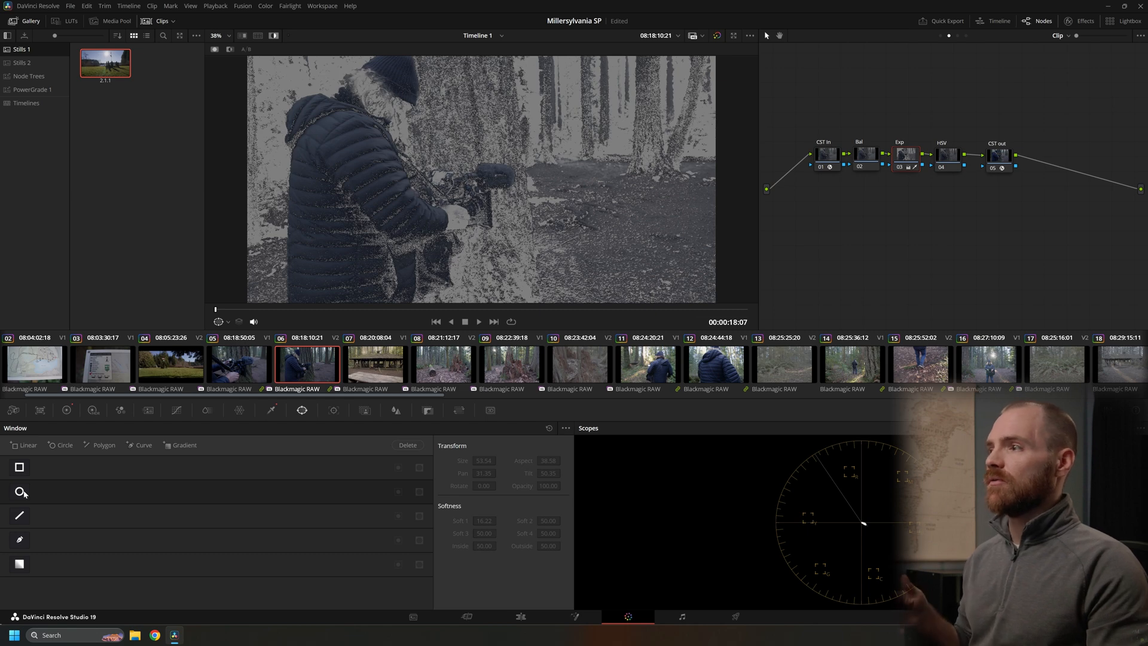
- Re-enable the circle window, shift it slightly over the jacket to pan 30.71, and switch off Highlight and the window
click(23, 492)
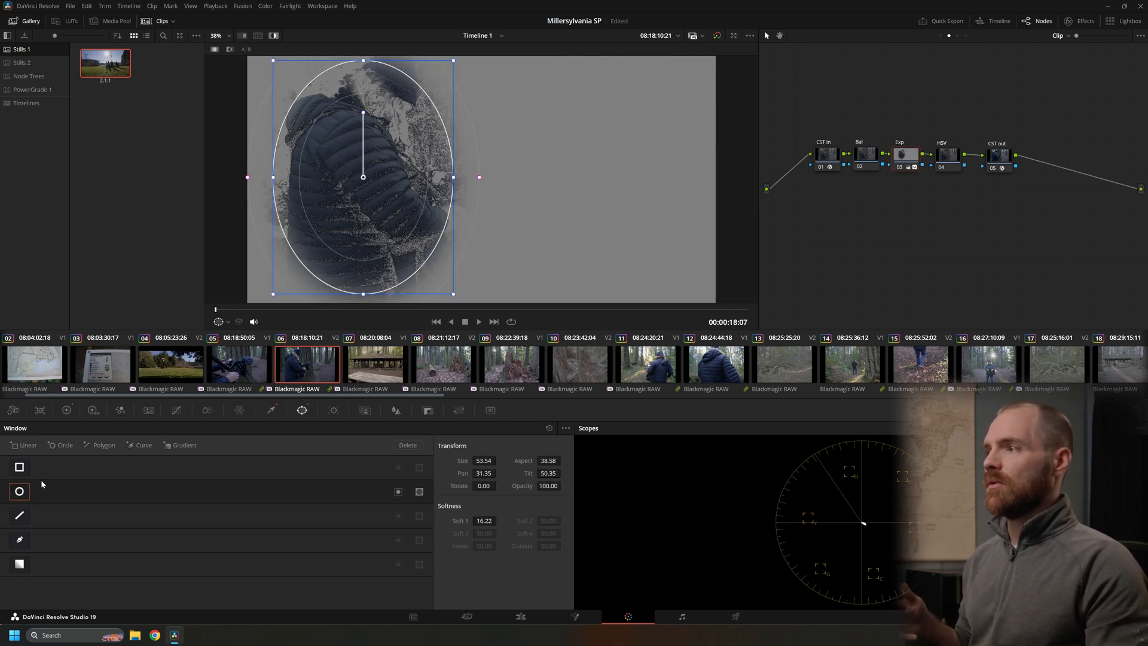
drag(416, 187, 412, 187)
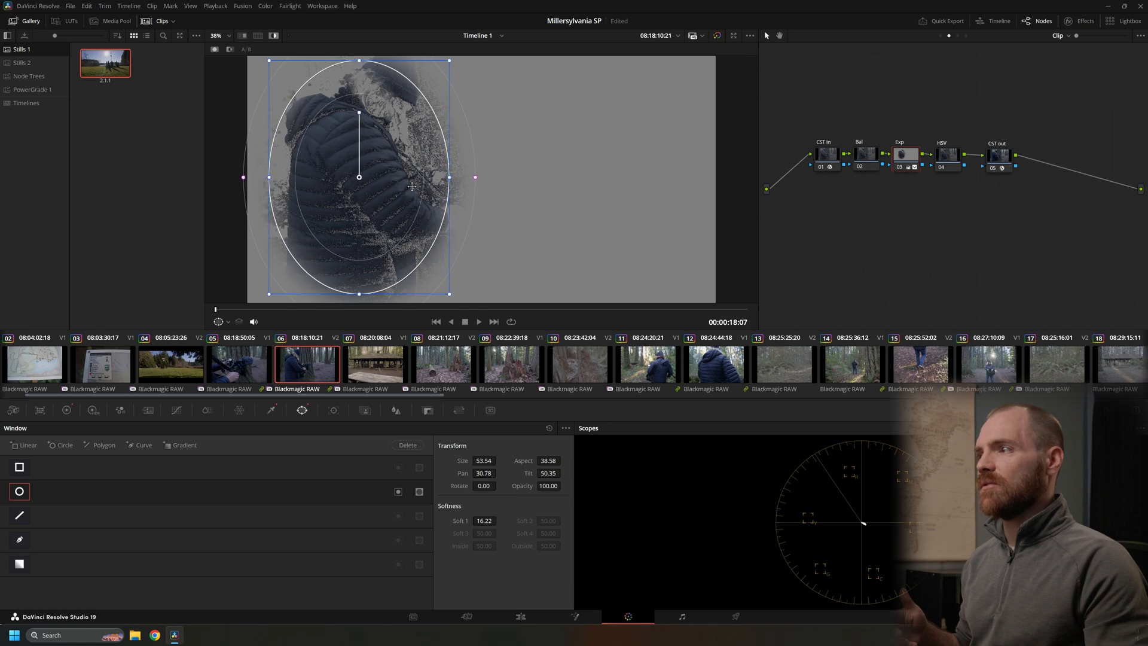
click(275, 37)
click(26, 496)
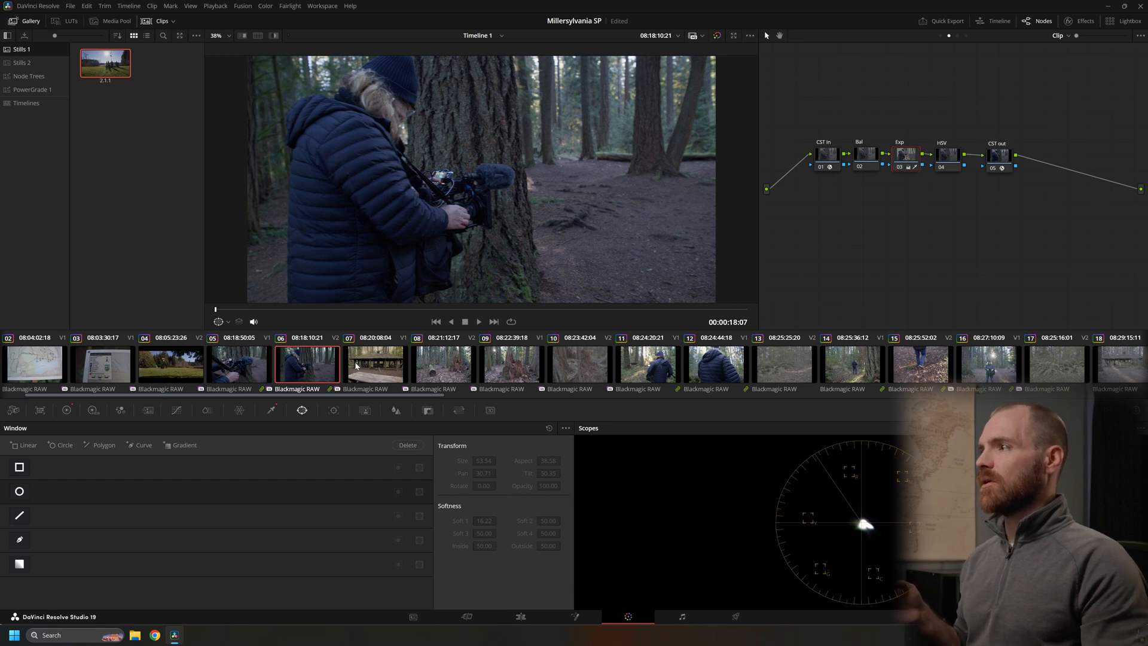
- Compare clips 05, 06, 11, 12, 14, 15 and 16 in Split Screen using the Selected Clips mode
click(258, 36)
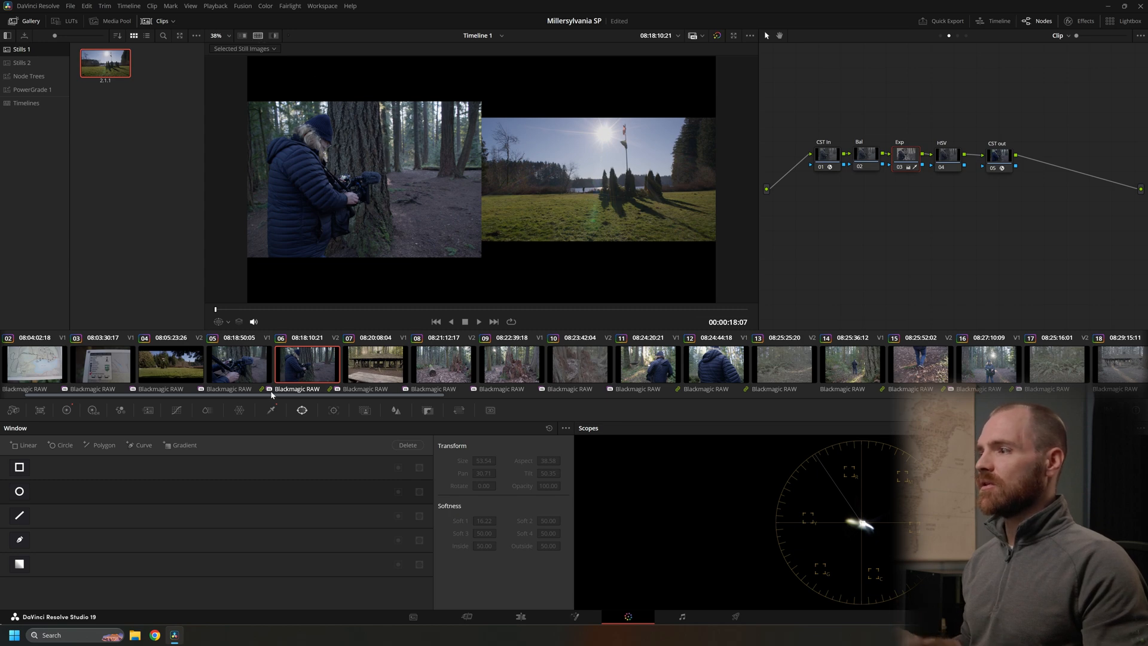
ctrl+click(241, 370)
ctrl+click(309, 368)
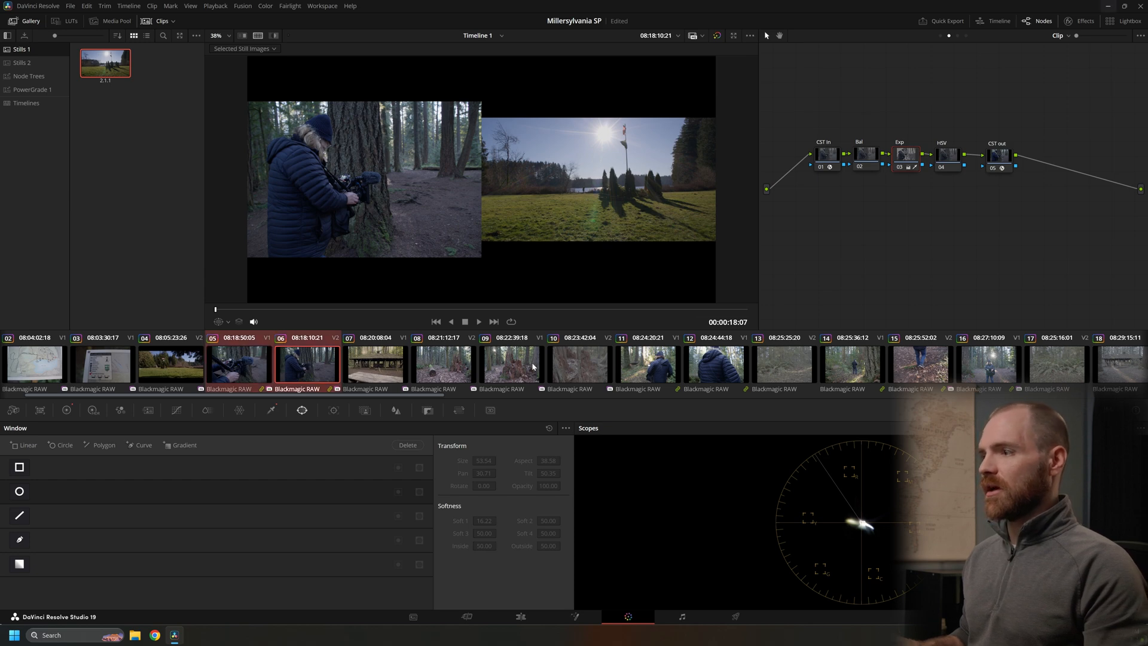
ctrl+click(644, 369)
ctrl+click(715, 367)
ctrl+click(852, 368)
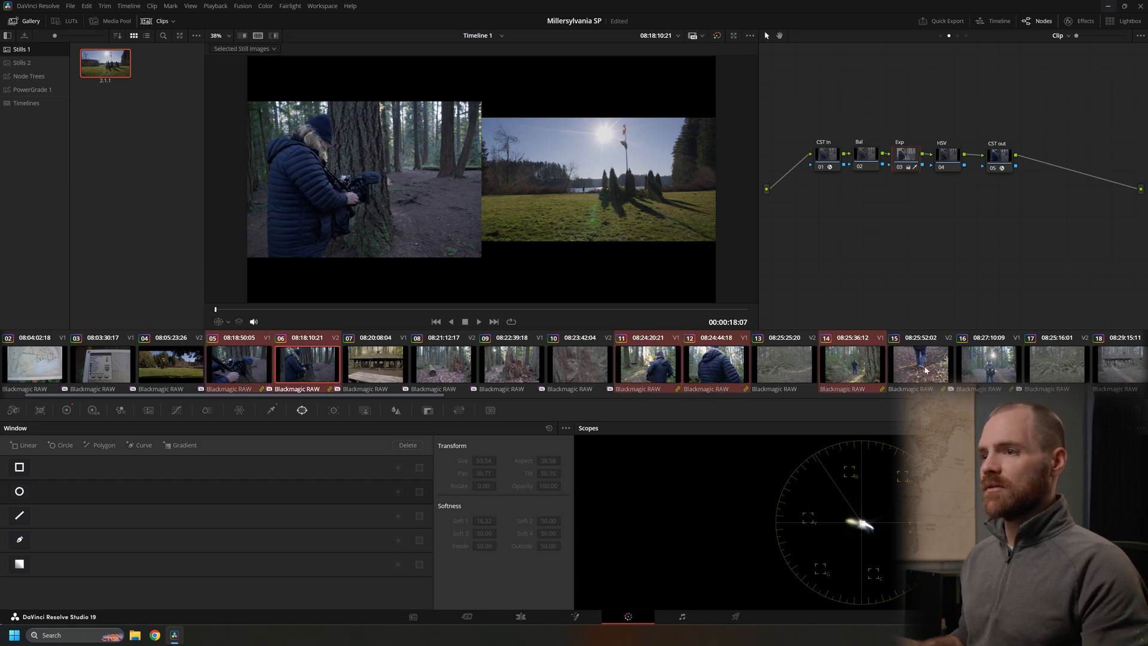
ctrl+click(921, 368)
ctrl+click(998, 373)
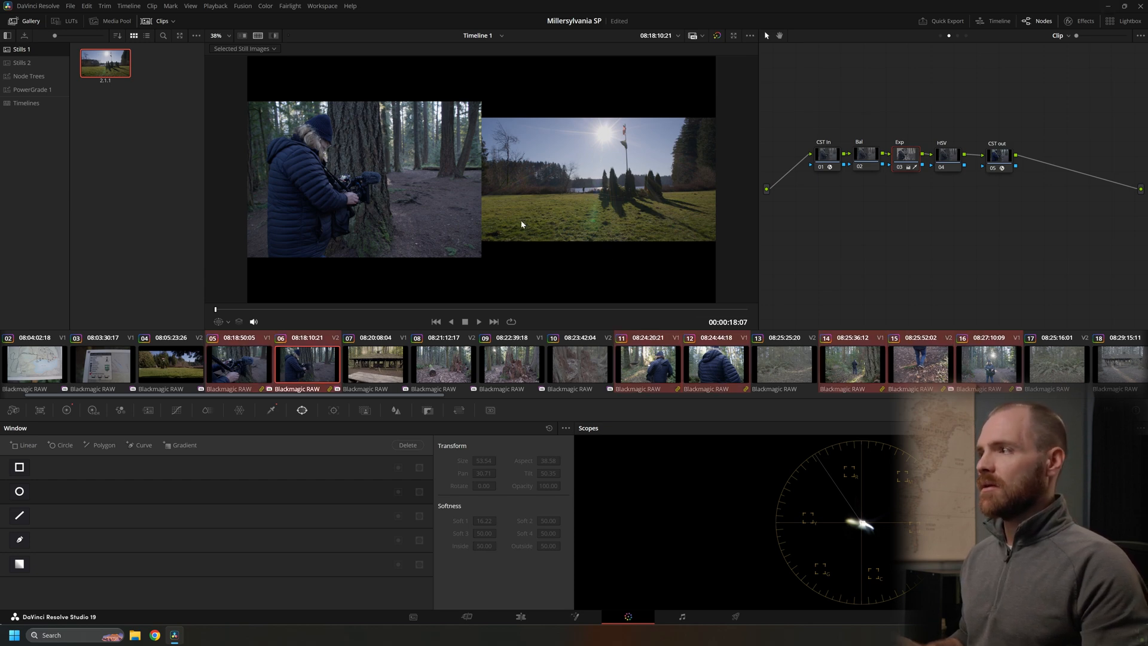
click(276, 49)
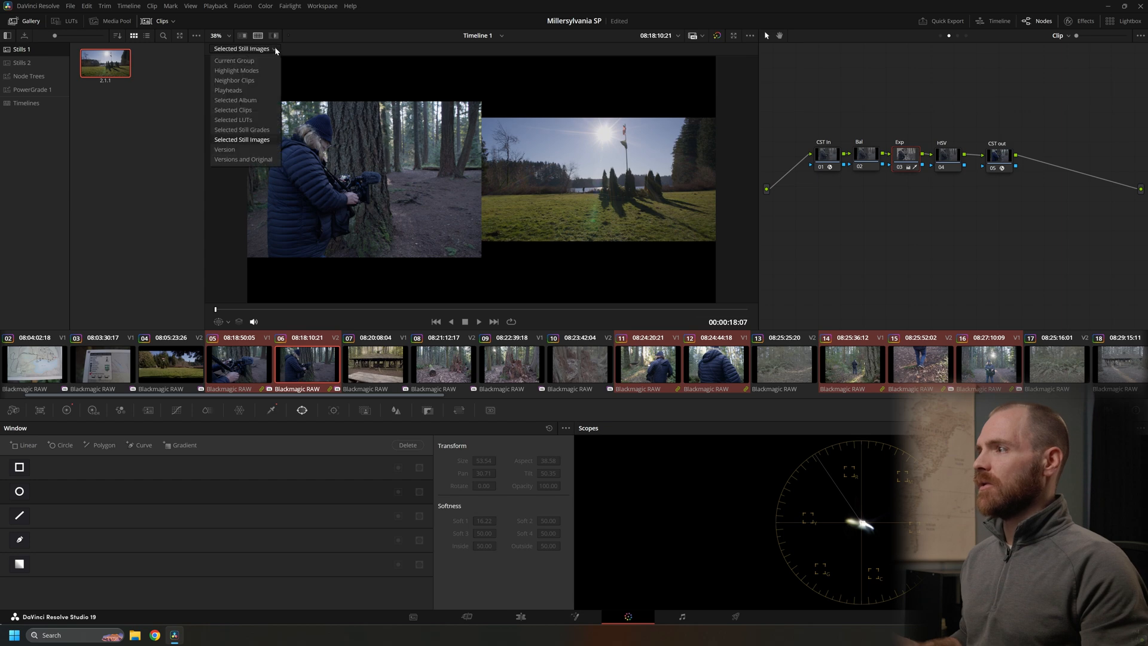
click(244, 111)
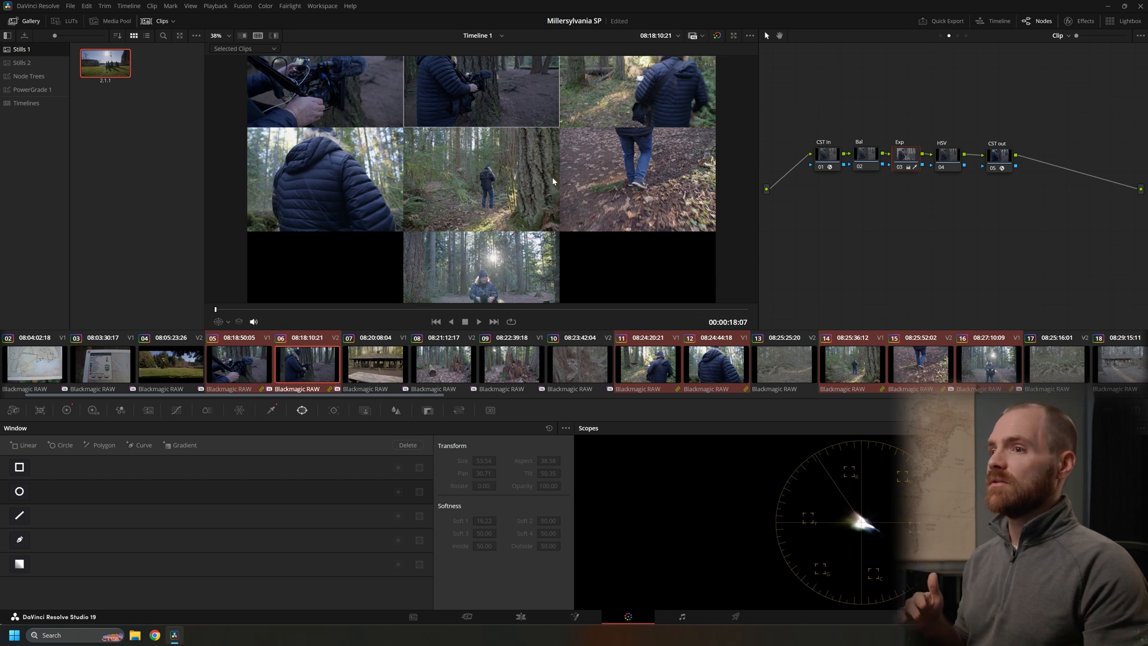
- Remove clips 16, 15 and 14 from the split-screen comparison, and reduce the selection to clip 06 alone
ctrl+click(985, 366)
ctrl+click(916, 380)
ctrl+click(854, 375)
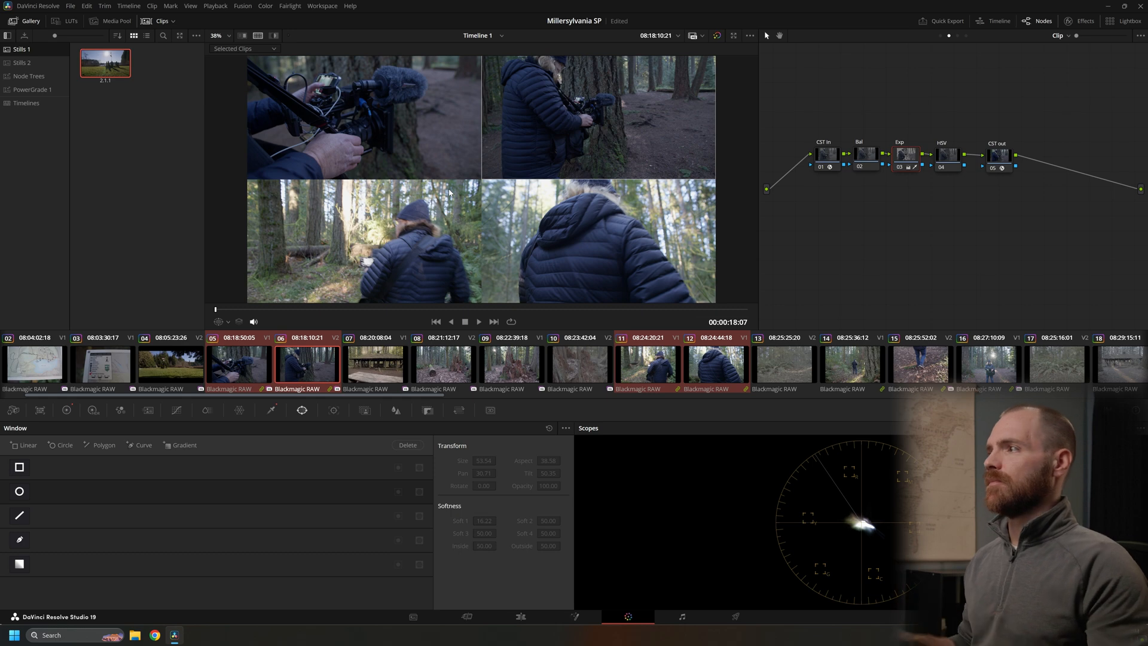
click(290, 367)
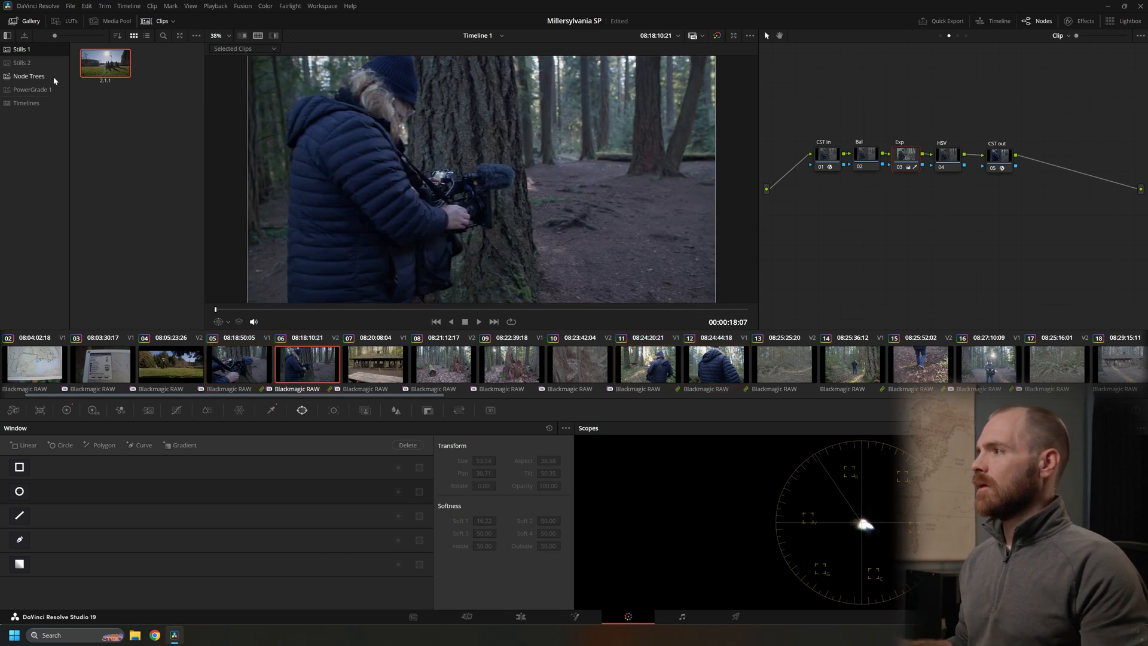
- Switch off Split Screen, apply still 1.3.1 from the Stills 2 album to clip 06, and undo it
click(26, 65)
click(258, 37)
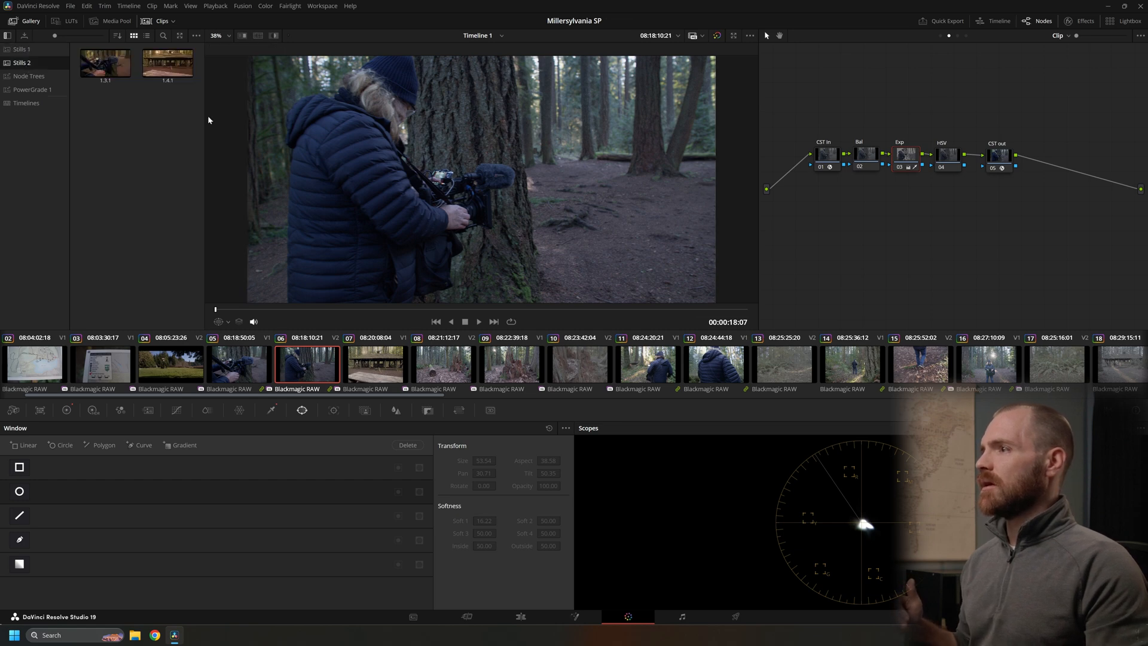
double_click(107, 59)
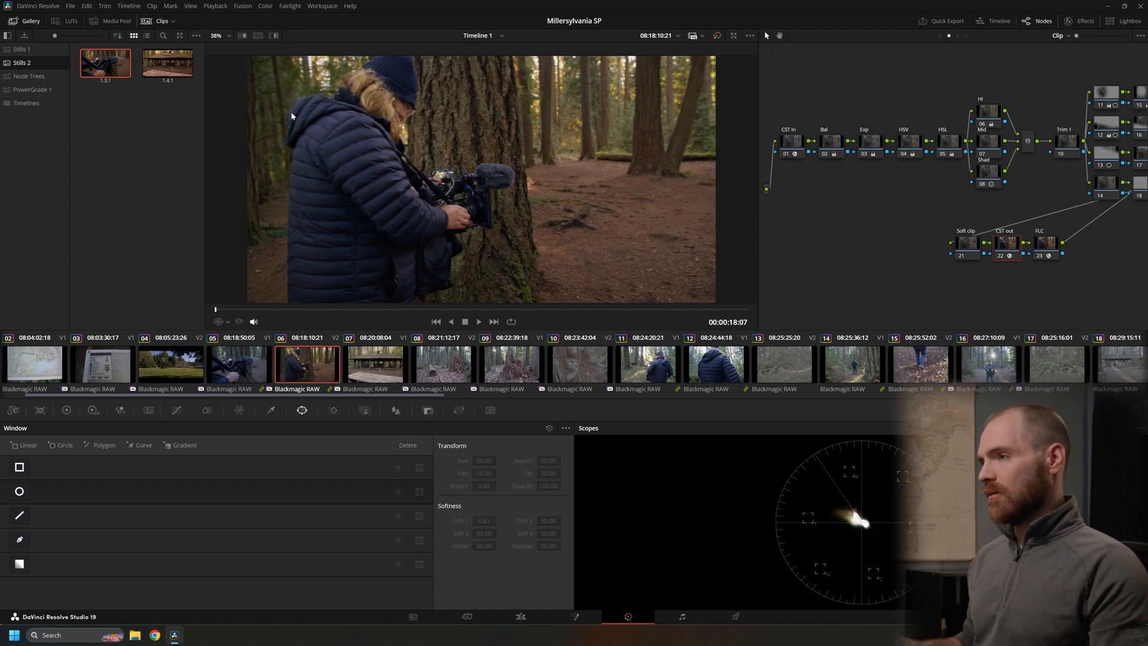
key(ctrl+z)
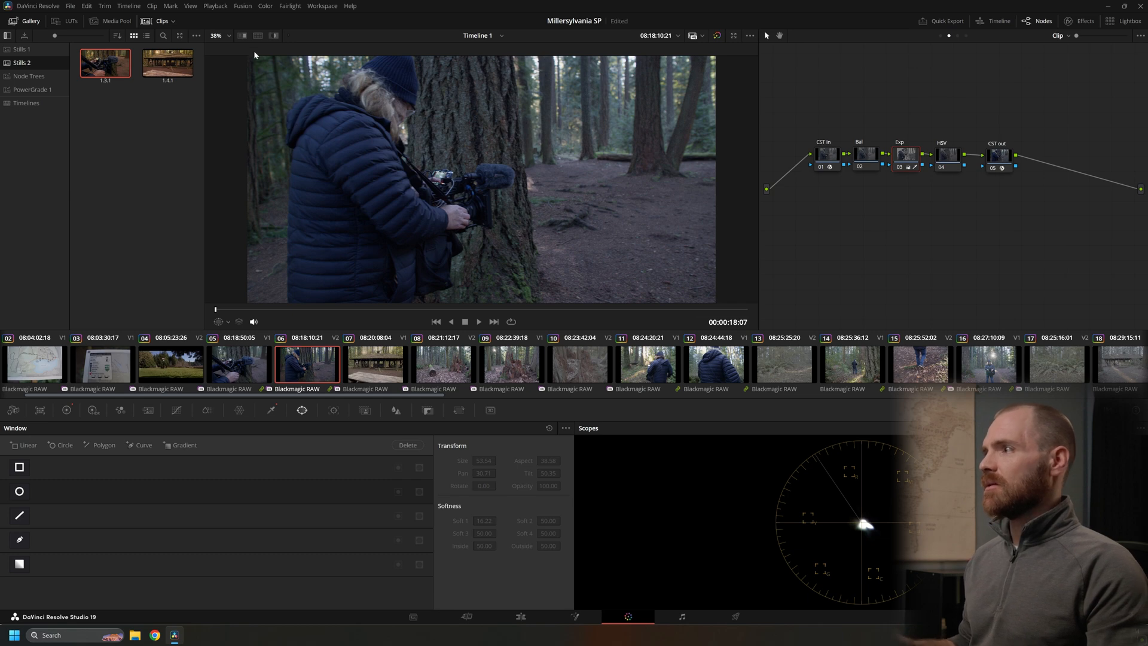
- Compare clip 06 with still 1.3.1's grade in Split Screen using the Selected Still Grades mode
click(258, 36)
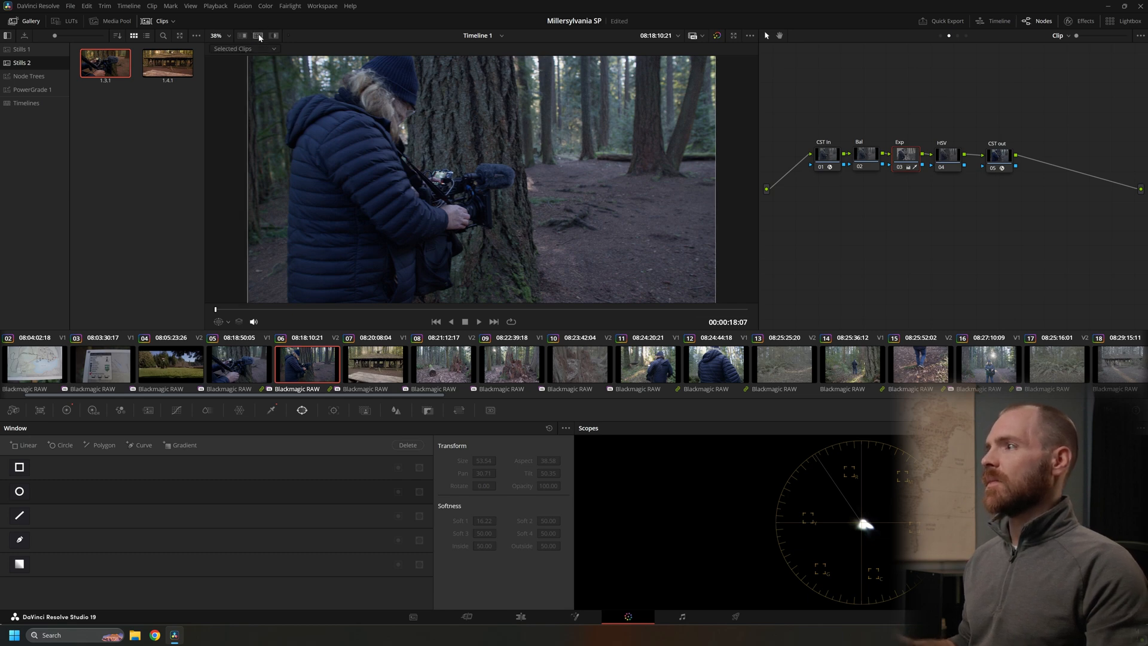
click(267, 49)
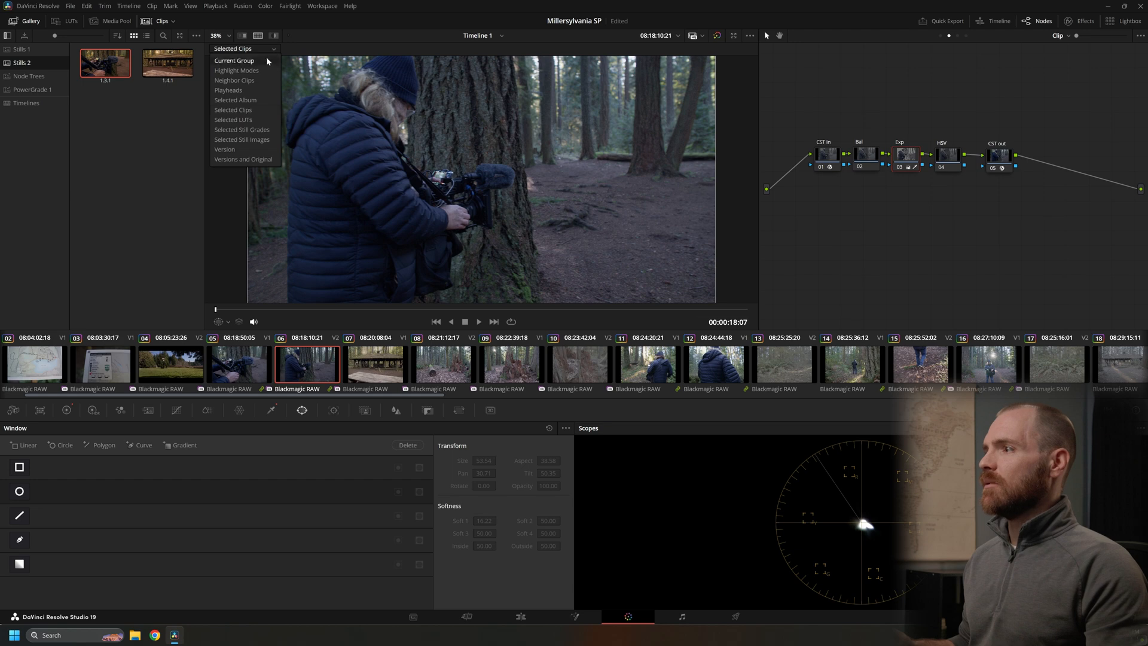
click(253, 132)
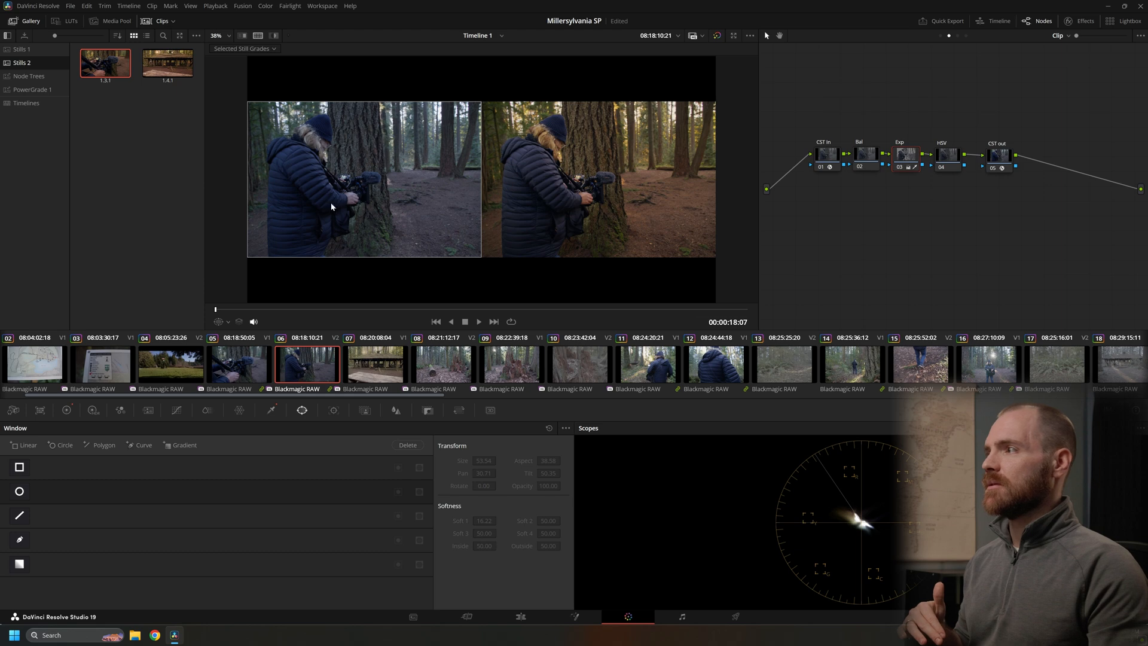
- Try still 1.3.1's grade on clip 06 within the split view, undo it, and switch off Split Screen
drag(108, 70, 343, 178)
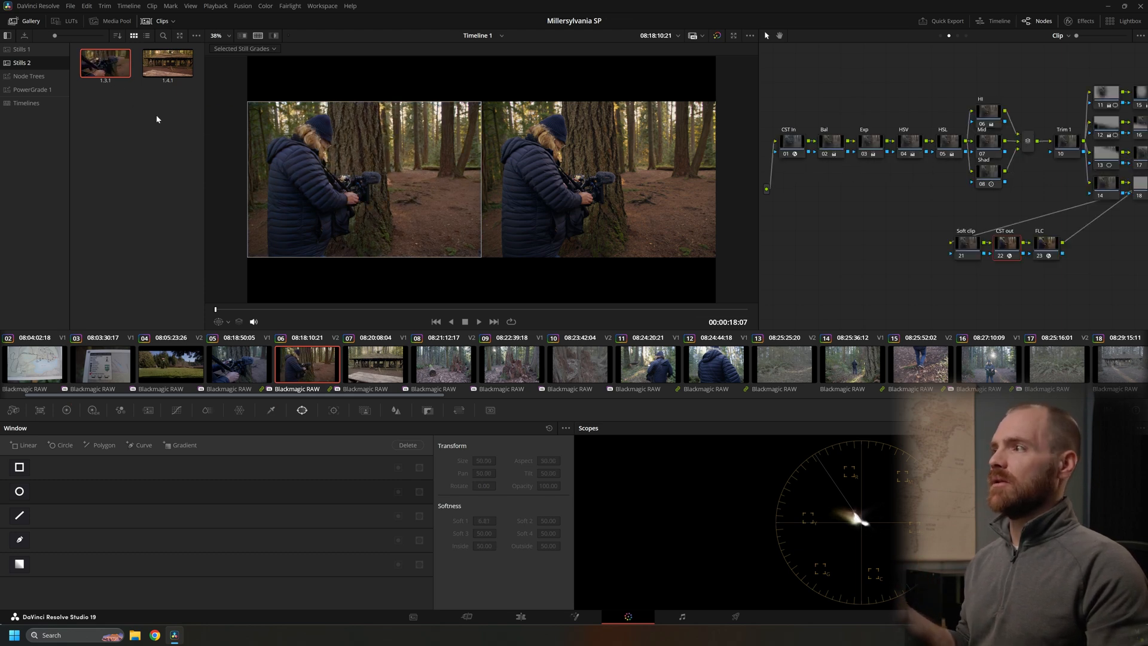
key(ctrl+z)
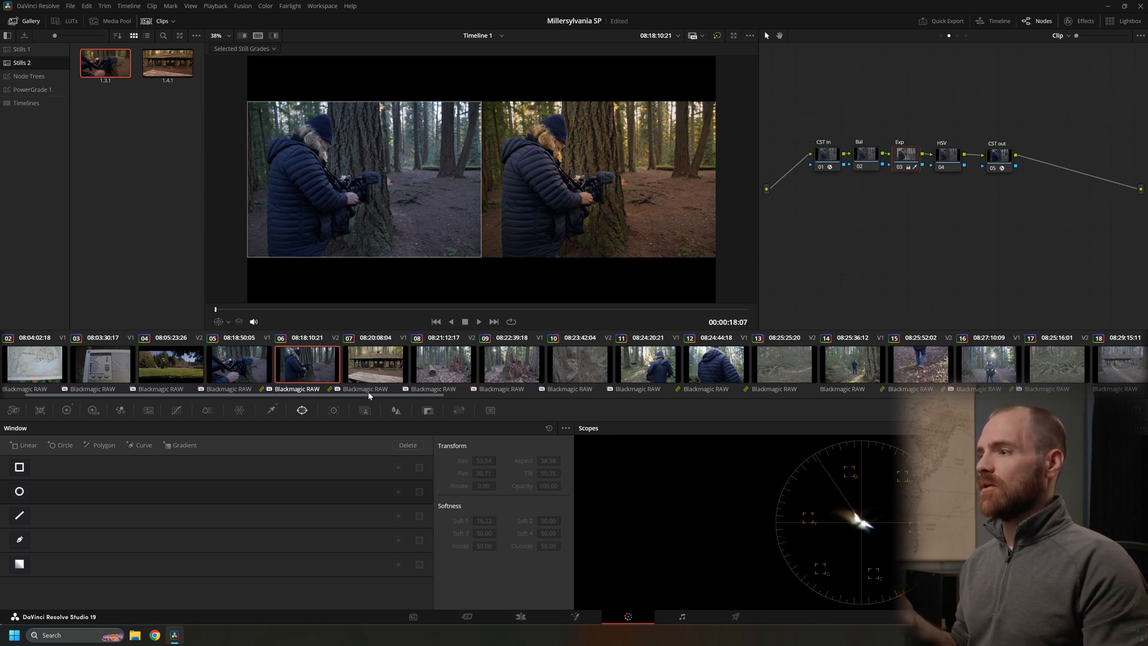
click(258, 35)
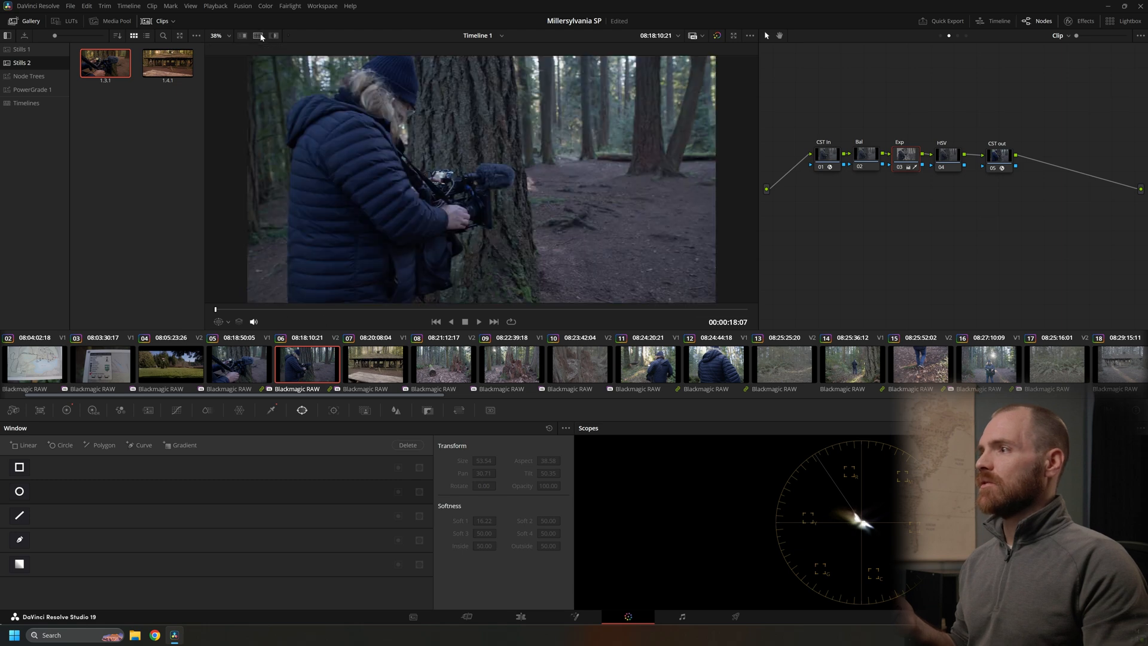
- Apply the grade of still 1.3.1 to clips 06 and 11
drag(99, 64, 457, 189)
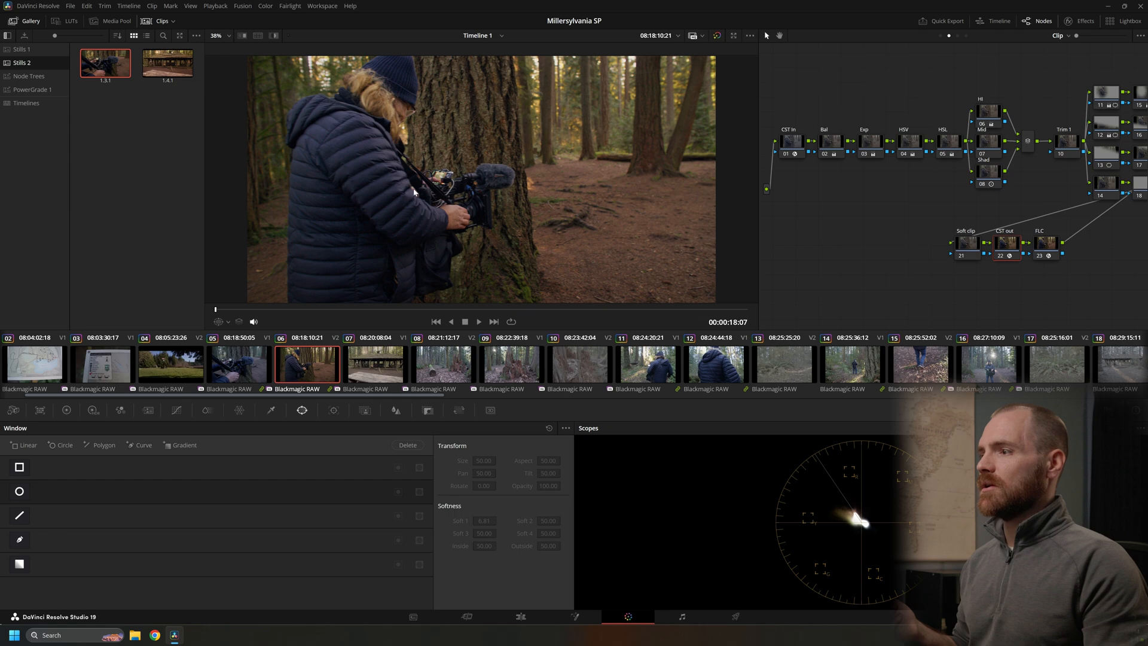
click(654, 368)
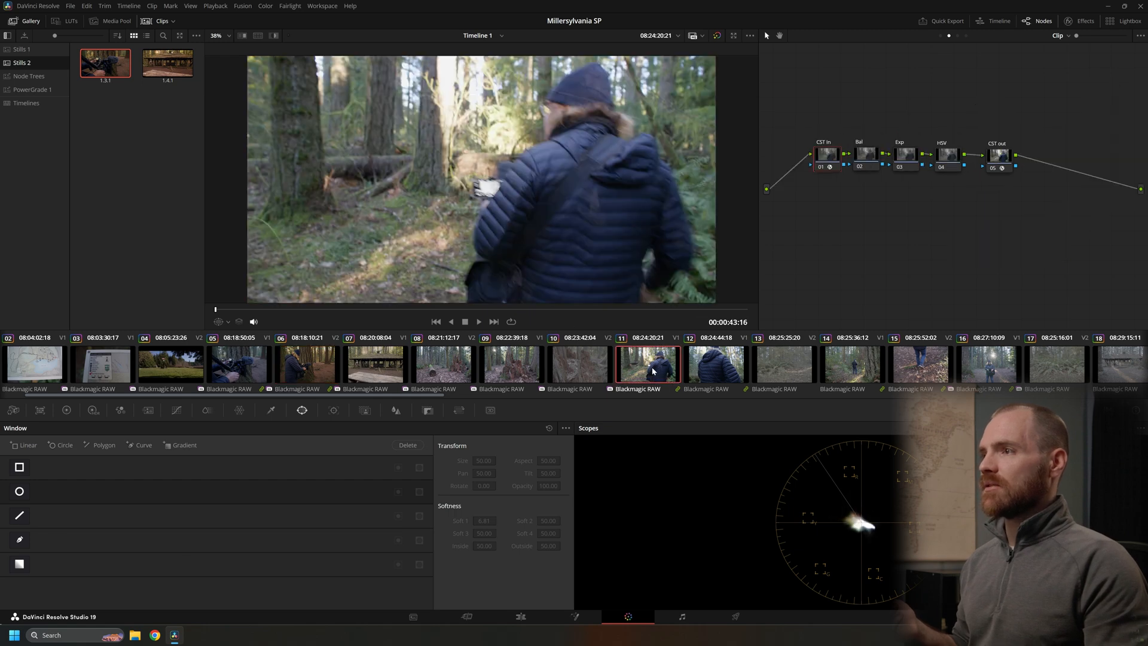
drag(108, 72, 405, 188)
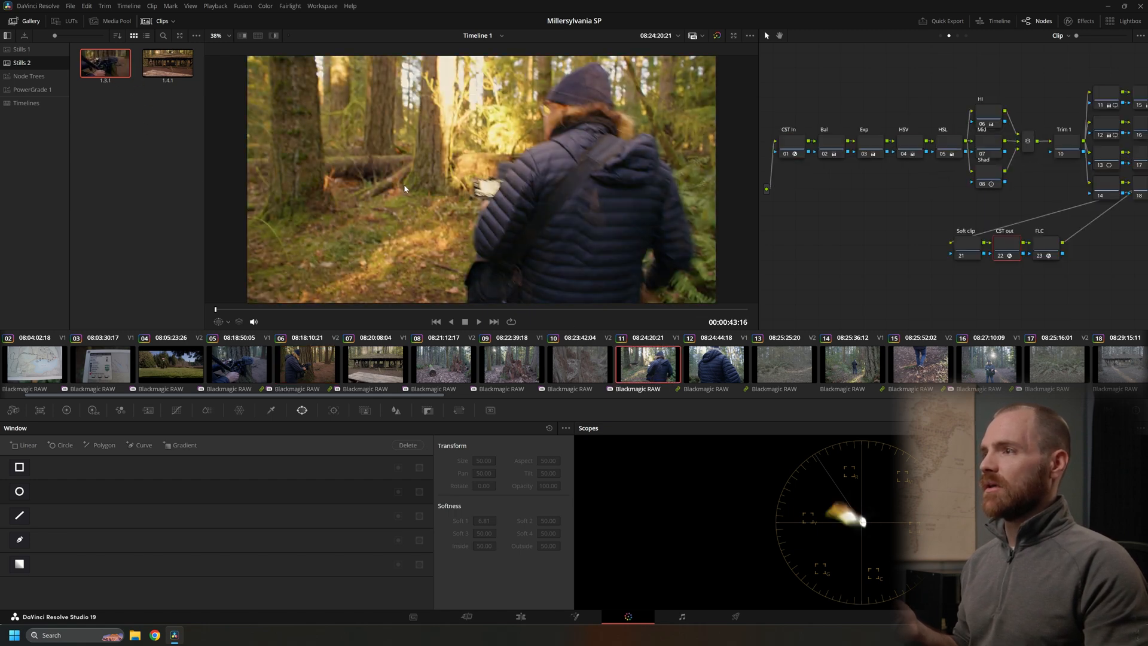
- Compare clips 06 and 11 side by side in Split Screen with the Selected Clips mode, and switch Split Screen off
ctrl+click(310, 371)
click(258, 35)
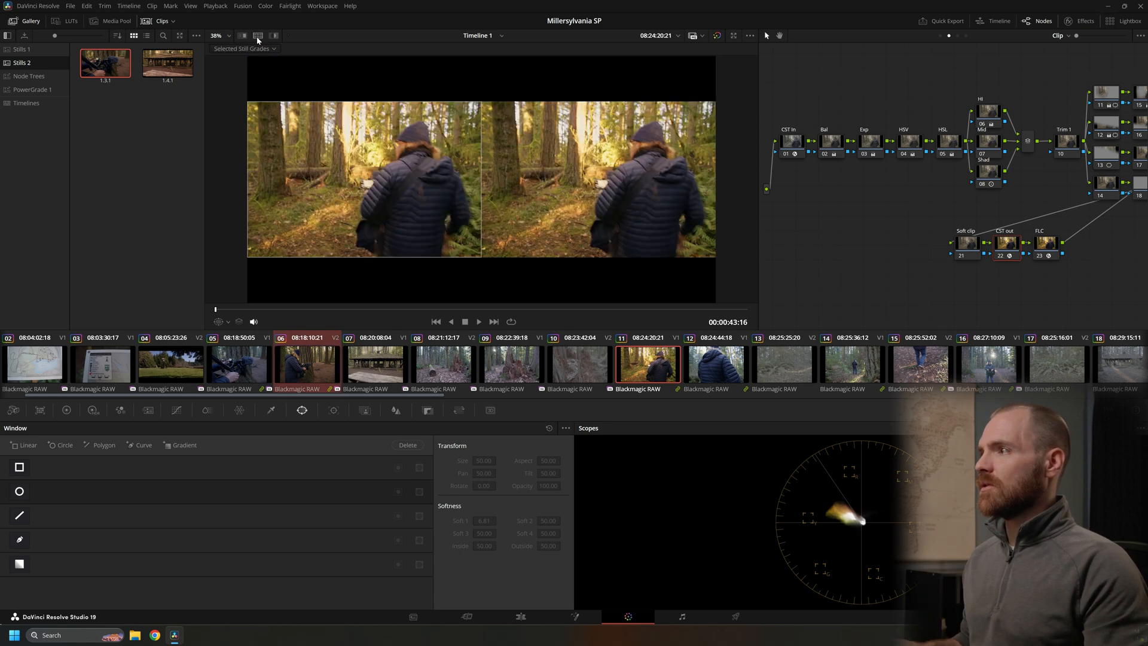
click(263, 50)
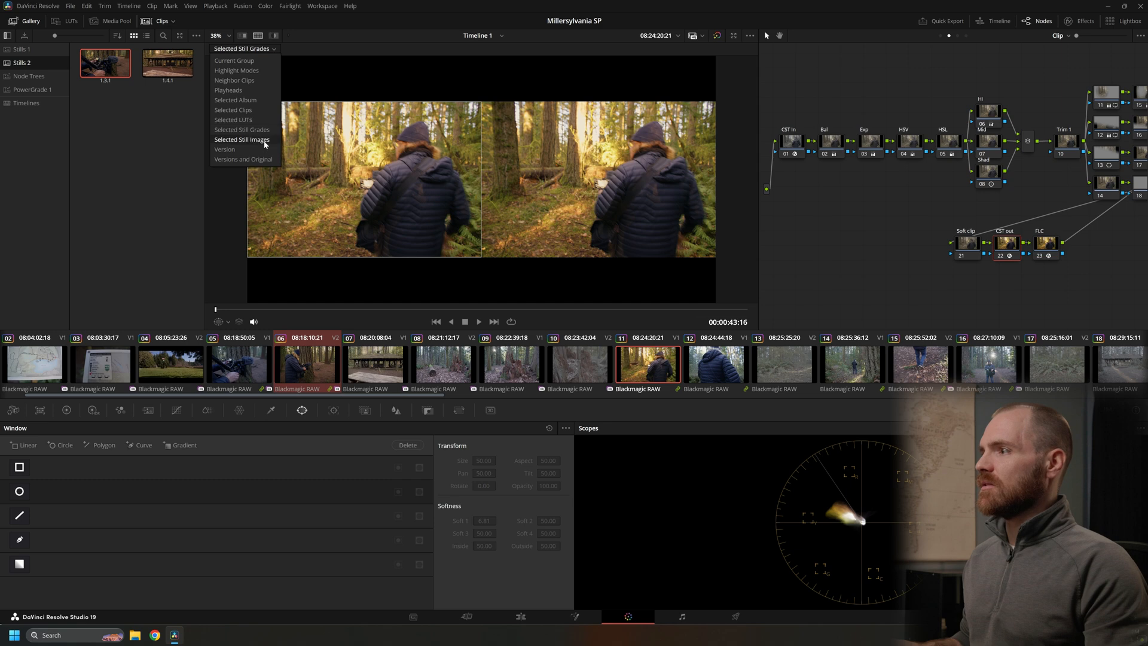
click(246, 112)
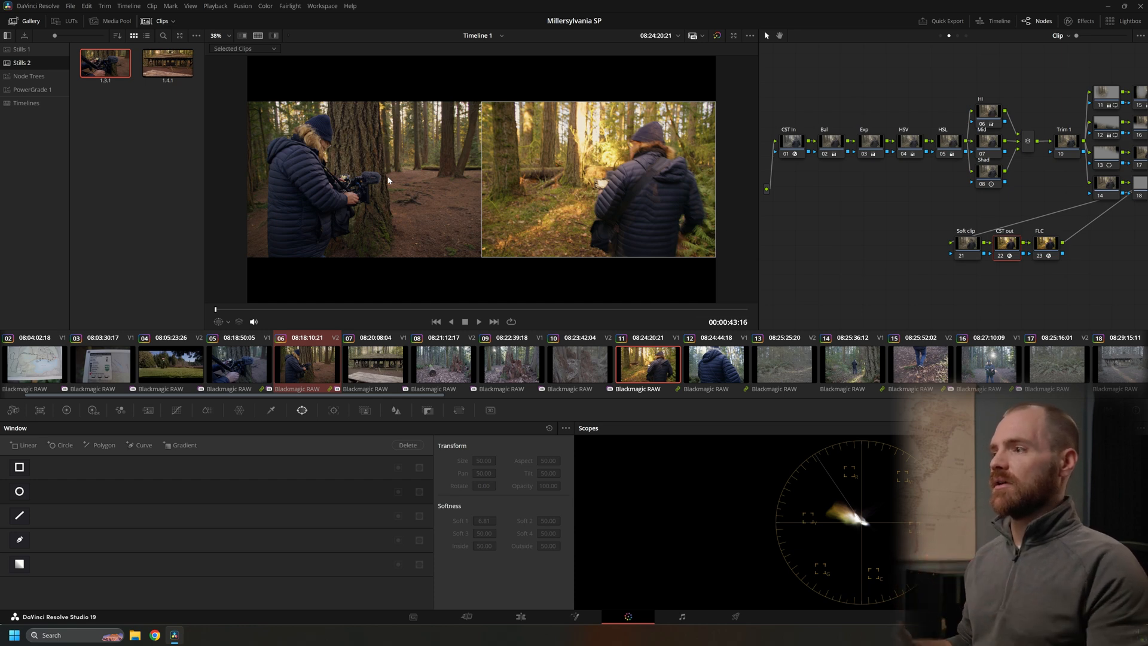
click(257, 48)
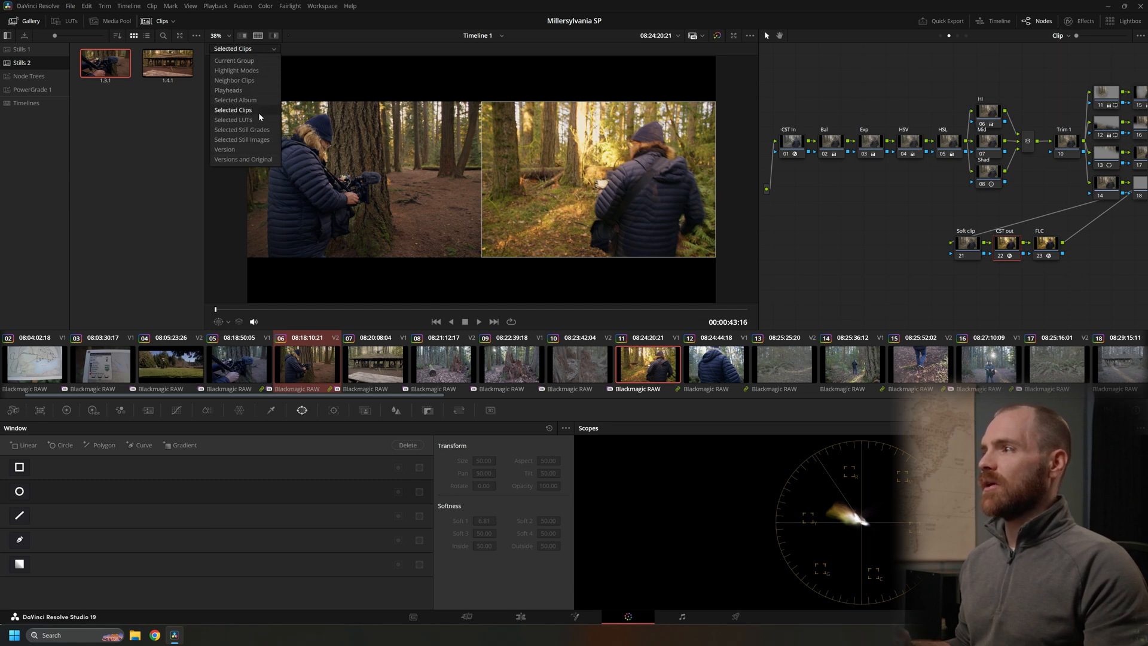
click(257, 37)
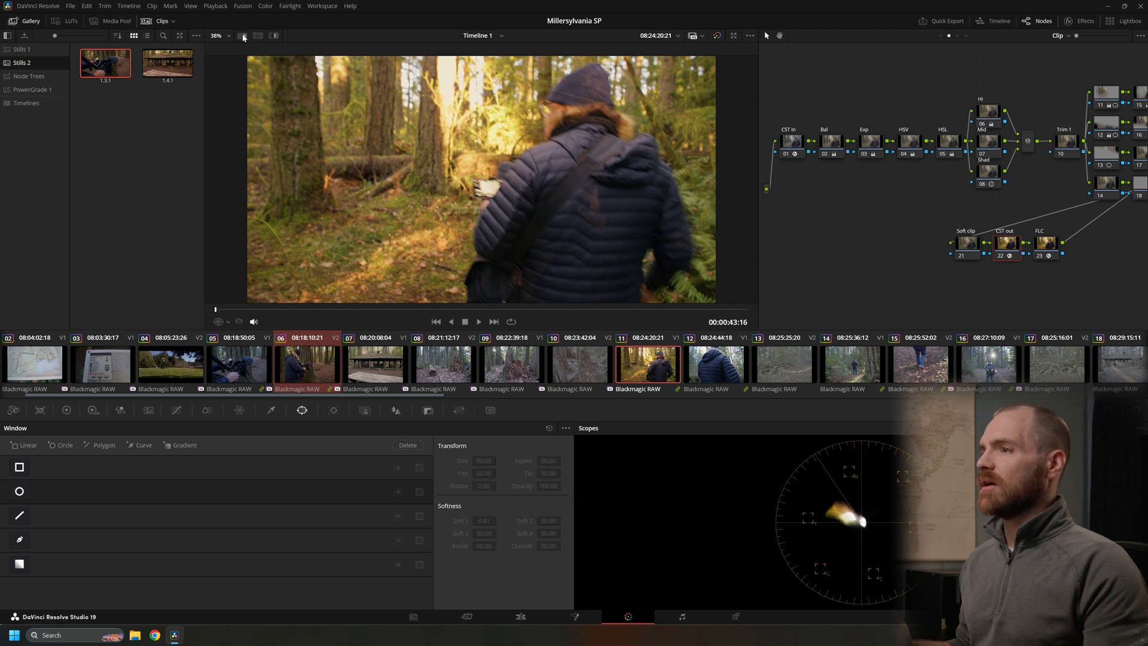
- Compare clip 11 with still 1.3.1 using Image Wipe, moving the wipe line toward the frame's centre, and switch the wipe off
click(242, 35)
drag(532, 168, 472, 194)
scroll(434, 189, down, 1)
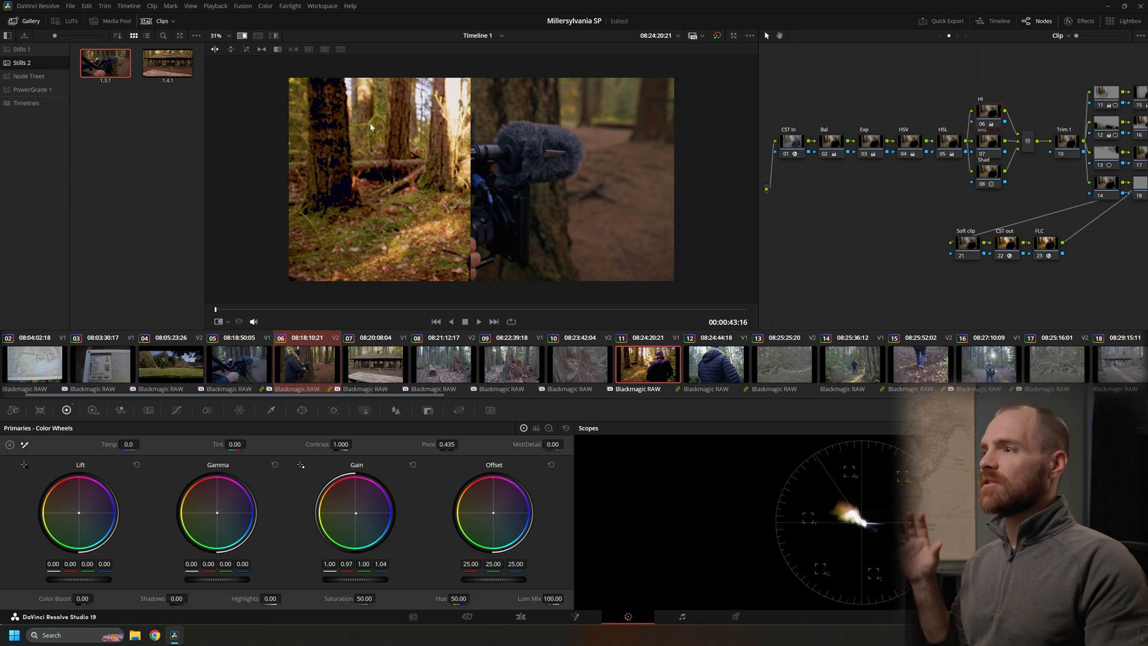
click(243, 36)
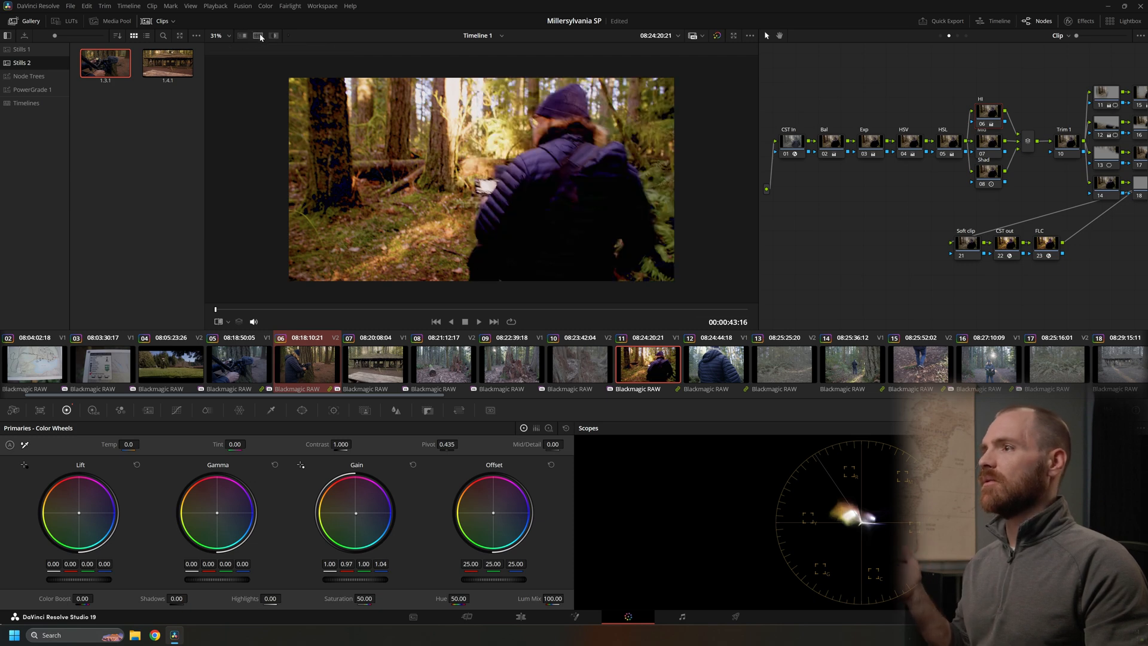
- Preview clip 11 with Split Screen and Highlight, switching each one off again
click(257, 35)
click(273, 35)
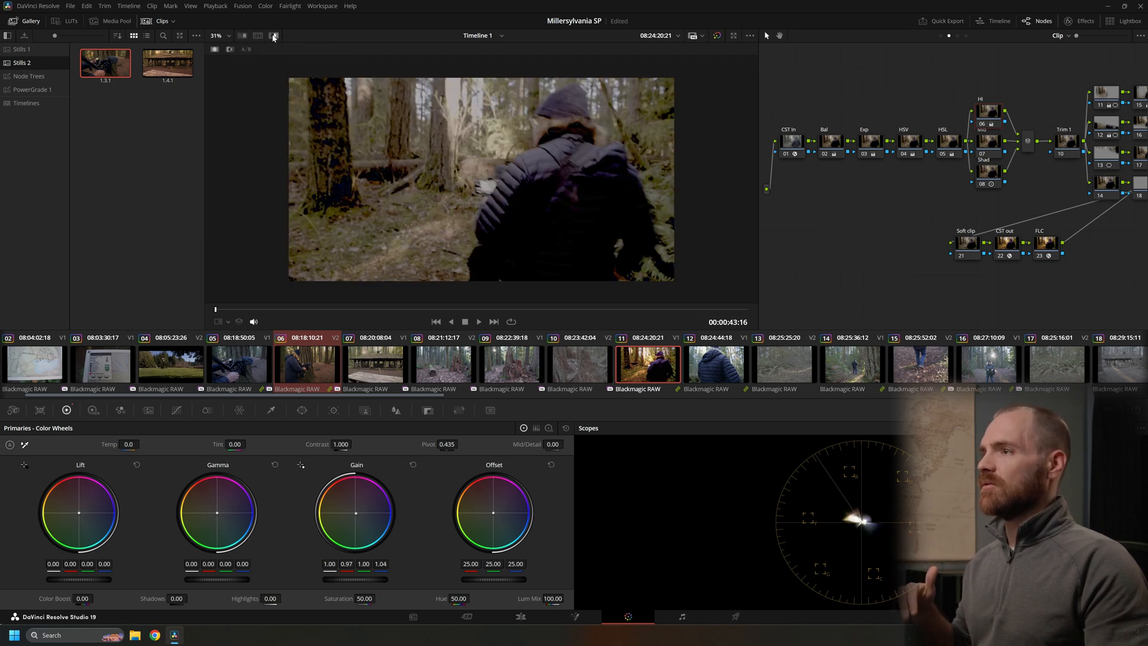
click(273, 36)
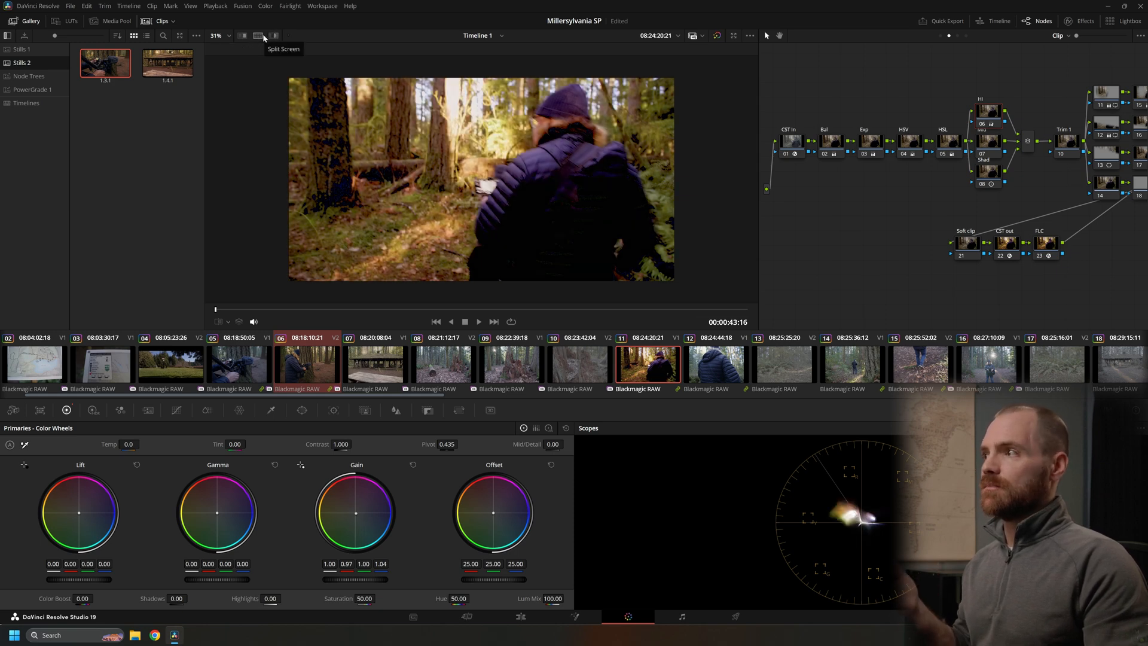
- Turn on Split Screen and add clips 07, 08, 09, 10 and 12 to the comparison with clips 06 and 11
click(259, 38)
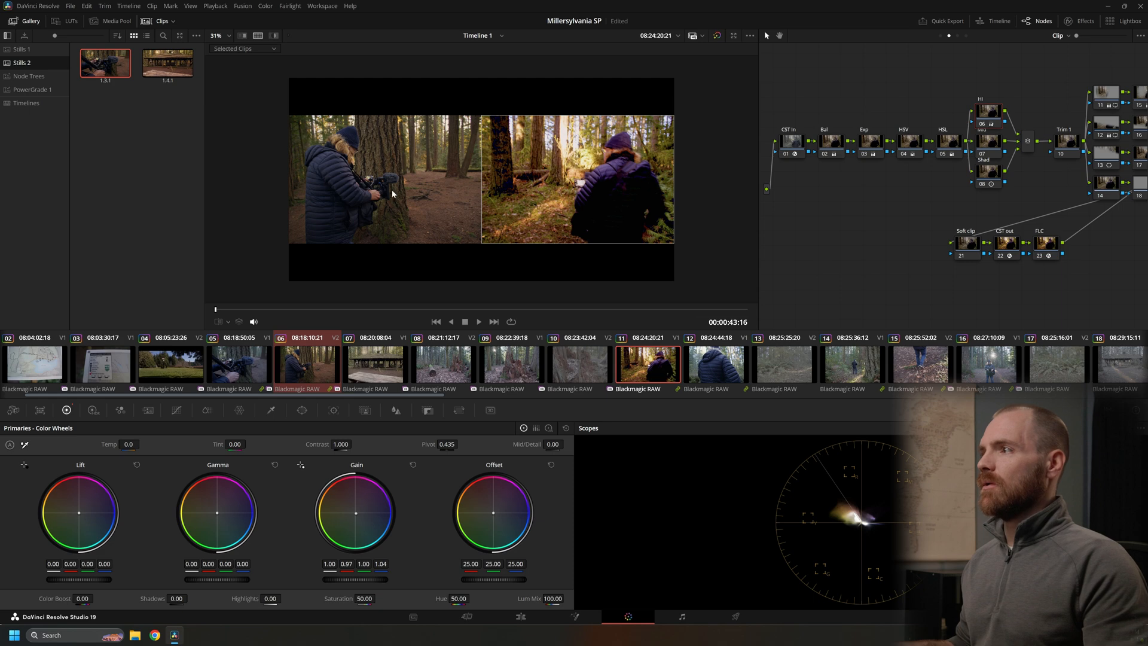
ctrl+click(373, 374)
ctrl+click(447, 376)
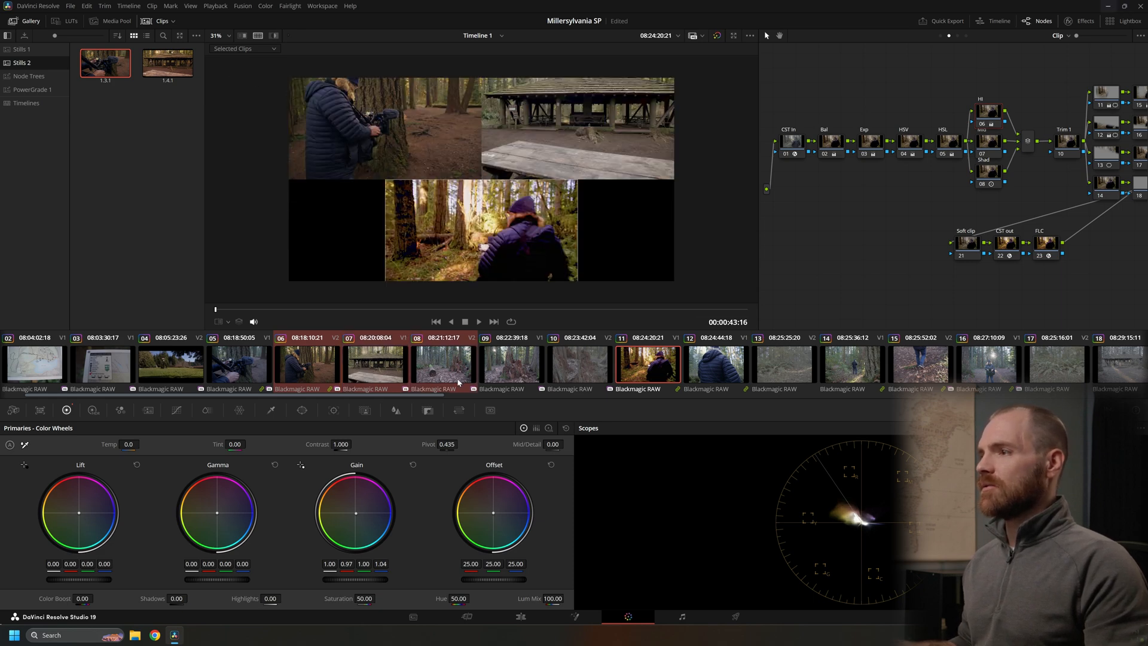
ctrl+click(521, 376)
ctrl+click(591, 382)
ctrl+click(741, 372)
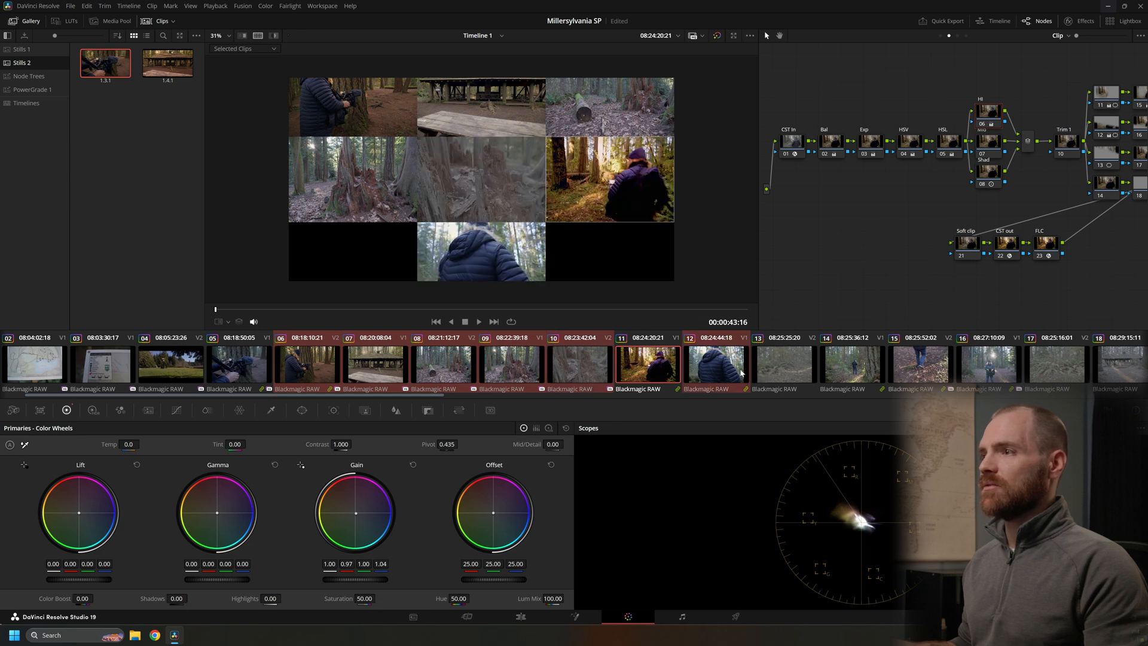
- Add clip 13 to the clips being compared in Split Screen
ctrl+click(776, 370)
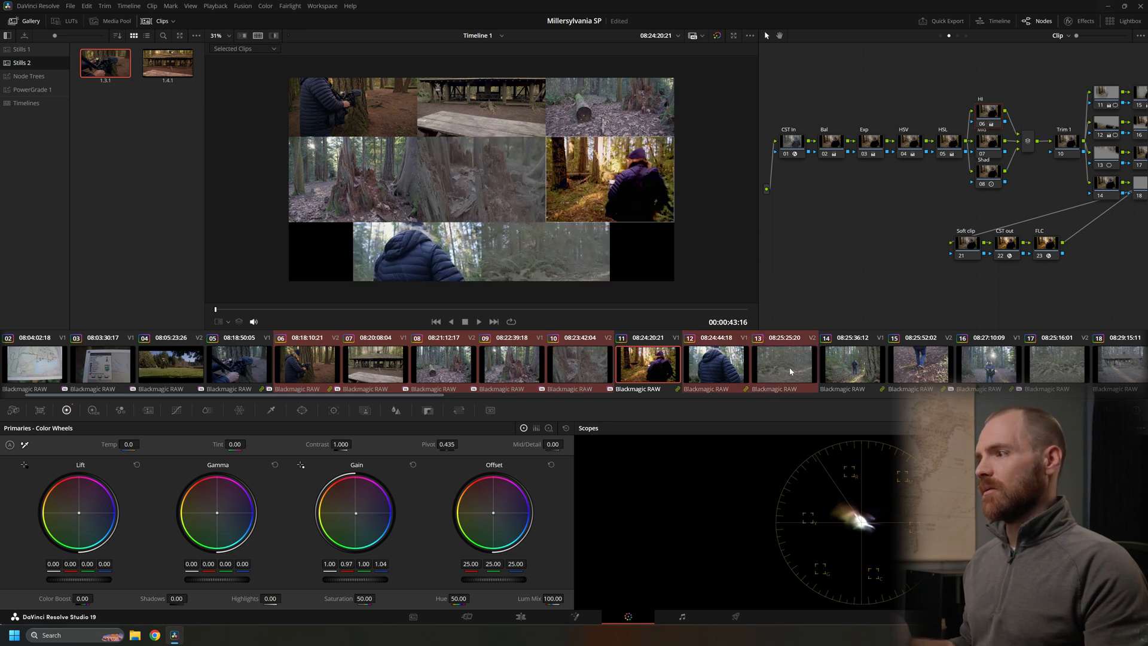
- Compare clips 01, 04, 06 and 12 with each other in Split Screen, and select clip 12 alone
scroll(583, 379, up, 1)
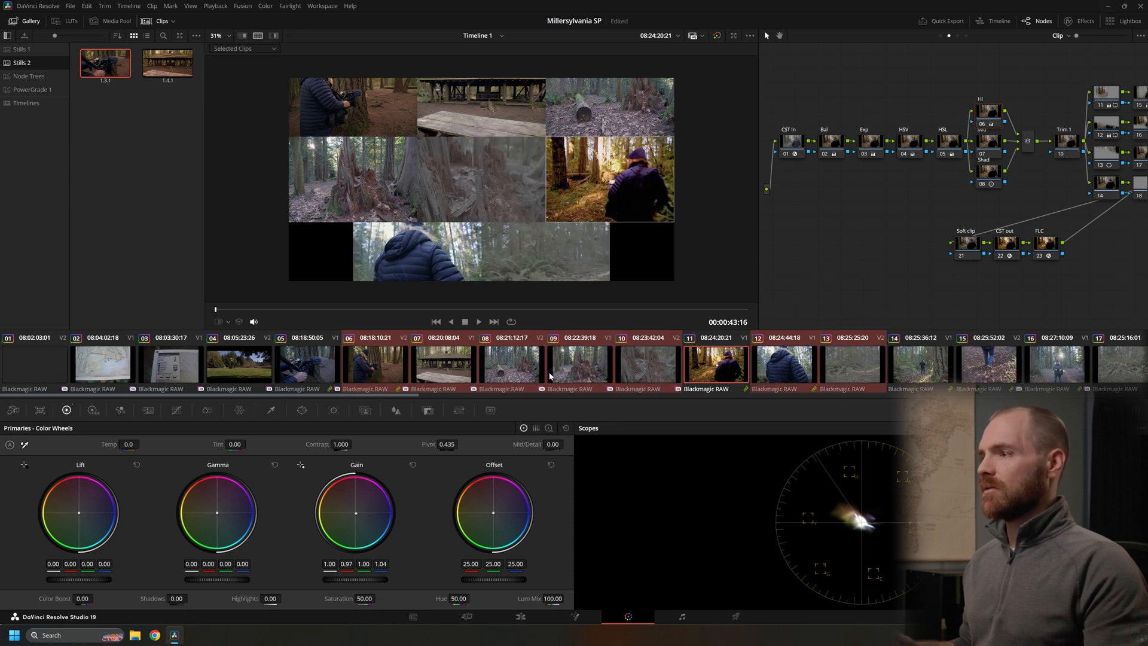
click(49, 383)
ctrl+click(264, 371)
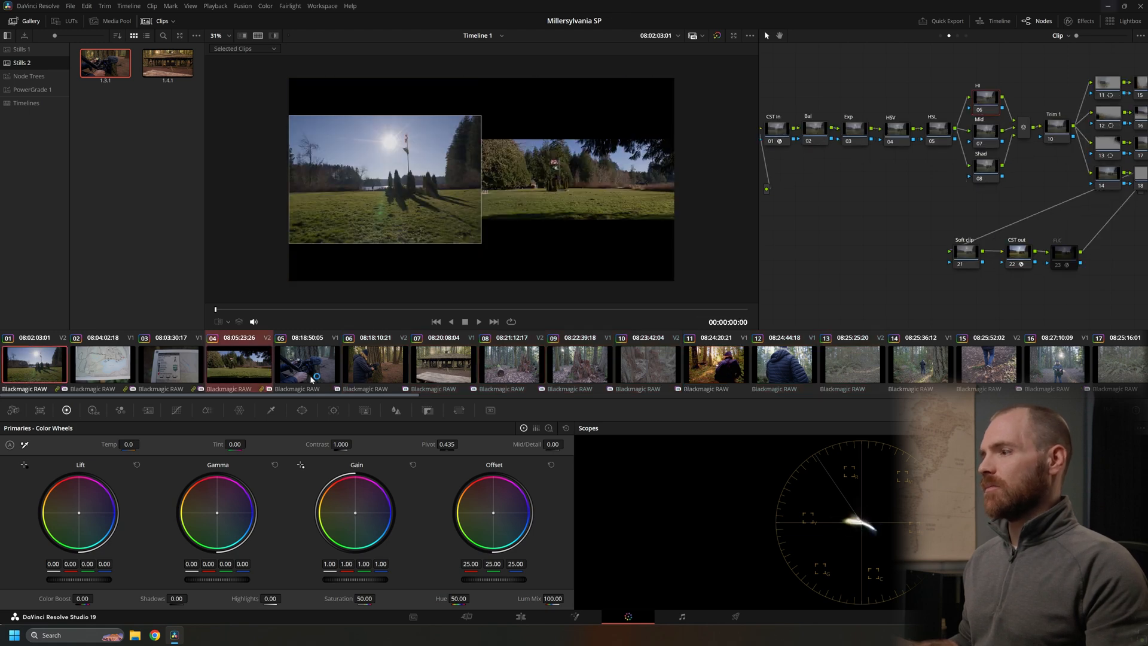
ctrl+click(371, 369)
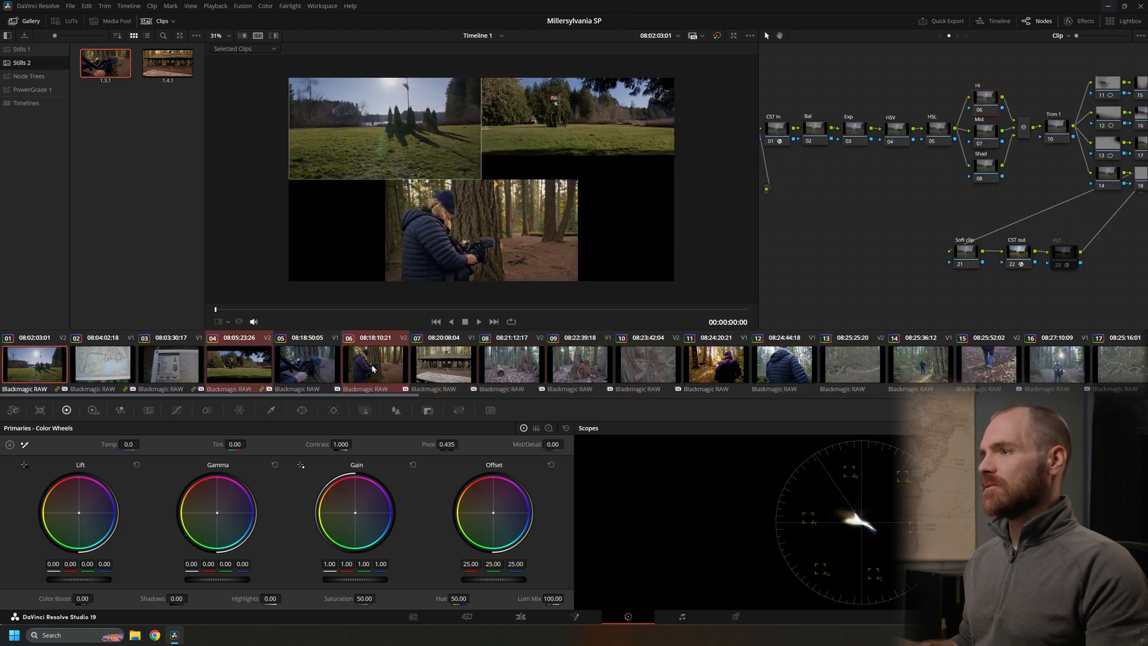
ctrl+click(794, 375)
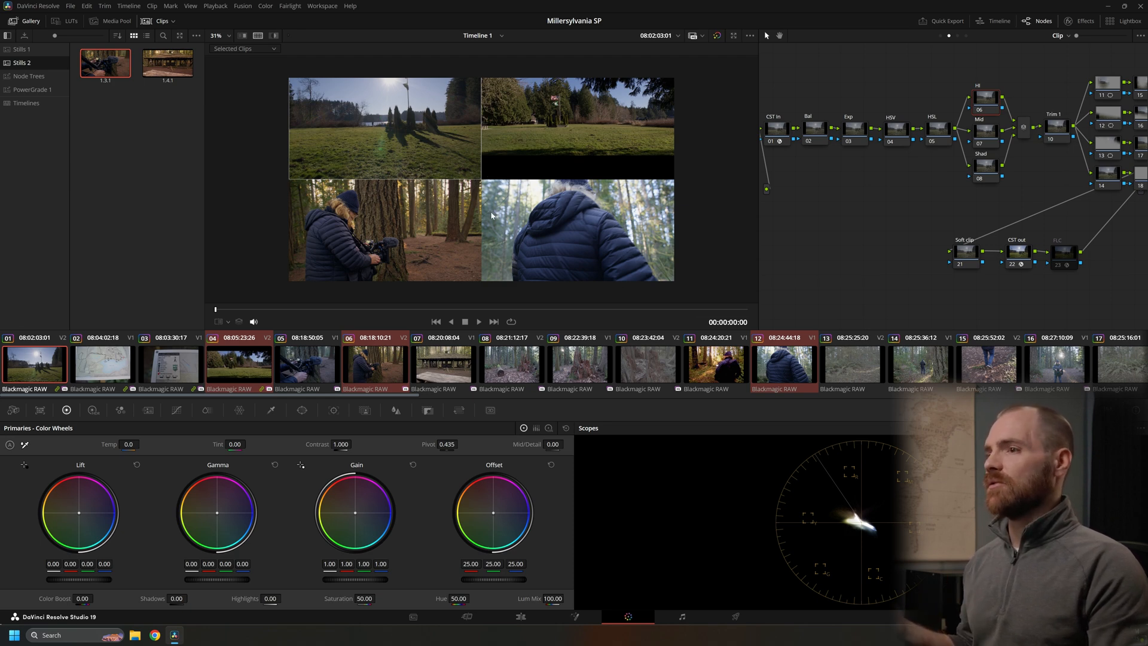
click(787, 375)
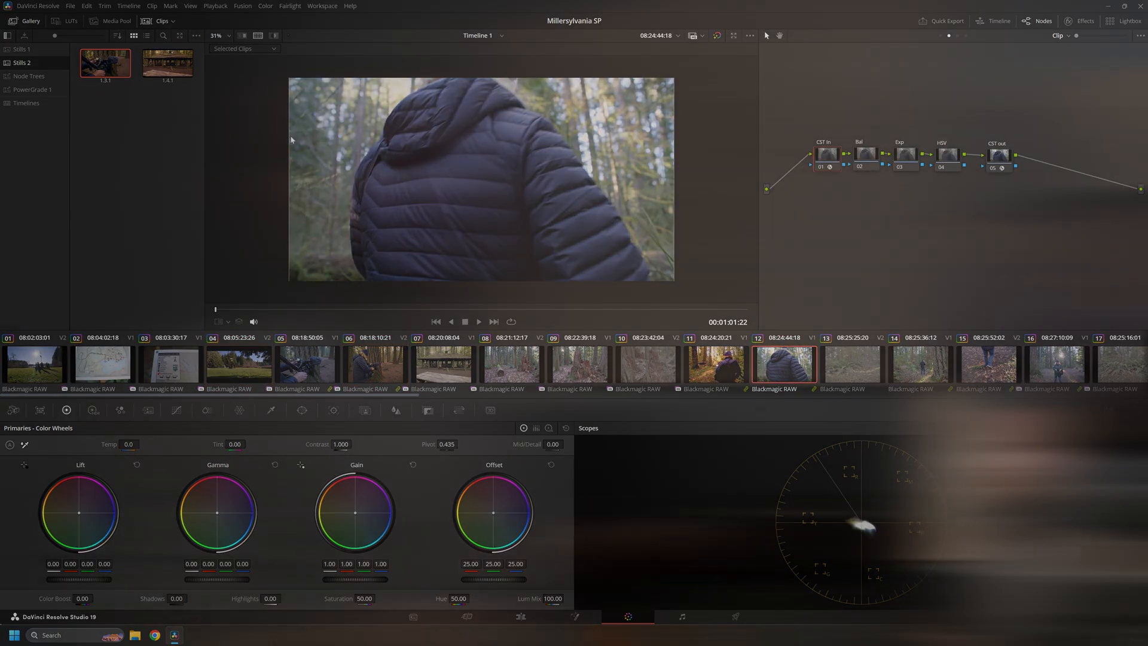